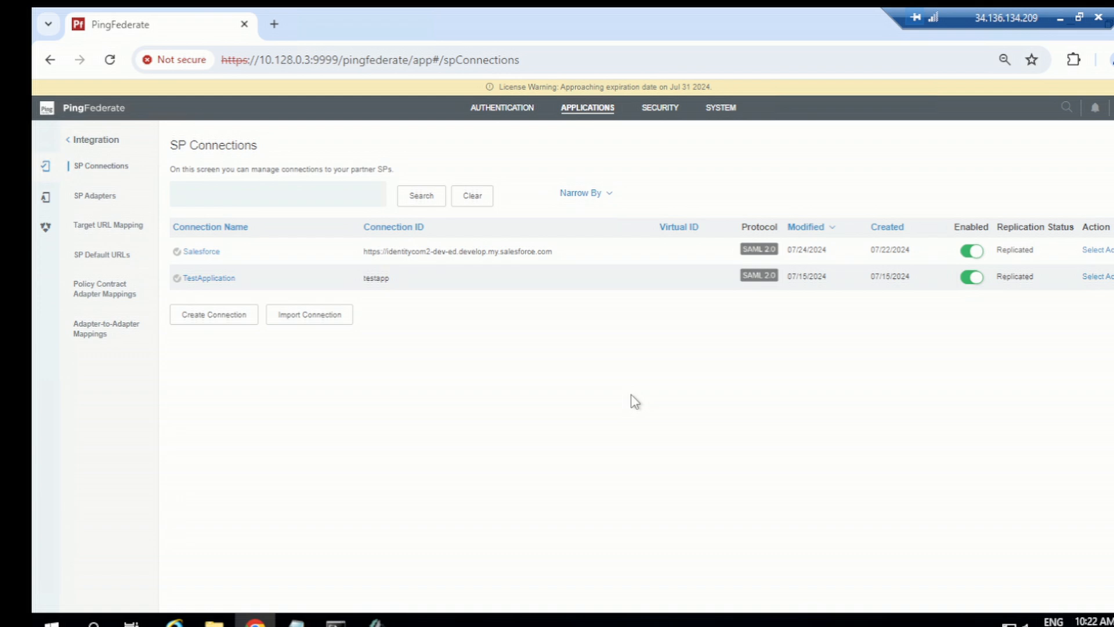
# Step: Switch to the OpenDJ Manage Entries window, examine the selected user's attributes, and return to PingFederate
pyautogui.moveTo(376, 620)
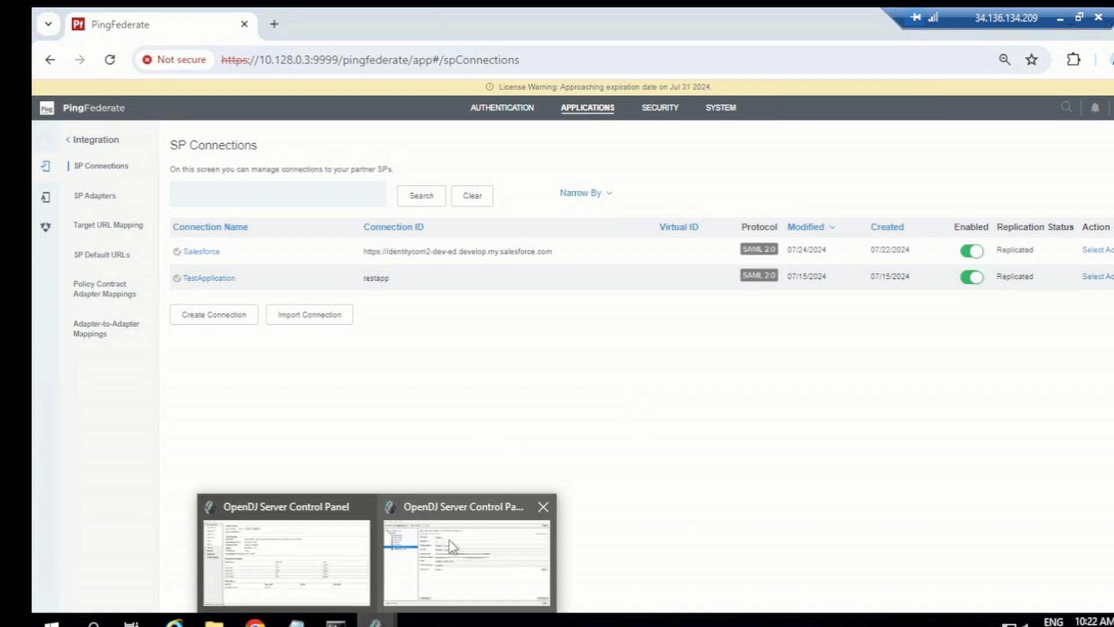
pyautogui.click(450, 545)
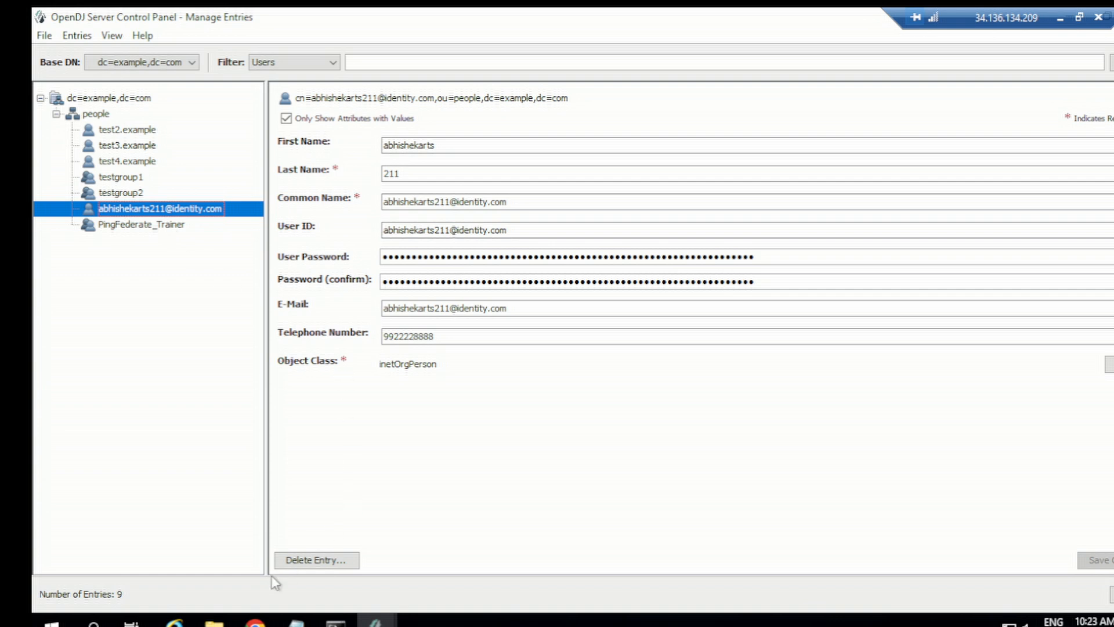
pyautogui.click(256, 620)
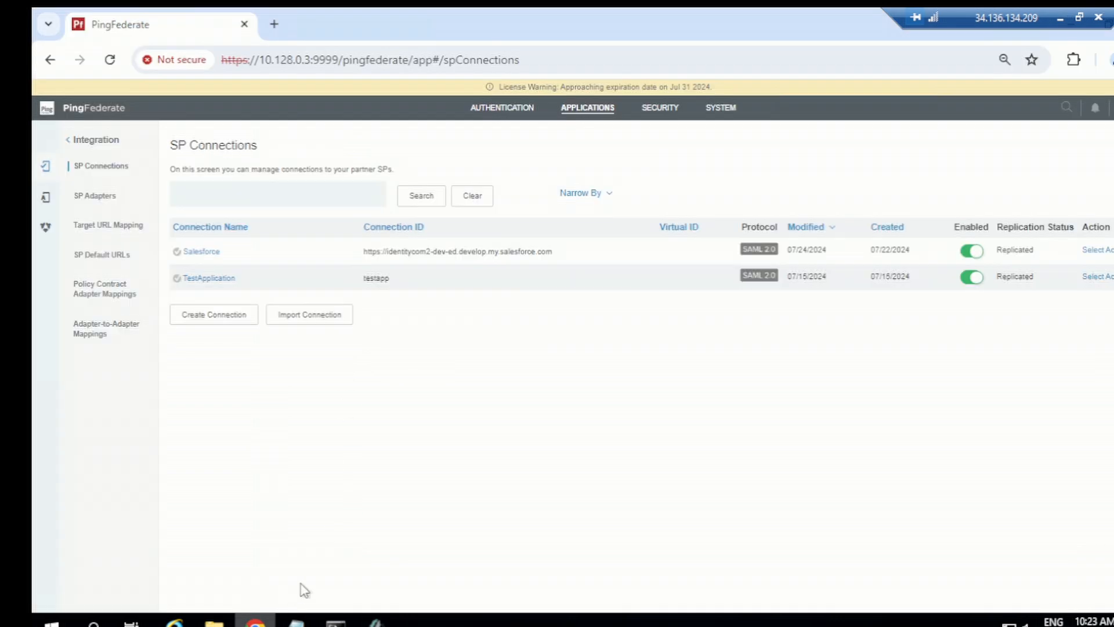
# Step: Review the Salesforce SP connection's summary and open its Authentication Source Mapping settings
pyautogui.click(212, 255)
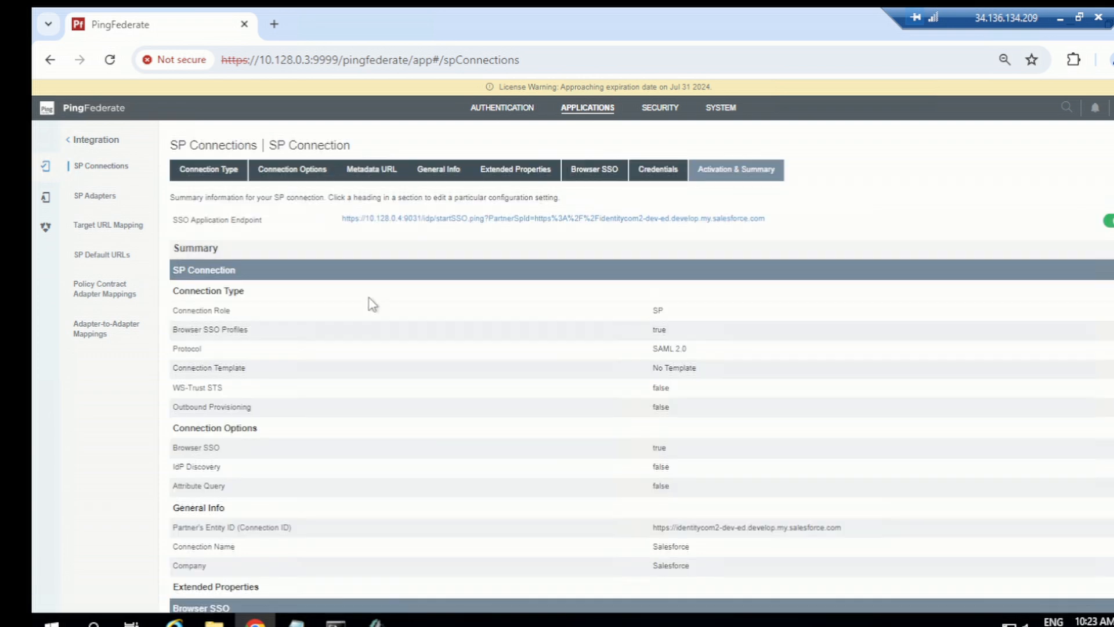
pyautogui.scroll(-4, 387, 340)
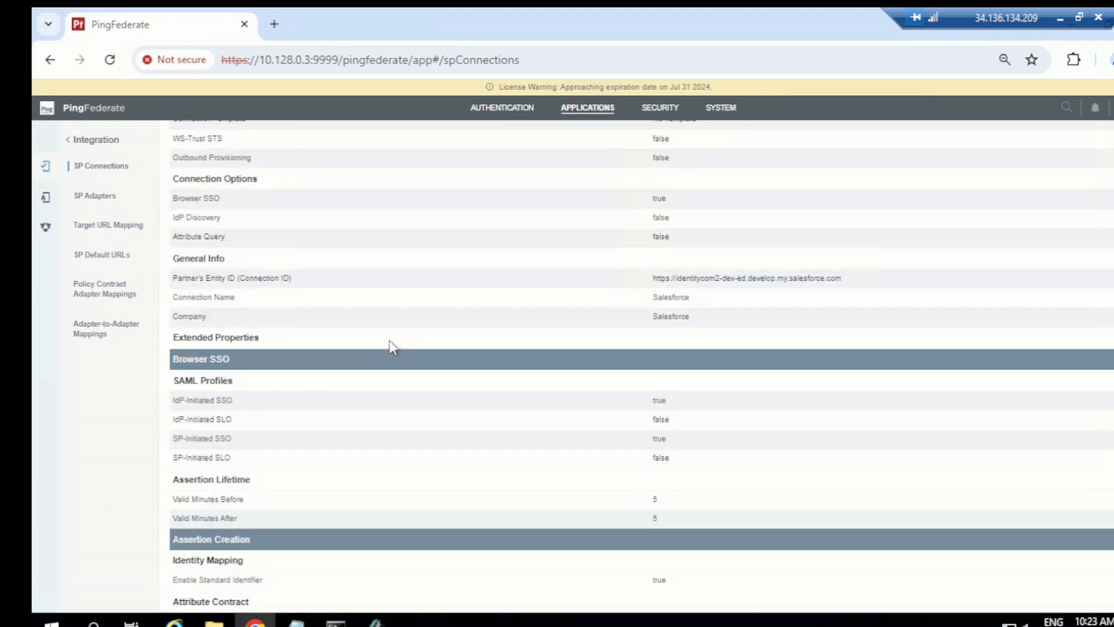
pyautogui.scroll(-3, 390, 347)
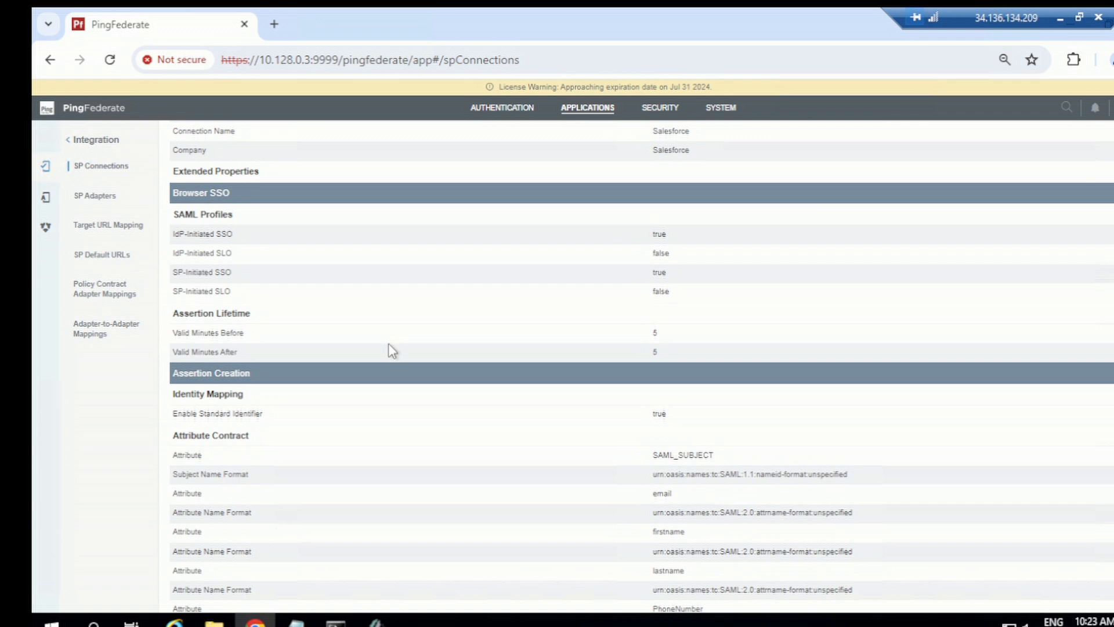
pyautogui.scroll(-3, 390, 347)
pyautogui.scroll(-2, 388, 346)
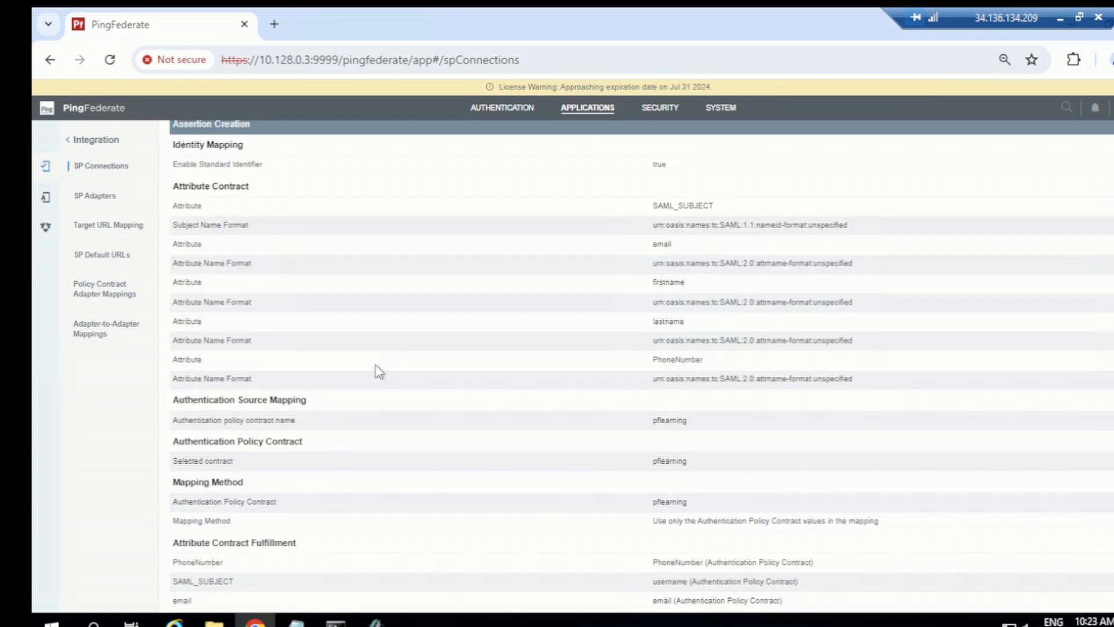
pyautogui.click(259, 399)
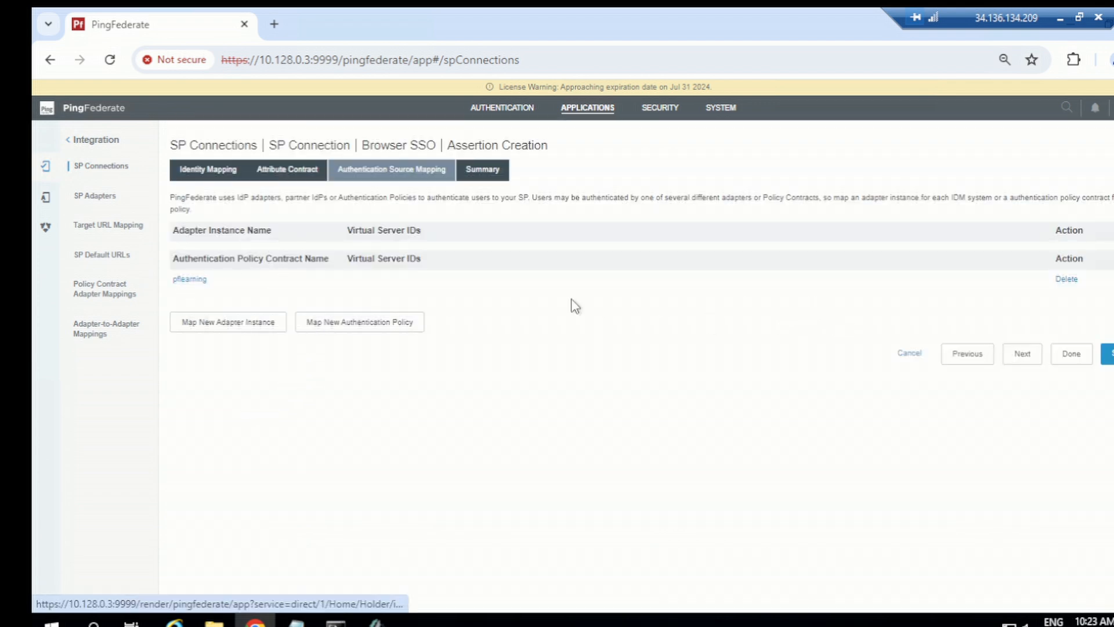
pyautogui.click(1067, 281)
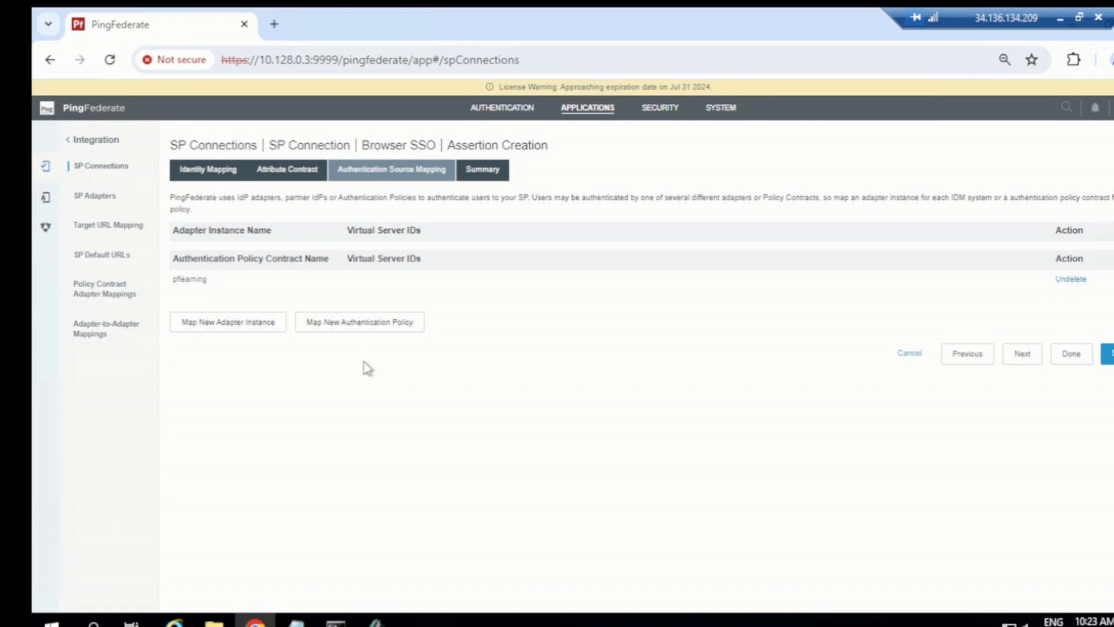
pyautogui.click(362, 323)
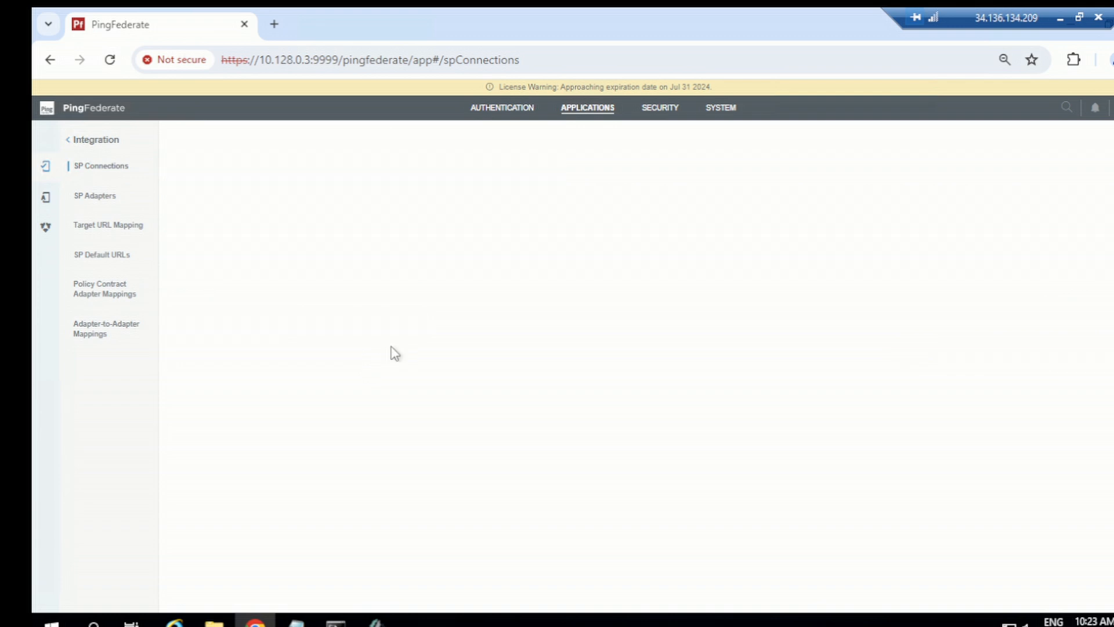
pyautogui.click(351, 233)
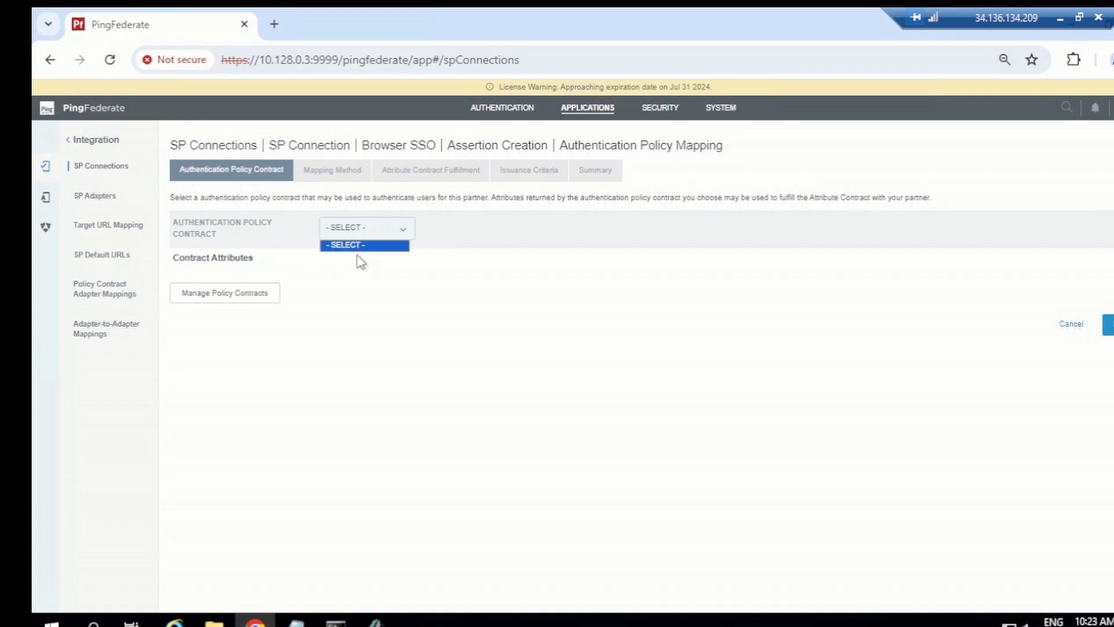
pyautogui.click(363, 243)
pyautogui.click(366, 234)
pyautogui.click(366, 232)
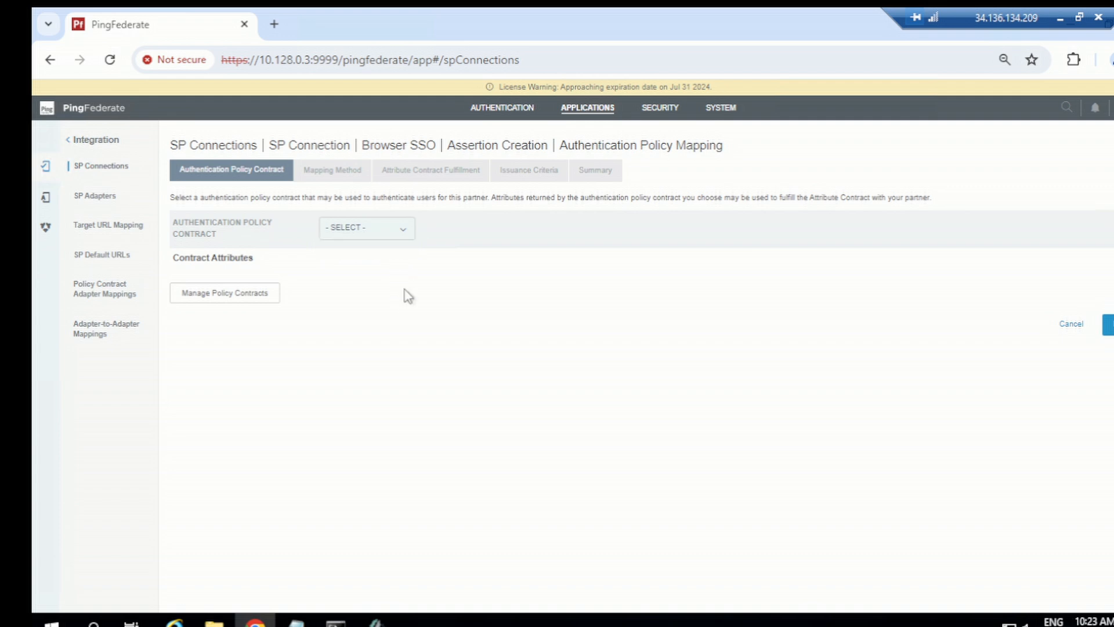
pyautogui.click(375, 233)
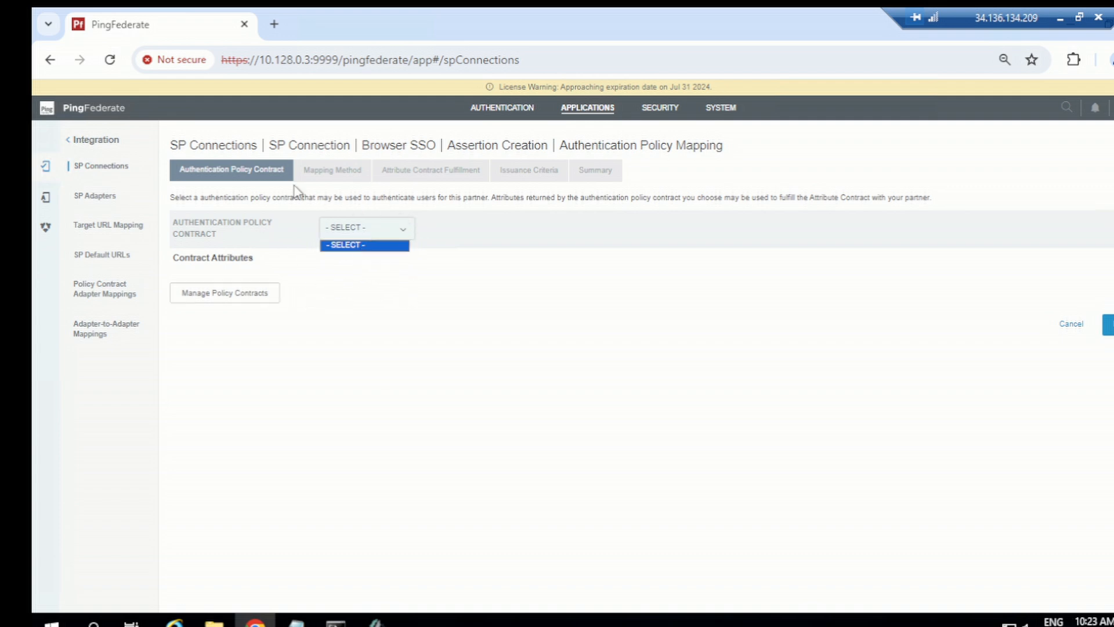
# Step: Look up the existing authentication policy contracts and open the pflearning contract
pyautogui.click(502, 108)
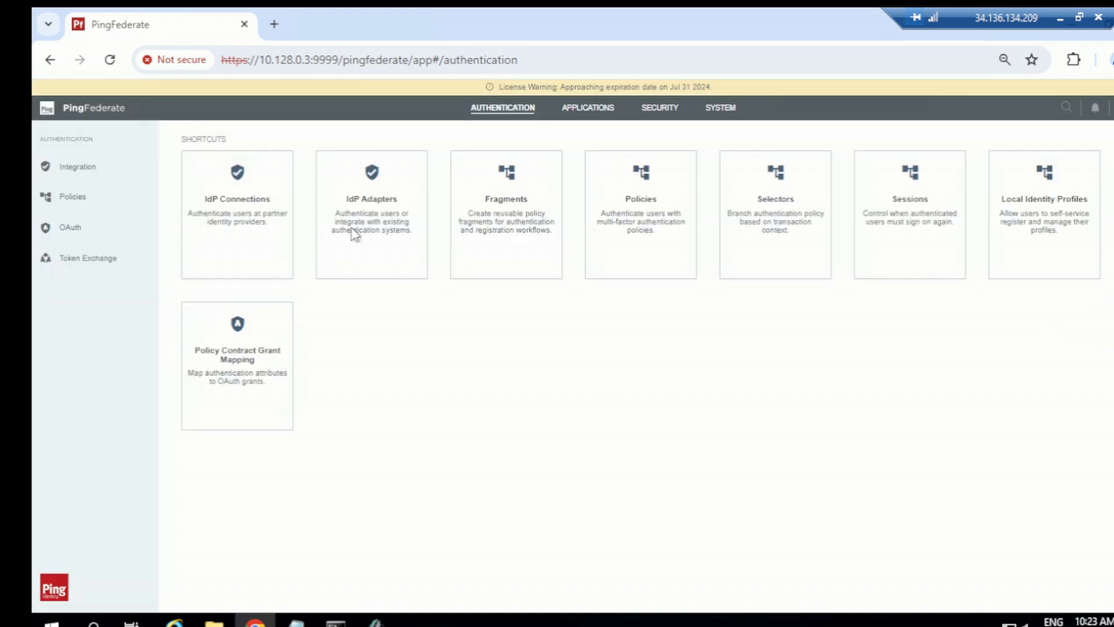
pyautogui.click(90, 204)
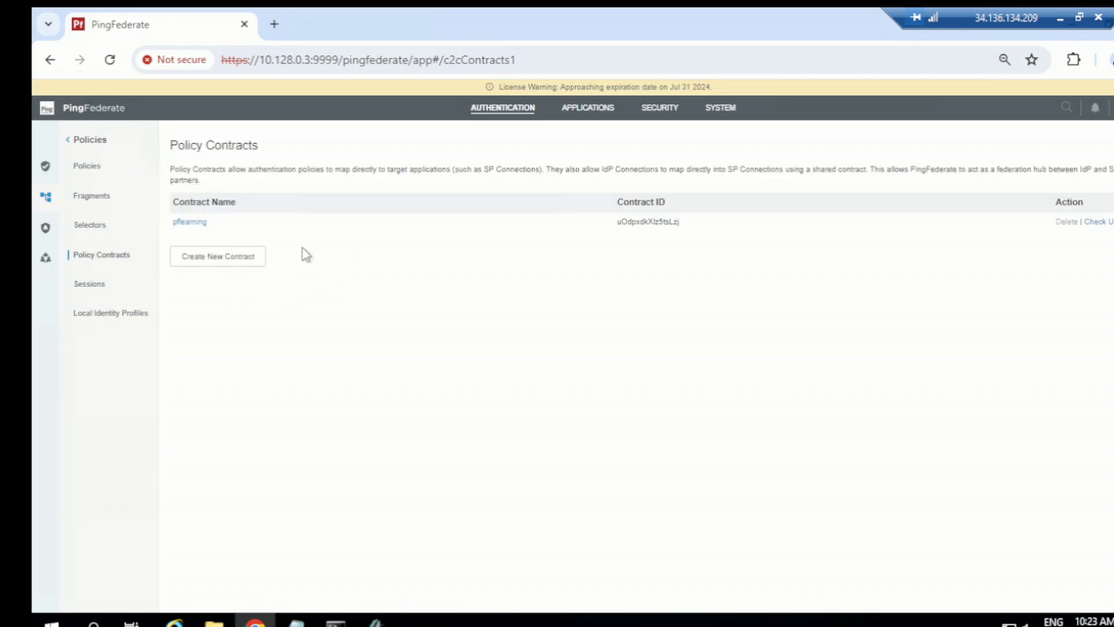
pyautogui.click(187, 223)
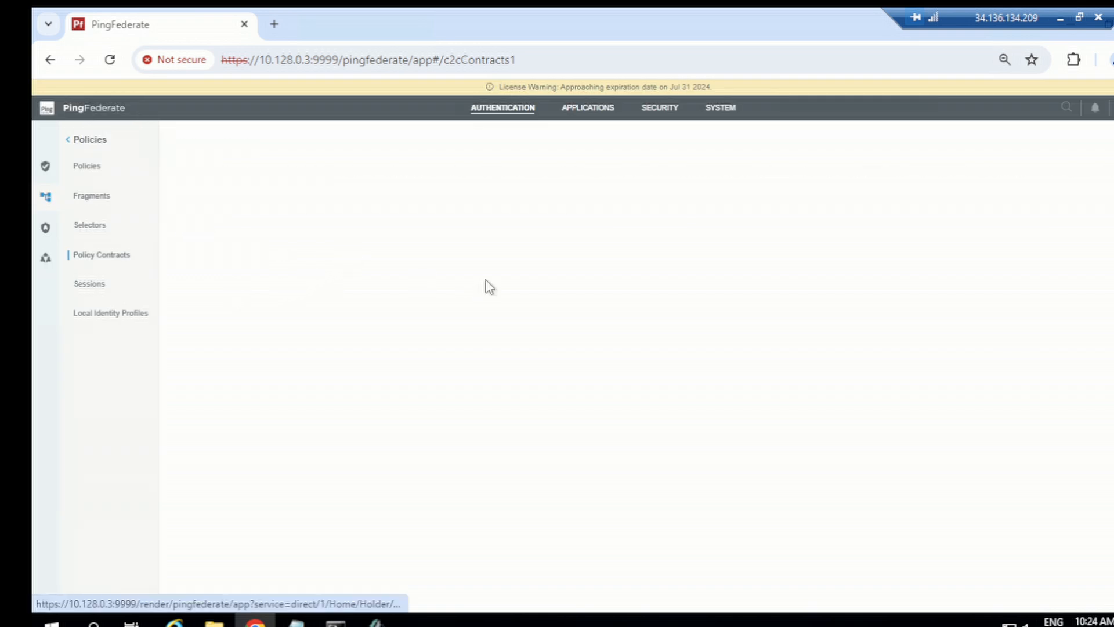
# Step: Reopen the Salesforce SP connection and open its authentication policy mapping for the pflearning contract
pyautogui.click(577, 110)
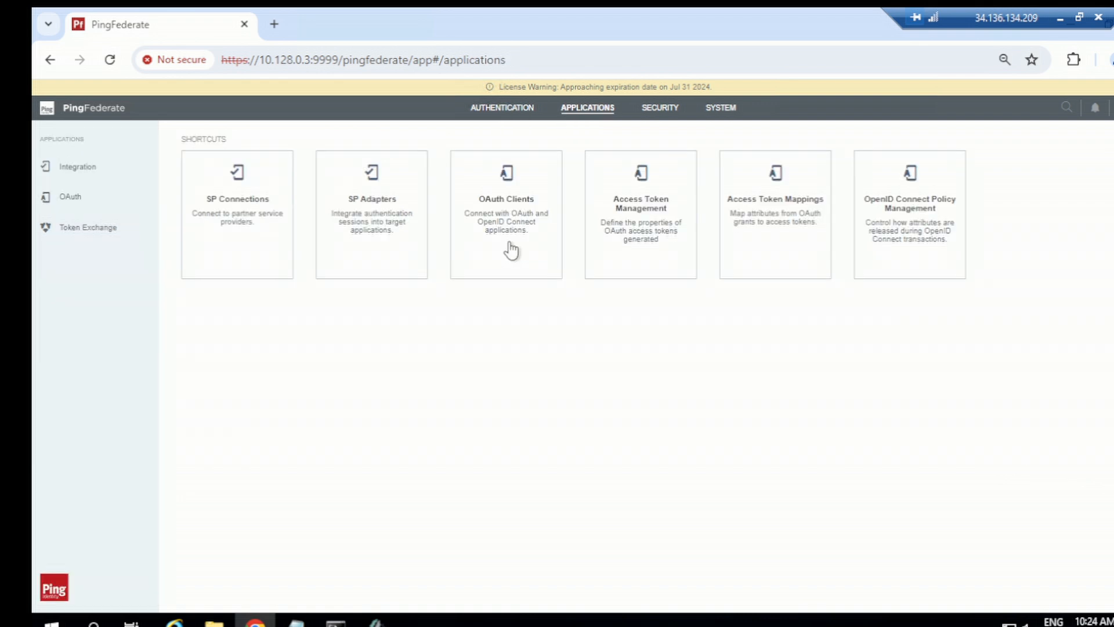
pyautogui.click(274, 242)
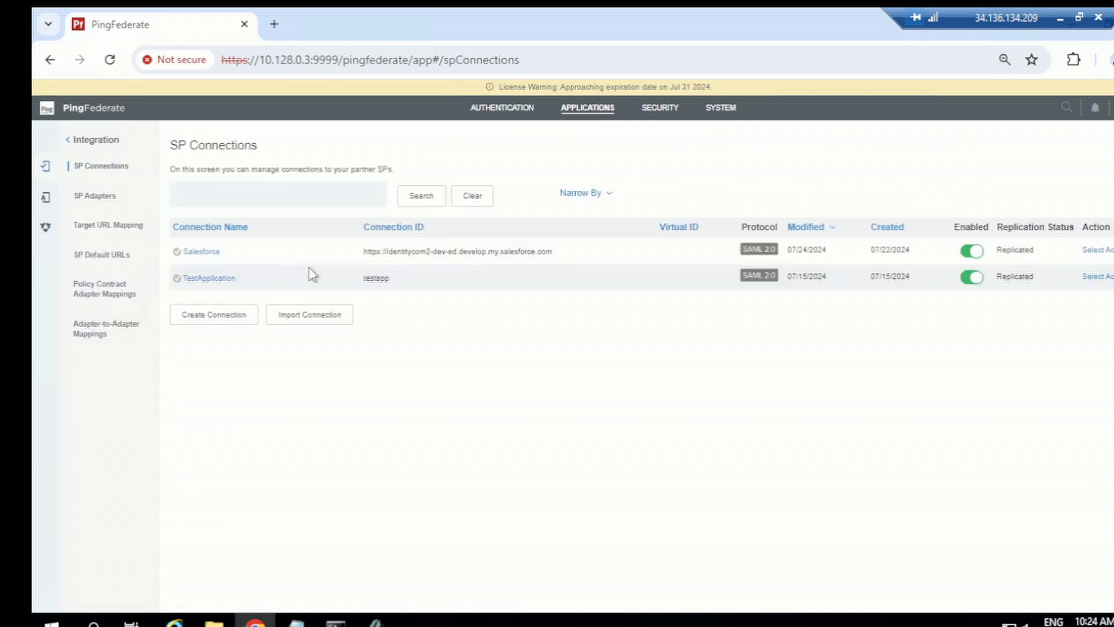
pyautogui.click(205, 252)
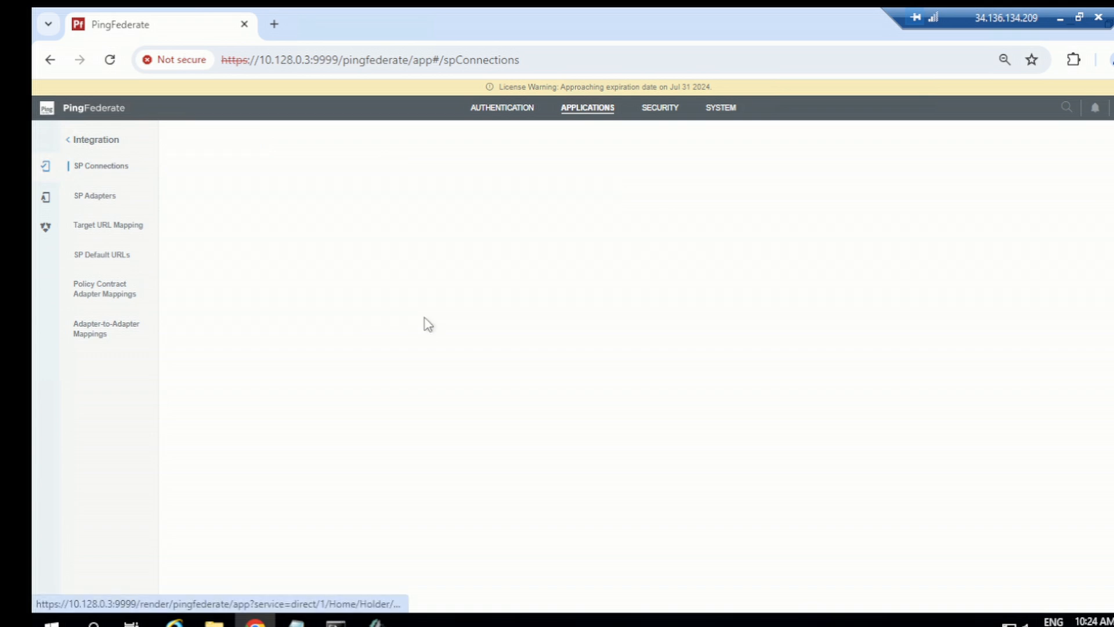
pyautogui.scroll(-15, 431, 391)
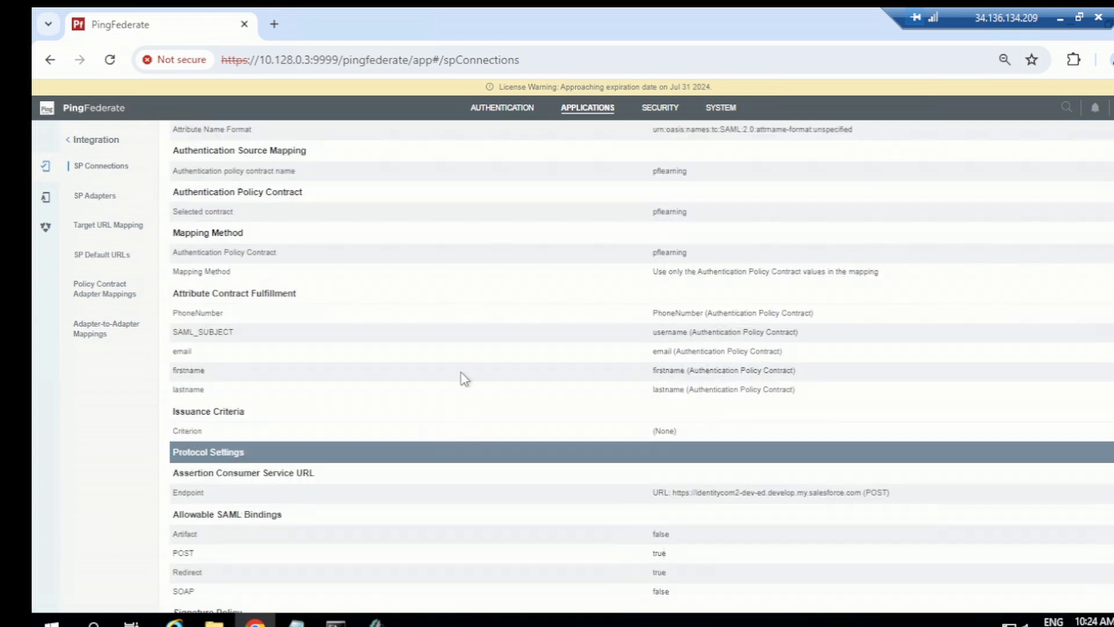
pyautogui.scroll(1, 464, 379)
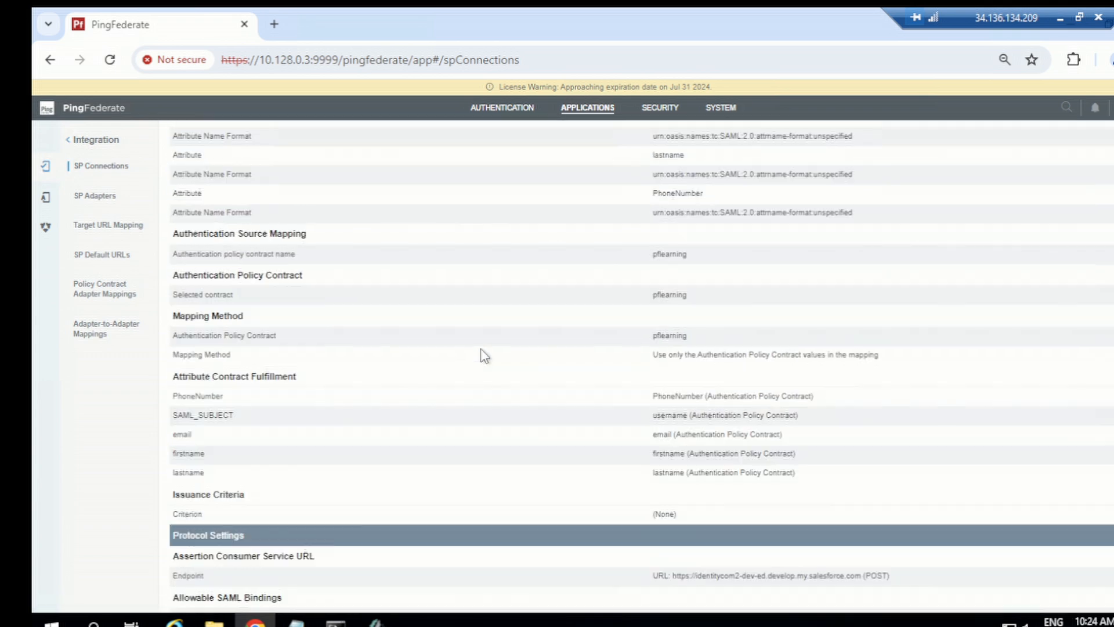
pyautogui.click(260, 235)
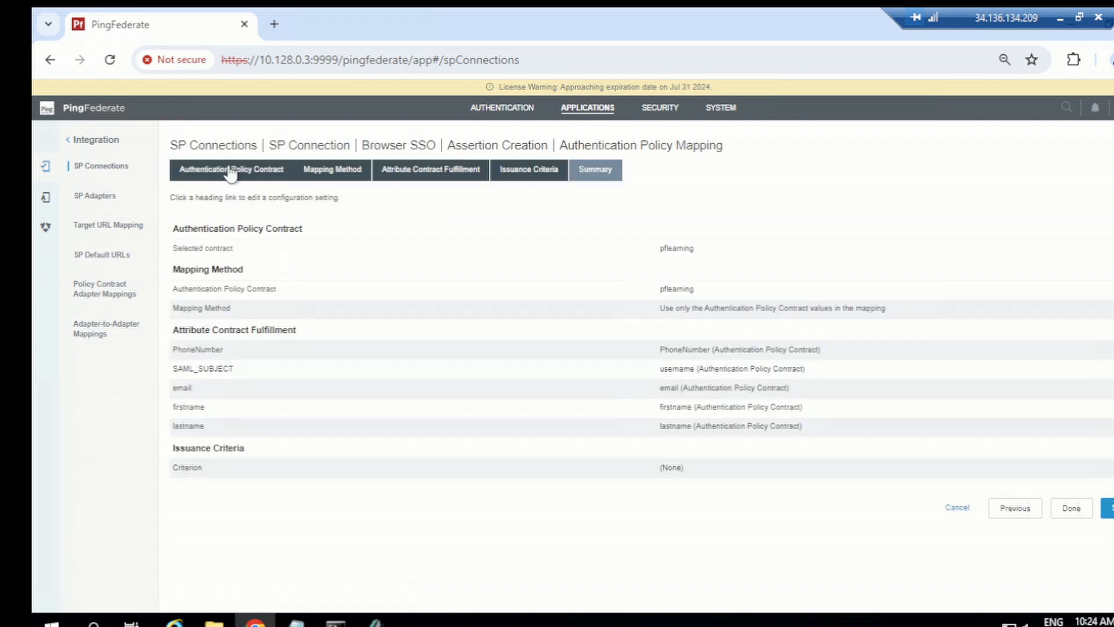
# Step: Review the mapping's contract attributes and mapping method, and continue to the attribute contract fulfillment
pyautogui.click(231, 170)
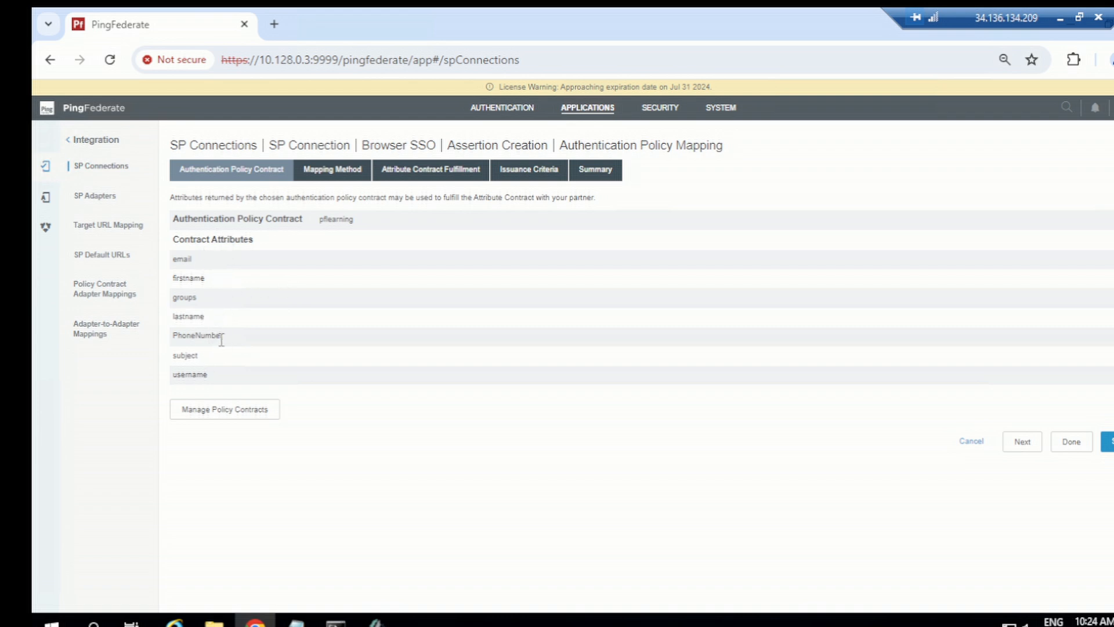
pyautogui.click(343, 172)
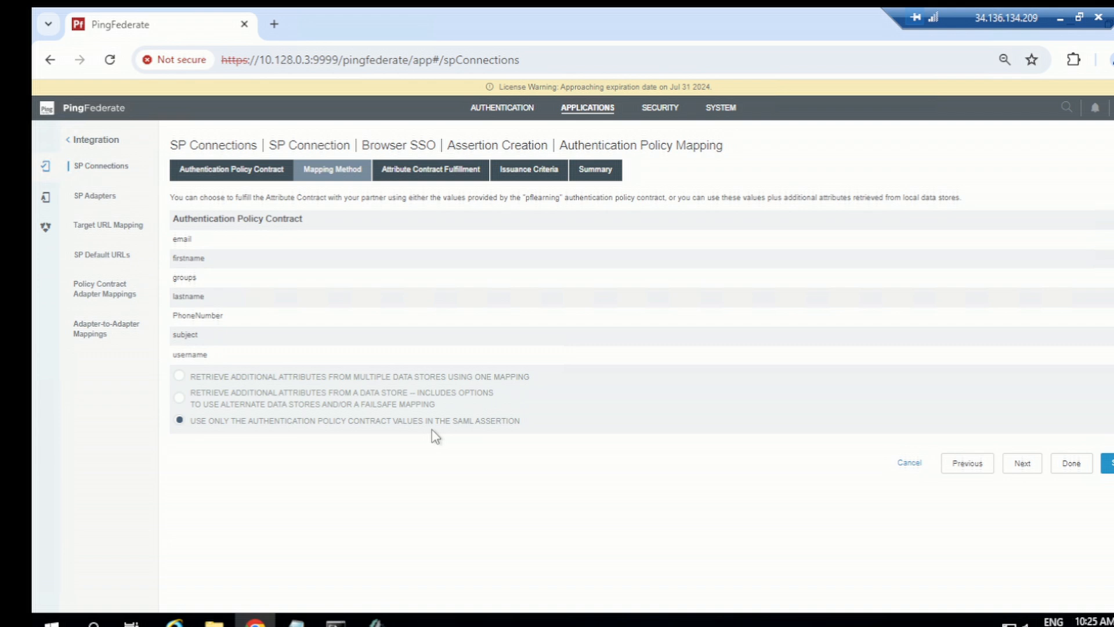
pyautogui.click(1022, 463)
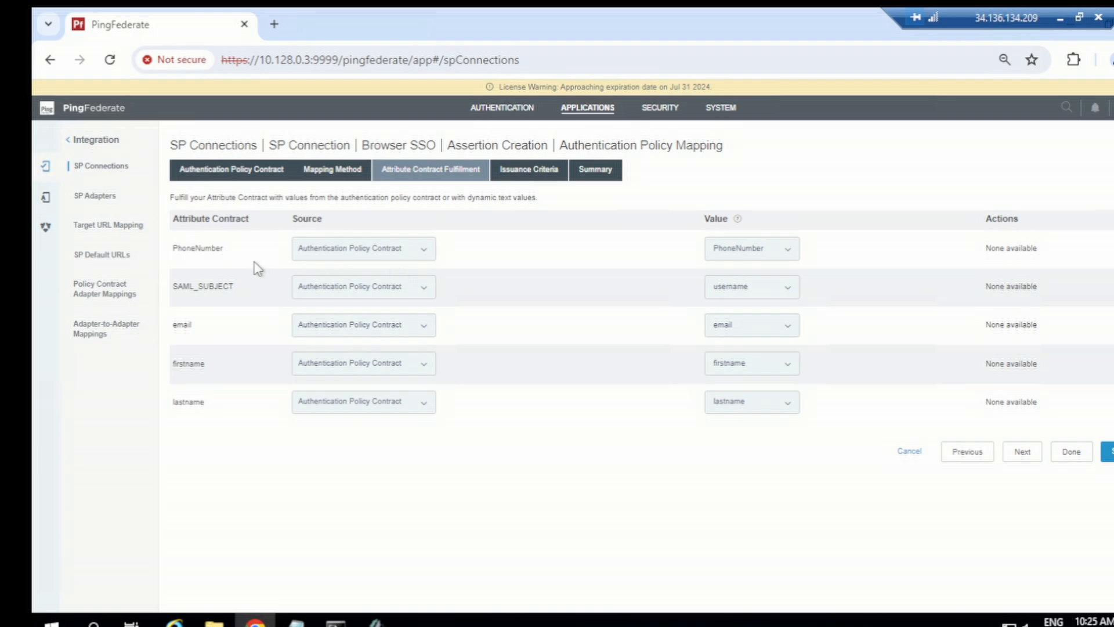
# Step: Set the value that fulfills SAML_SUBJECT to email from the authentication policy contract, and proceed past attribute contract fulfillment
pyautogui.click(758, 289)
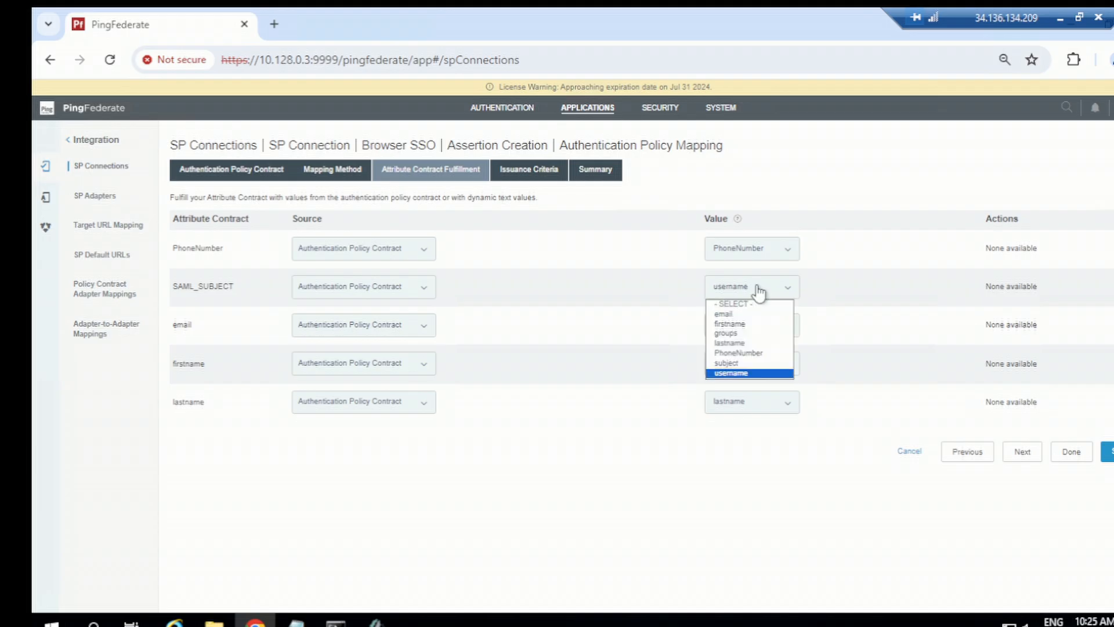
pyautogui.click(673, 344)
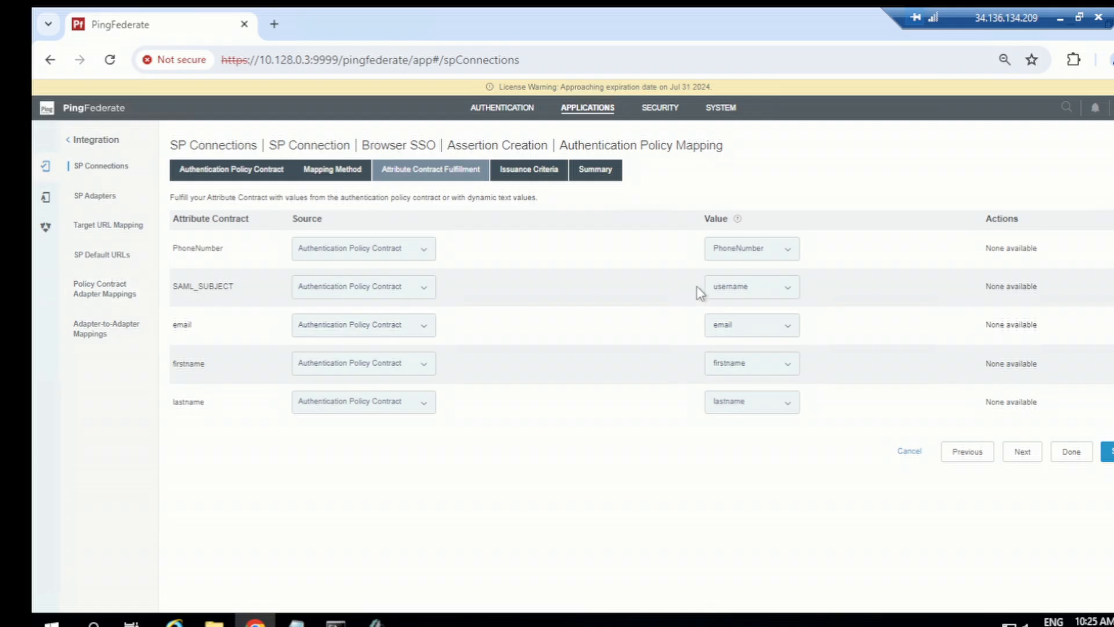
pyautogui.click(723, 294)
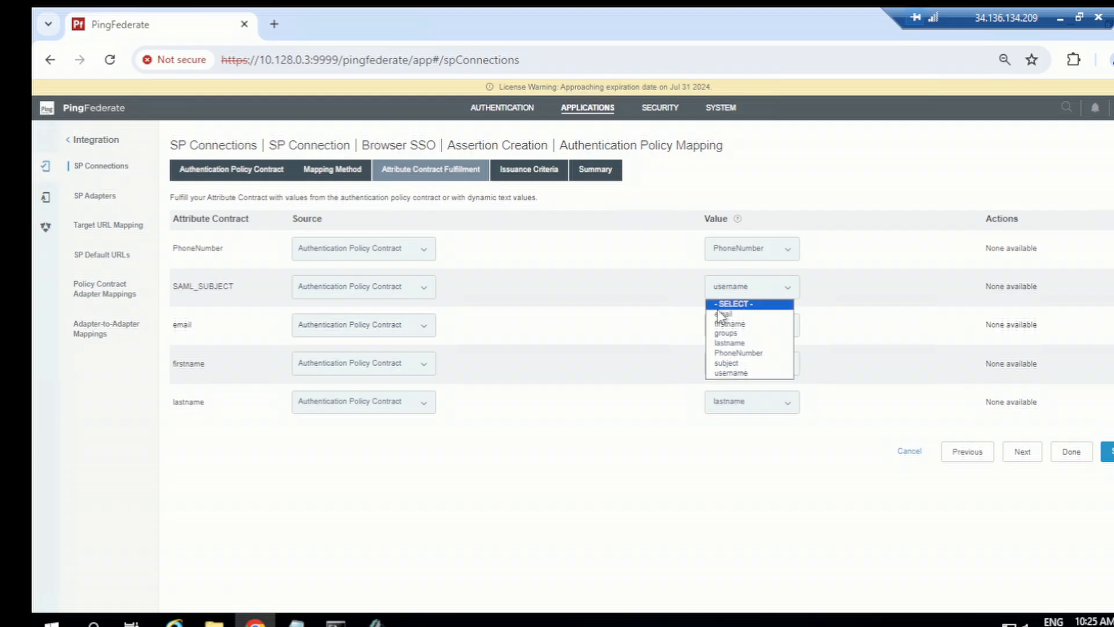
pyautogui.click(723, 315)
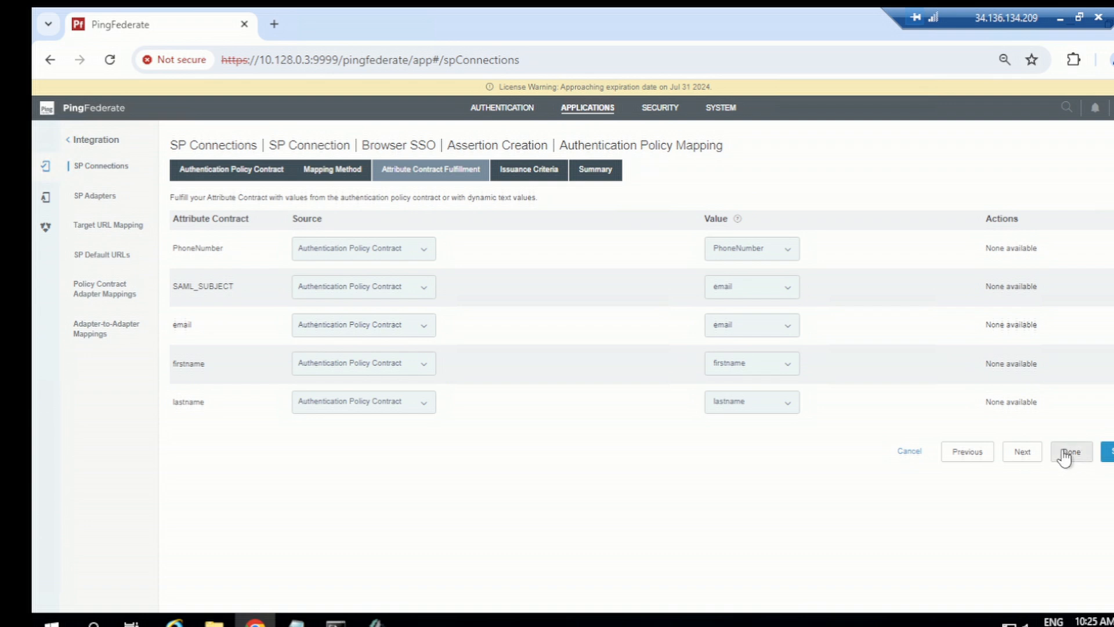
pyautogui.click(1021, 453)
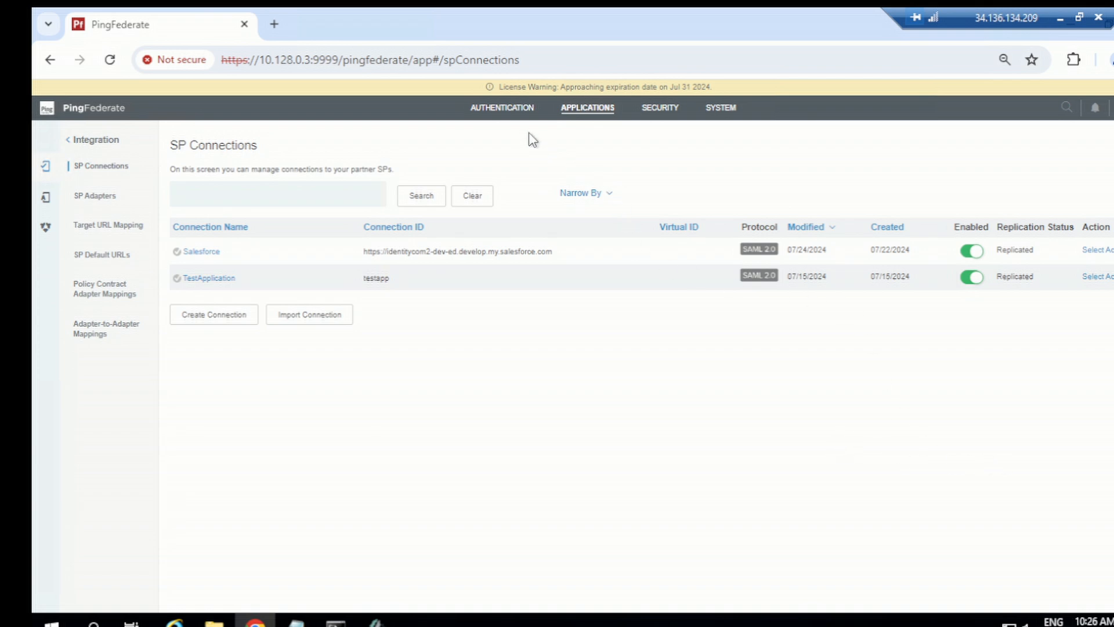
# Step: Check the configured authentication policies and open the list of policy fragments
pyautogui.click(521, 112)
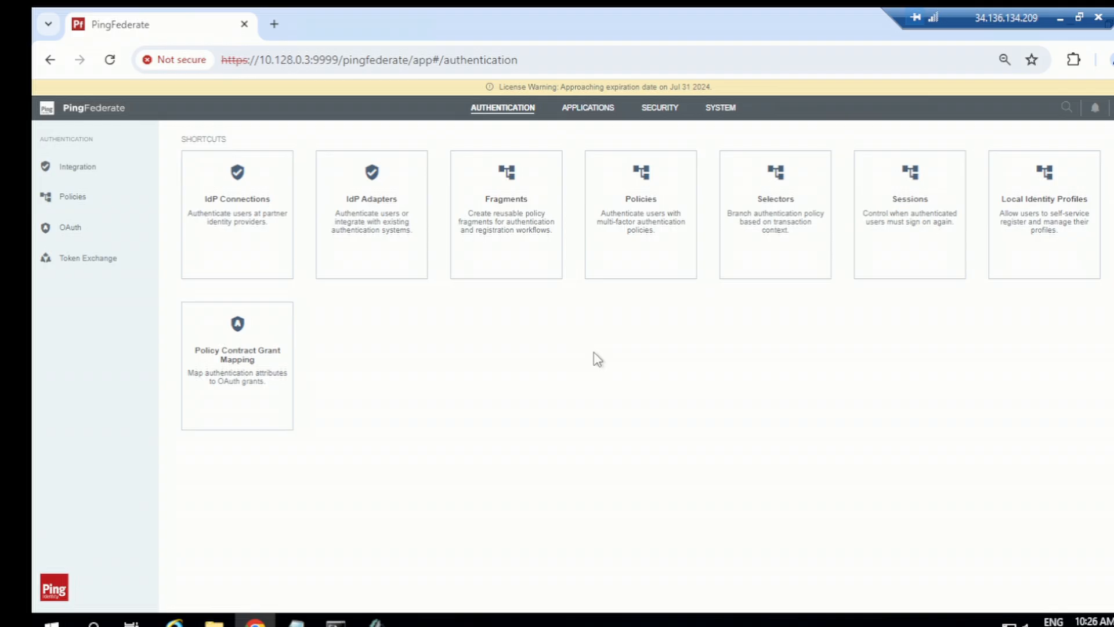
pyautogui.click(632, 243)
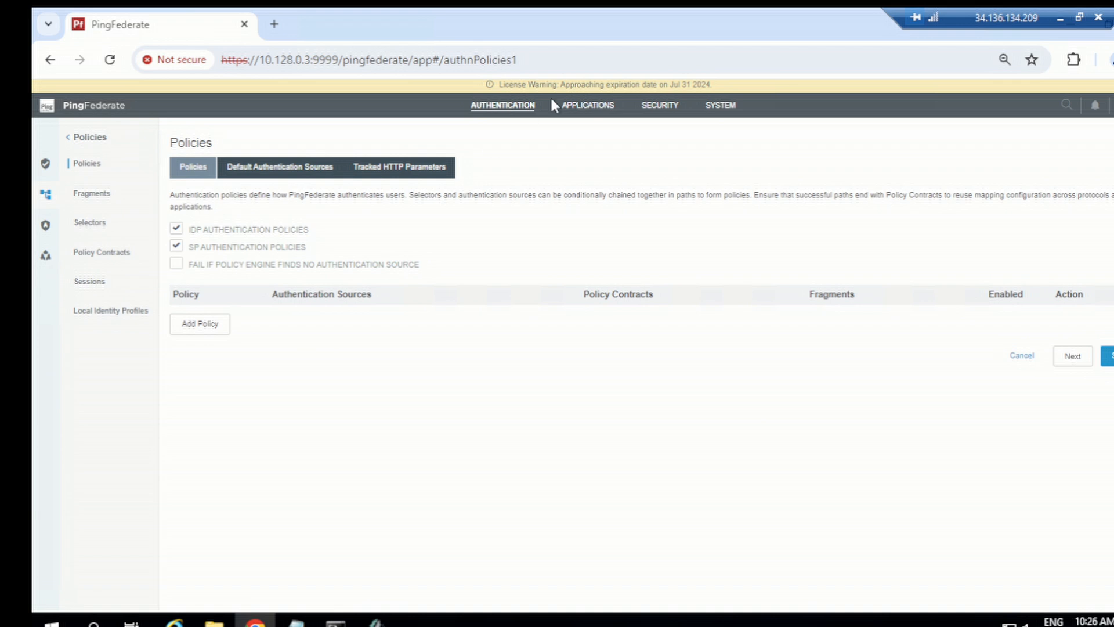
pyautogui.click(584, 110)
pyautogui.click(515, 110)
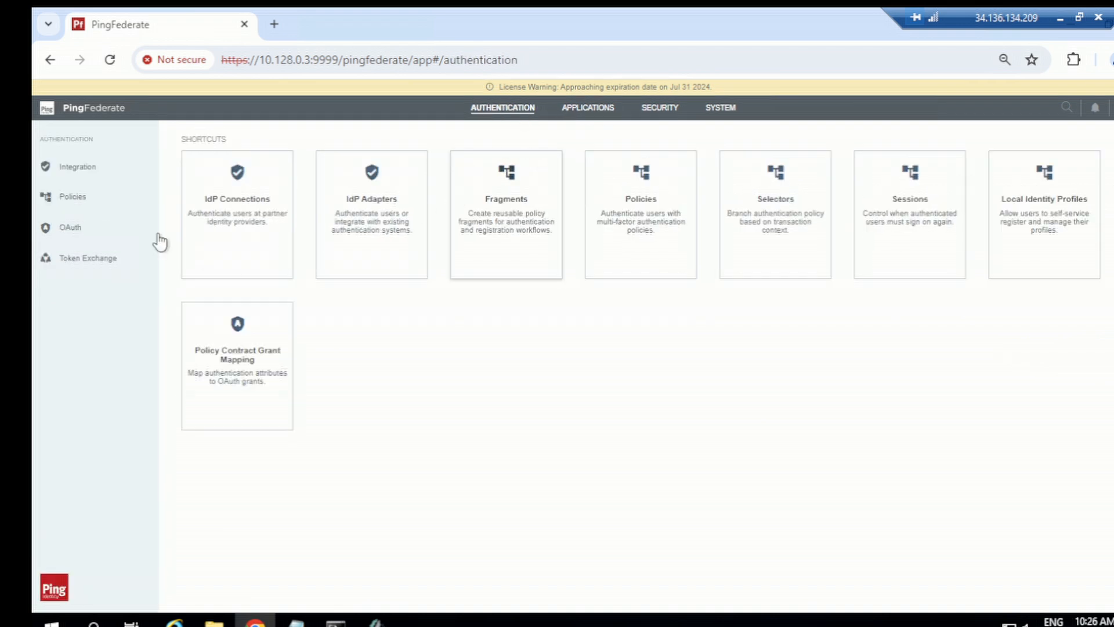
pyautogui.click(82, 204)
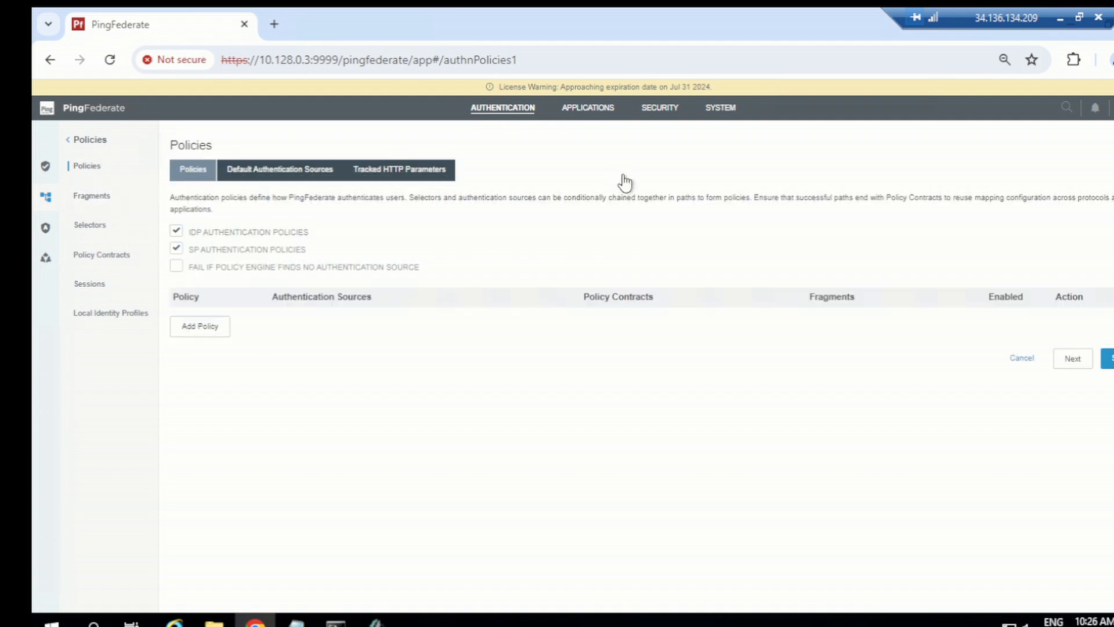
pyautogui.click(89, 197)
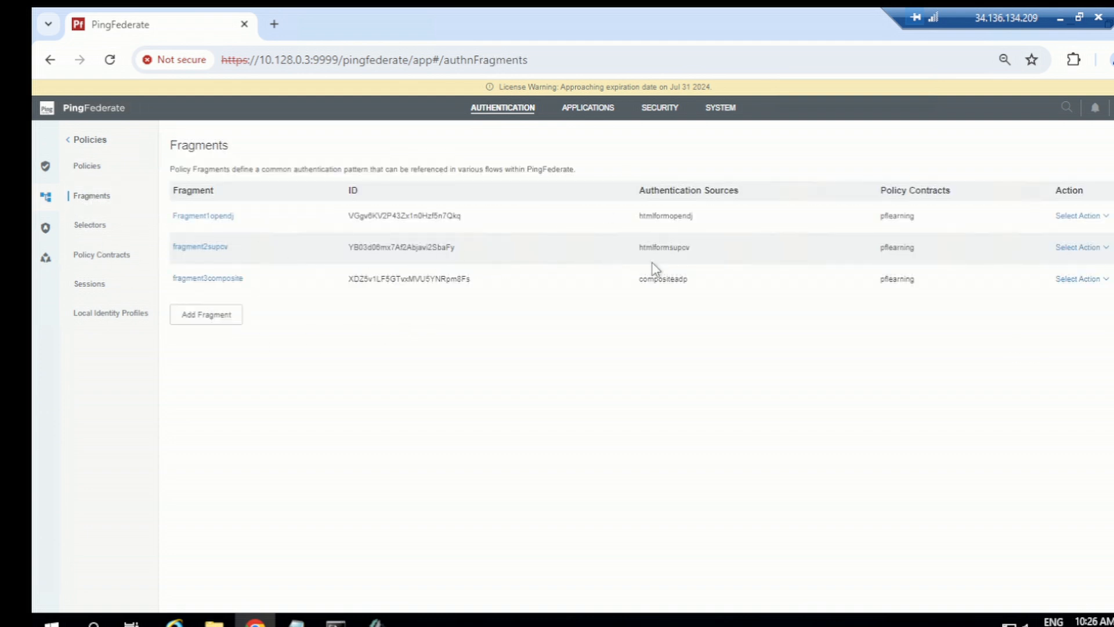
# Step: Look over the authentication selectors, and add a new authentication policy named policycidr
pyautogui.click(94, 228)
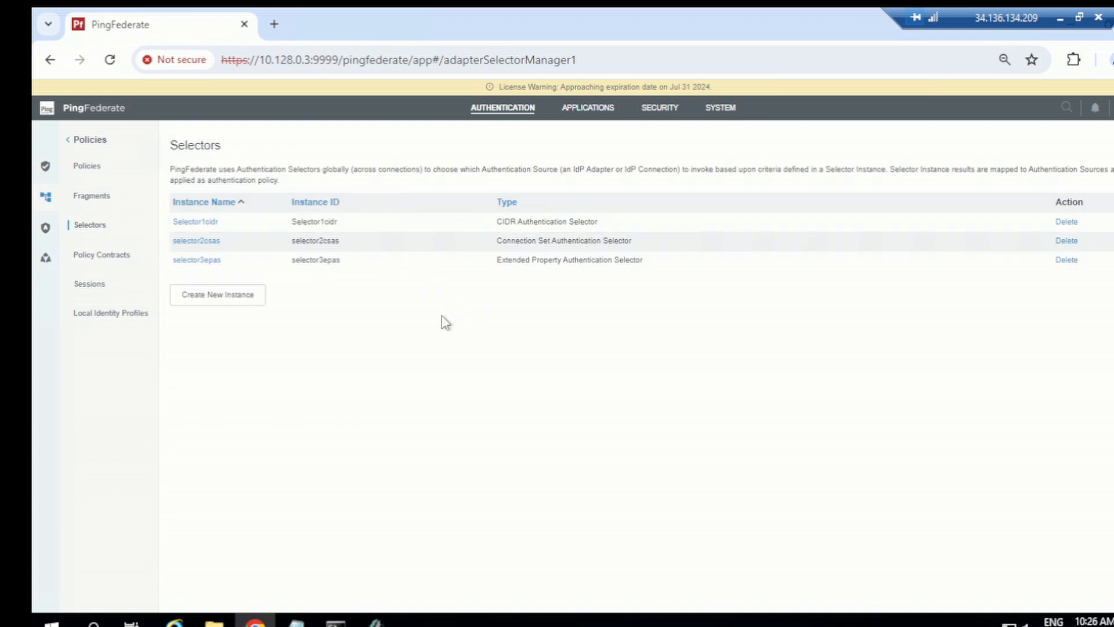
pyautogui.click(120, 257)
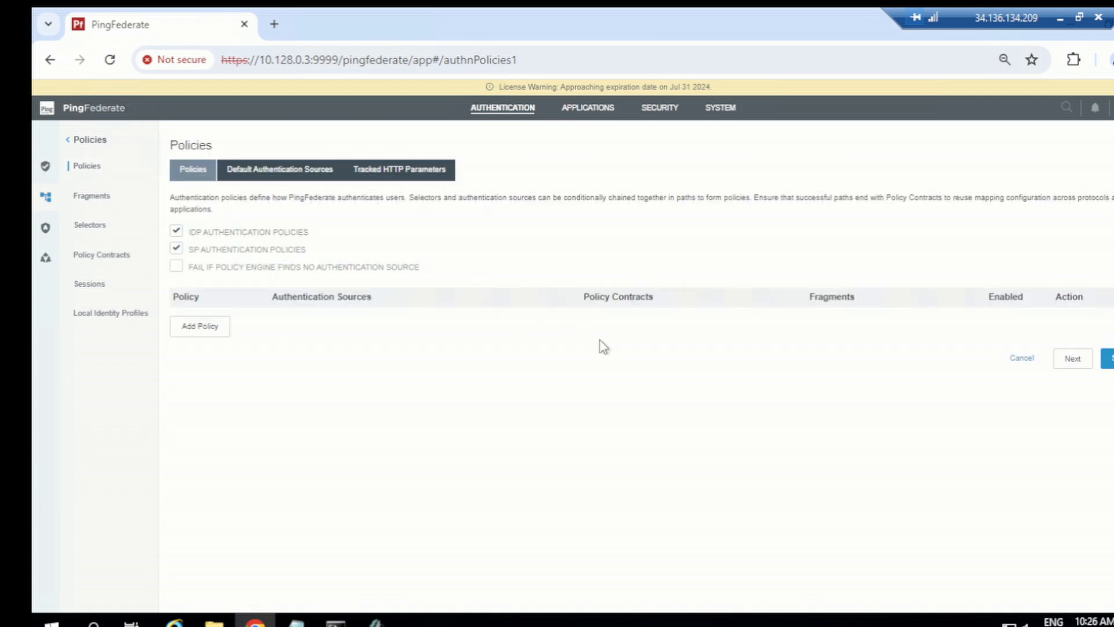
pyautogui.click(186, 326)
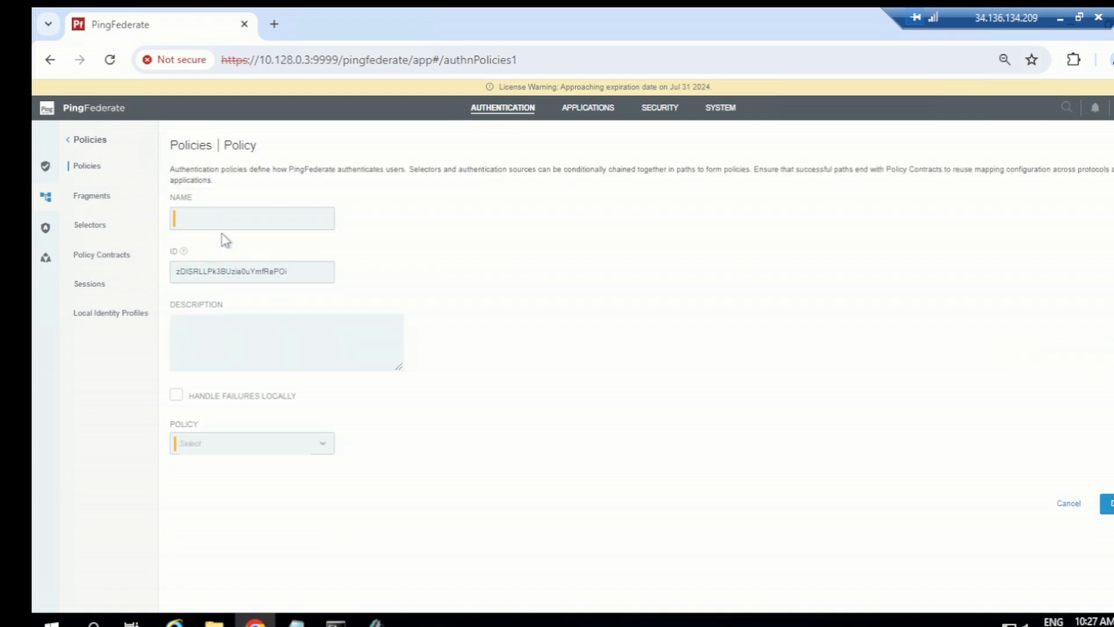
pyautogui.click(222, 223)
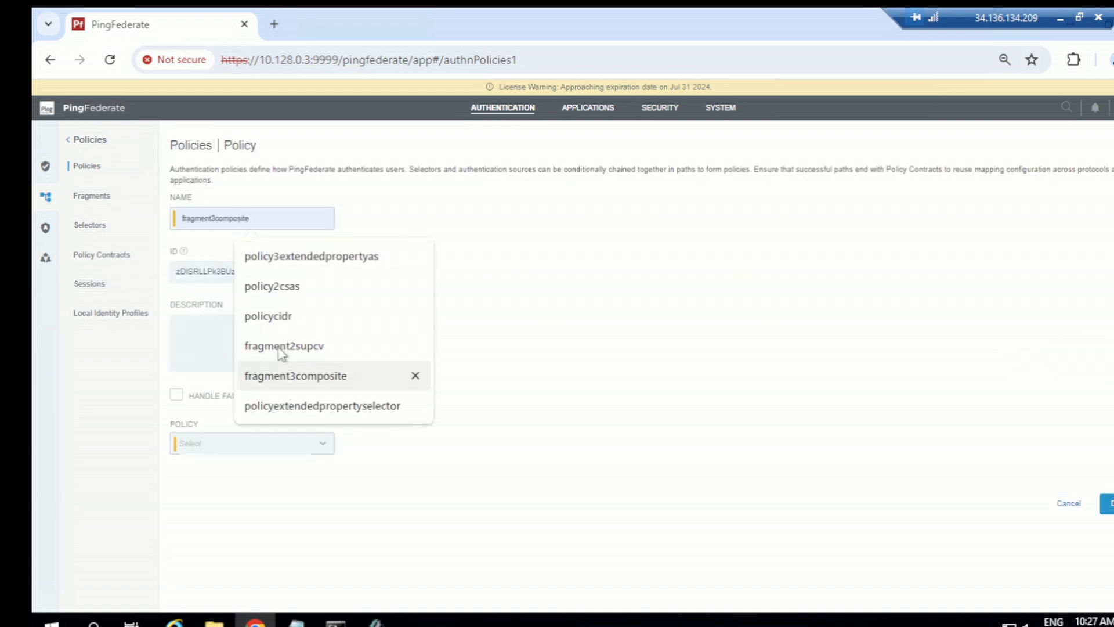
pyautogui.click(290, 321)
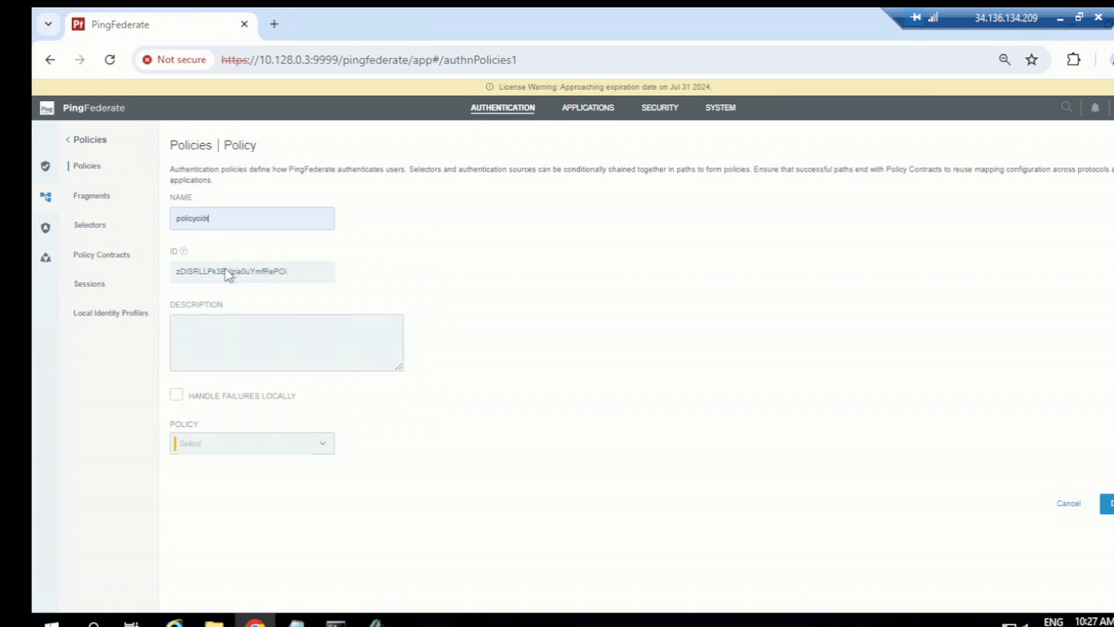
# Step: Set the policycidr policy to start with the selector Selector1cidr
pyautogui.click(197, 446)
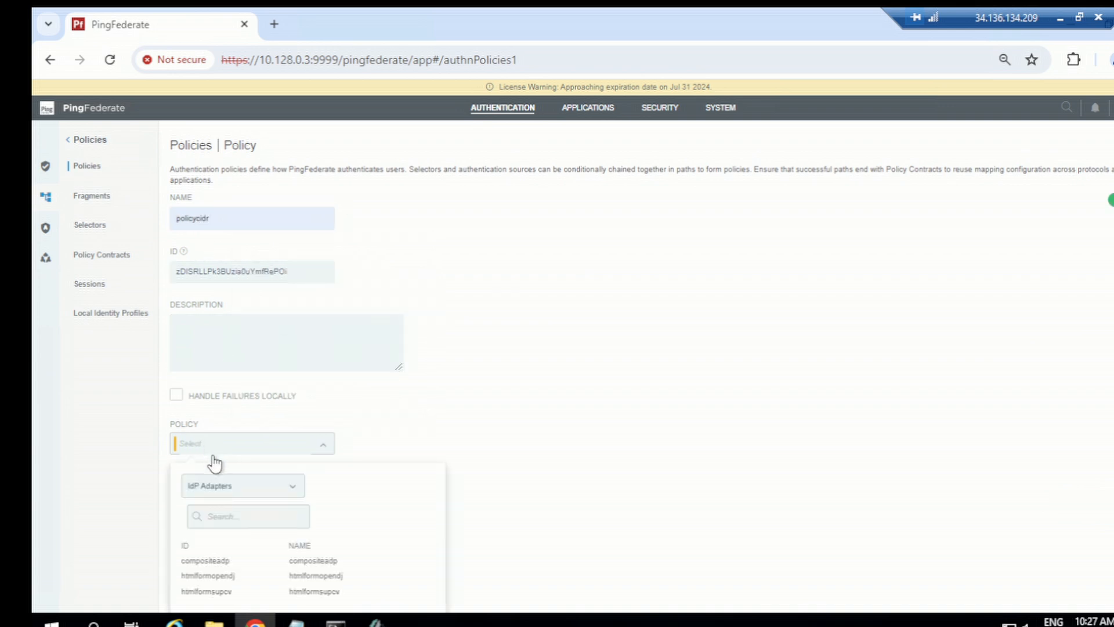
pyautogui.click(218, 490)
pyautogui.click(228, 522)
pyautogui.scroll(-1, 325, 484)
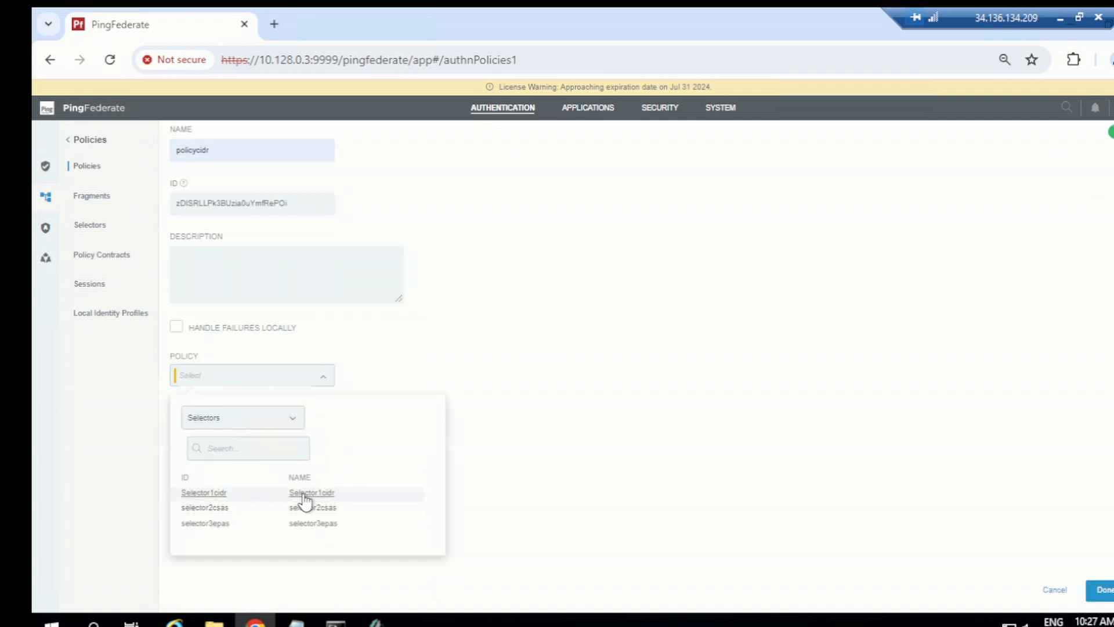
pyautogui.click(302, 493)
# Step: Assign the fragment fragment2supcv to the selector's NO branch
pyautogui.scroll(-1, 247, 451)
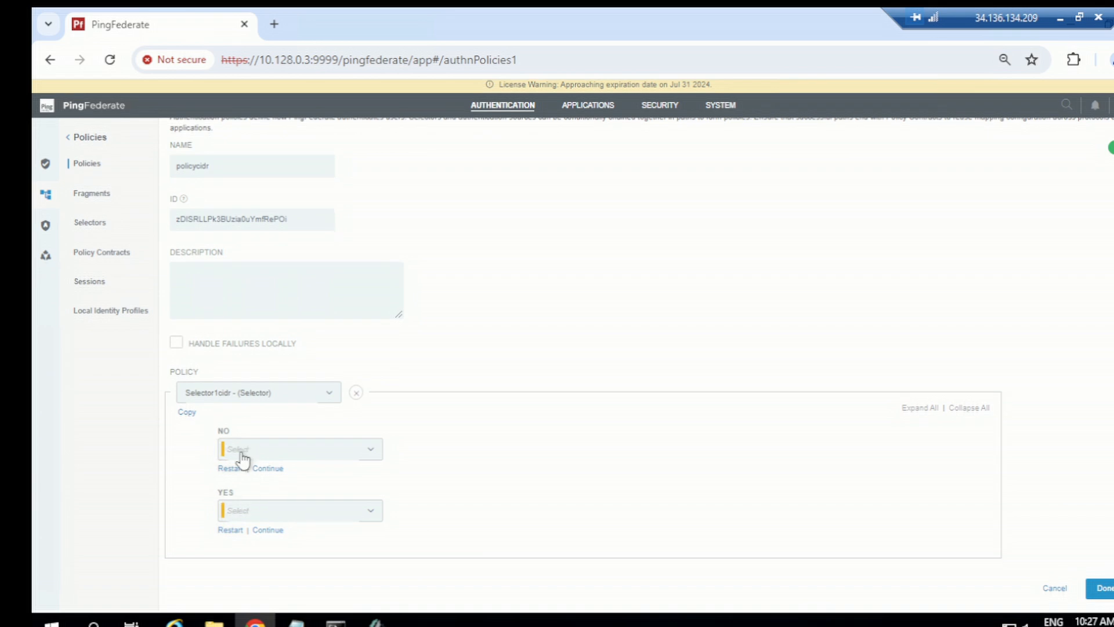
pyautogui.click(248, 455)
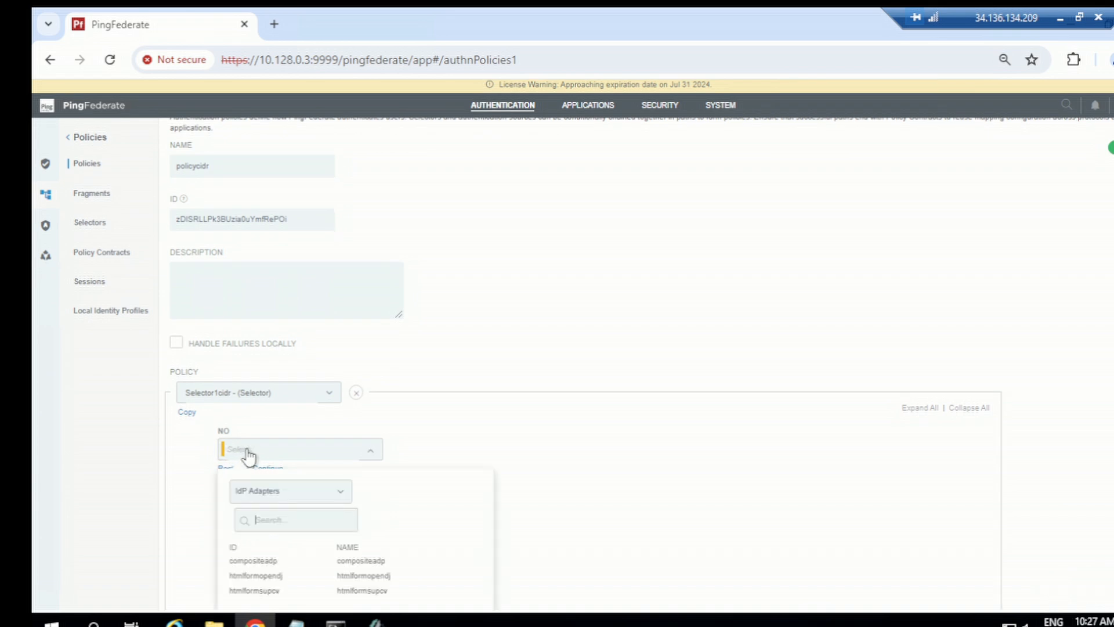
pyautogui.click(293, 500)
pyautogui.click(249, 529)
pyautogui.scroll(-2, 377, 500)
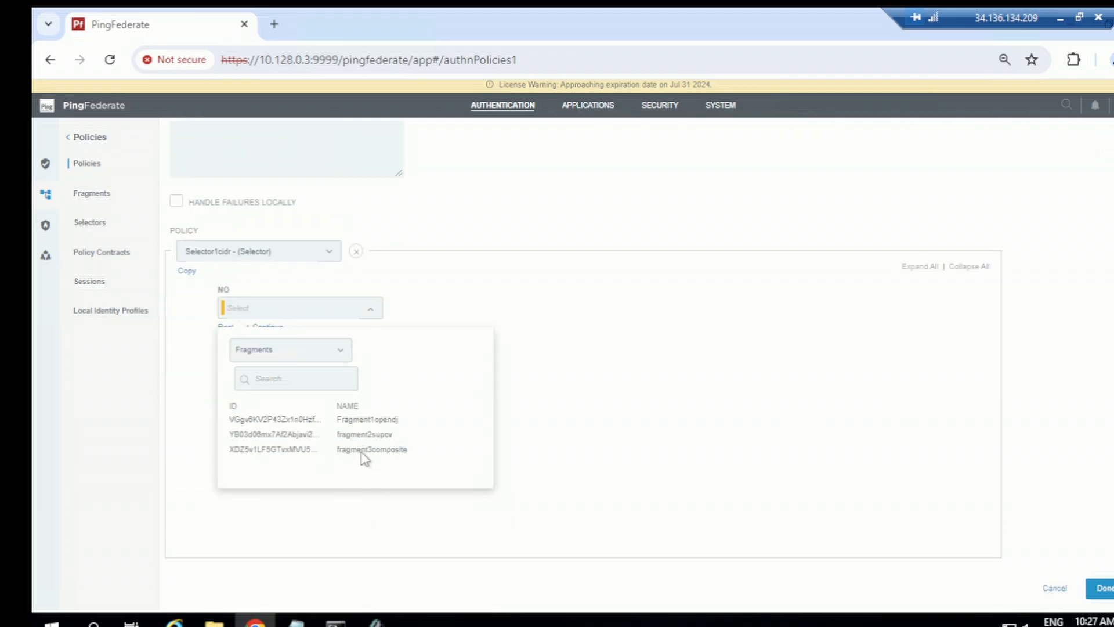
pyautogui.click(370, 440)
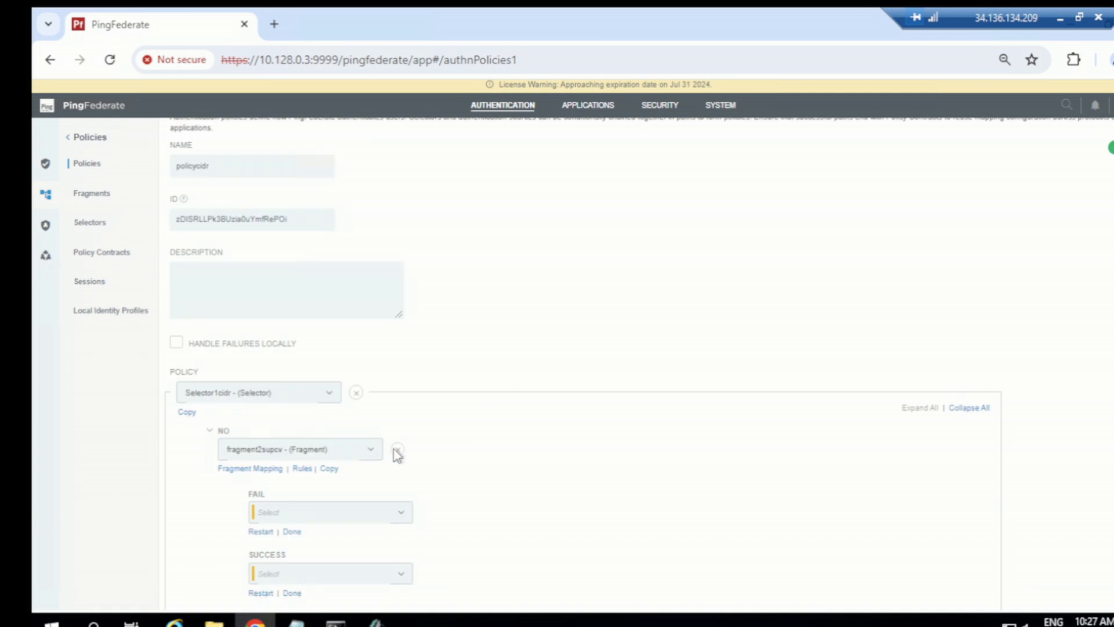
# Step: Assign the fragment Fragment1opendj to the selector's YES branch
pyautogui.scroll(-2, 407, 464)
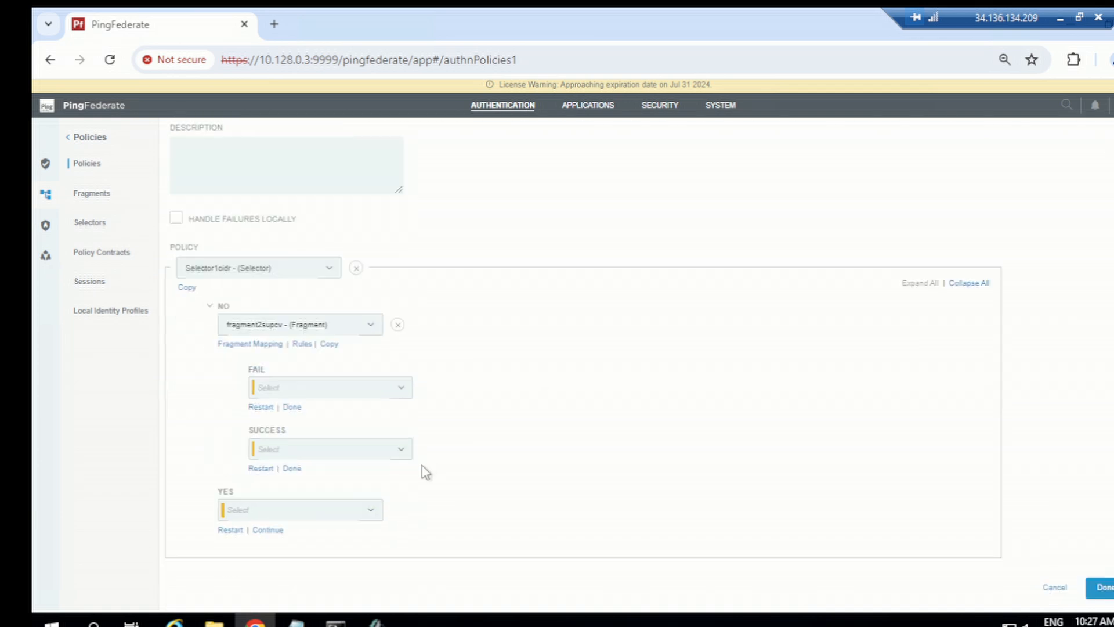
pyautogui.click(247, 513)
pyautogui.scroll(-2, 255, 525)
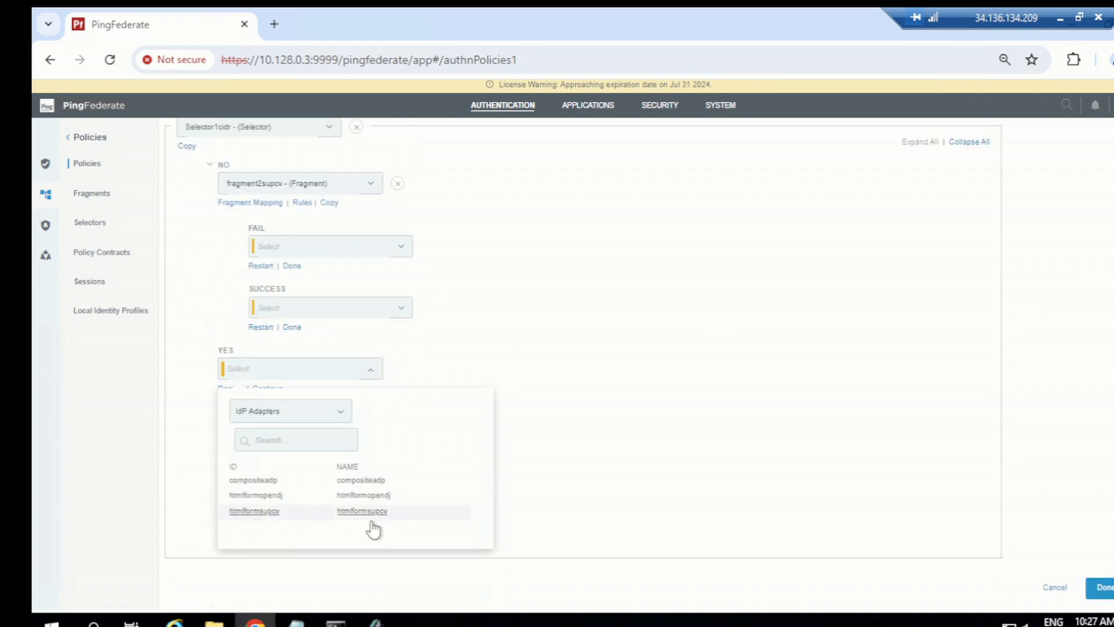
pyautogui.click(290, 416)
pyautogui.click(273, 456)
pyautogui.click(374, 480)
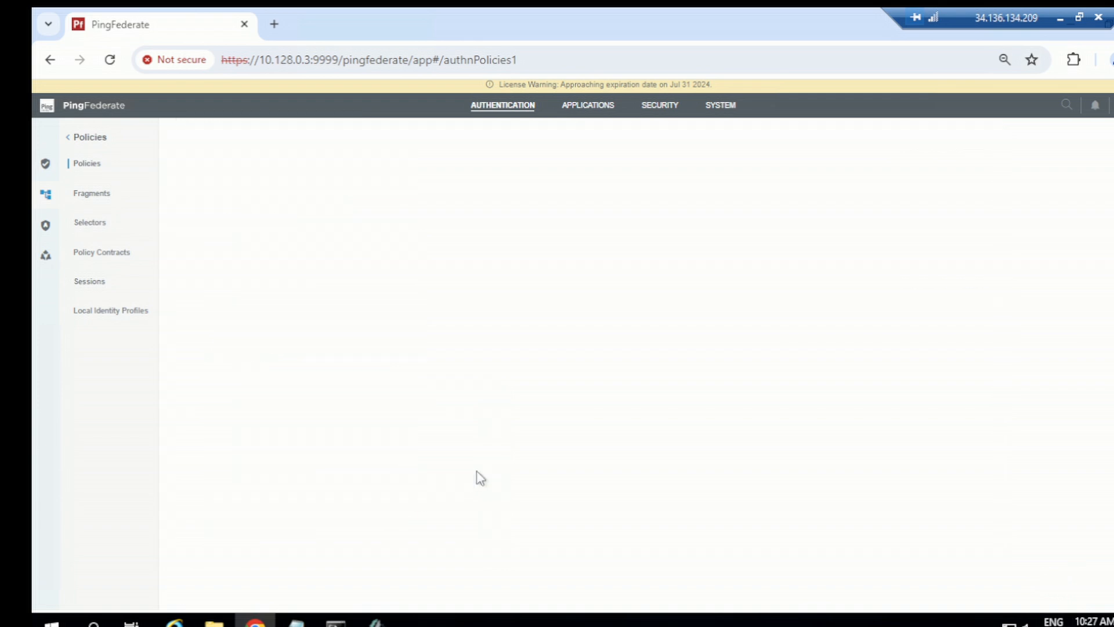
# Step: In the NO branch, set the FAIL outcome to Done and the SUCCESS outcome to the pflearning policy contract
pyautogui.scroll(1, 296, 328)
pyautogui.scroll(-1, 358, 387)
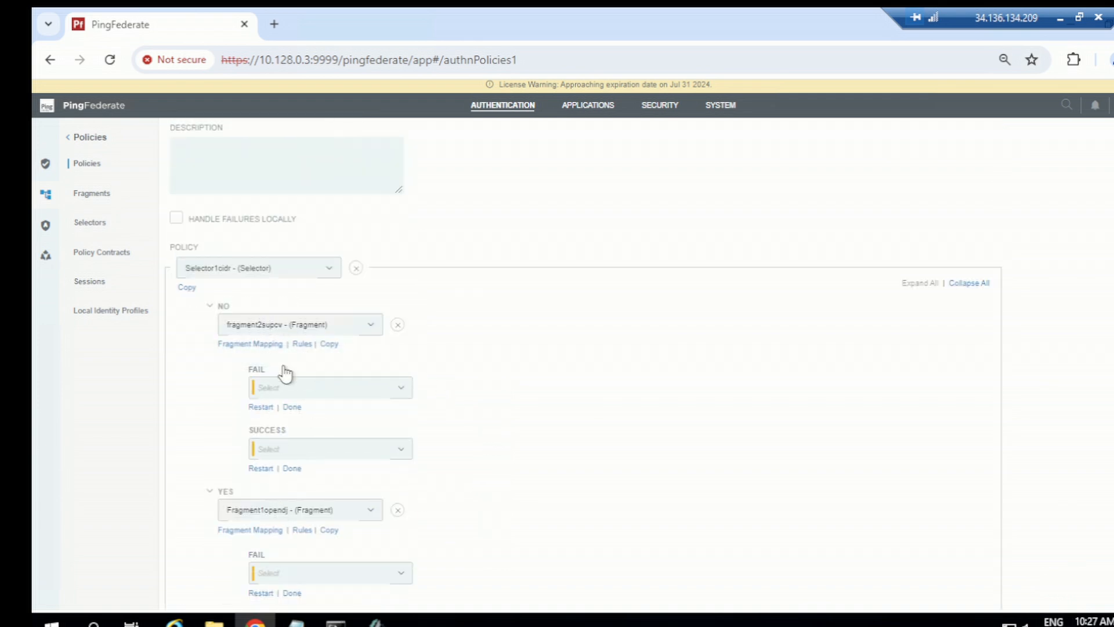
pyautogui.click(300, 420)
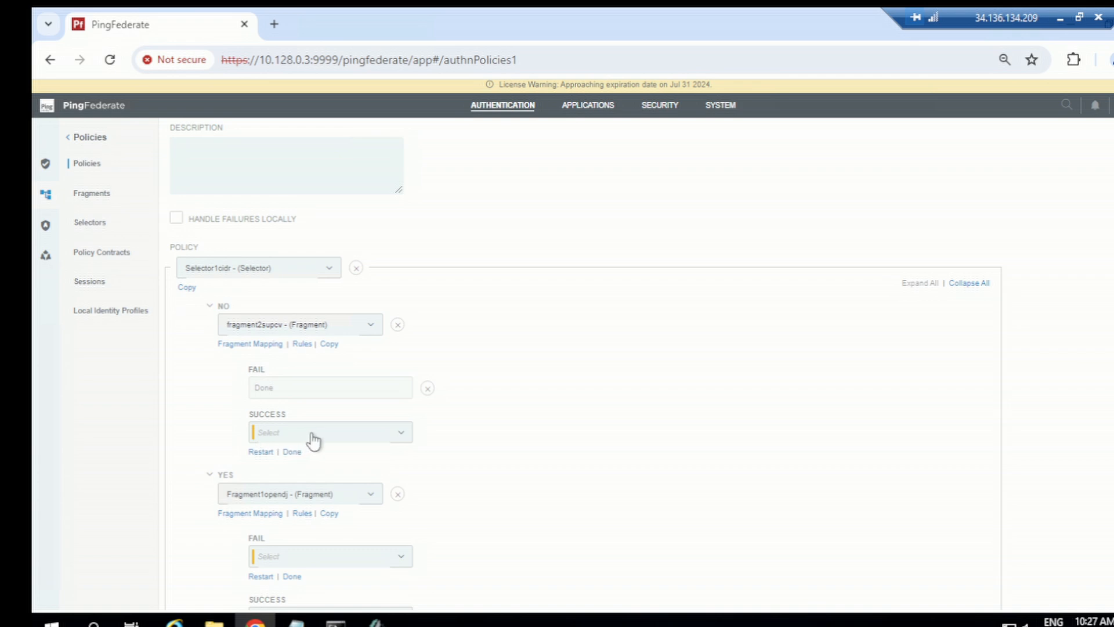
pyautogui.click(314, 440)
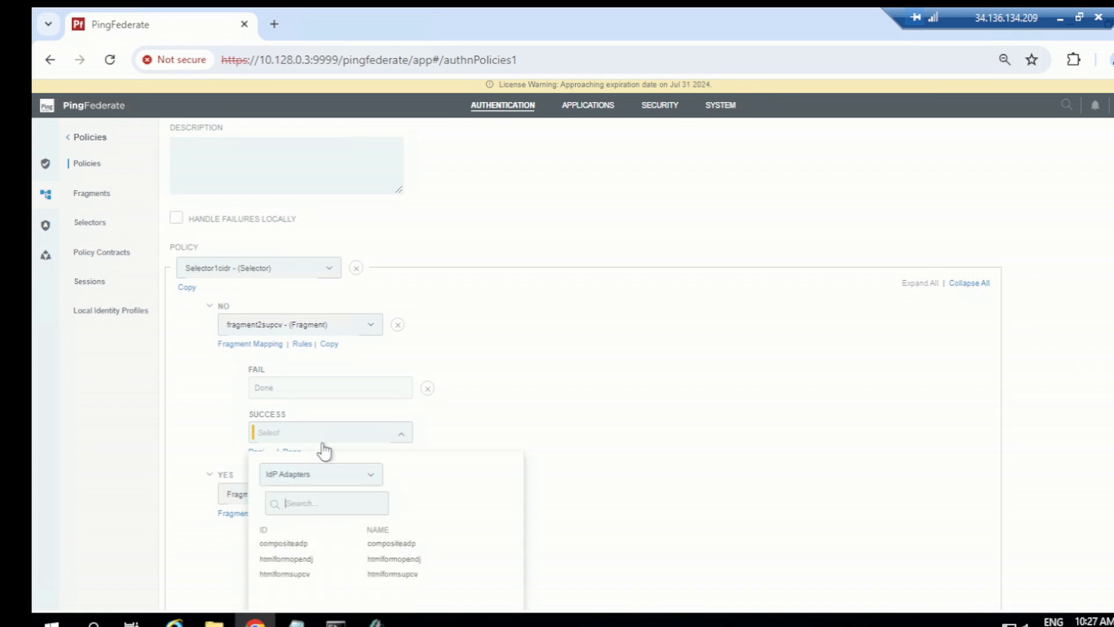
pyautogui.click(320, 480)
pyautogui.click(302, 529)
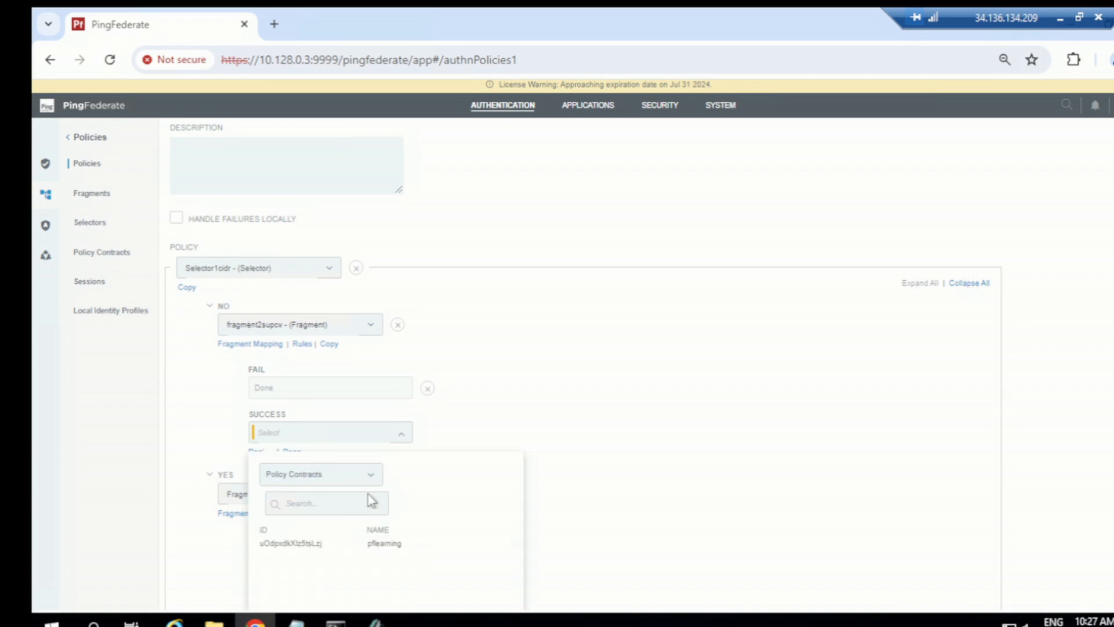
pyautogui.scroll(-3, 331, 518)
pyautogui.click(303, 378)
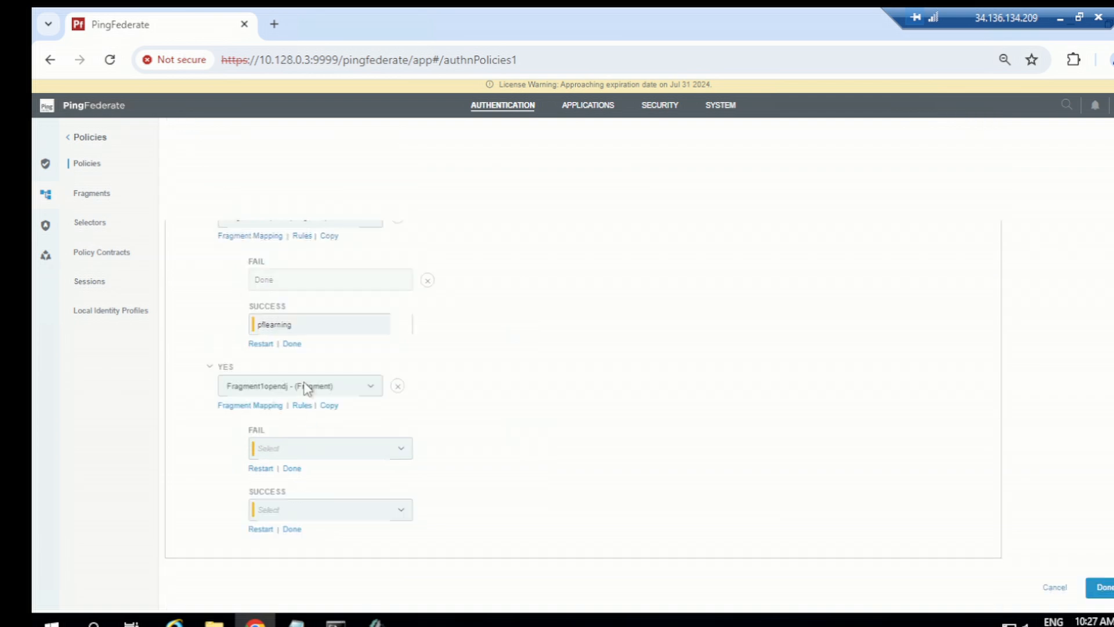
# Step: In the NO branch's pflearning contract mapping, set the source of all seven contract attributes to Fragment (fragment2supcv)
pyautogui.click(345, 373)
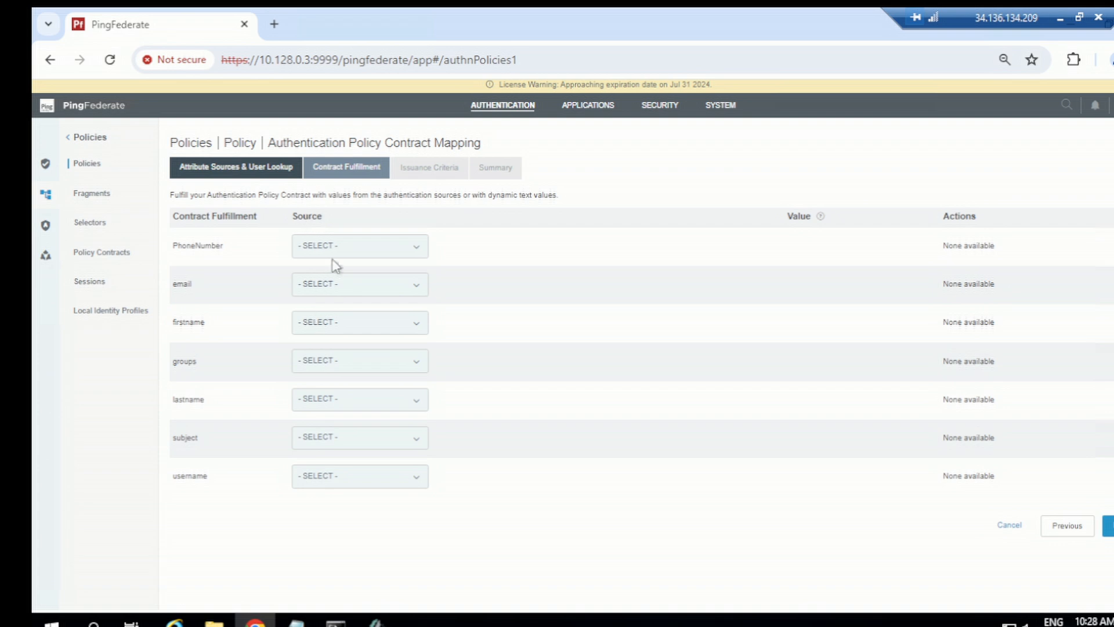
pyautogui.click(340, 250)
pyautogui.click(341, 303)
pyautogui.click(350, 290)
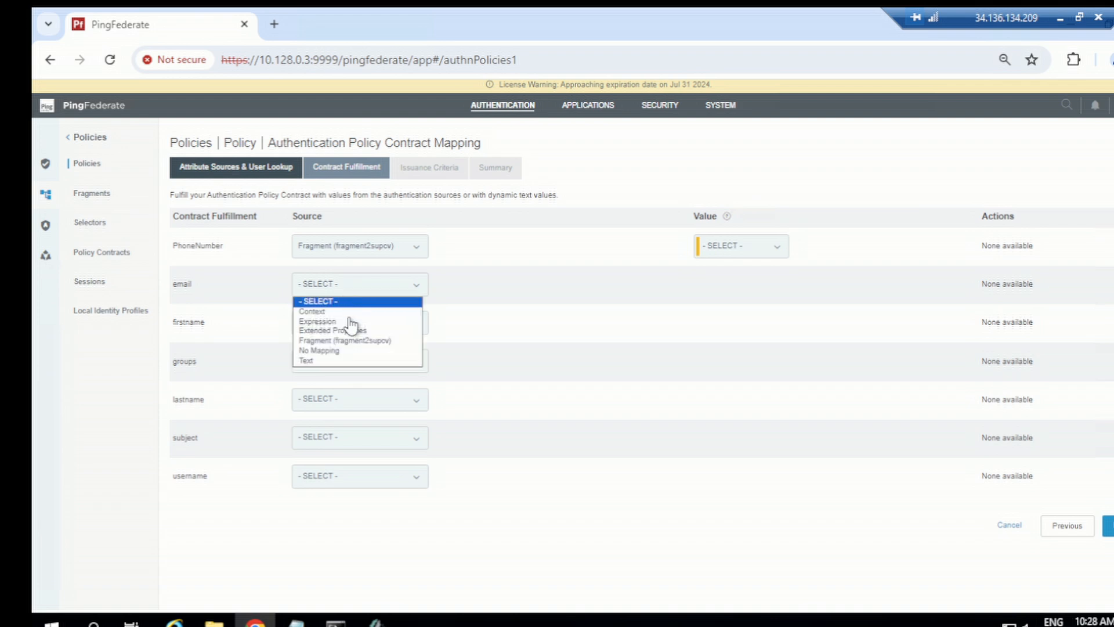
pyautogui.click(345, 341)
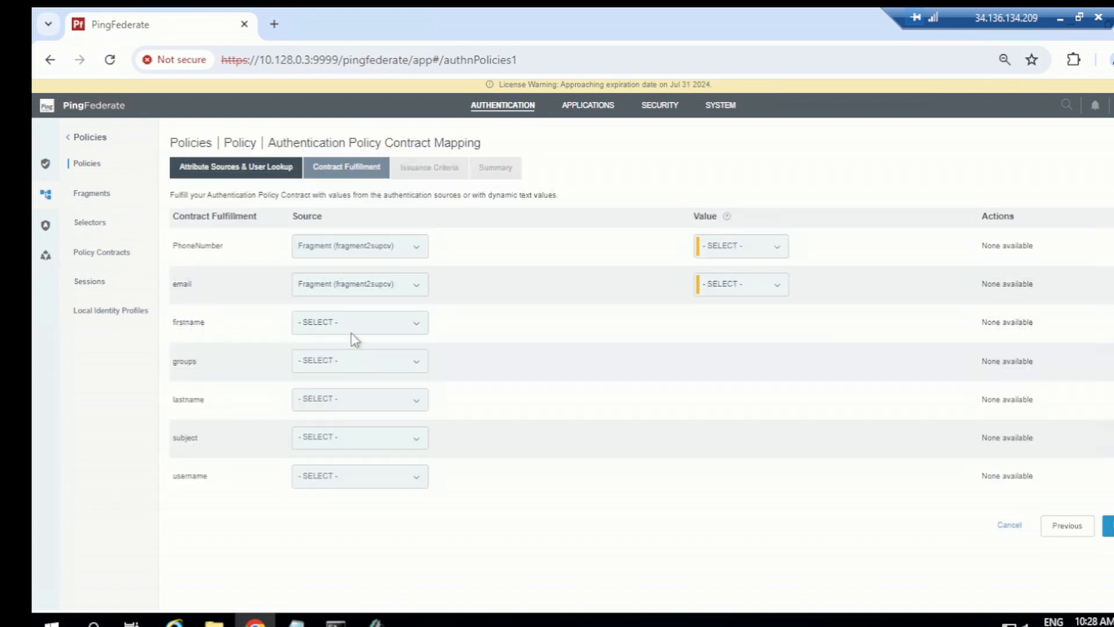
pyautogui.click(357, 324)
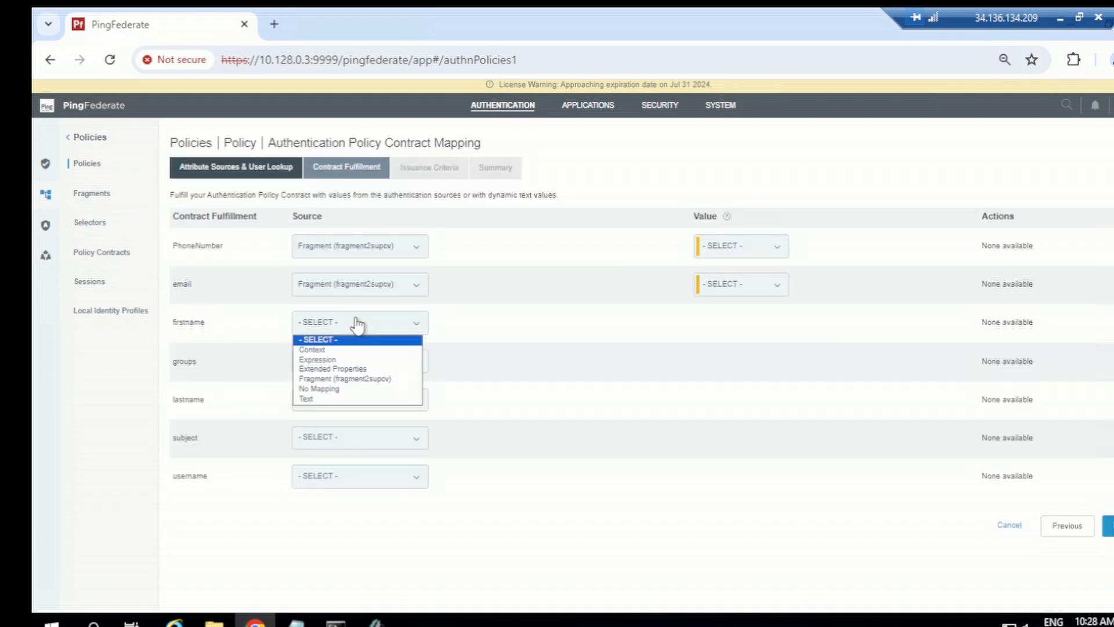
pyautogui.click(359, 380)
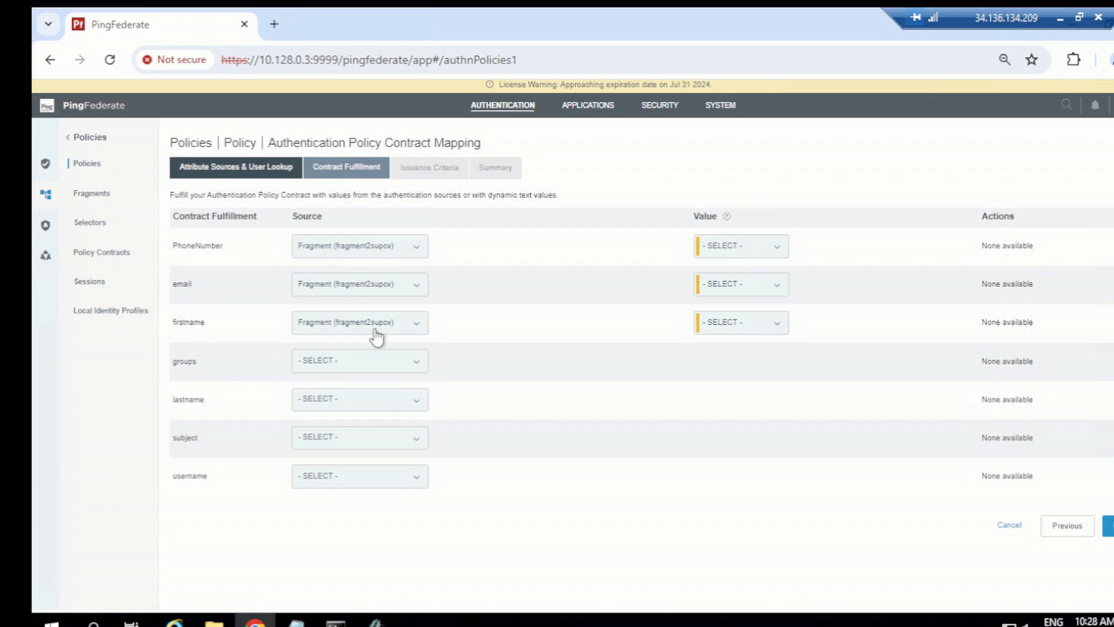
pyautogui.click(355, 363)
pyautogui.click(360, 413)
pyautogui.click(356, 400)
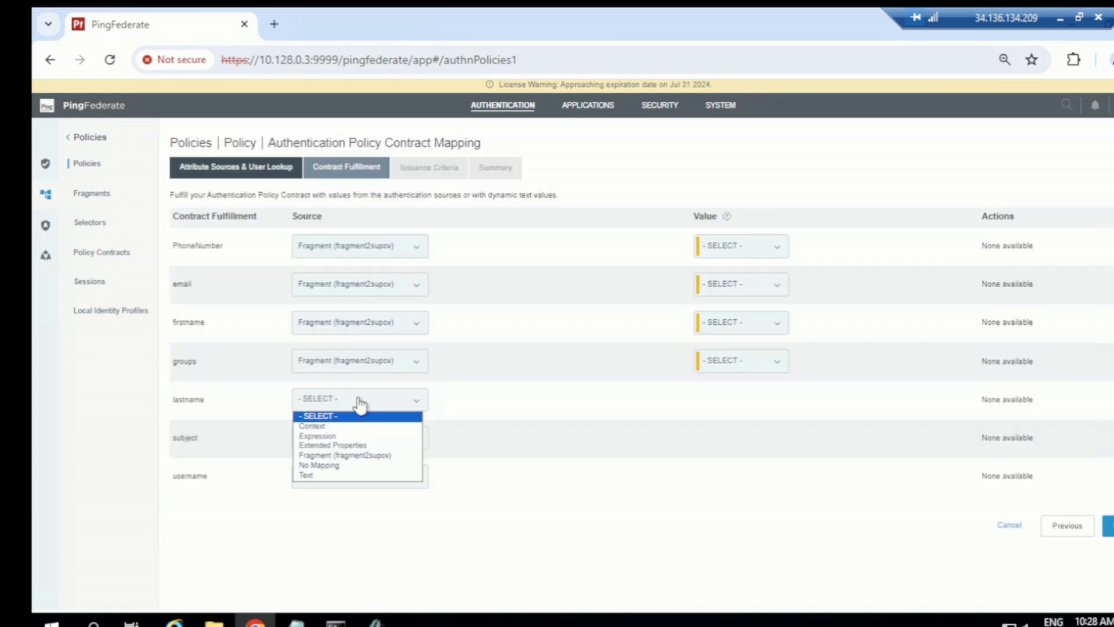
pyautogui.click(360, 456)
pyautogui.click(362, 441)
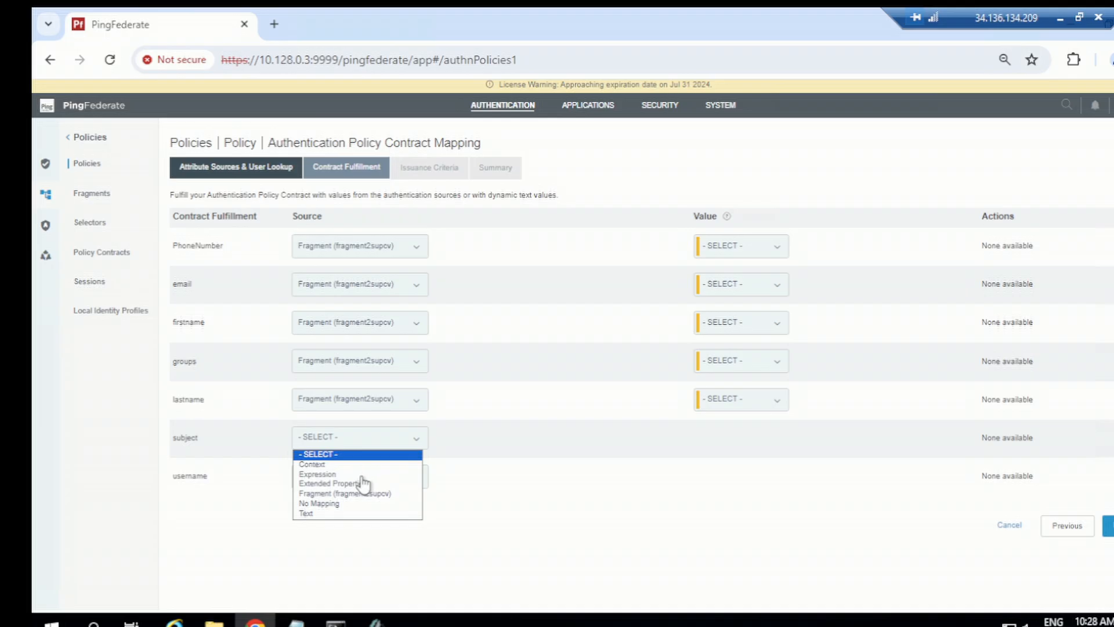
pyautogui.click(354, 494)
pyautogui.click(348, 478)
pyautogui.click(357, 532)
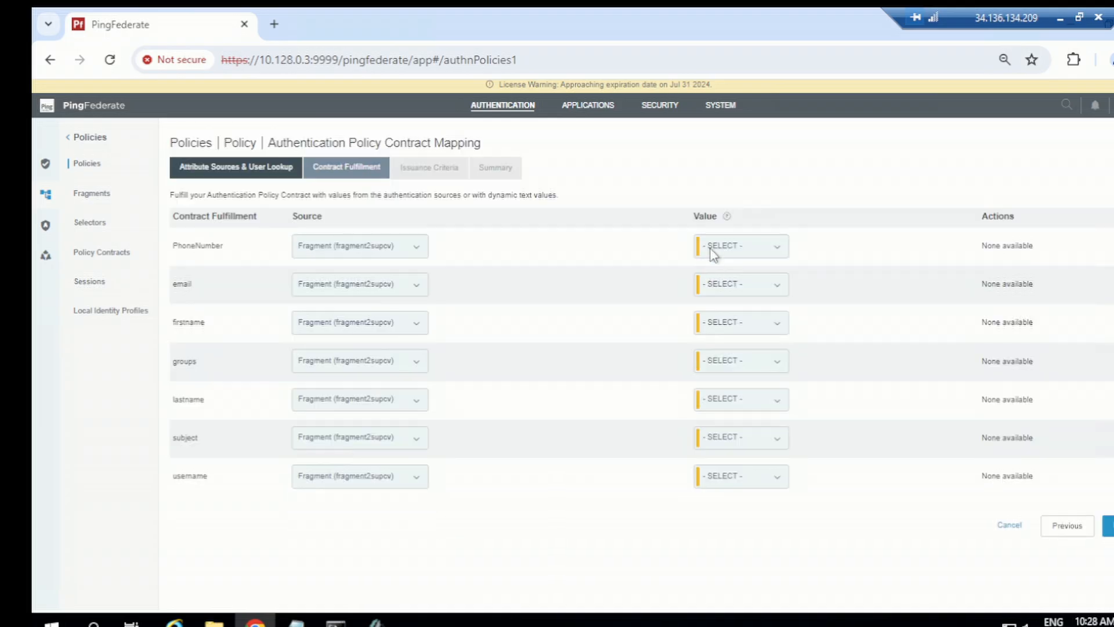
# Step: In the NO branch's contract mapping, set the PhoneNumber, email, firstname and groups values to the fragment attributes of the same names
pyautogui.click(719, 248)
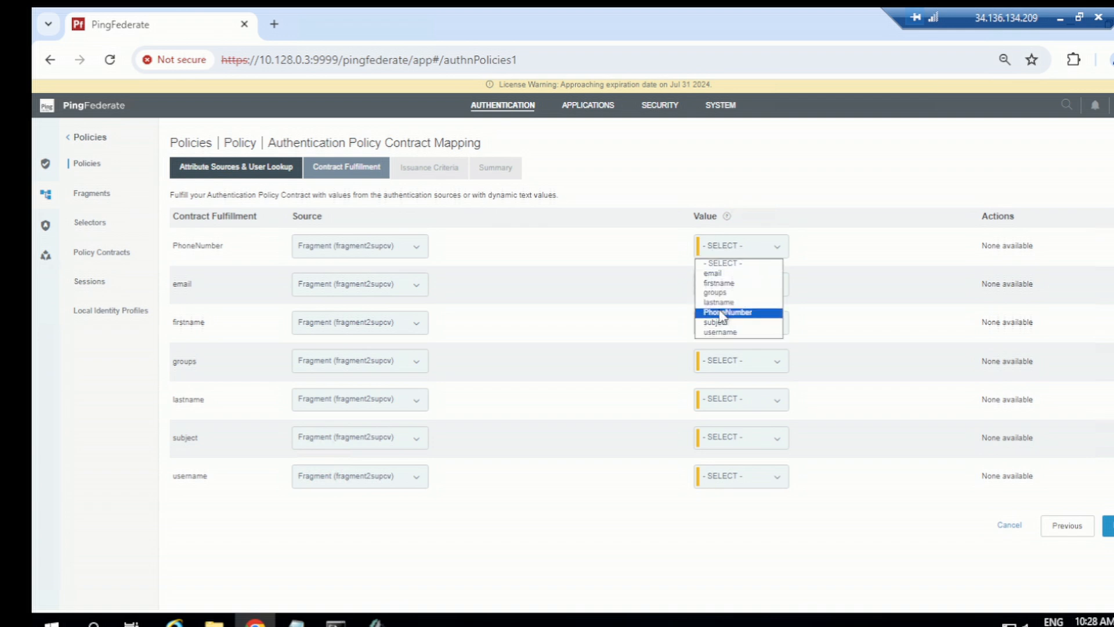
pyautogui.click(722, 314)
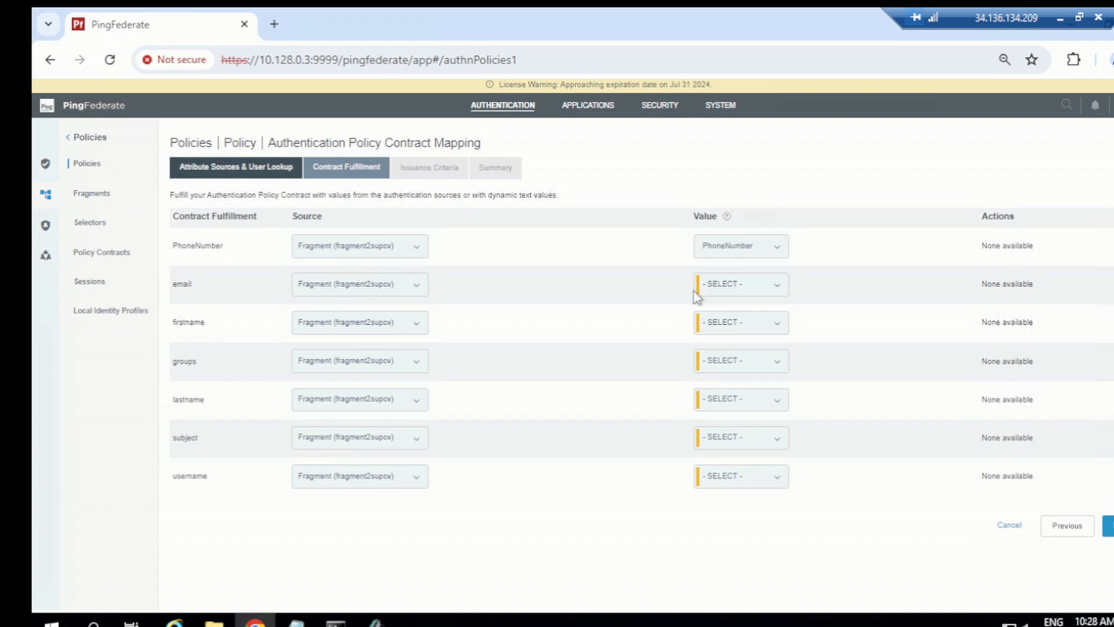
pyautogui.click(732, 290)
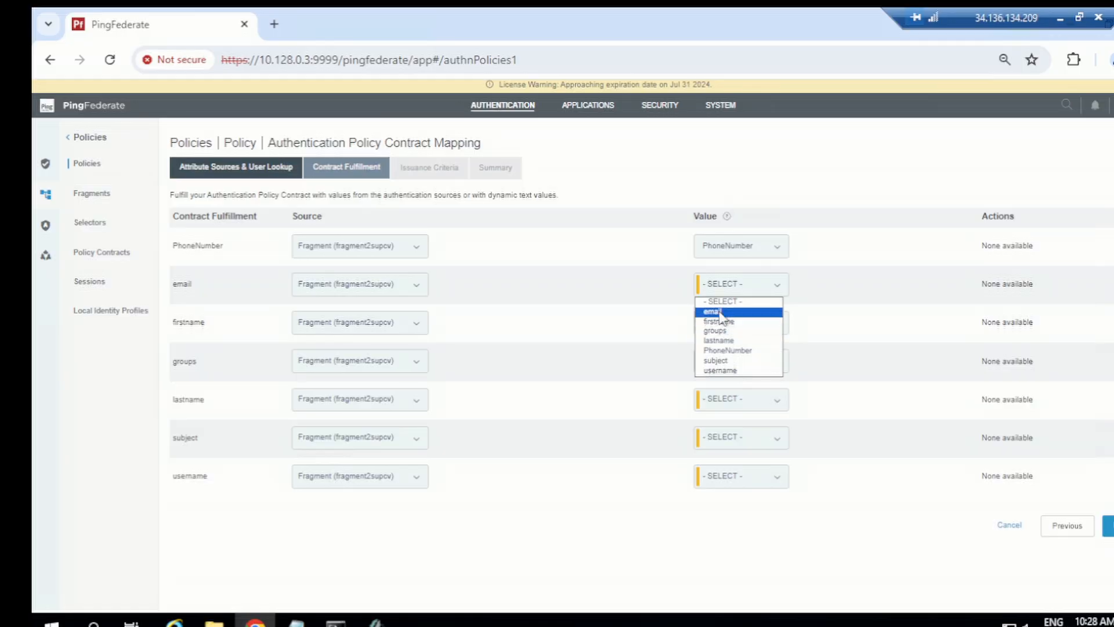
pyautogui.click(720, 312)
pyautogui.click(724, 326)
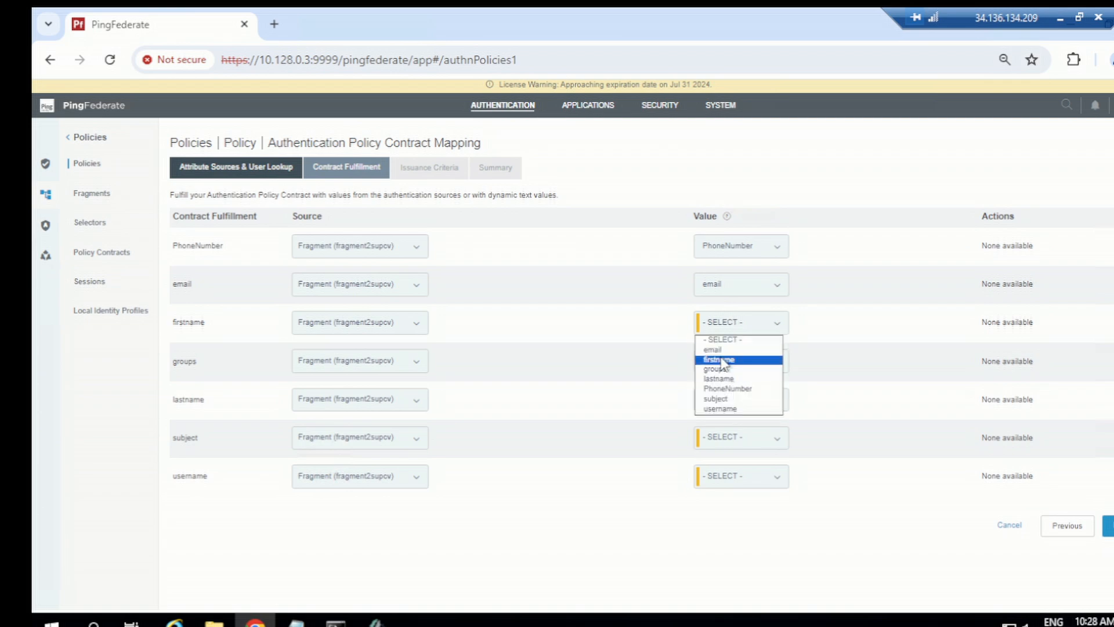
pyautogui.click(720, 359)
pyautogui.click(723, 361)
pyautogui.click(720, 408)
# Step: Map lastname, subject and username to their same-named fragment2supcv attributes and finish the NO branch's contract mapping without issuance criteria
pyautogui.click(734, 399)
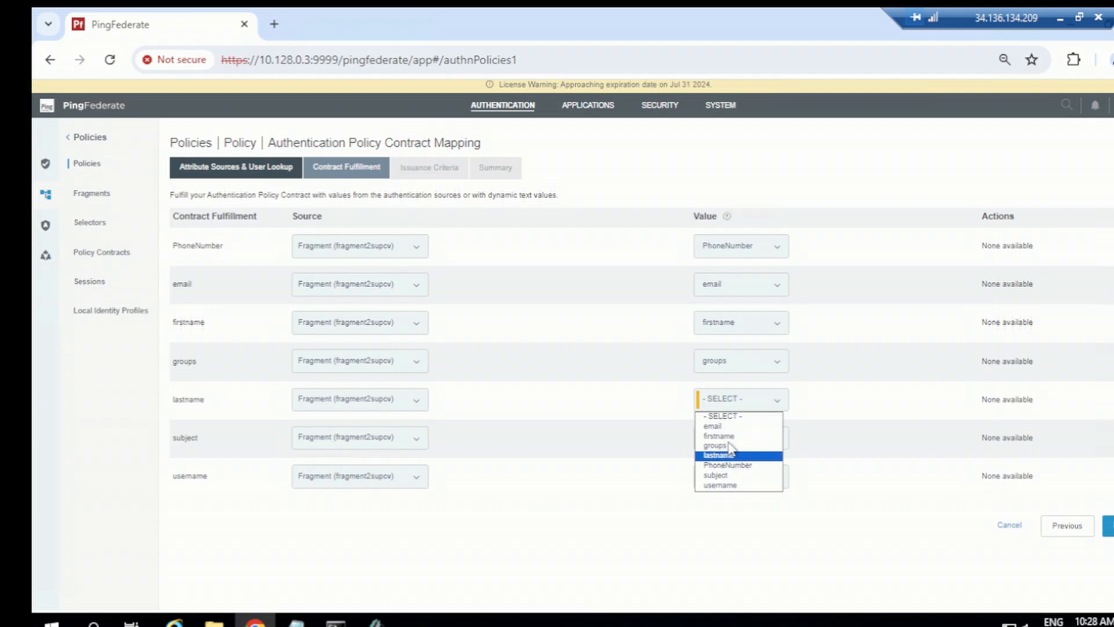
pyautogui.click(720, 455)
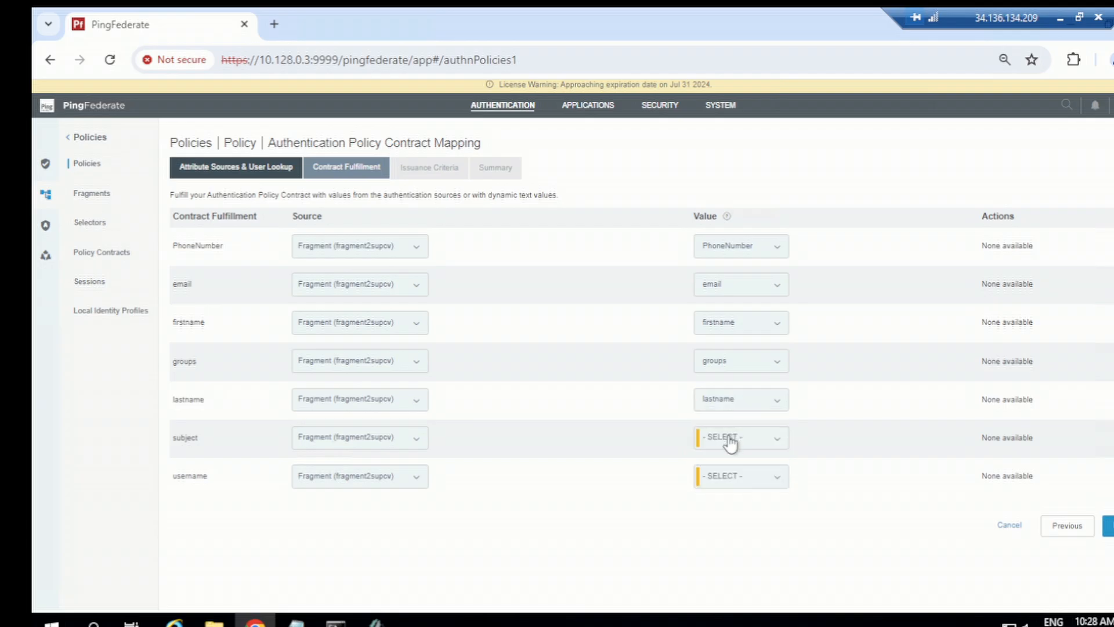
pyautogui.click(730, 444)
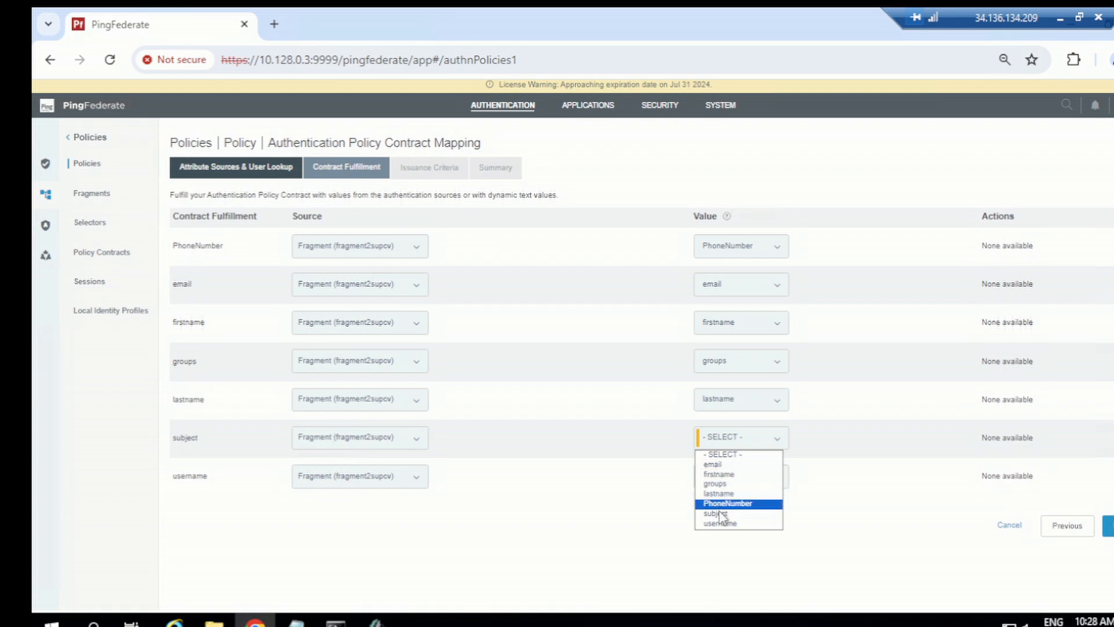
pyautogui.click(721, 513)
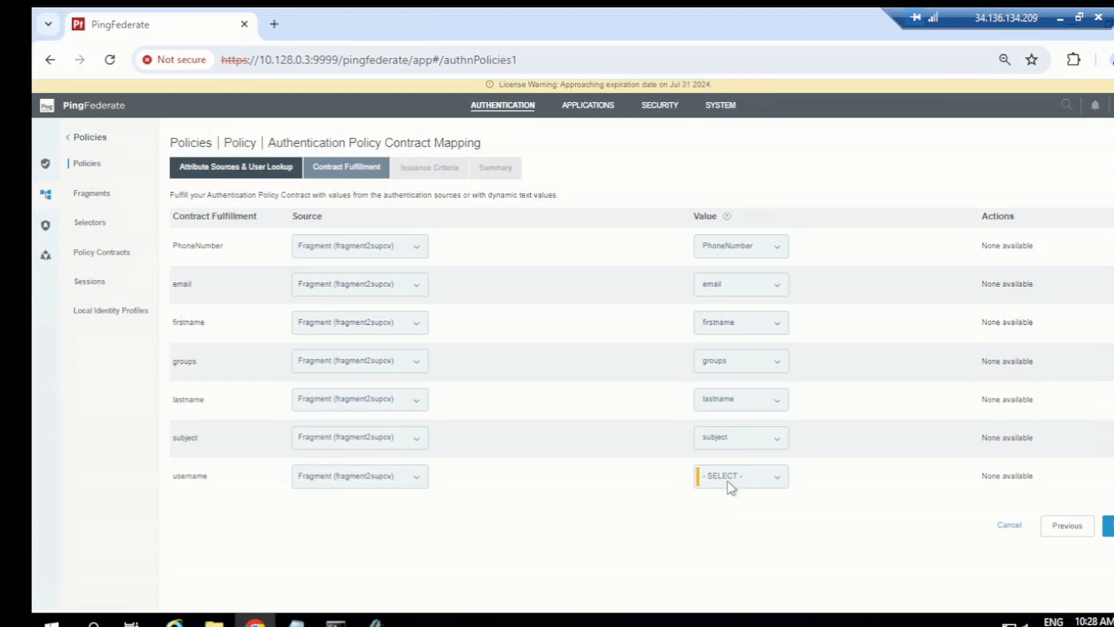
pyautogui.click(729, 480)
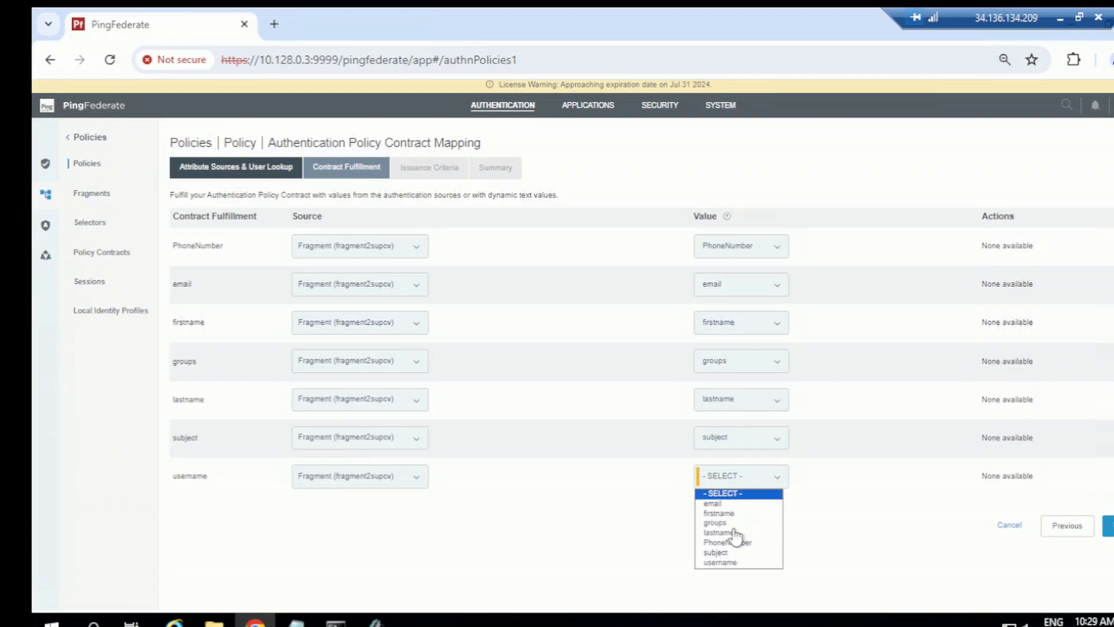
pyautogui.click(717, 563)
pyautogui.click(1106, 525)
pyautogui.click(1107, 323)
pyautogui.click(1107, 504)
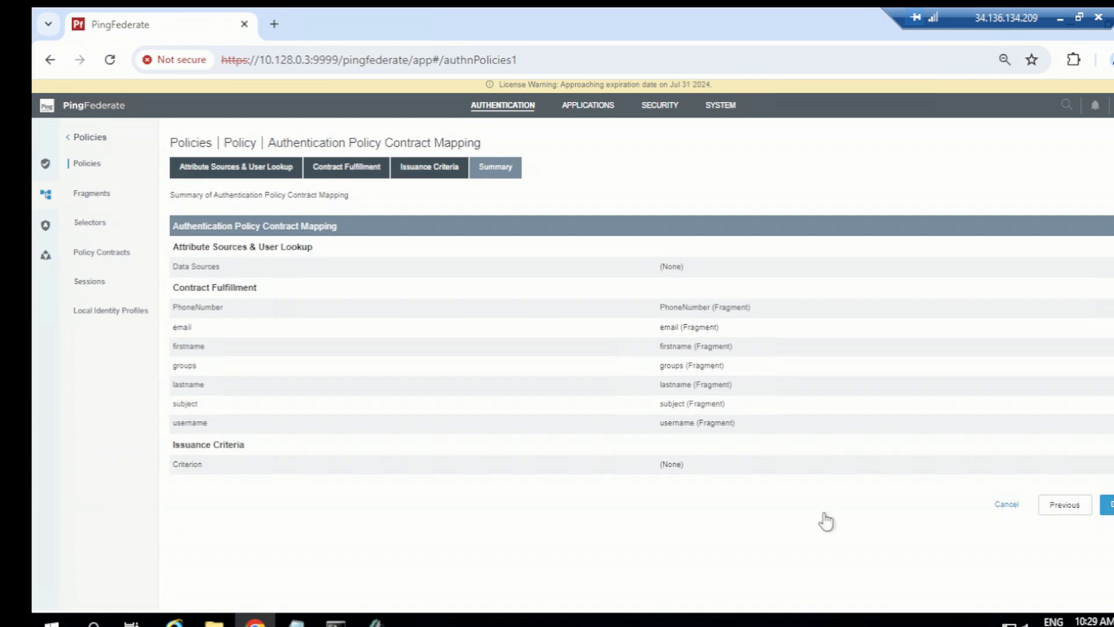
# Step: In the YES branch, set the FAIL outcome to Done and the SUCCESS outcome to the pflearning policy contract
pyautogui.scroll(-5, 400, 404)
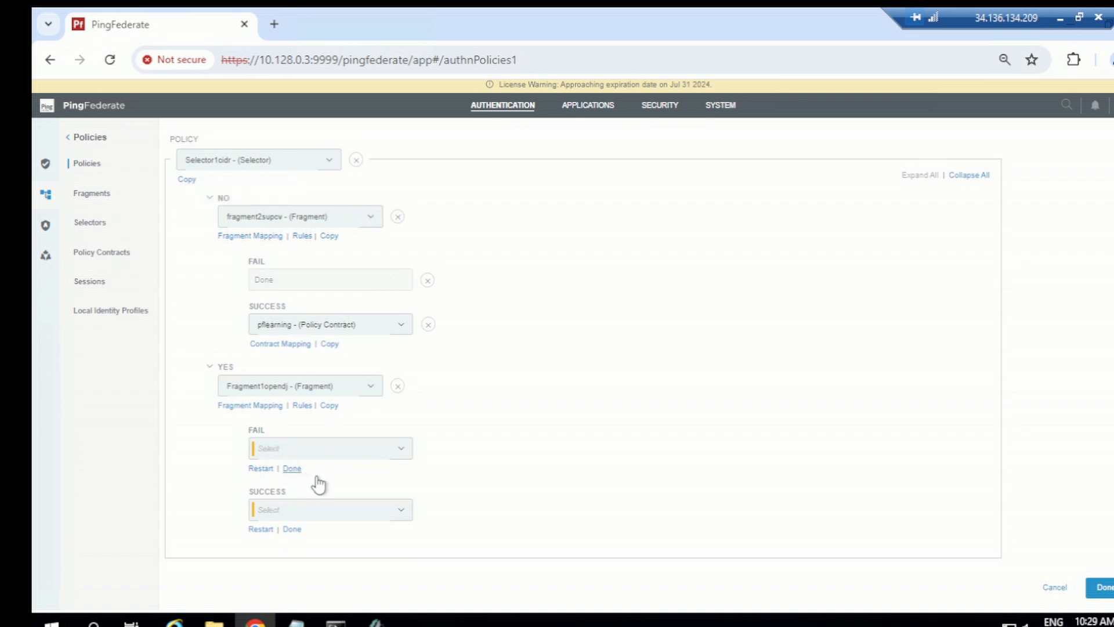
pyautogui.click(292, 468)
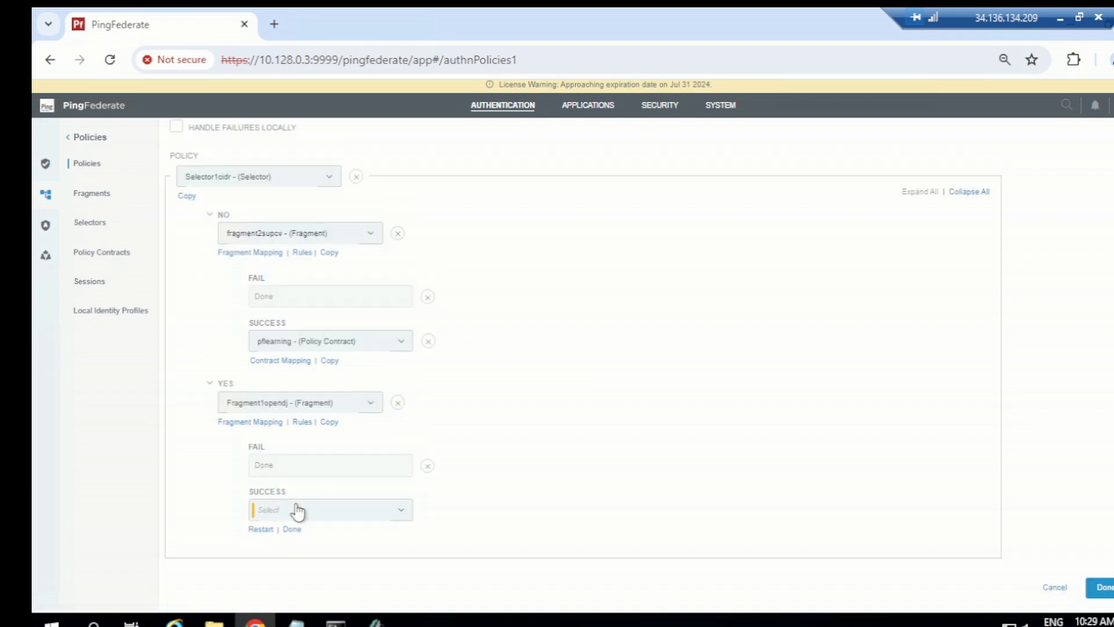
pyautogui.click(296, 512)
pyautogui.click(307, 561)
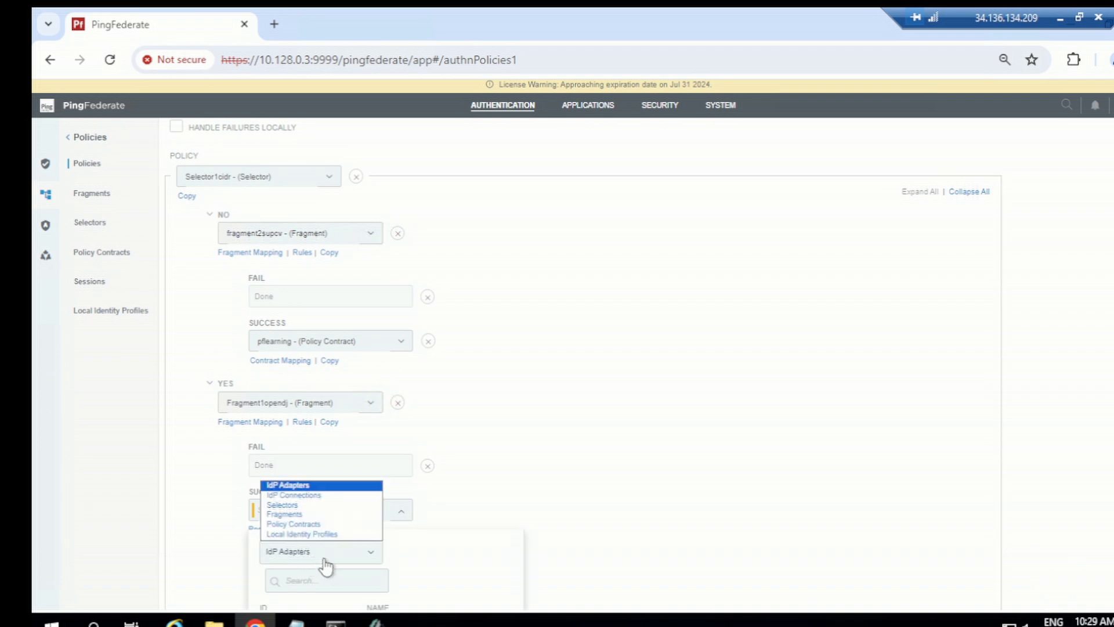
pyautogui.click(314, 525)
pyautogui.scroll(-2, 317, 510)
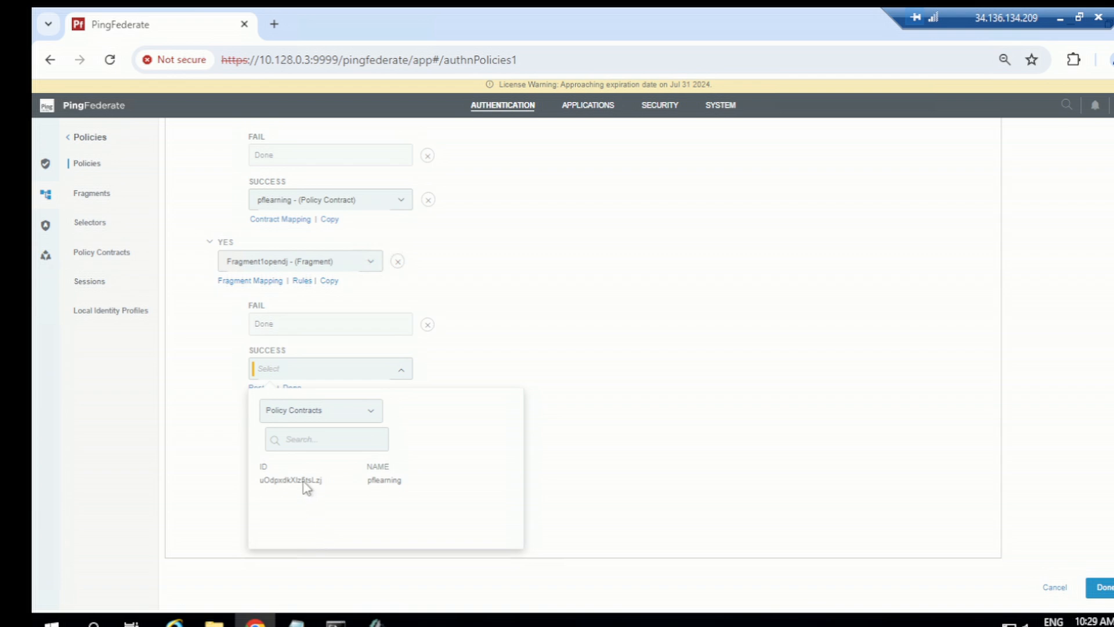
pyautogui.click(312, 477)
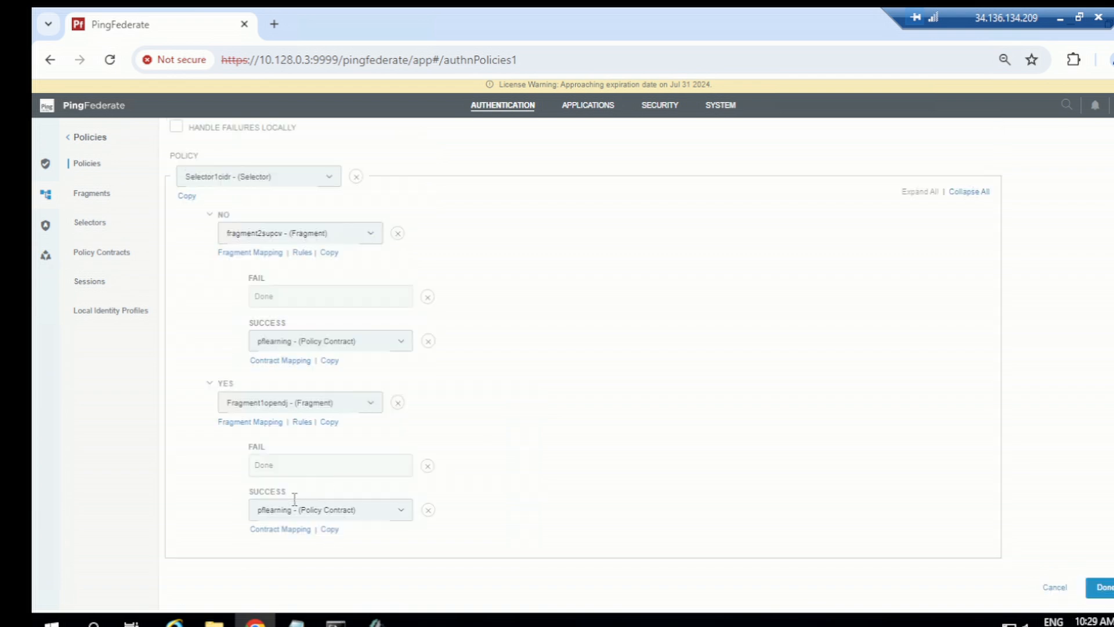
# Step: In the YES branch's pflearning contract mapping, set the source of PhoneNumber, email and firstname to Fragment (Fragment1opendj), adding no attribute source
pyautogui.click(269, 530)
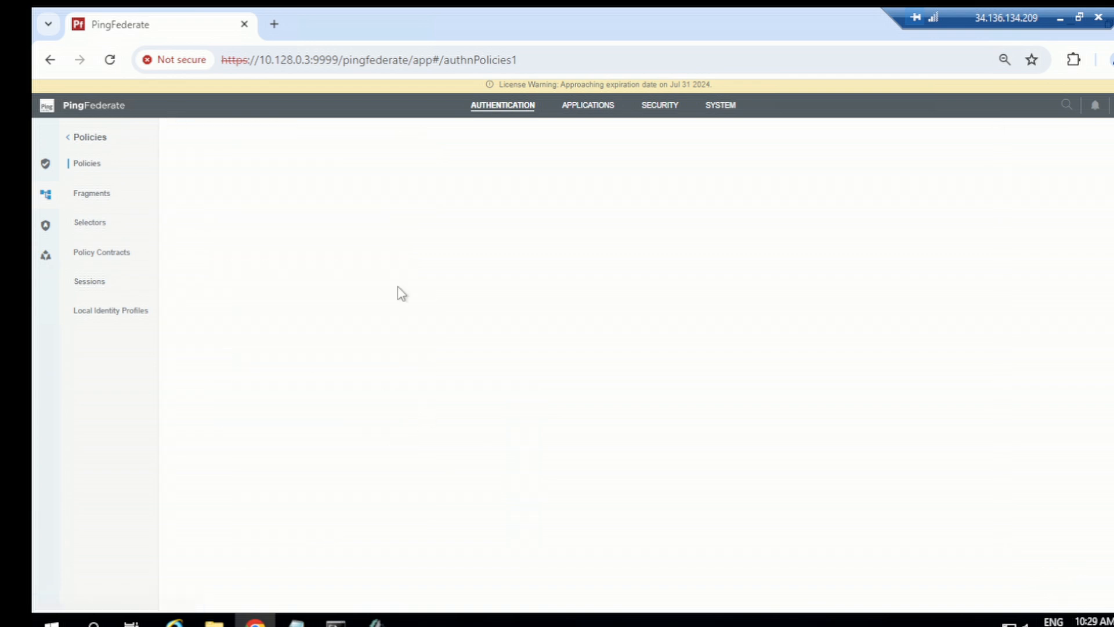
pyautogui.click(1109, 314)
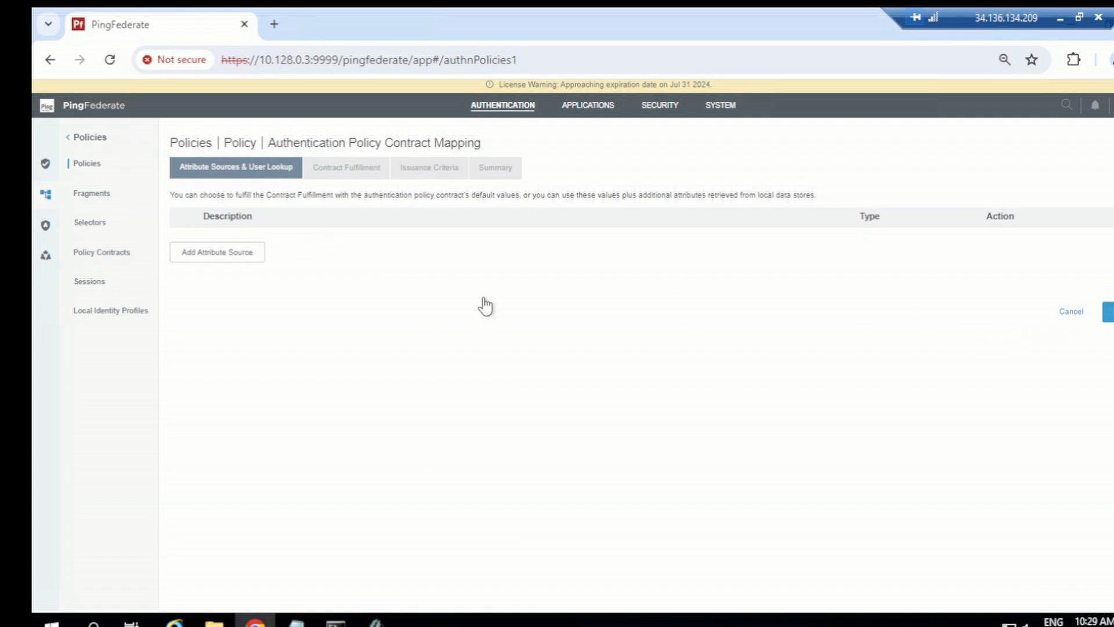
pyautogui.click(329, 247)
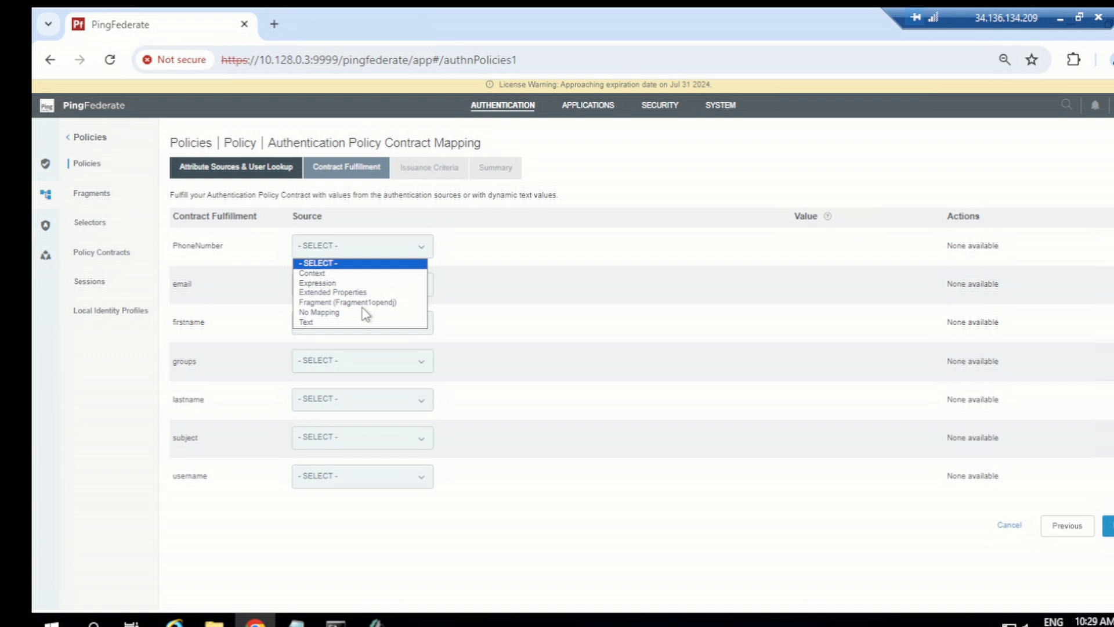
pyautogui.click(363, 303)
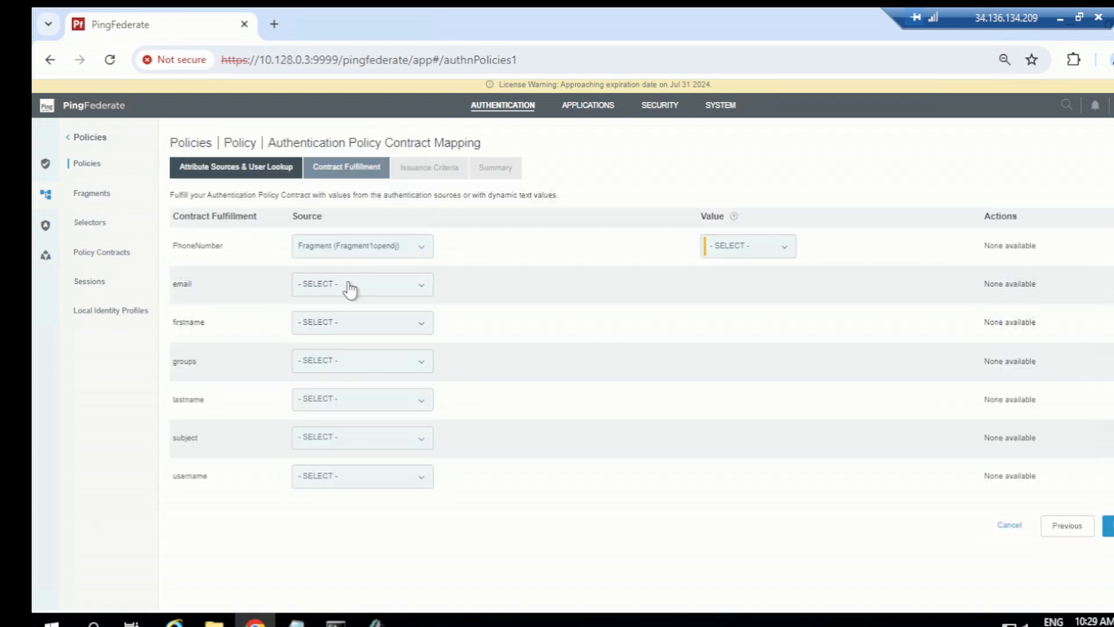
pyautogui.click(353, 289)
pyautogui.click(345, 341)
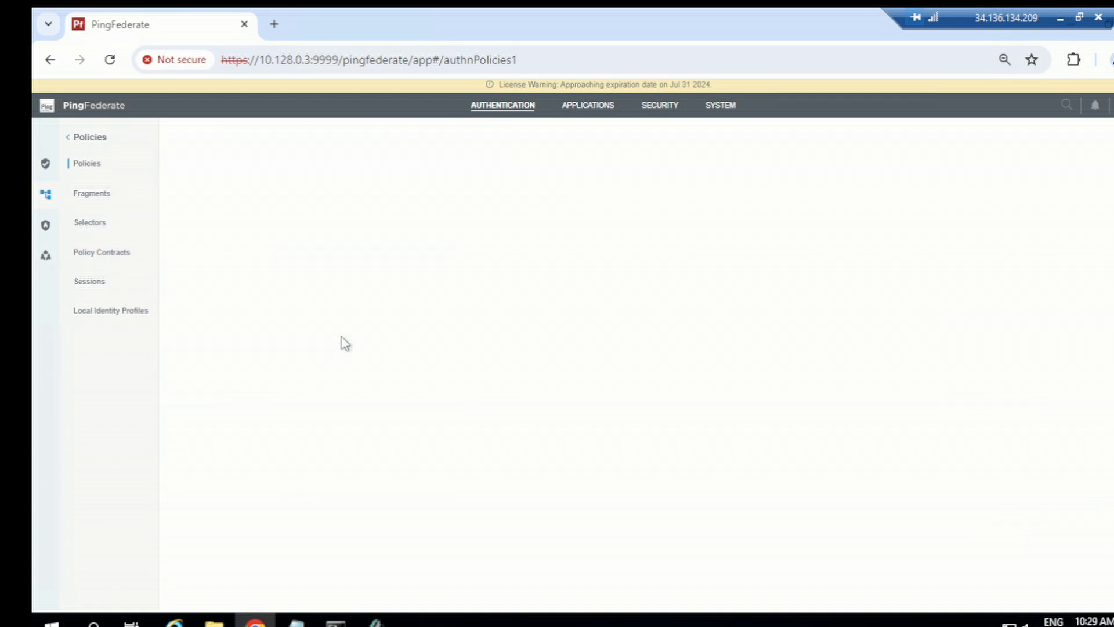
pyautogui.click(376, 287)
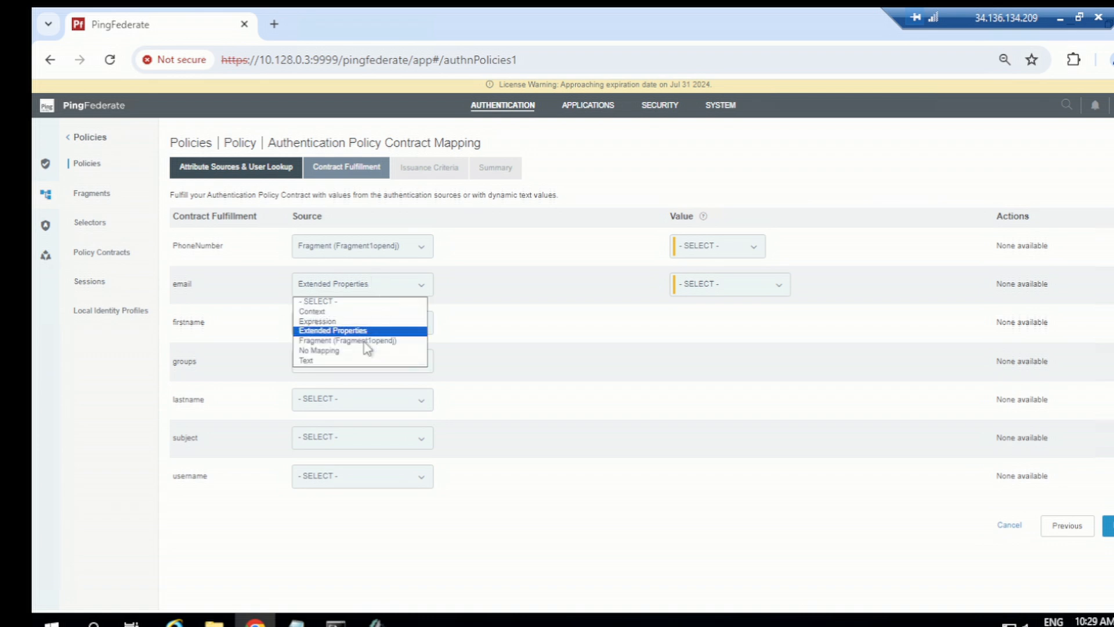
pyautogui.click(367, 344)
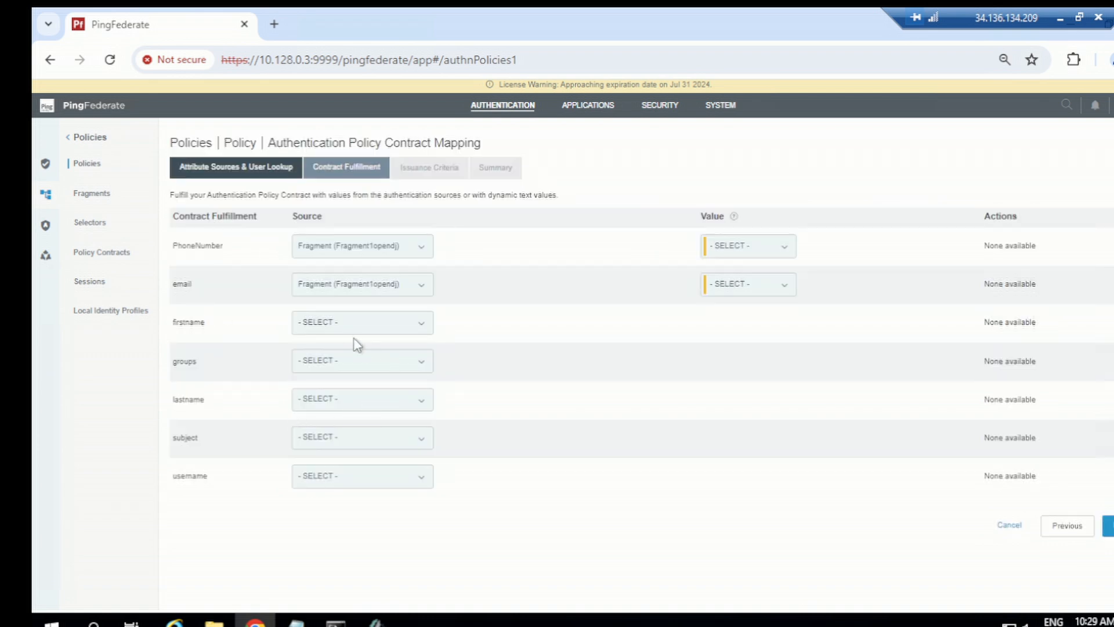
pyautogui.click(357, 322)
pyautogui.click(361, 379)
# Step: Set the source of the groups, lastname, subject and username contract attributes to Fragment (Fragment1opendj)
pyautogui.click(353, 361)
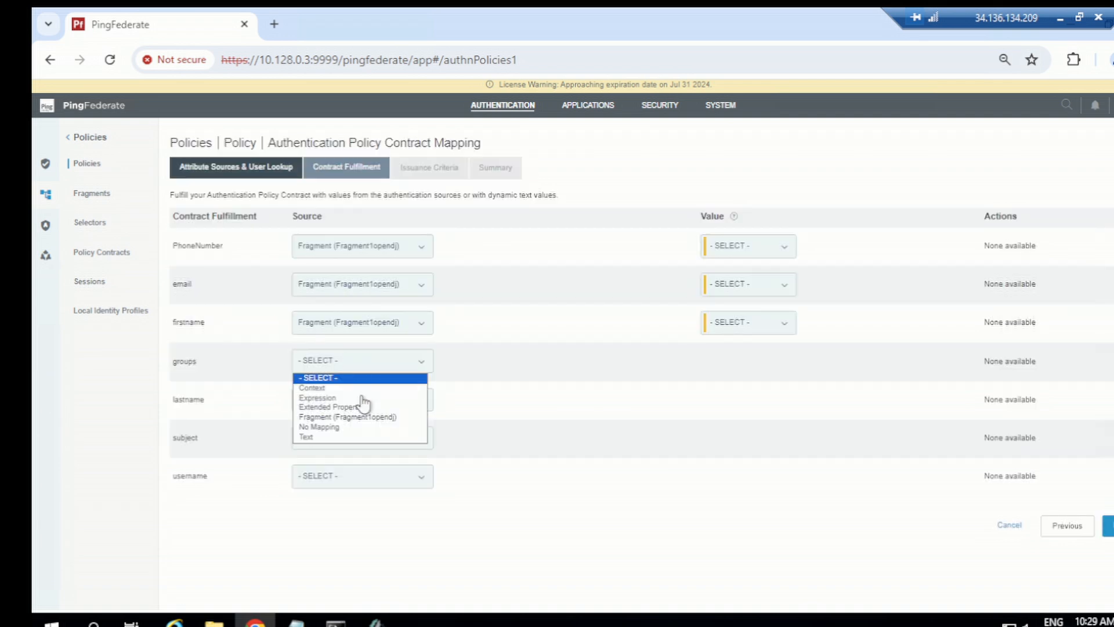
pyautogui.click(351, 418)
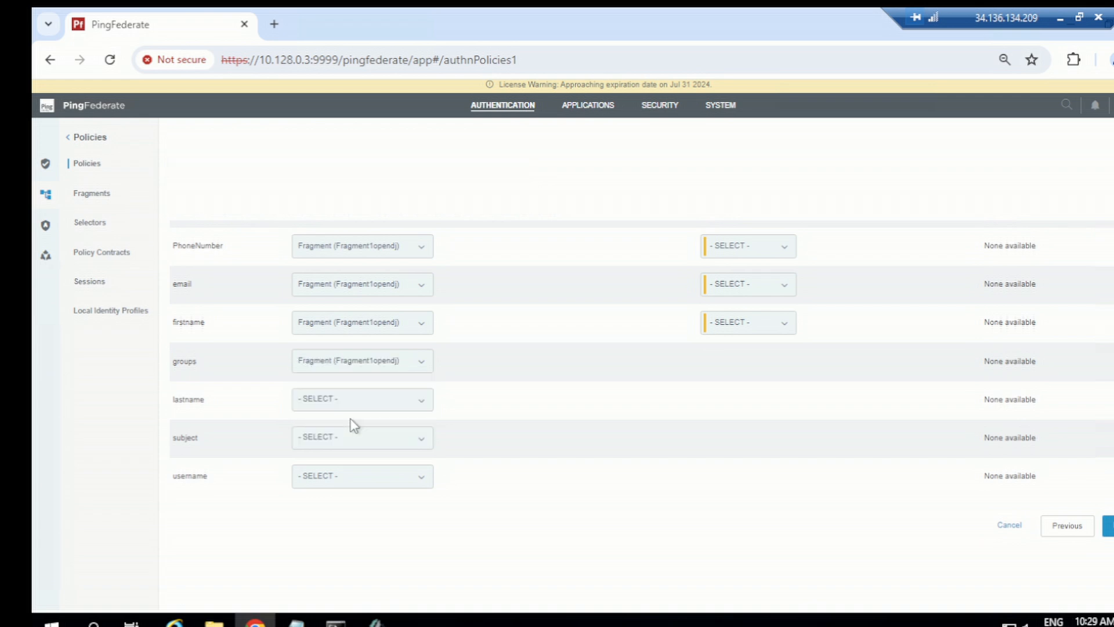
pyautogui.click(356, 405)
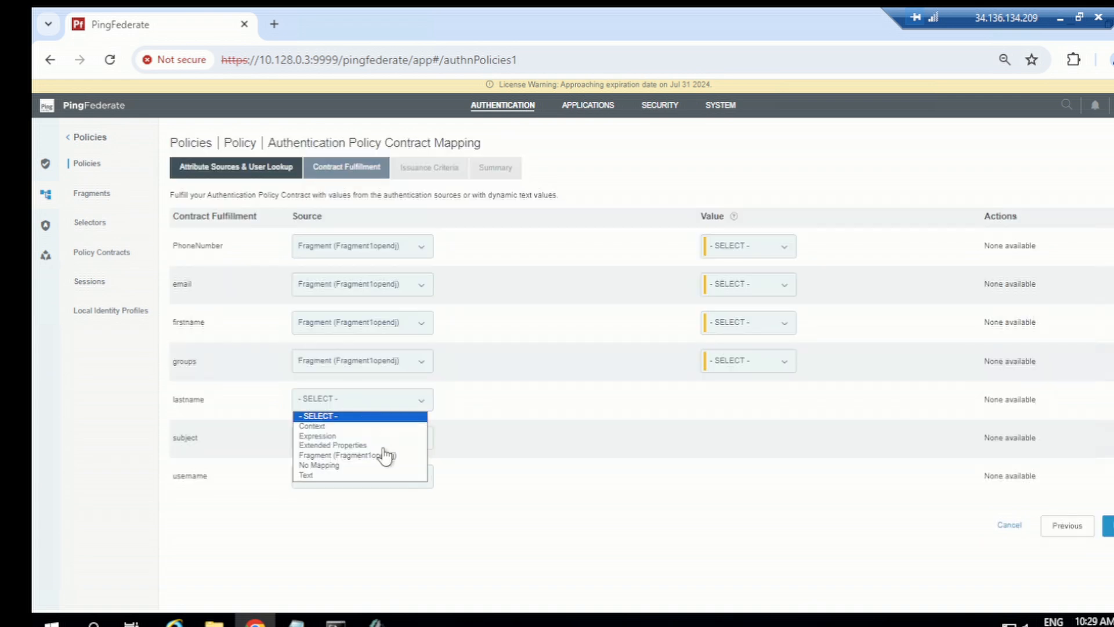
pyautogui.click(368, 455)
pyautogui.click(354, 439)
pyautogui.click(354, 495)
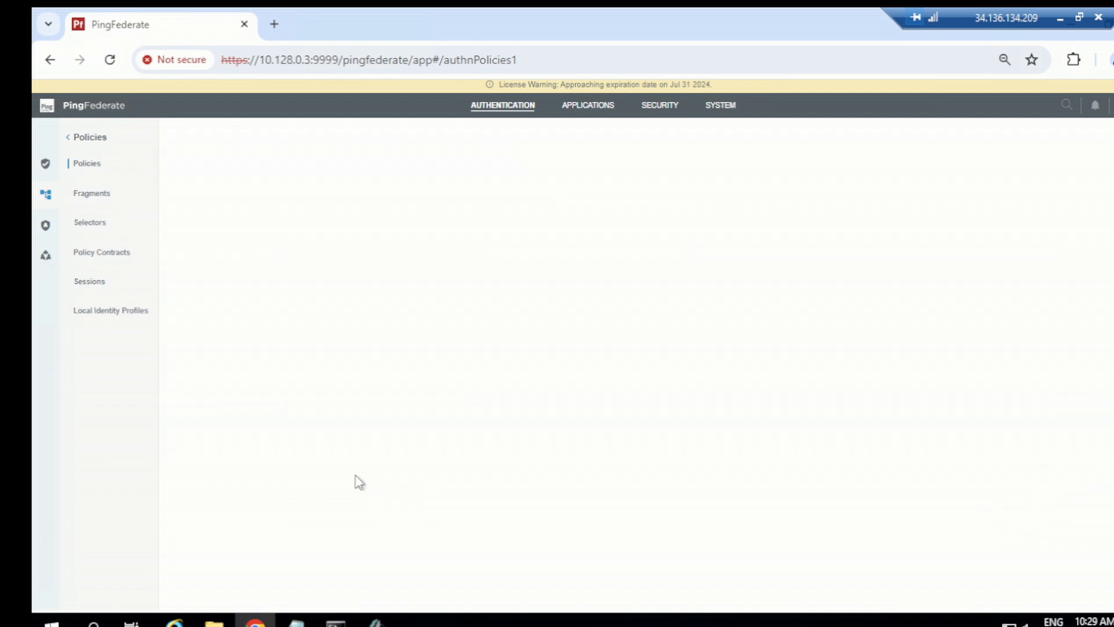
pyautogui.click(352, 476)
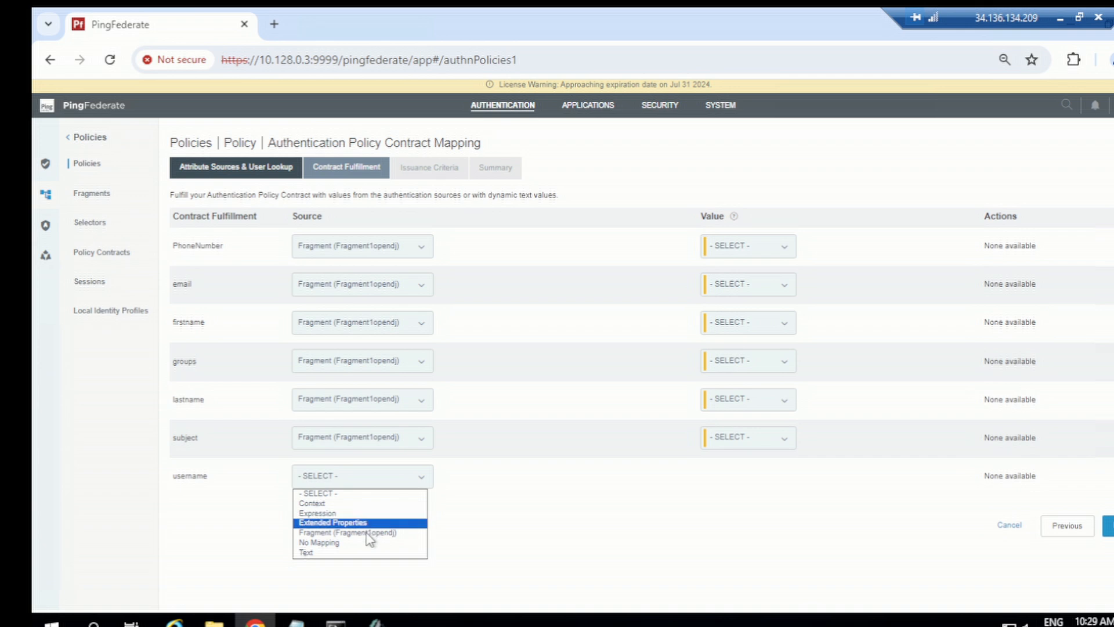
pyautogui.click(371, 532)
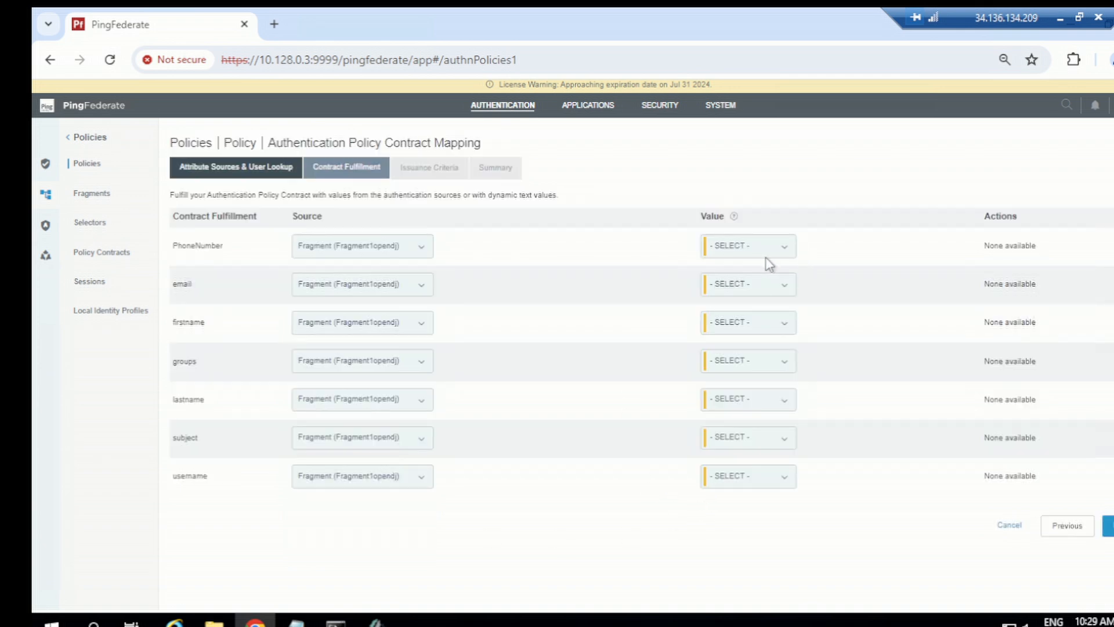
# Step: In the YES branch's contract mapping, set the PhoneNumber, email, firstname and groups values to the fragment attributes of the same names
pyautogui.click(753, 254)
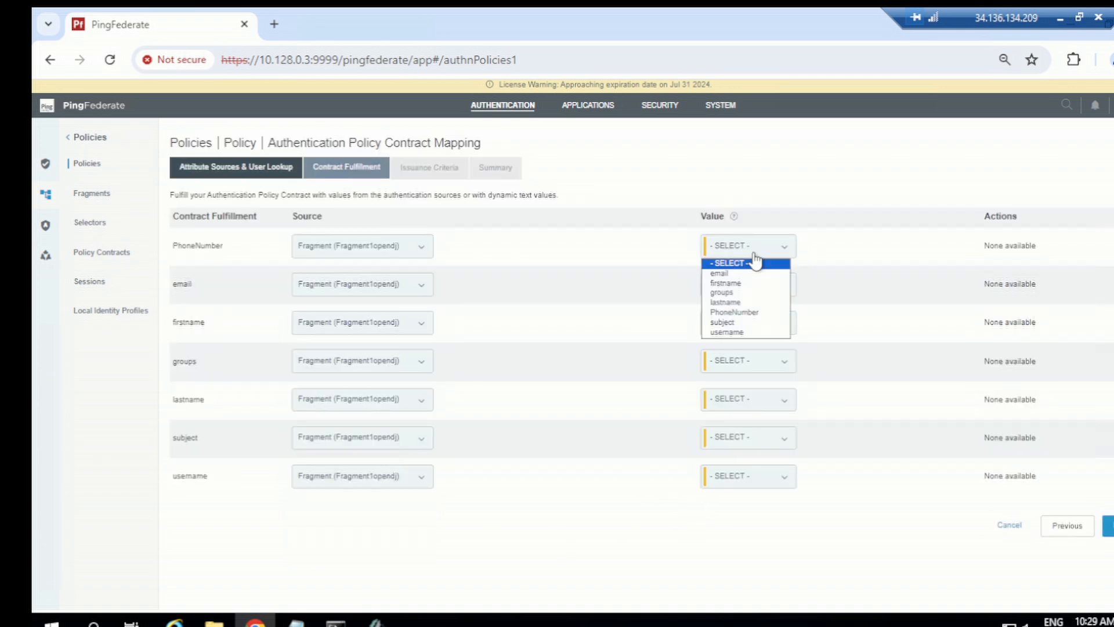
pyautogui.click(734, 312)
pyautogui.click(733, 286)
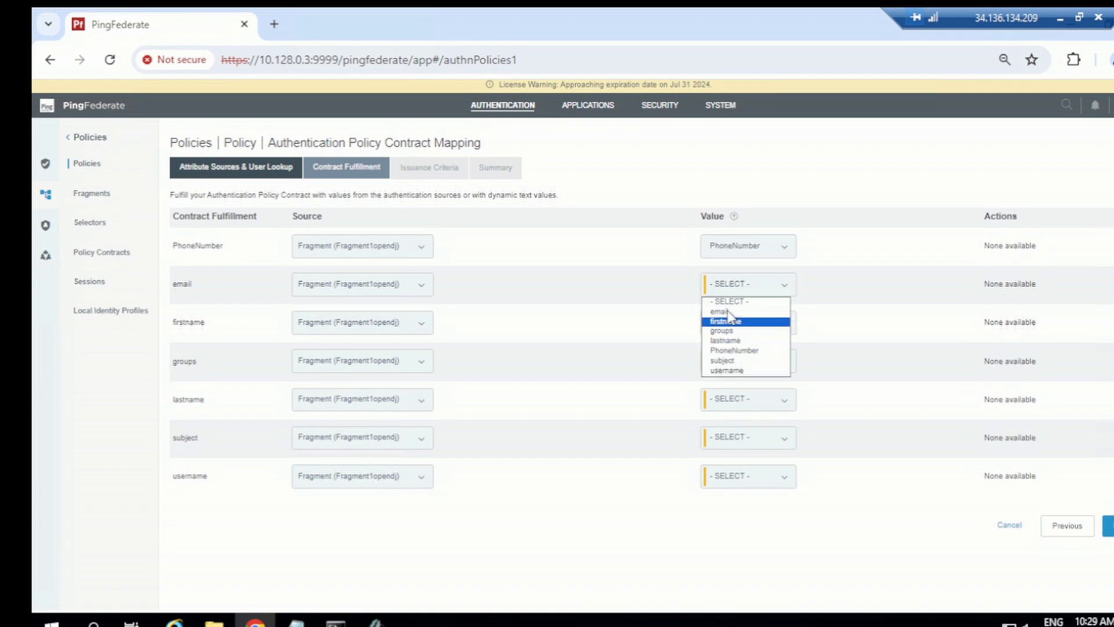
pyautogui.click(729, 313)
pyautogui.click(732, 323)
pyautogui.click(732, 361)
pyautogui.click(736, 365)
pyautogui.click(732, 407)
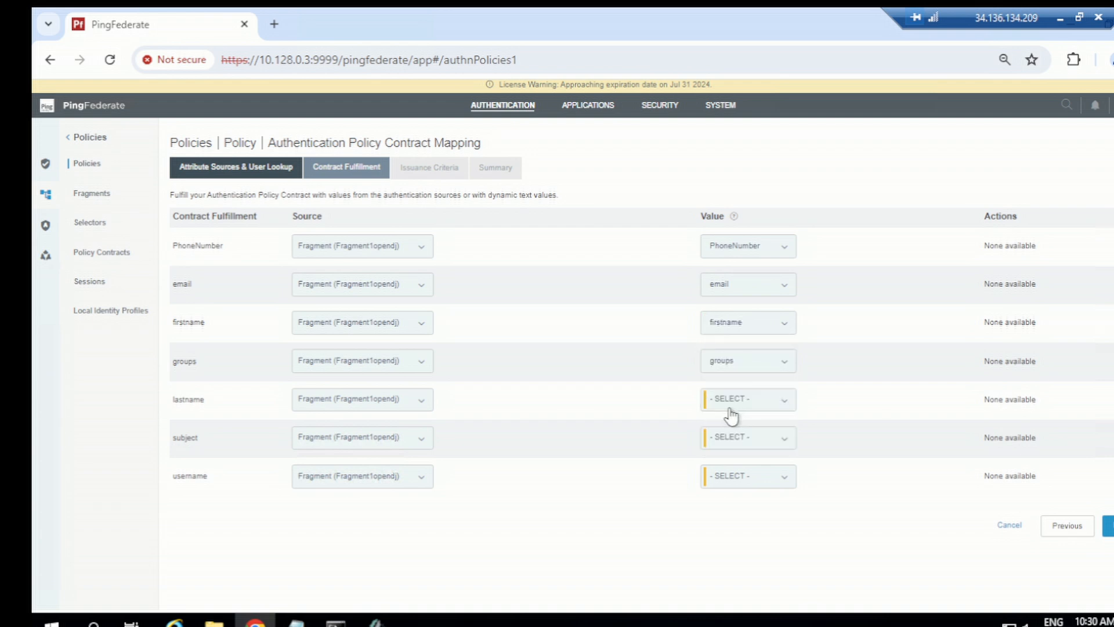
# Step: Map lastname, subject and username to their same-named Fragment1opendj attributes and finish the YES branch's contract mapping without issuance criteria
pyautogui.click(740, 406)
pyautogui.click(744, 455)
pyautogui.click(747, 438)
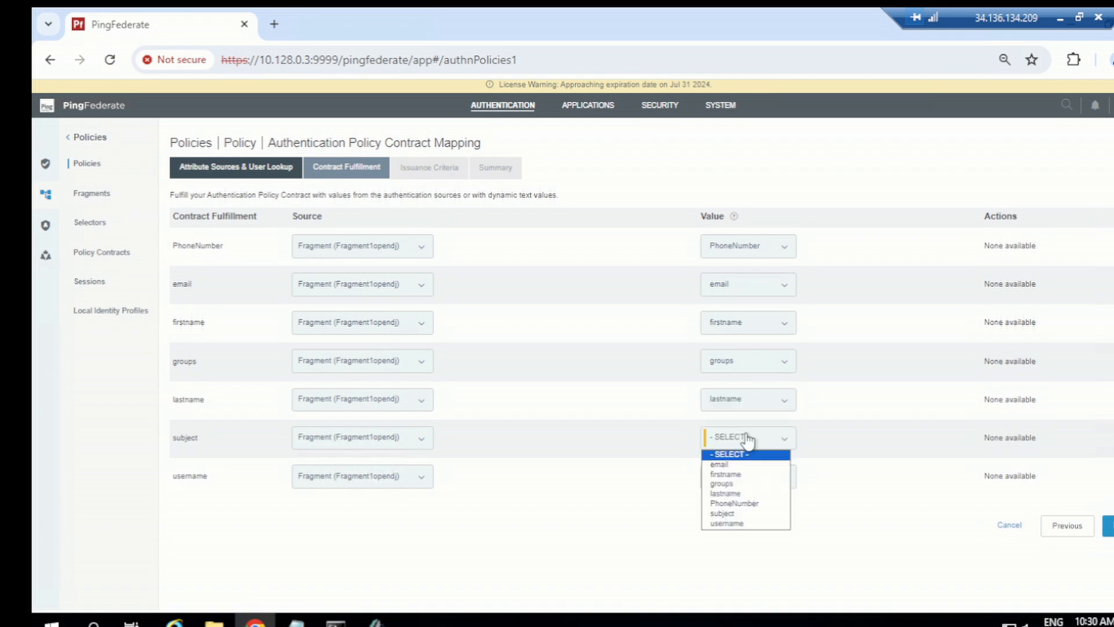
pyautogui.click(730, 513)
pyautogui.click(747, 477)
pyautogui.click(727, 562)
pyautogui.click(1109, 526)
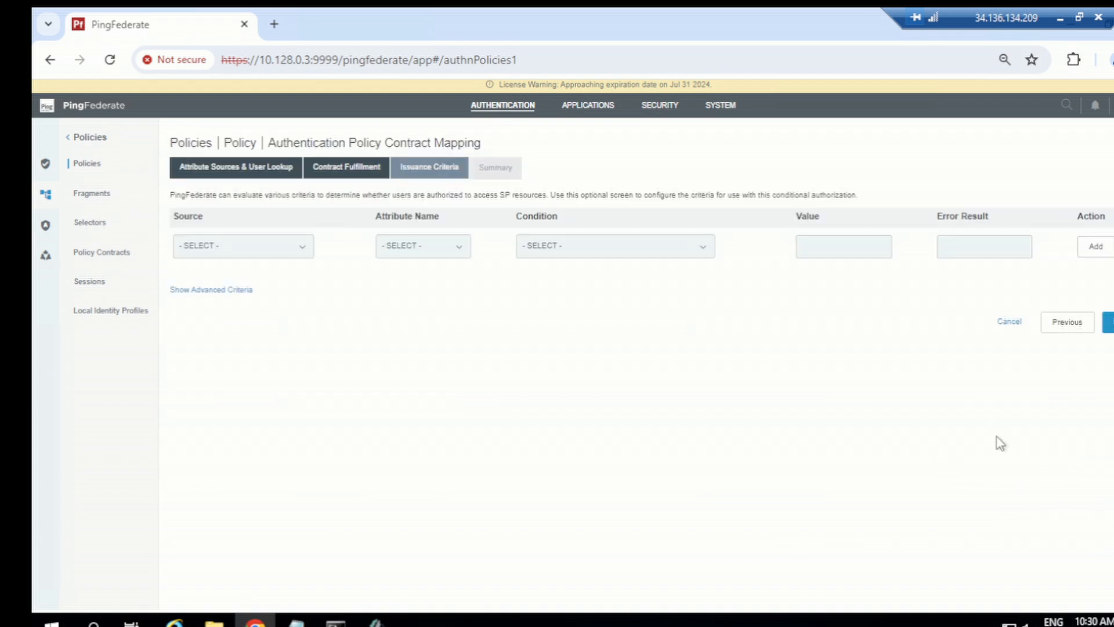
pyautogui.click(1109, 323)
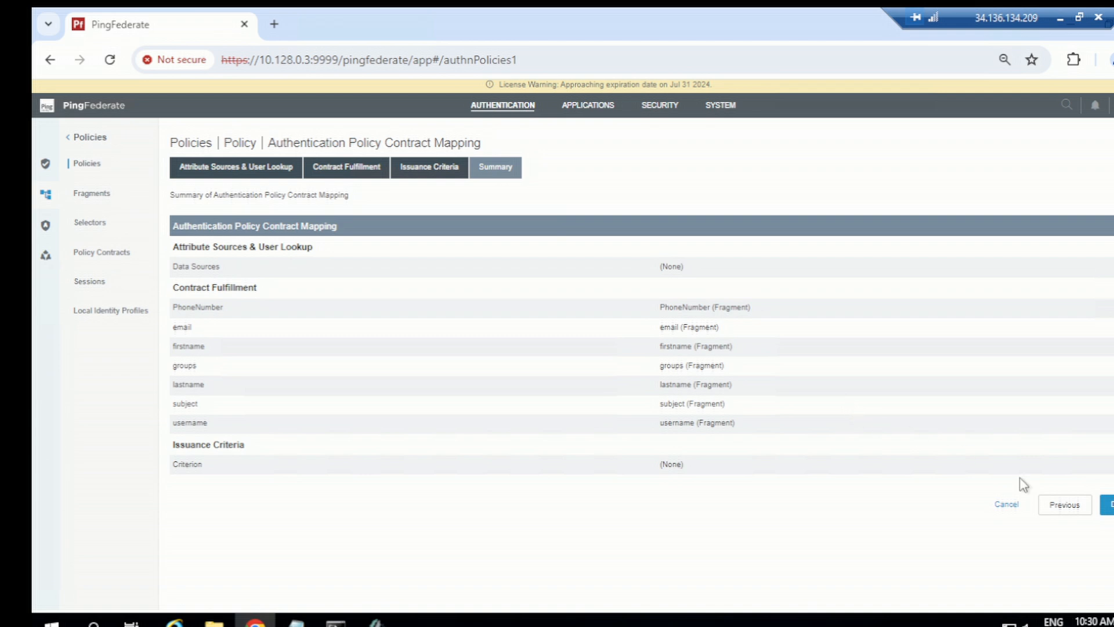
pyautogui.click(1109, 504)
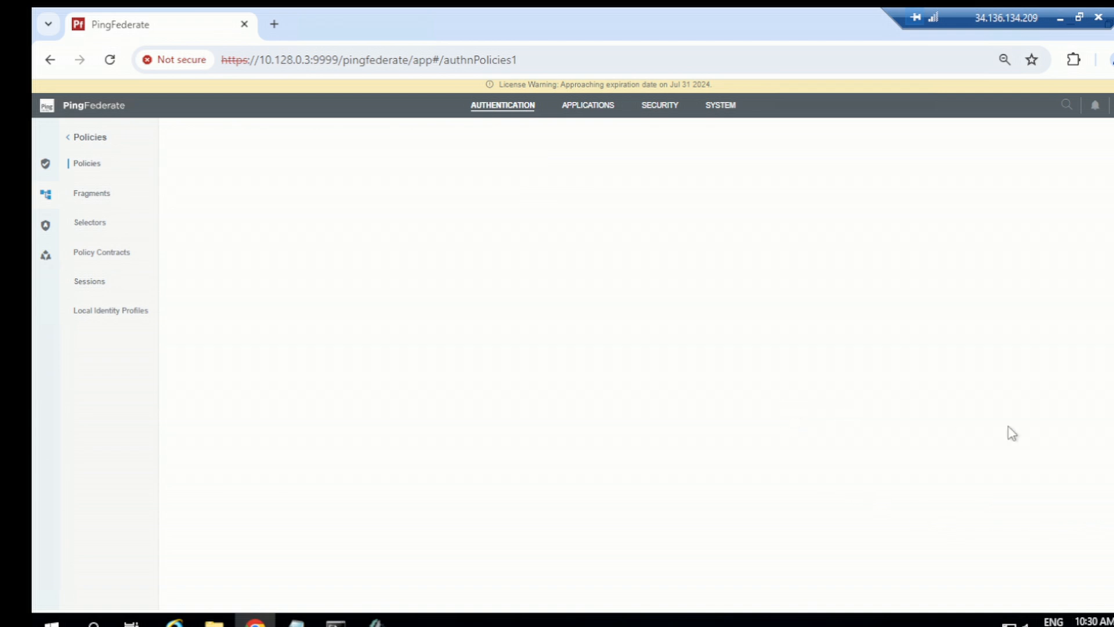
# Step: Finish and save the policycidr authentication policy, and replicate the configuration to all server nodes in the cluster
pyautogui.scroll(-5, 727, 424)
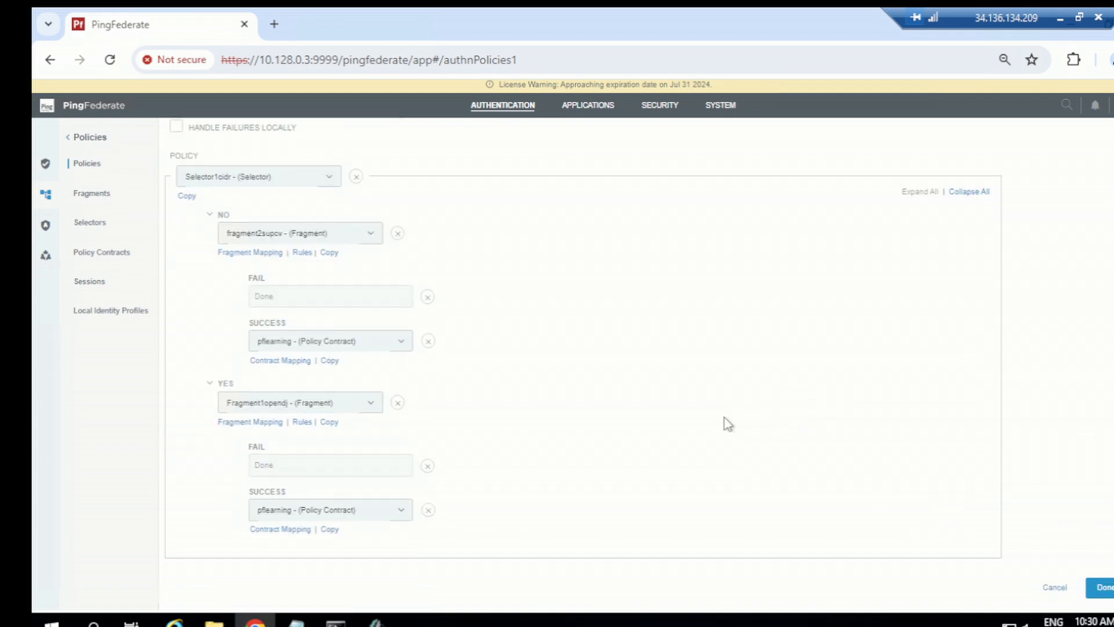
pyautogui.click(1103, 587)
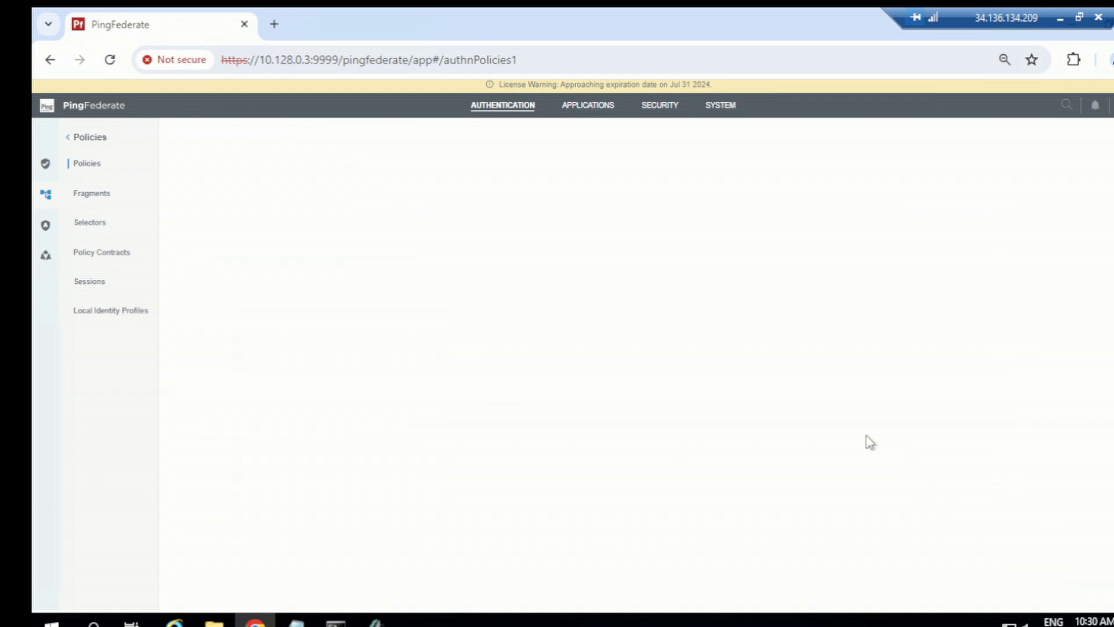
pyautogui.click(1106, 386)
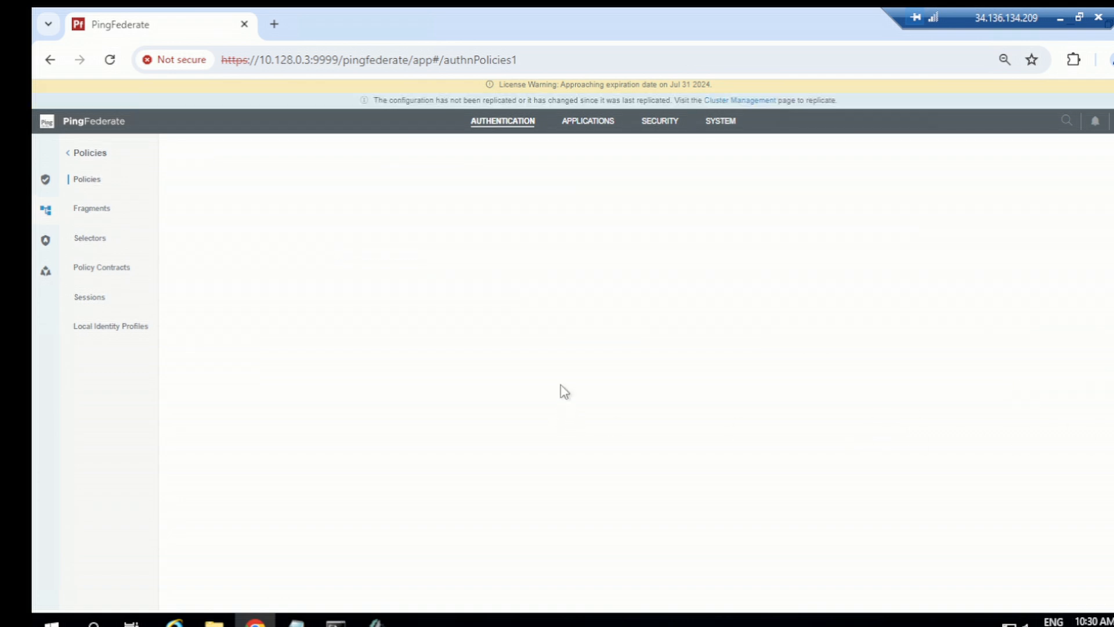
pyautogui.click(737, 101)
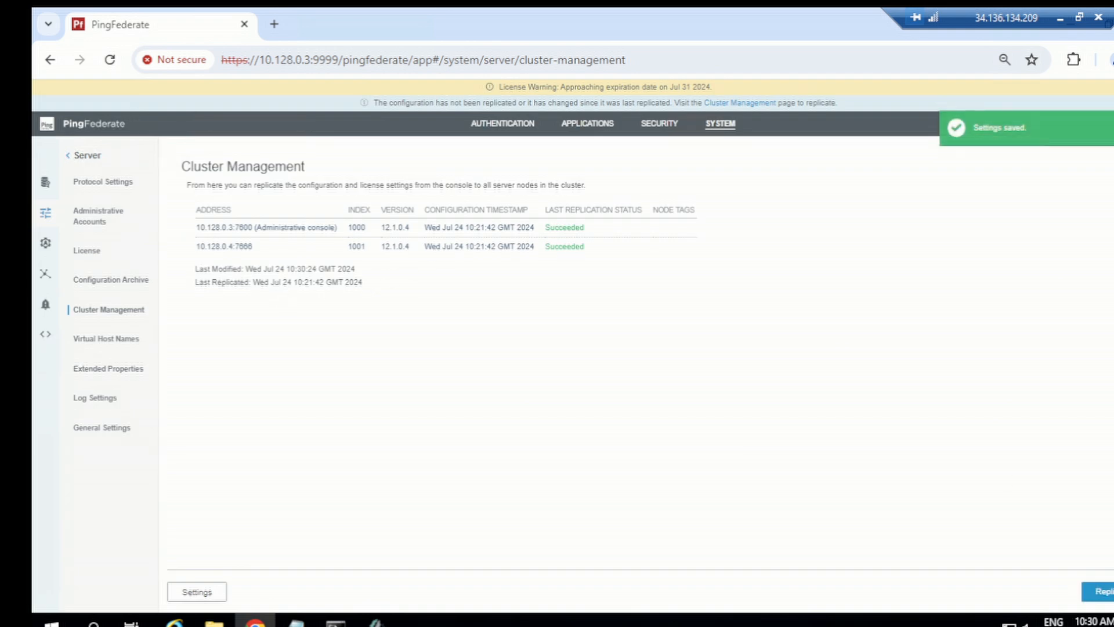
pyautogui.click(1098, 592)
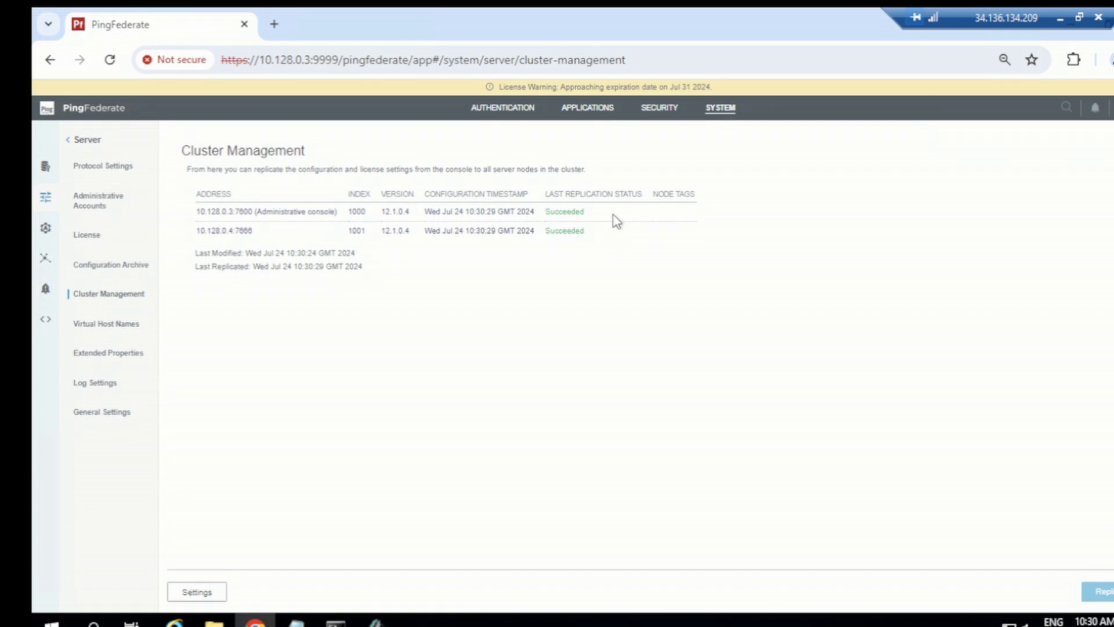
# Step: Look over the authentication policies list and examine the inputs, outputs and policy tree of Fragment1opendj
pyautogui.click(588, 109)
pyautogui.click(505, 111)
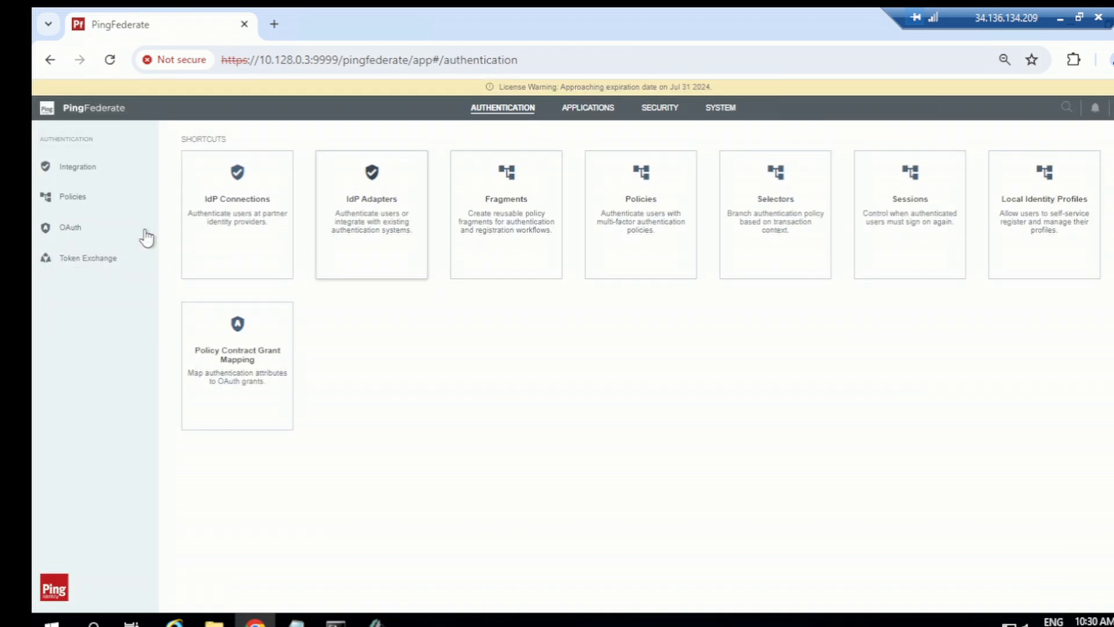
pyautogui.click(73, 198)
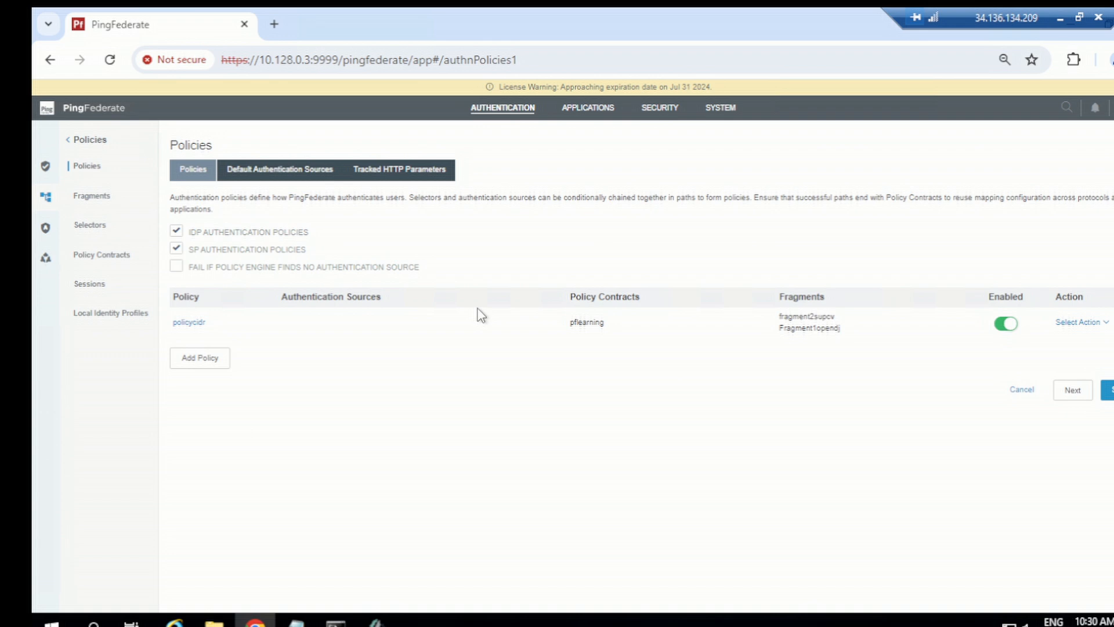
pyautogui.click(108, 199)
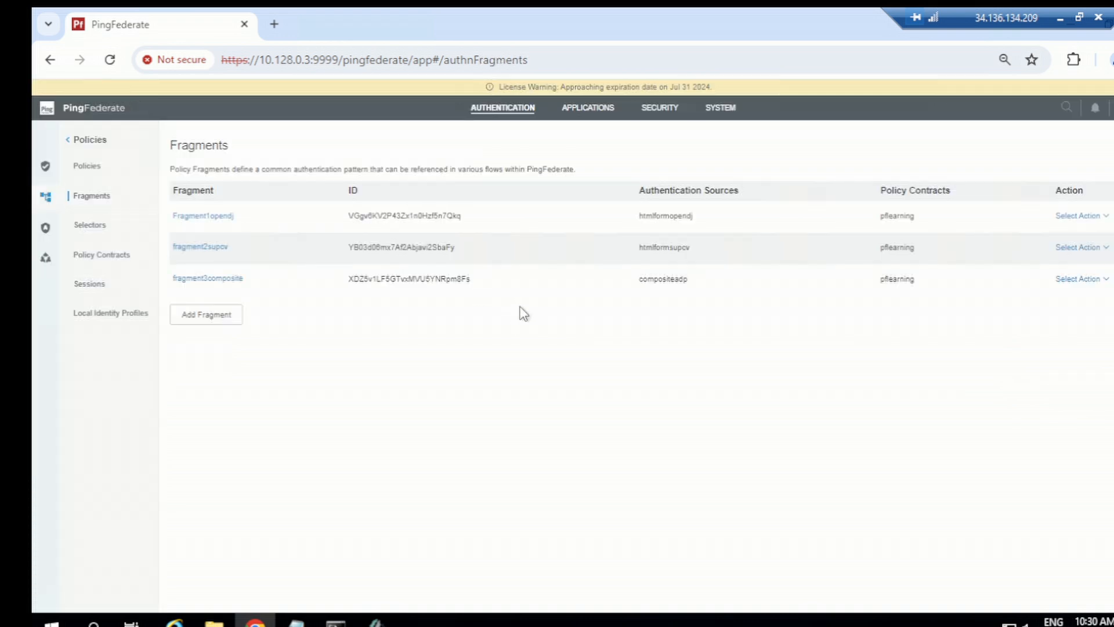
pyautogui.click(202, 216)
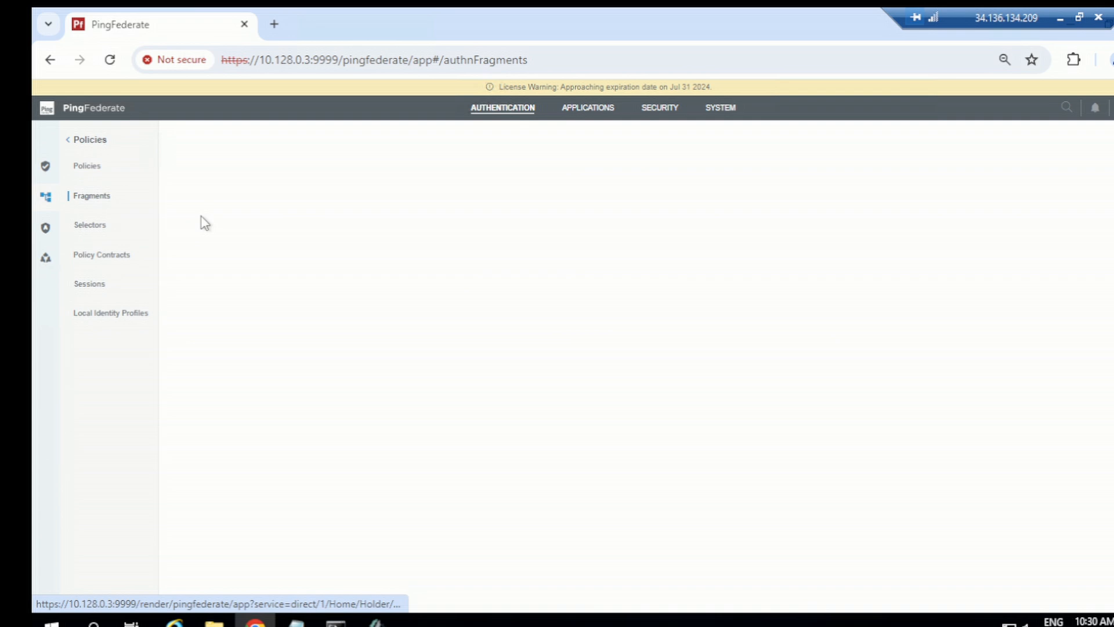
pyautogui.scroll(-2, 435, 441)
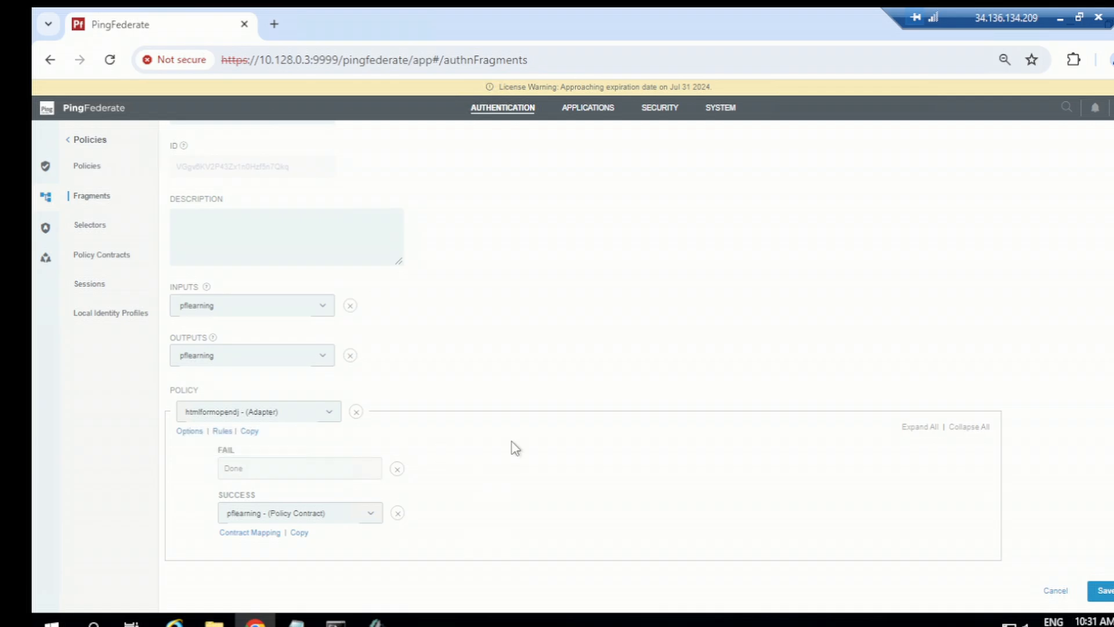
# Step: Review the contract fulfillment of the pflearning mapping on the YES branch's success path in policycidr
pyautogui.click(86, 169)
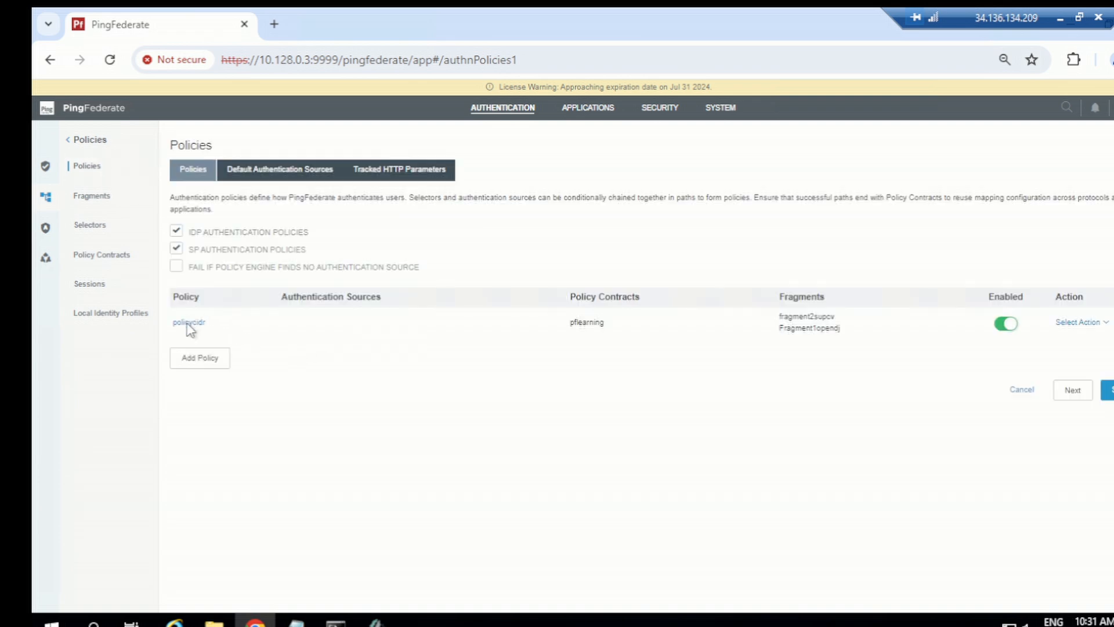
pyautogui.click(189, 325)
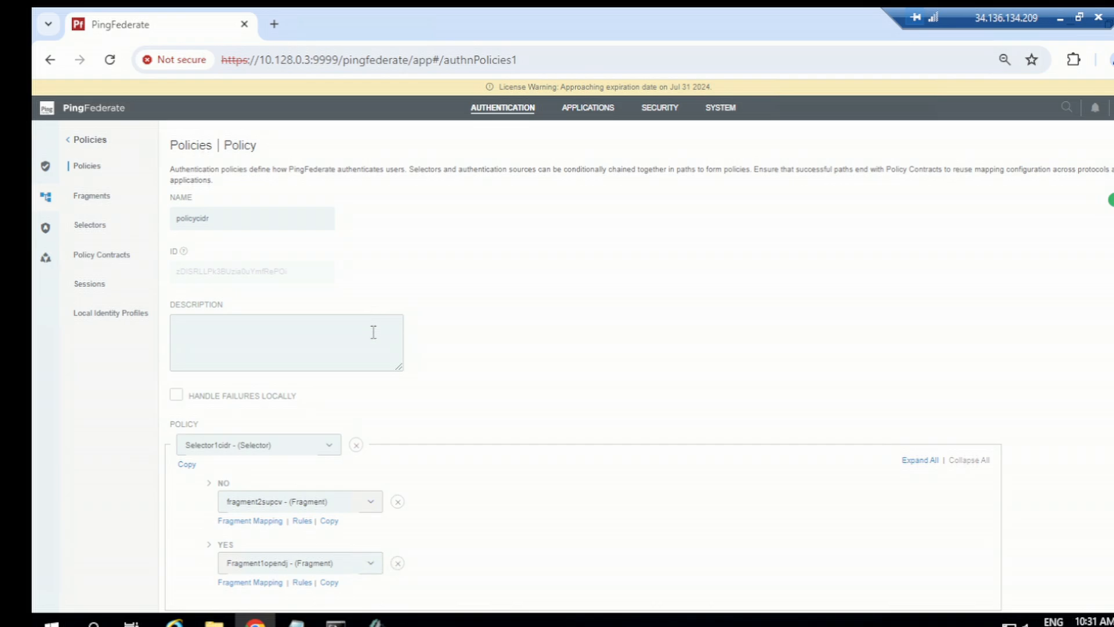
pyautogui.scroll(-1, 390, 406)
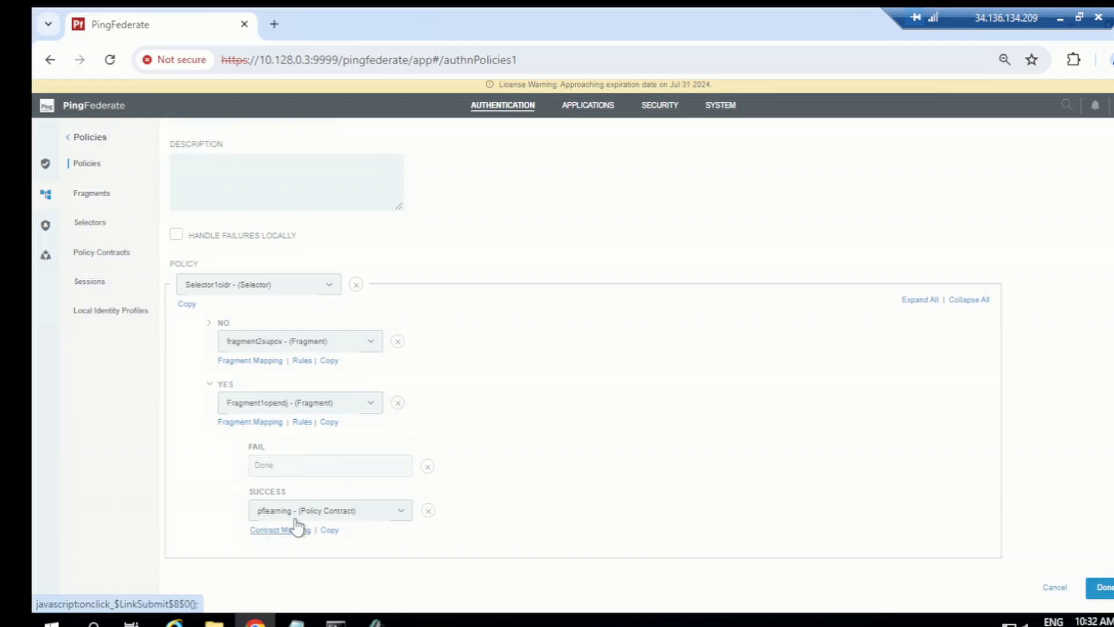
pyautogui.click(277, 530)
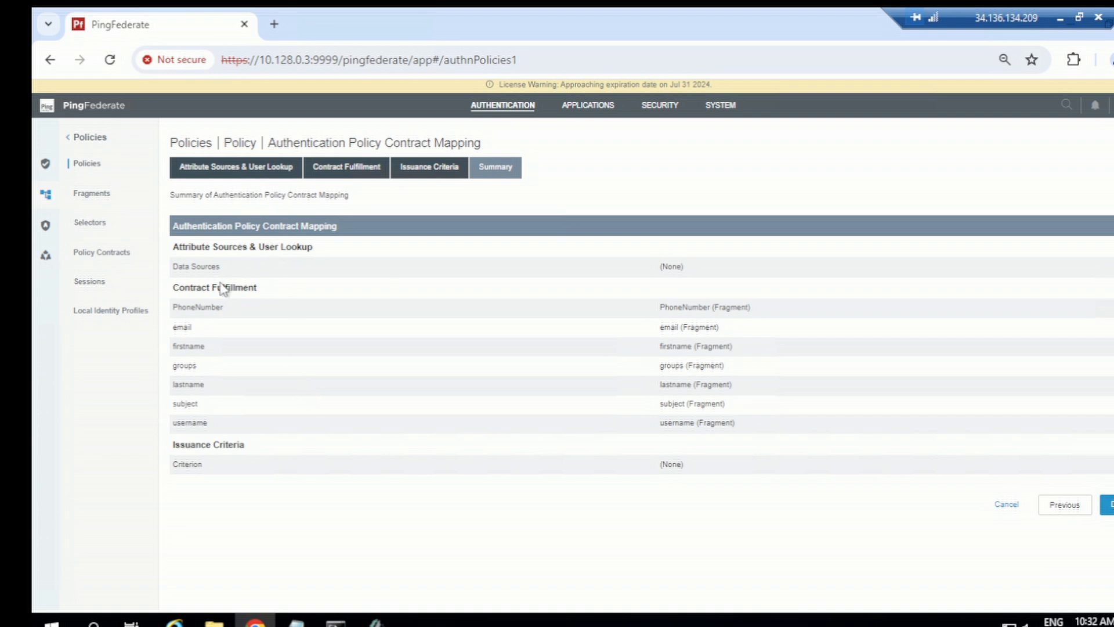
pyautogui.click(221, 289)
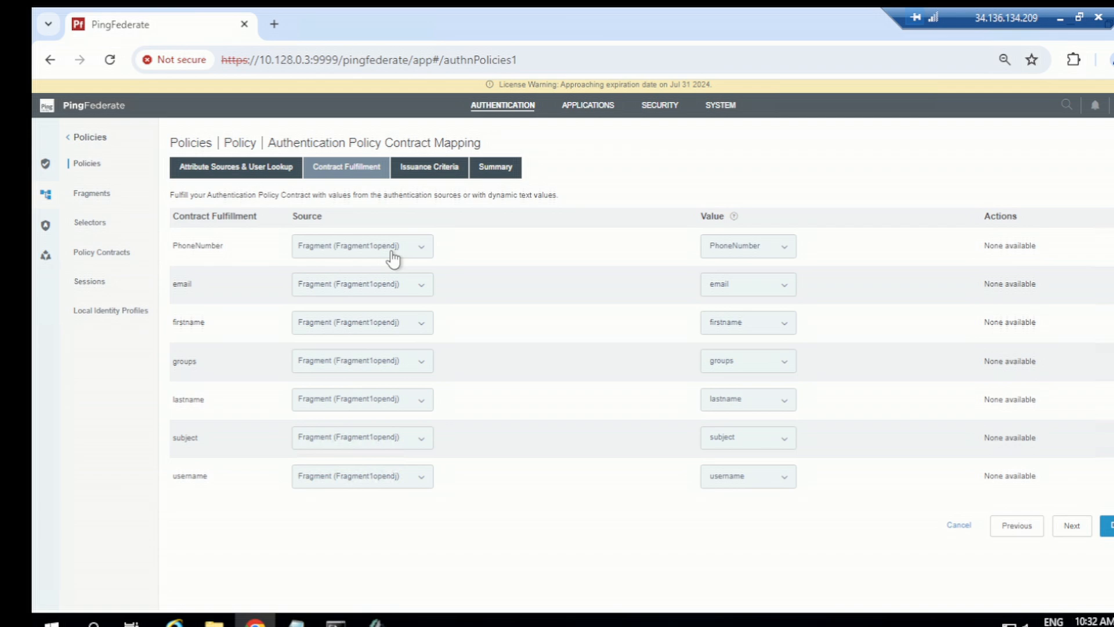
# Step: Review the contract fulfillment of the pflearning contract mapping inside Fragment1opendj
pyautogui.click(90, 197)
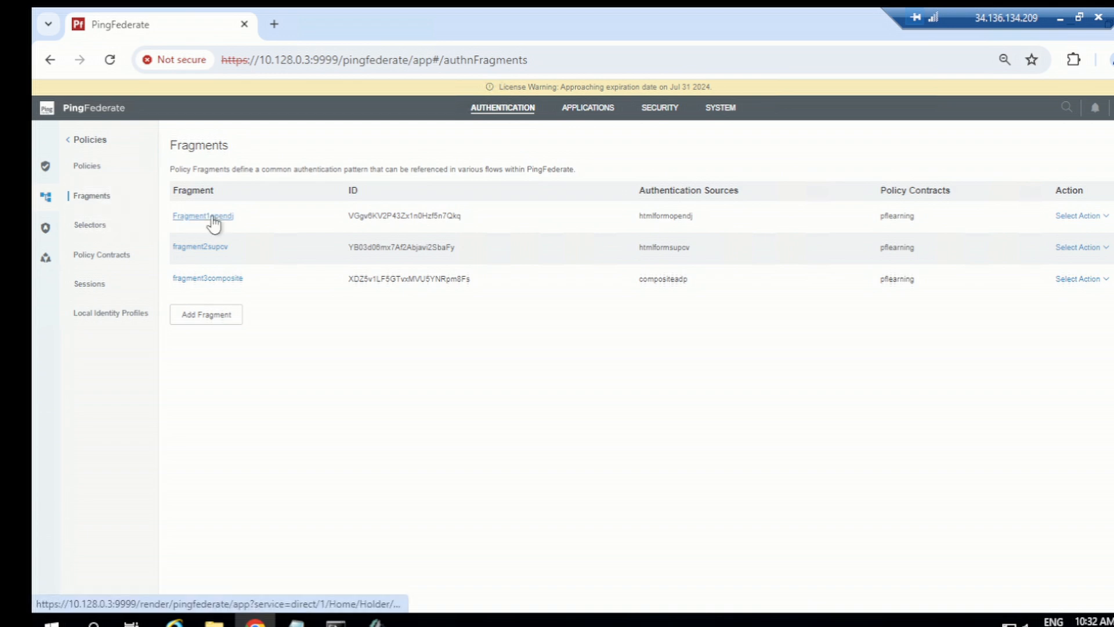
pyautogui.click(212, 218)
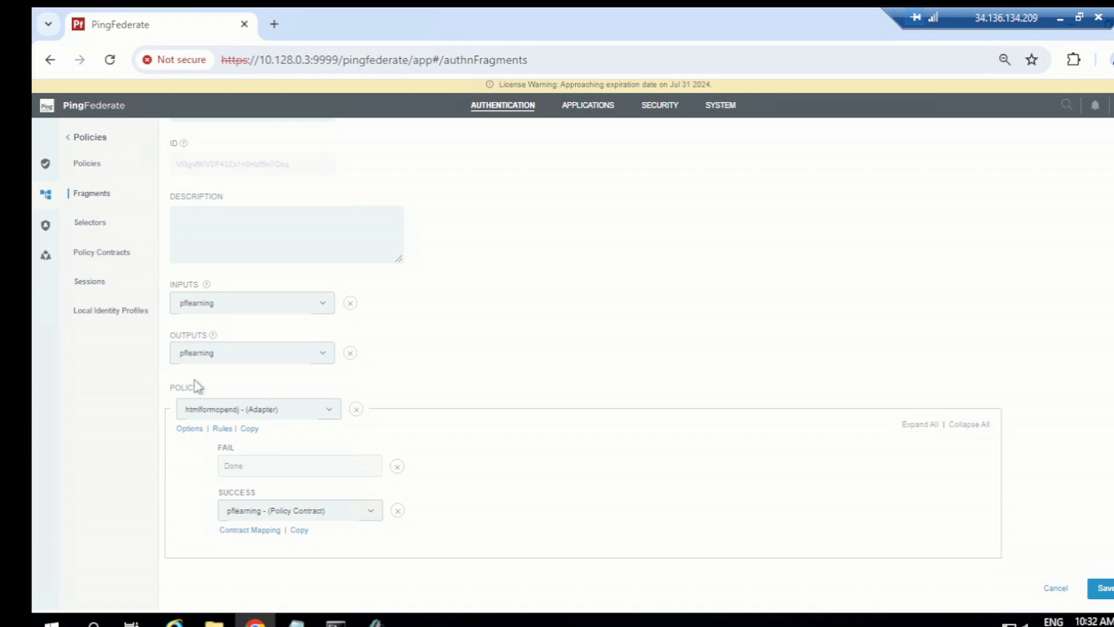
pyautogui.click(264, 530)
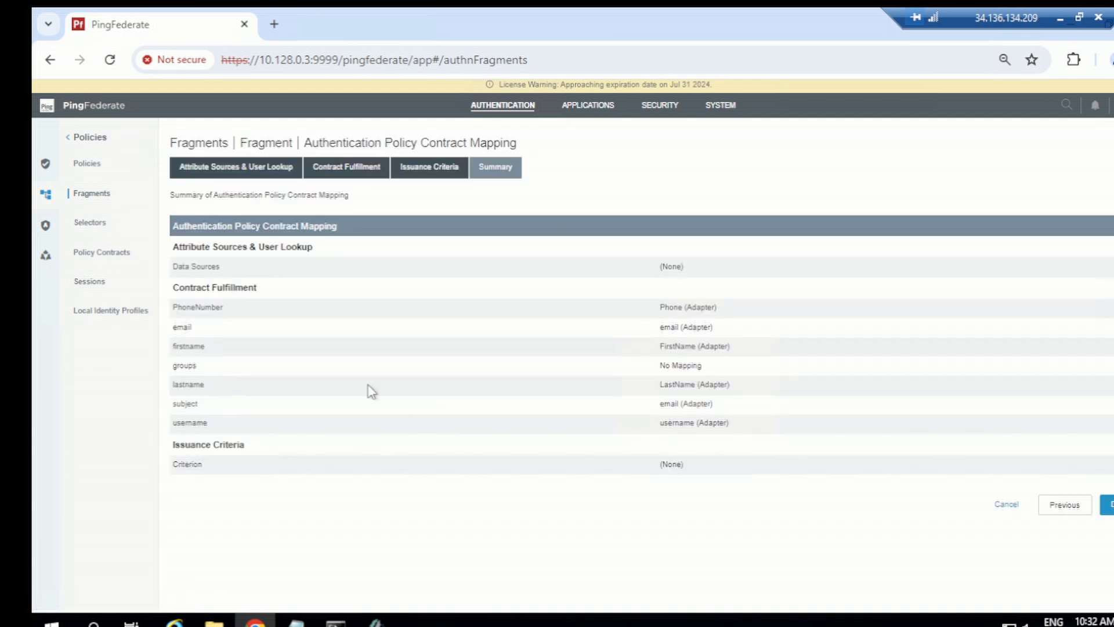
pyautogui.click(229, 288)
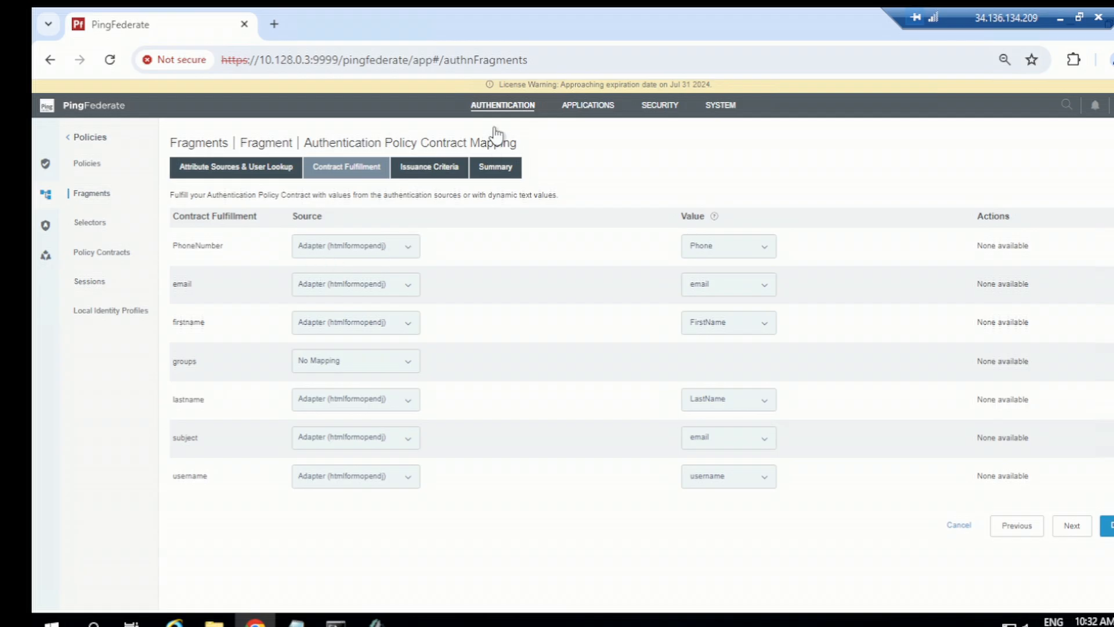
# Step: Examine the htmlformopendj IdP adapter's summary, including its extended contract, LDAP lookup and adapter contract fulfillment
pyautogui.click(509, 109)
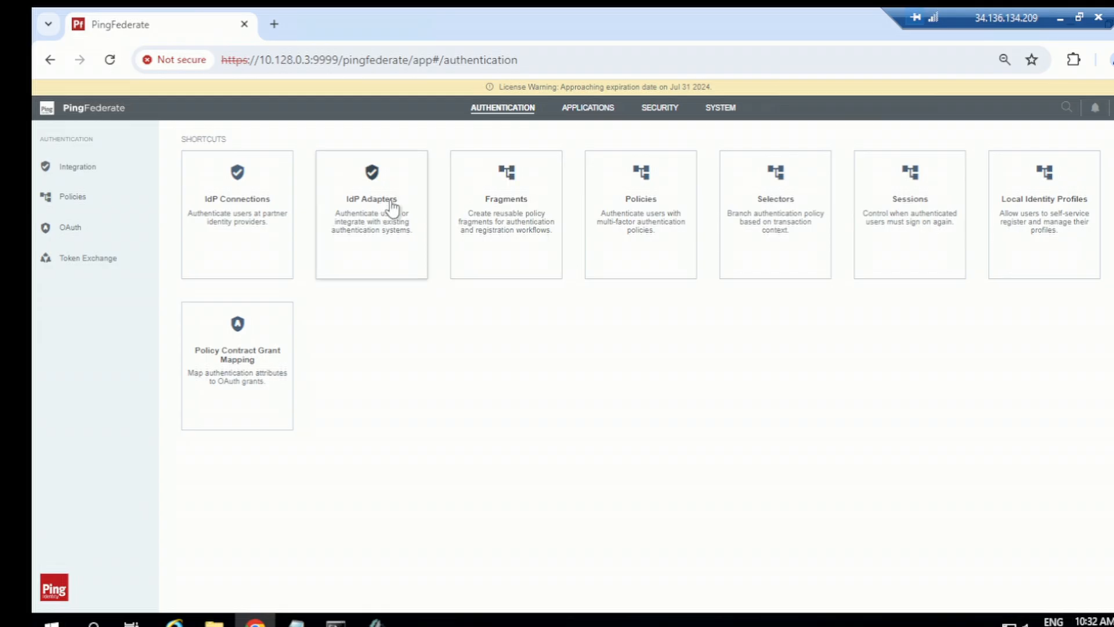
pyautogui.click(392, 210)
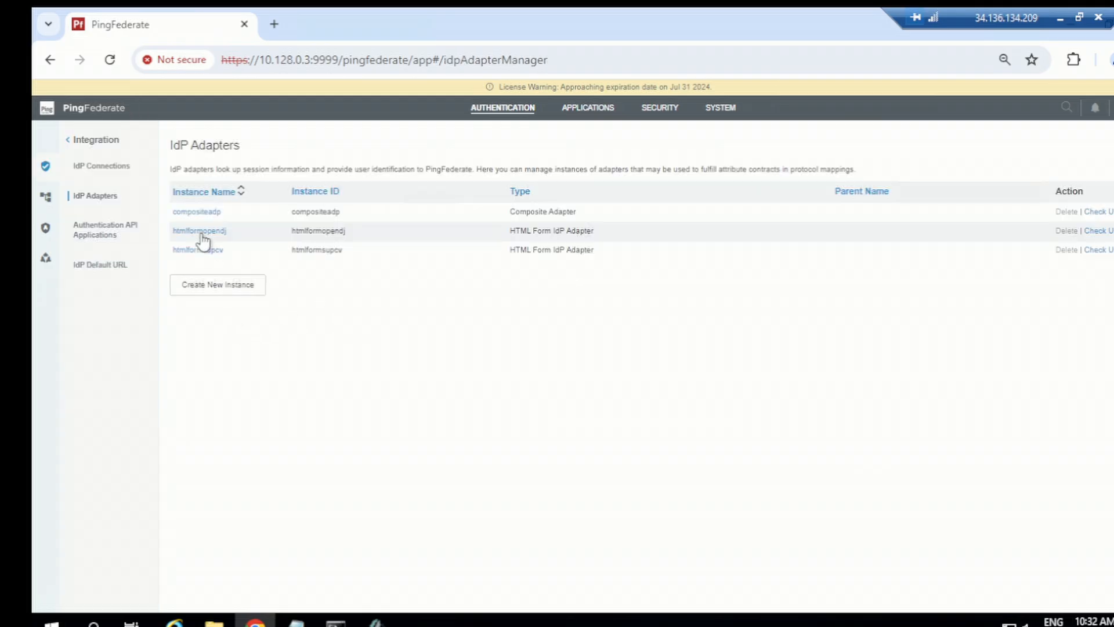
pyautogui.click(201, 231)
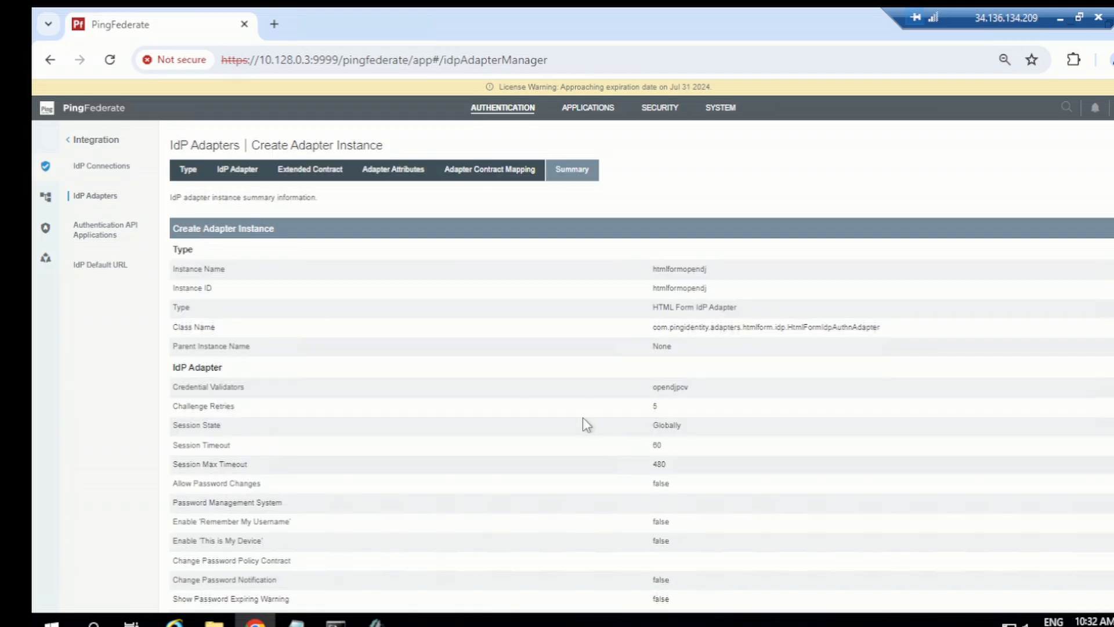
pyautogui.scroll(-7, 576, 424)
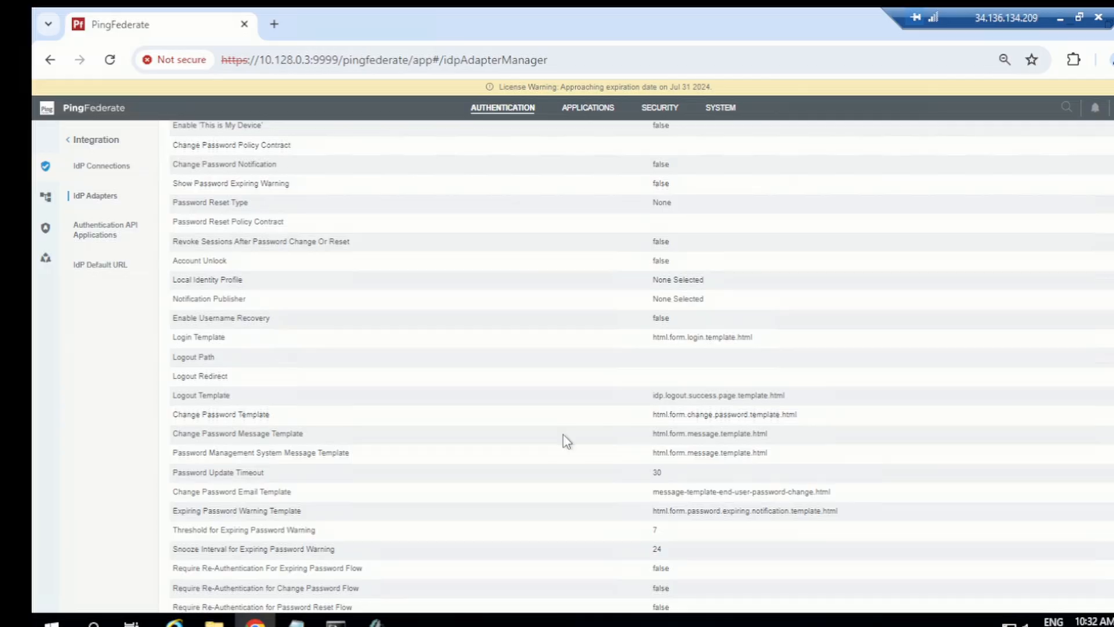
pyautogui.scroll(-12, 567, 441)
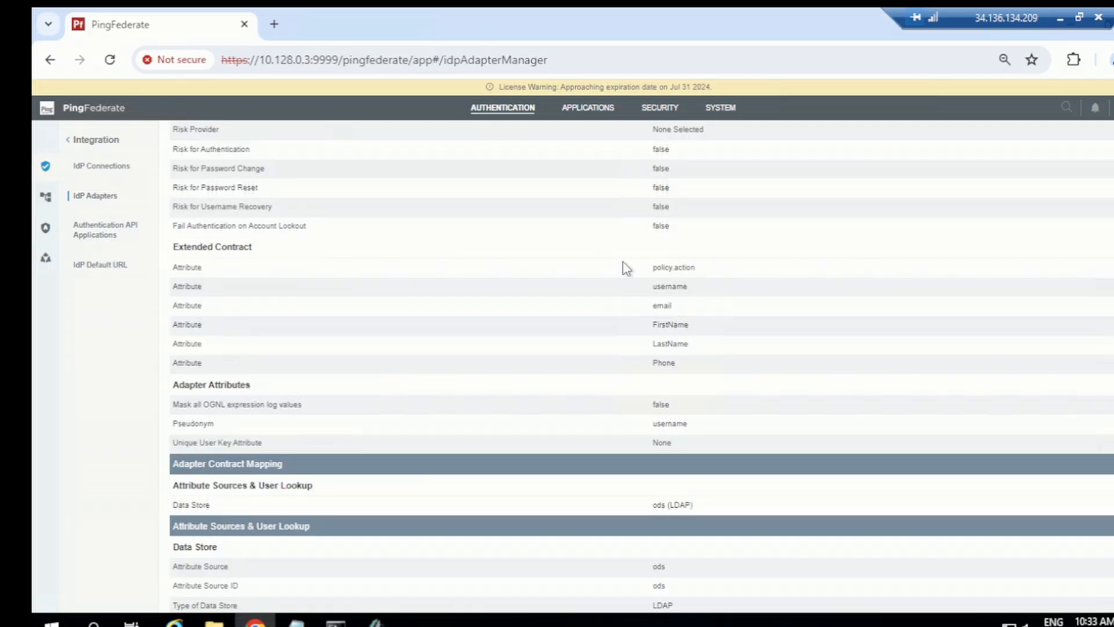
pyautogui.scroll(-3, 580, 288)
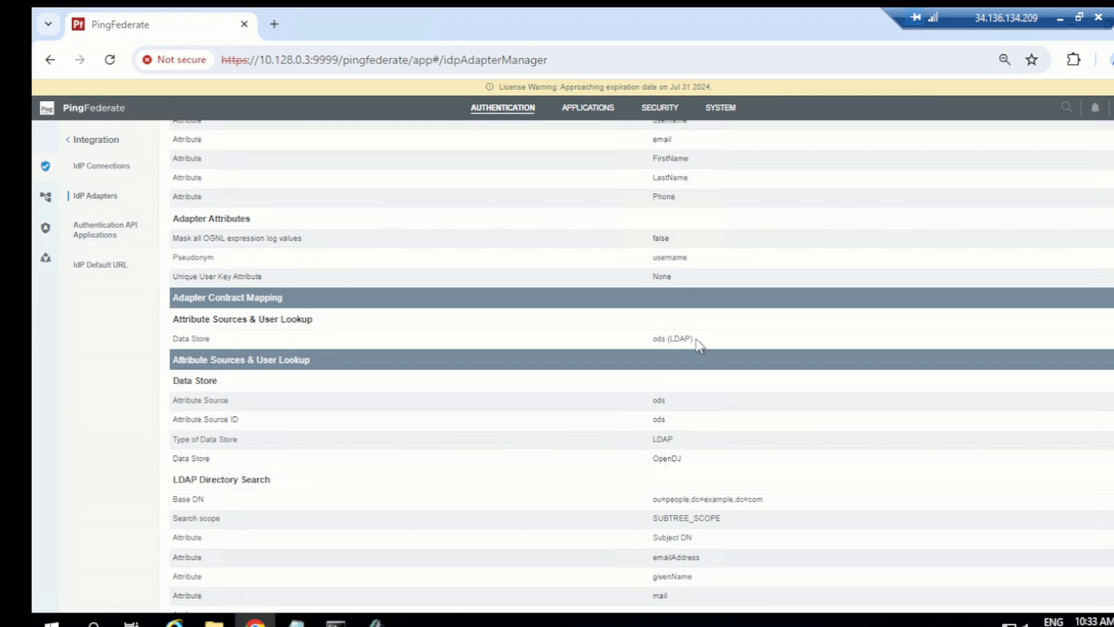
pyautogui.scroll(-3, 709, 426)
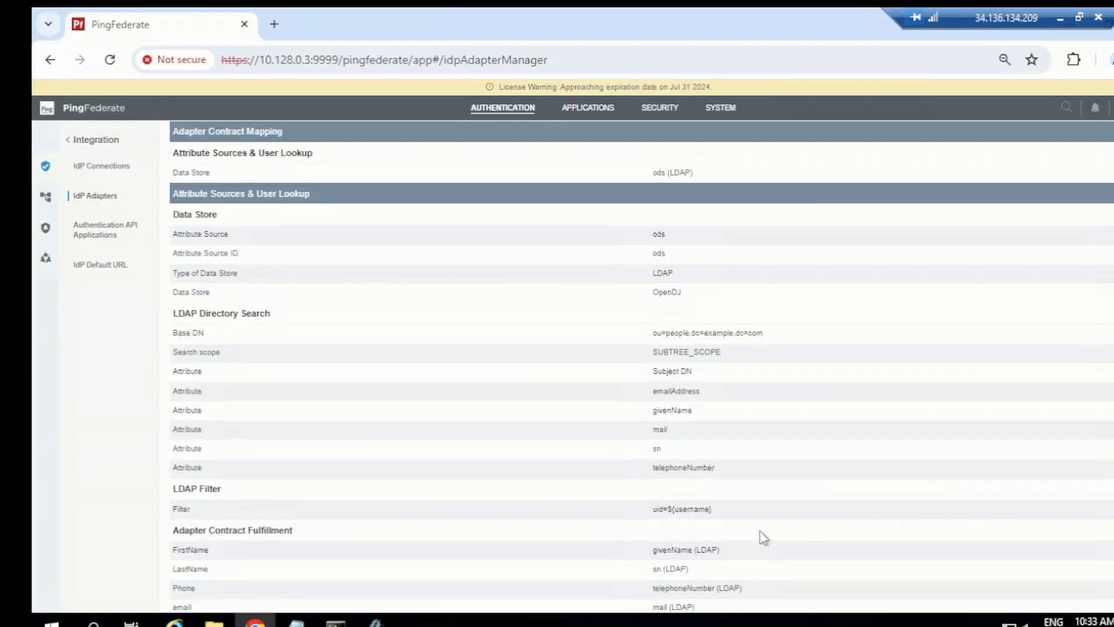
pyautogui.scroll(-3, 577, 461)
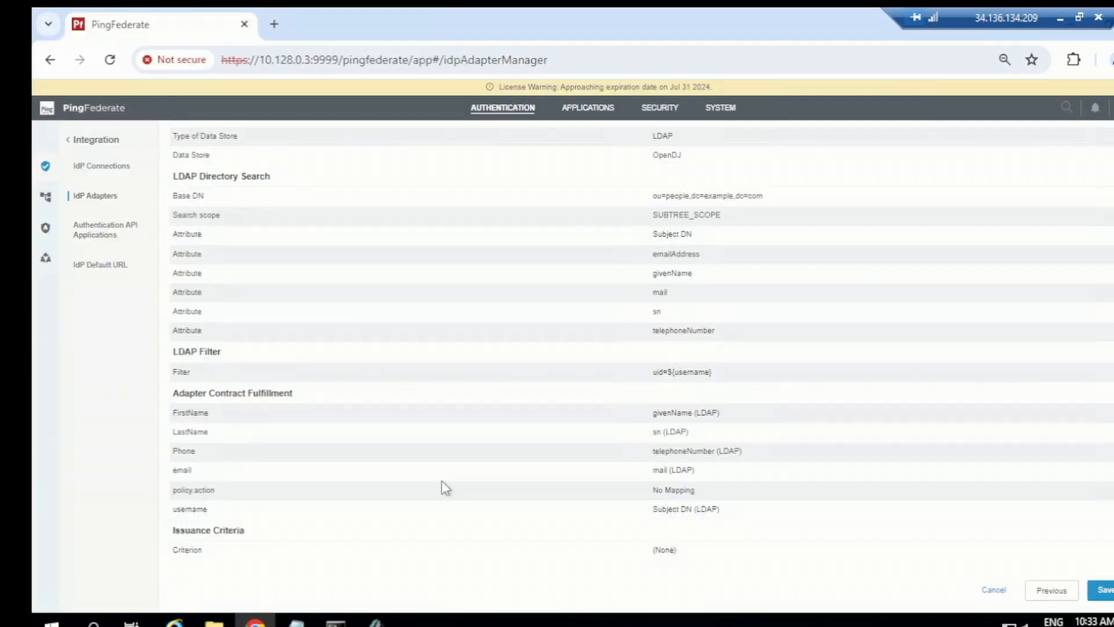
pyautogui.click(274, 395)
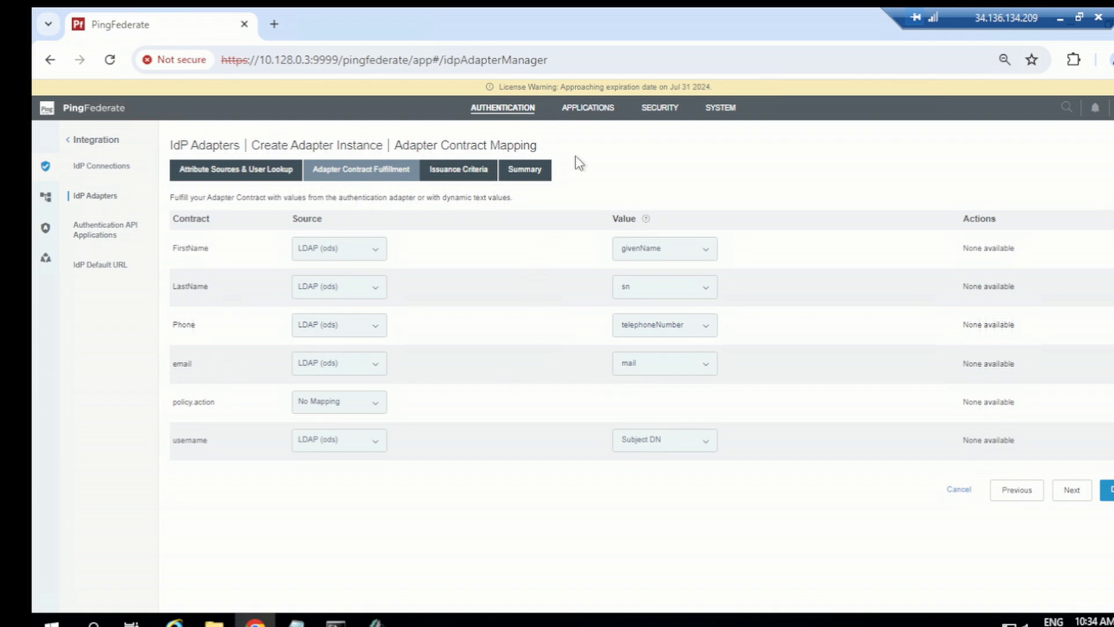
# Step: Open the Salesforce SP connection and view its summary and SSO application endpoint
pyautogui.click(590, 118)
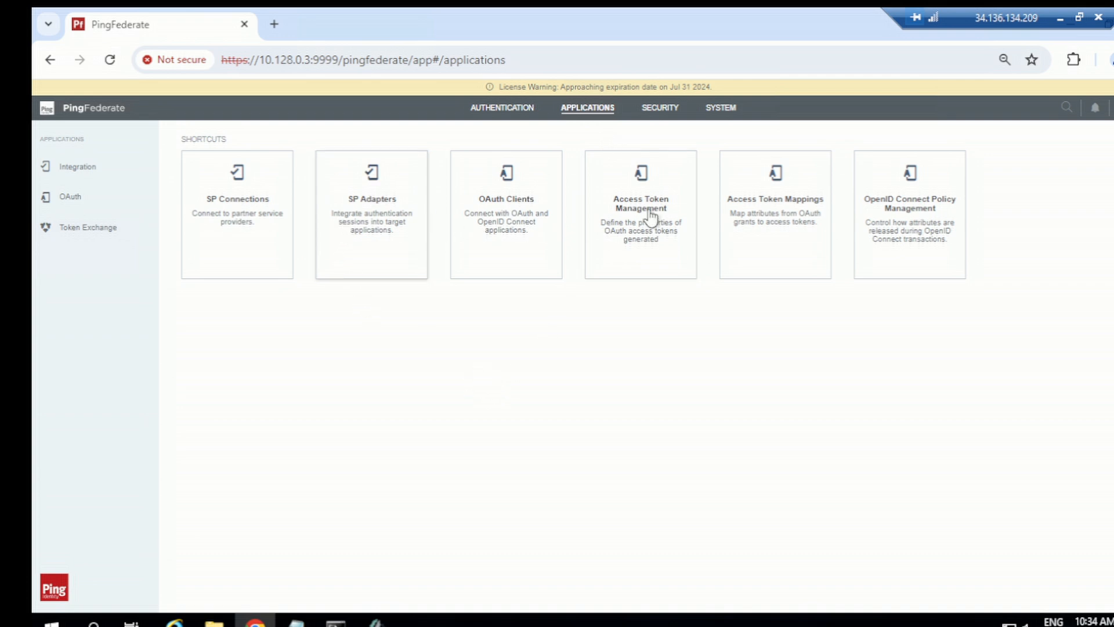
pyautogui.click(264, 217)
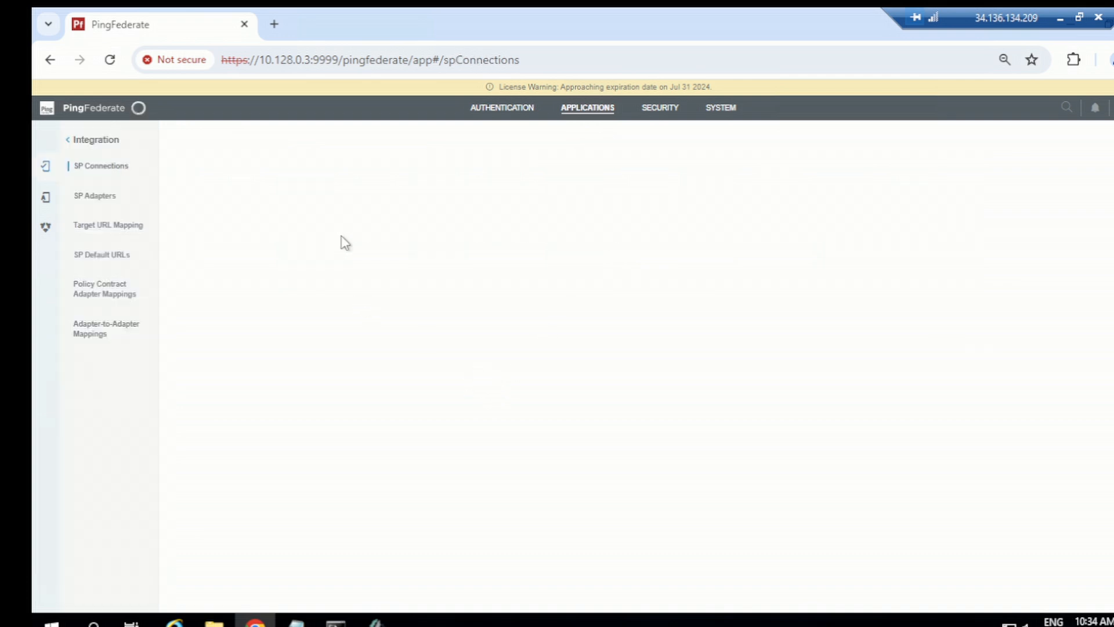
pyautogui.click(209, 258)
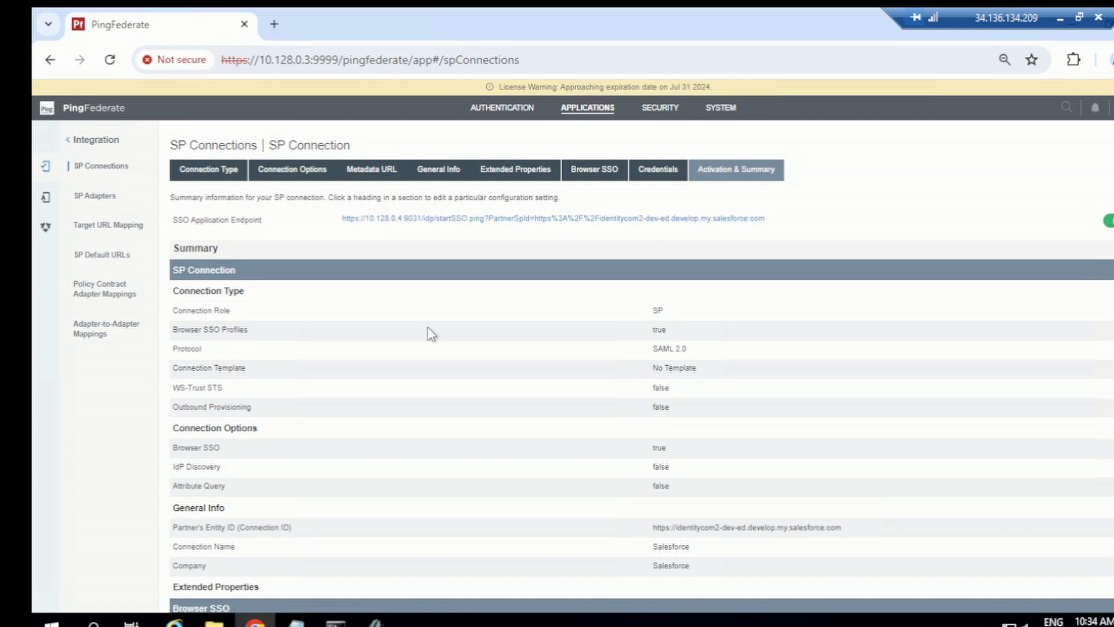
# Step: Reopen policycidr and examine its Selector1cidr selector with the fragments on the NO and YES branches
pyautogui.click(502, 110)
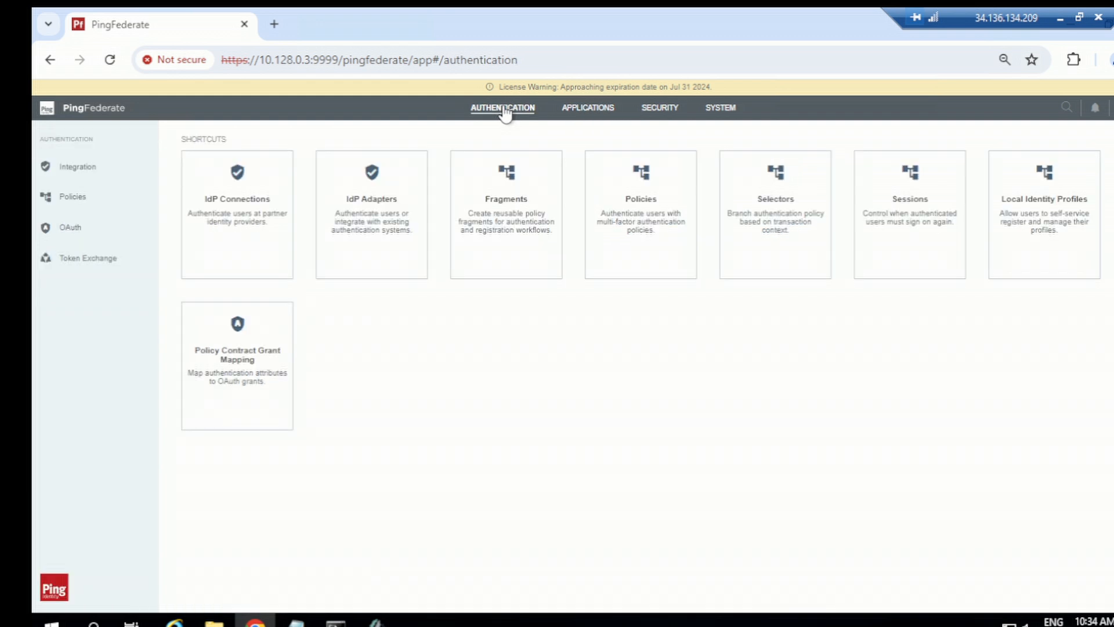
pyautogui.click(100, 200)
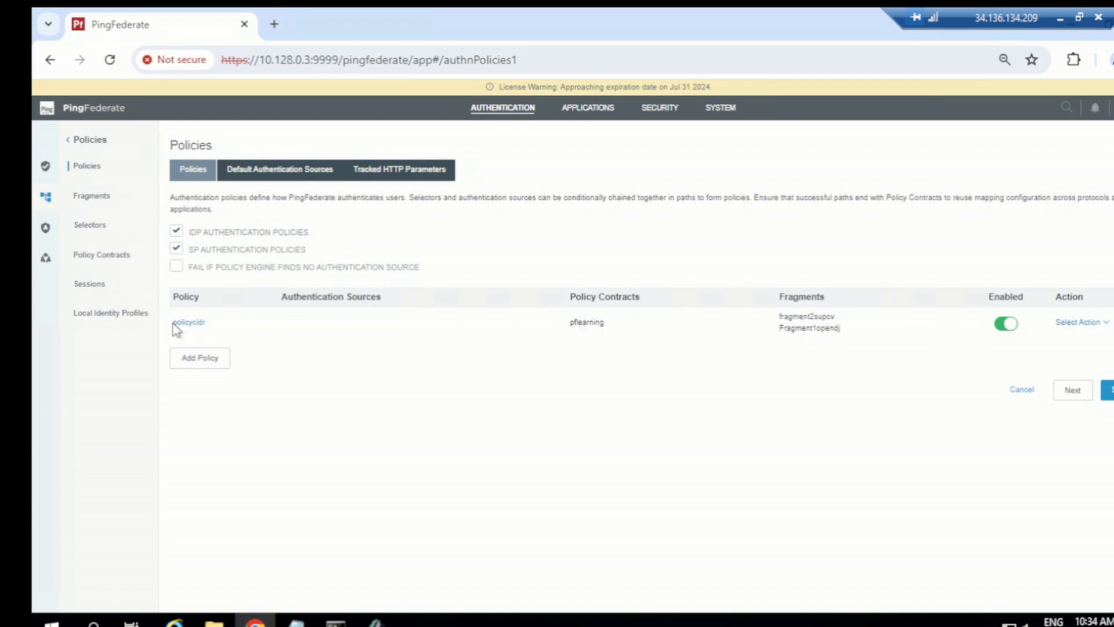
pyautogui.click(192, 324)
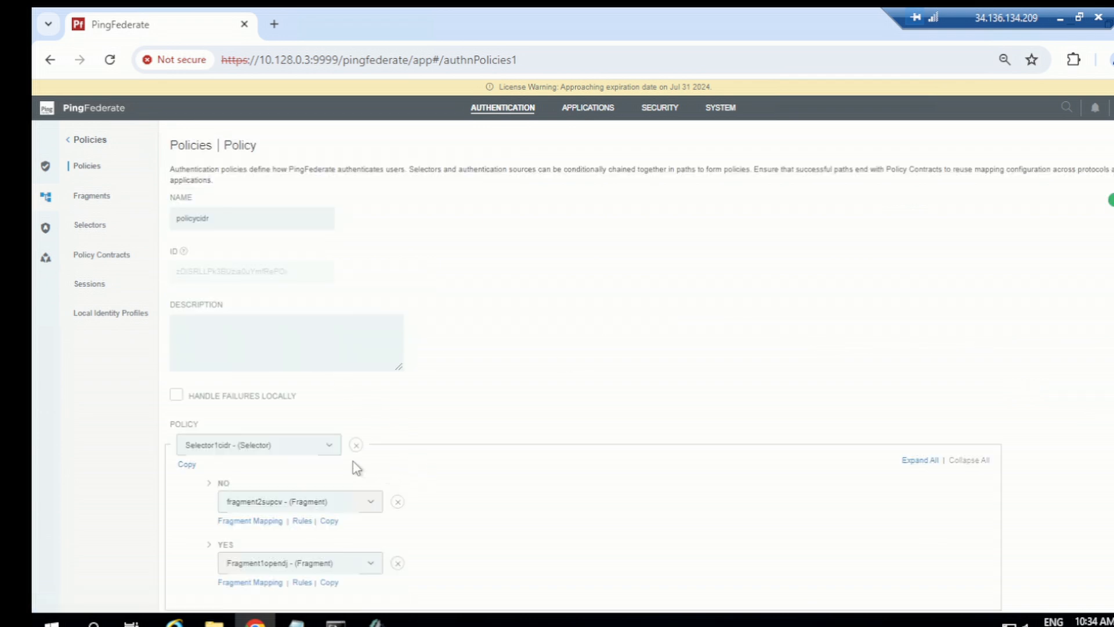
pyautogui.scroll(-2, 302, 519)
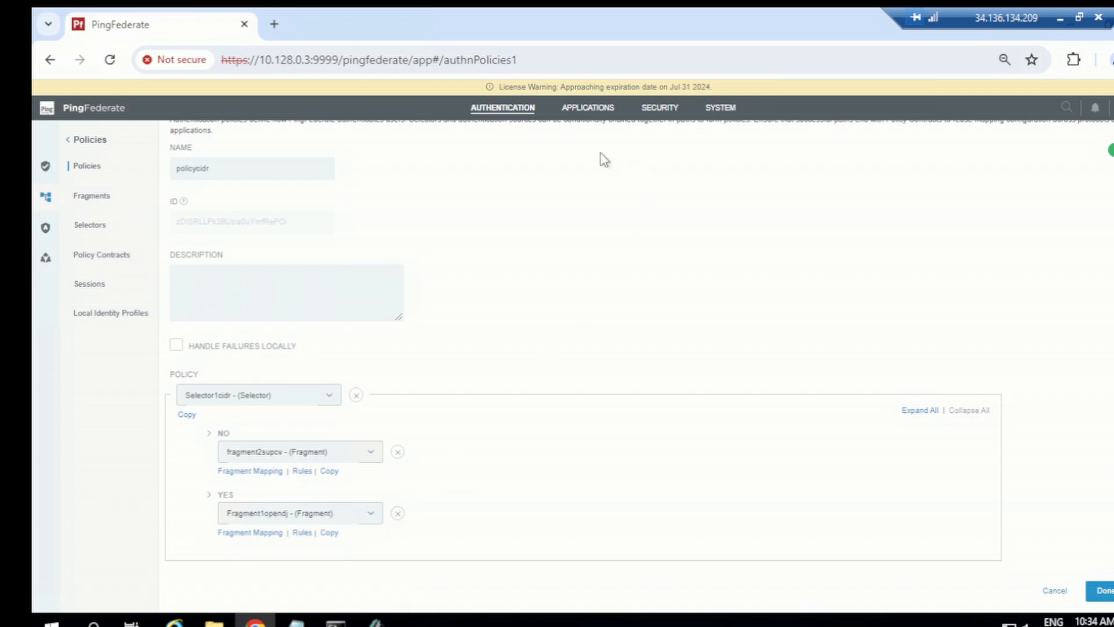
pyautogui.click(598, 106)
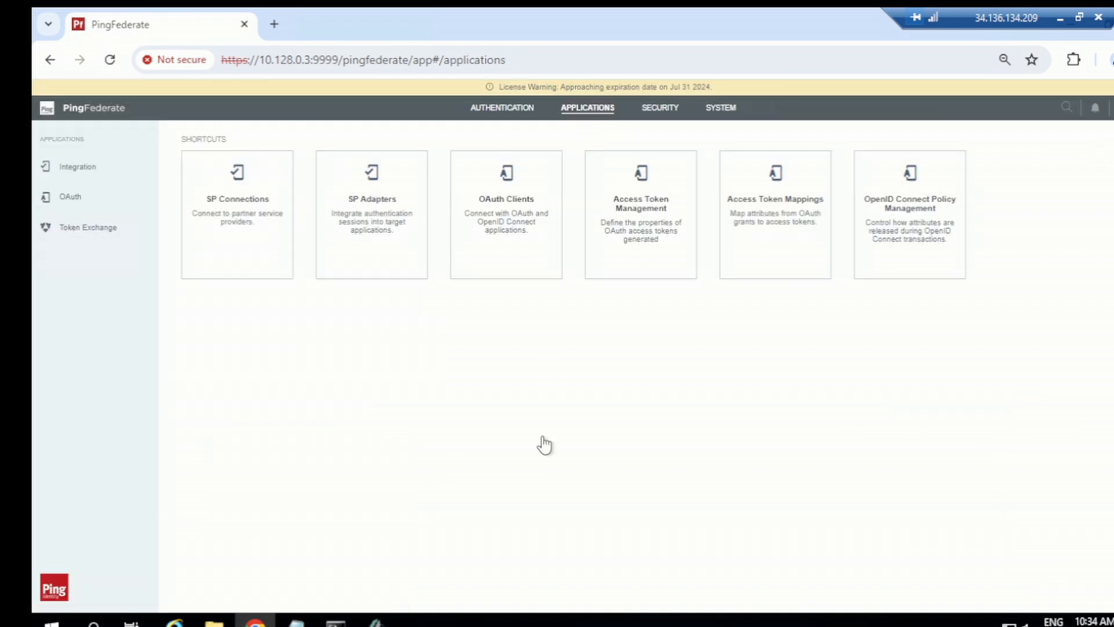
pyautogui.moveTo(296, 621)
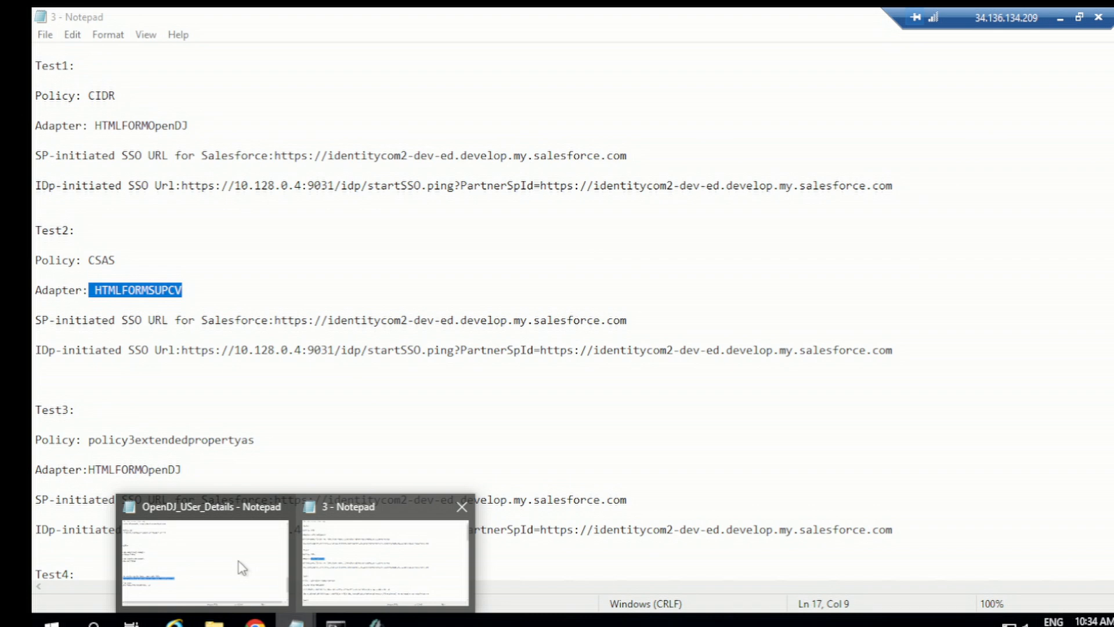
pyautogui.click(232, 566)
pyautogui.rightClick(271, 426)
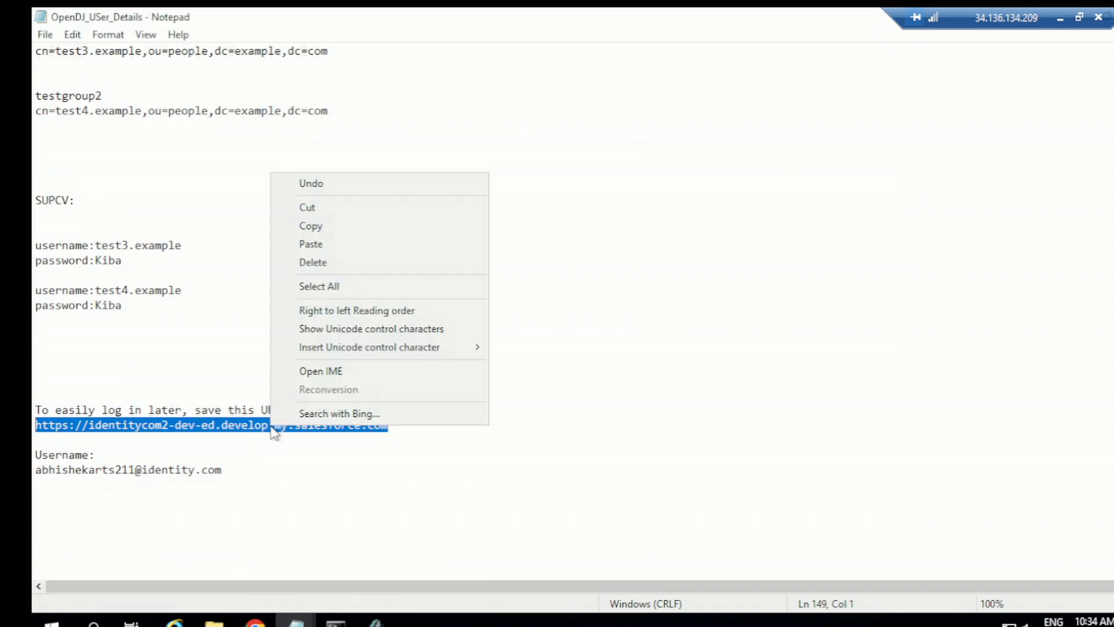
pyautogui.click(314, 226)
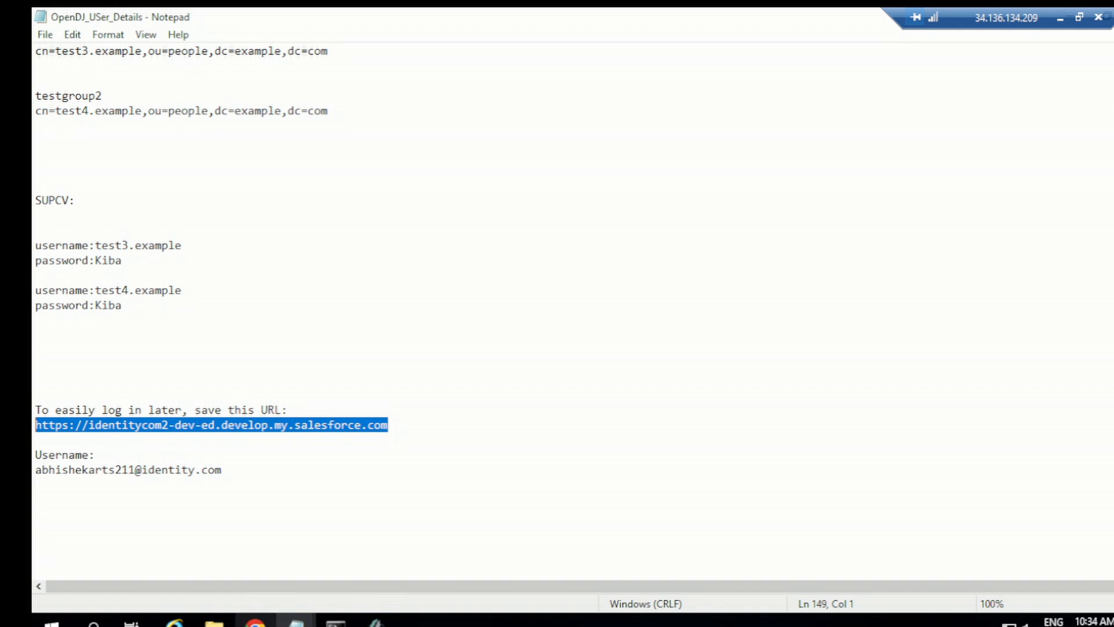
# Step: Switch to Chrome, open a new tab and start the SAML-tracer extension to capture the sign-on traffic
pyautogui.click(255, 619)
pyautogui.hotkey('ctrl', 't')
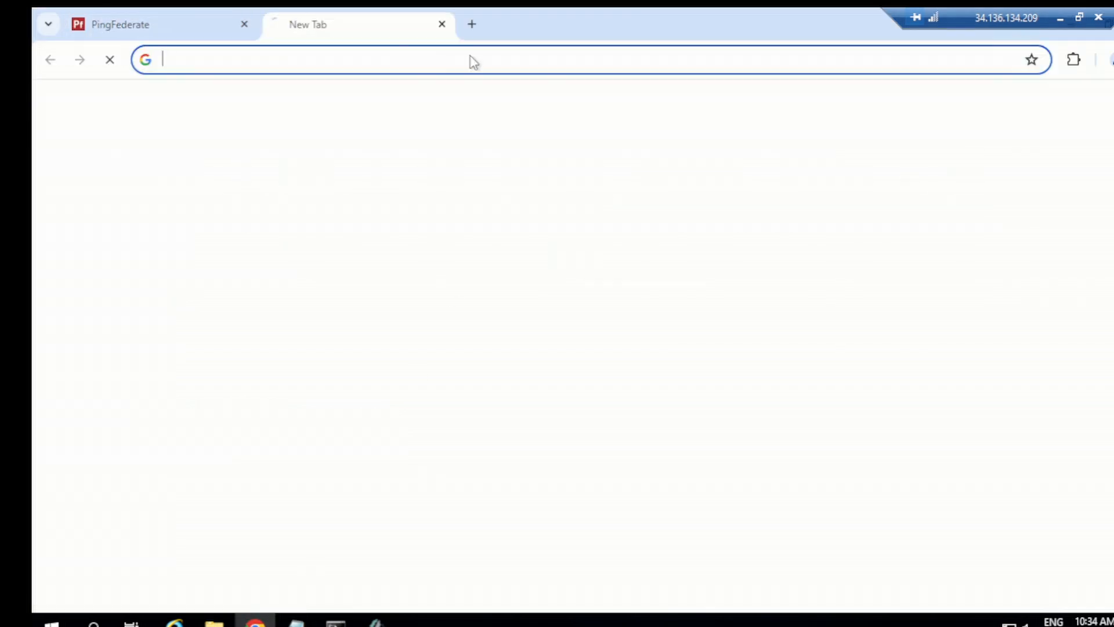
pyautogui.click(1074, 59)
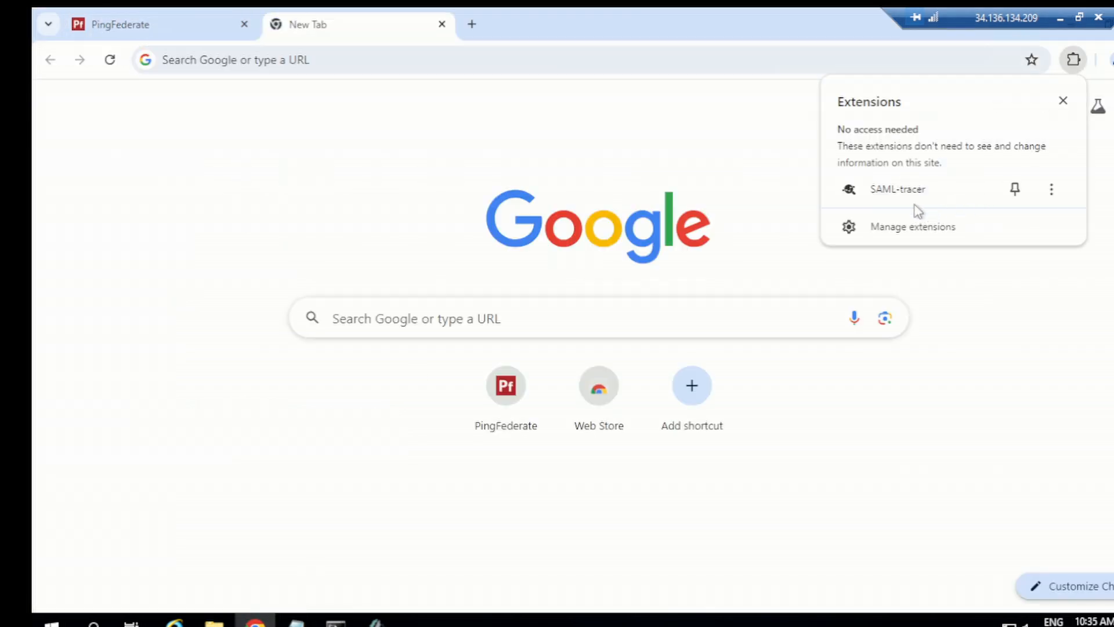
pyautogui.click(894, 191)
pyautogui.click(748, 75)
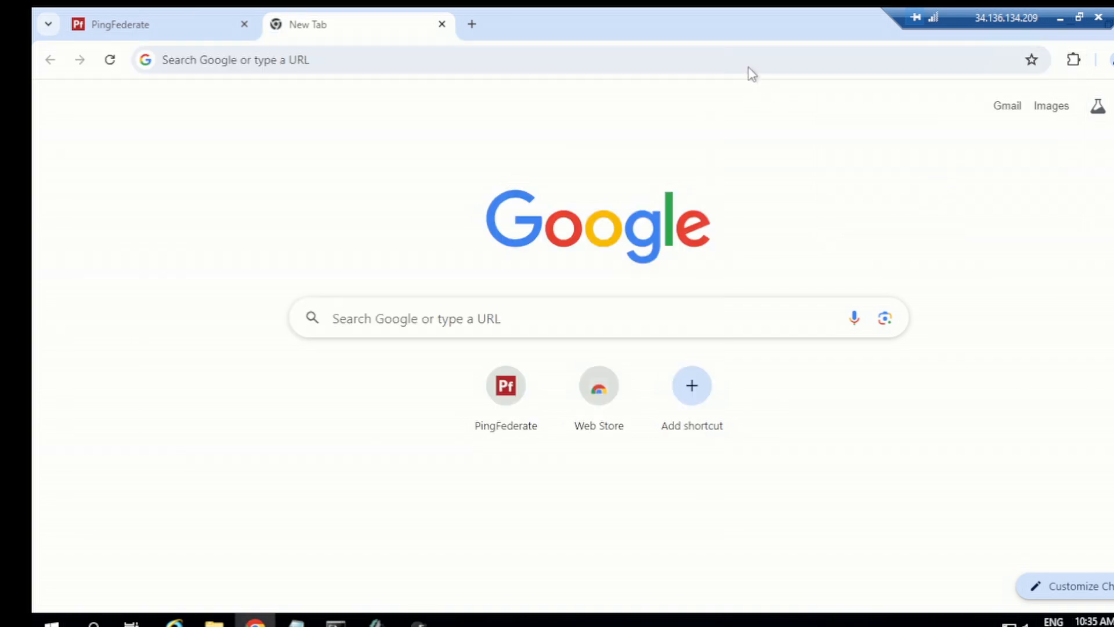
# Step: Load the copied Salesforce URL in the new tab and proceed past the privacy warning for 10.128.0.4
pyautogui.click(720, 54)
pyautogui.hotkey('ctrl', 'v')
pyautogui.press('Return')
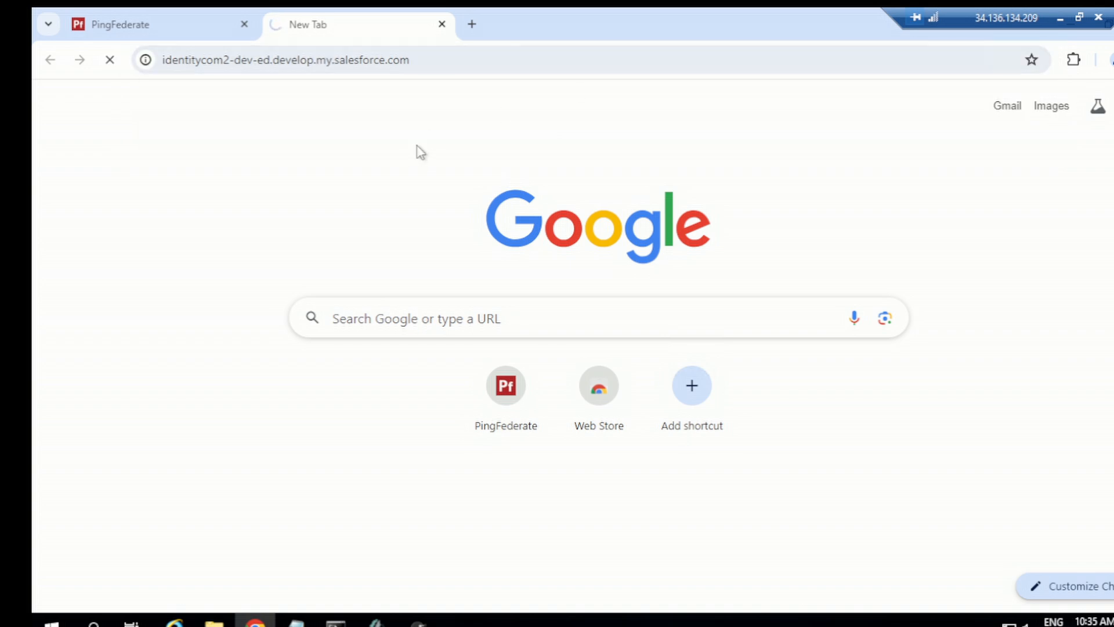
pyautogui.click(401, 496)
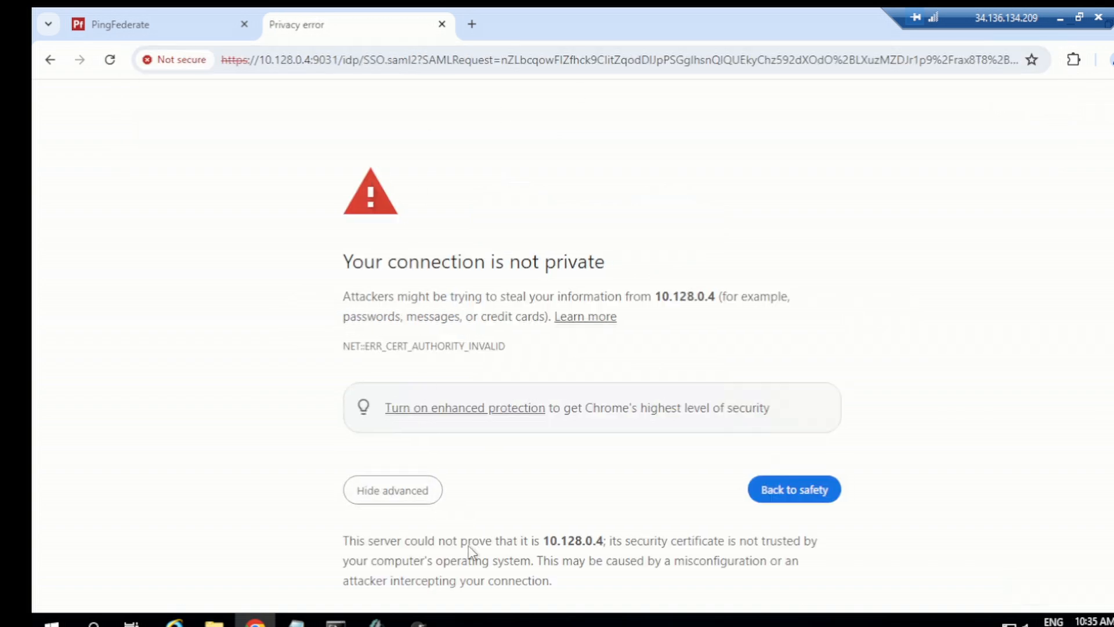
pyautogui.scroll(-1, 458, 557)
pyautogui.click(402, 566)
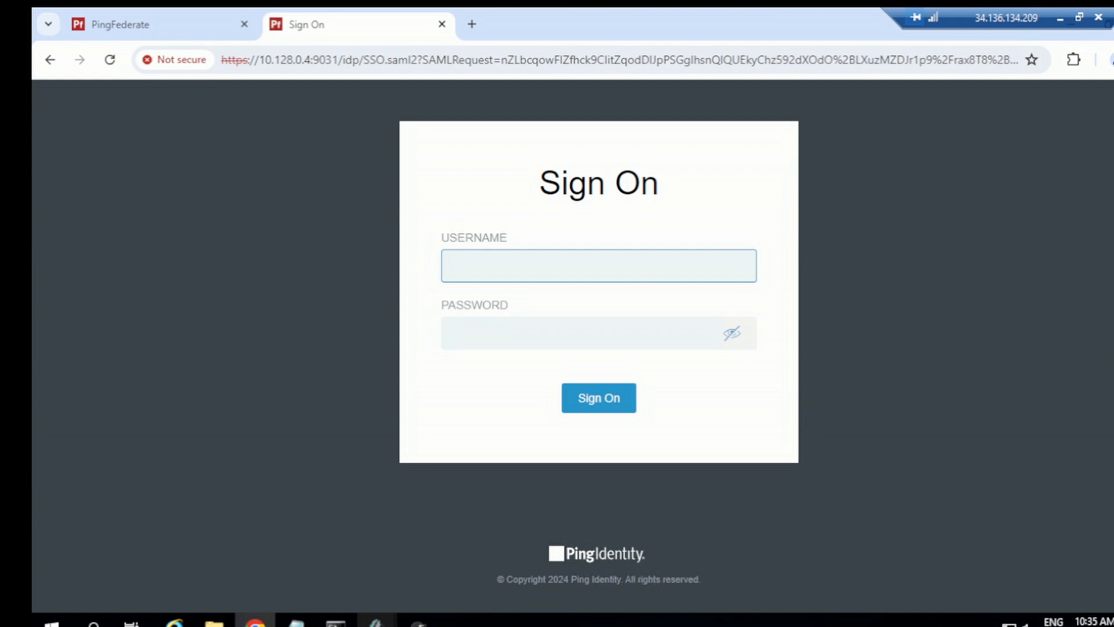
# Step: Copy the Salesforce username from the notes and sign on to PingFederate with that username and the account password
pyautogui.click(296, 619)
pyautogui.click(268, 552)
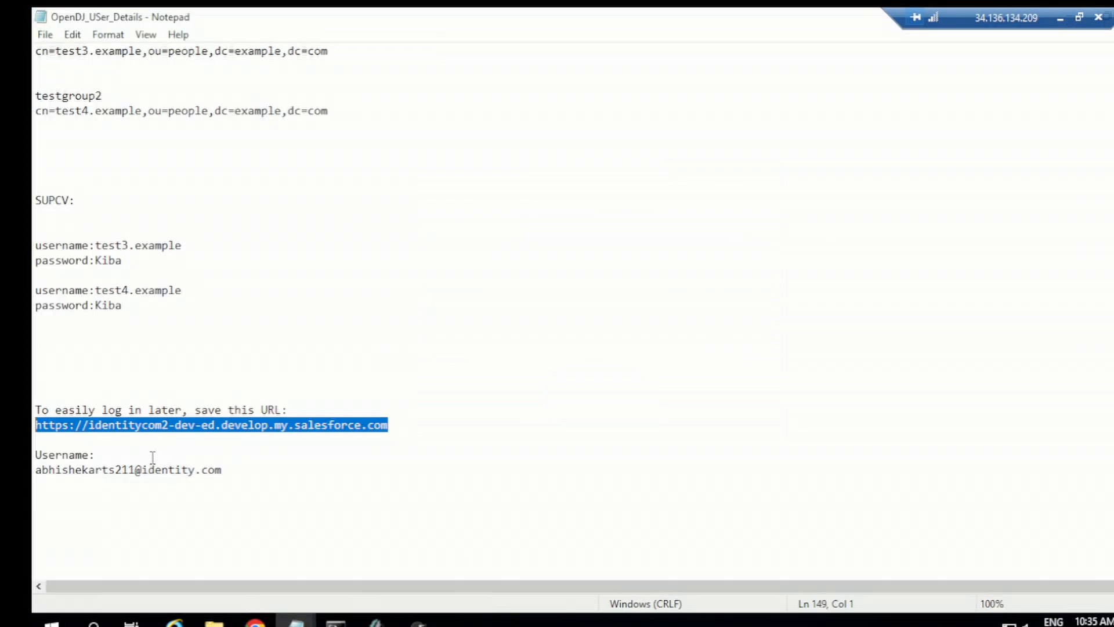
pyautogui.moveTo(222, 472); pyautogui.dragTo(33, 473)
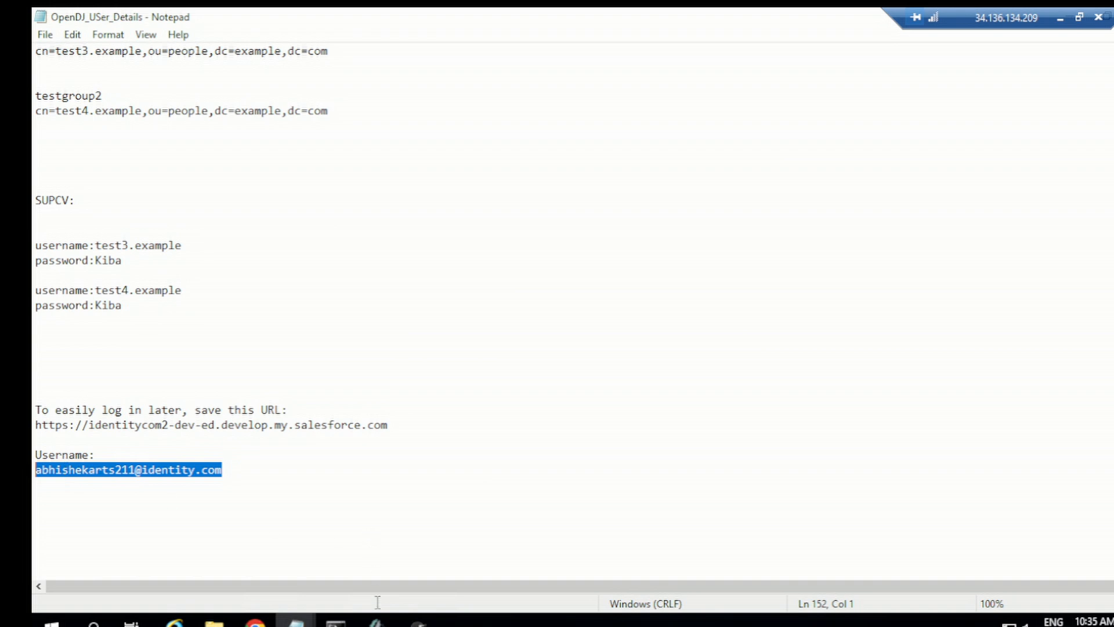
pyautogui.click(255, 620)
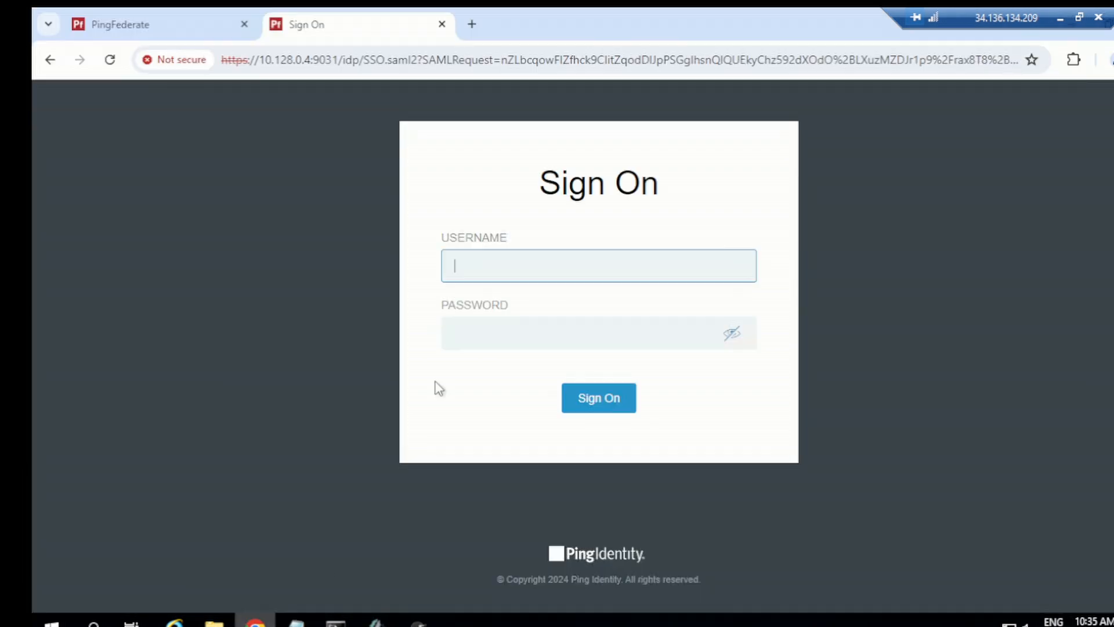
pyautogui.hotkey('ctrl', 'v')
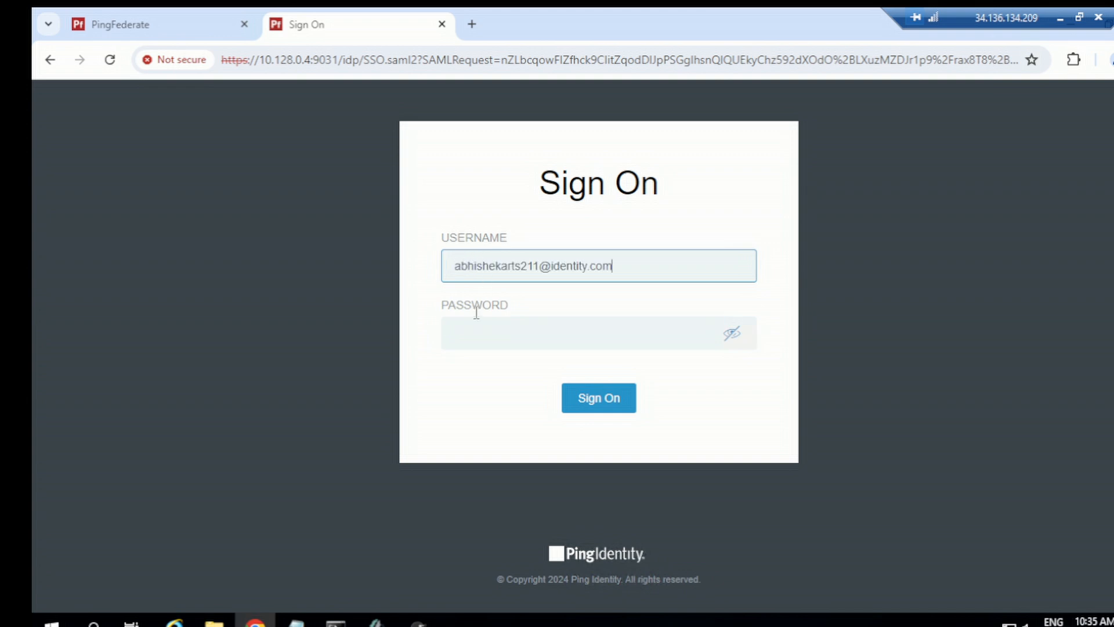
pyautogui.click(471, 326)
pyautogui.hotkey('ctrl', 'v')
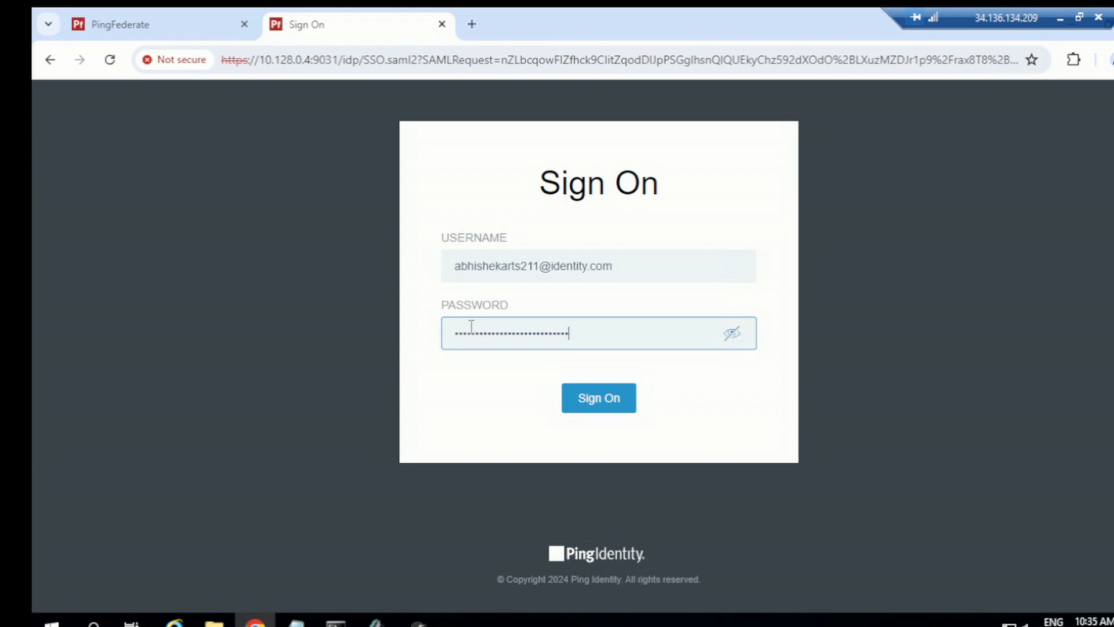
pyautogui.click(620, 405)
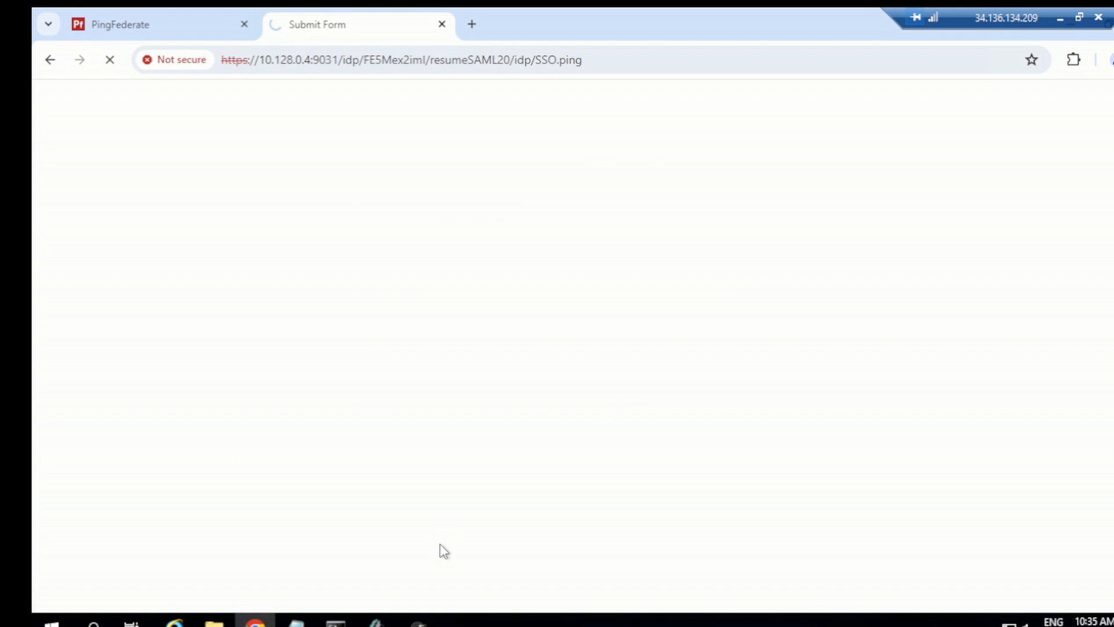
# Step: Examine the SAML response posted to Salesforce in SAML-tracer, including its assertion subject and attribute statement
pyautogui.click(417, 620)
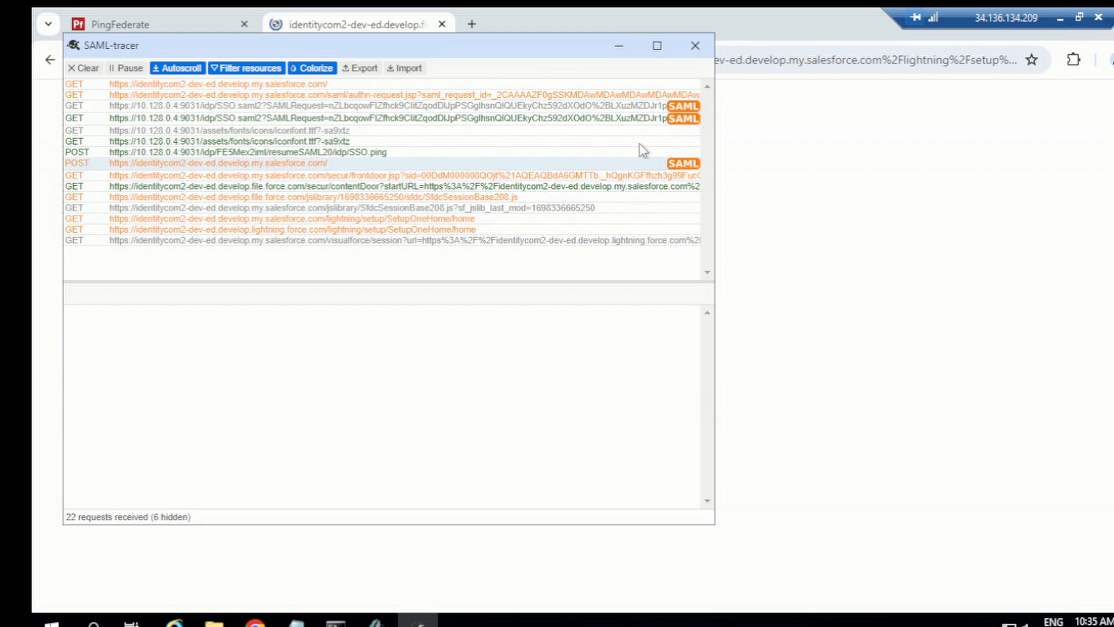
pyautogui.click(651, 164)
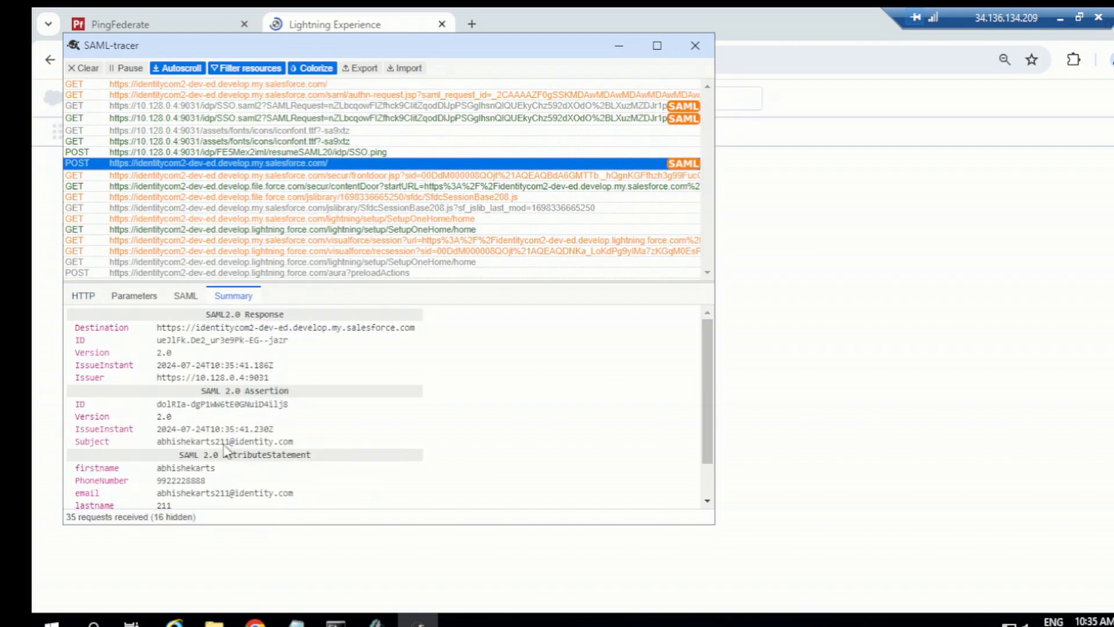
pyautogui.scroll(-2, 259, 416)
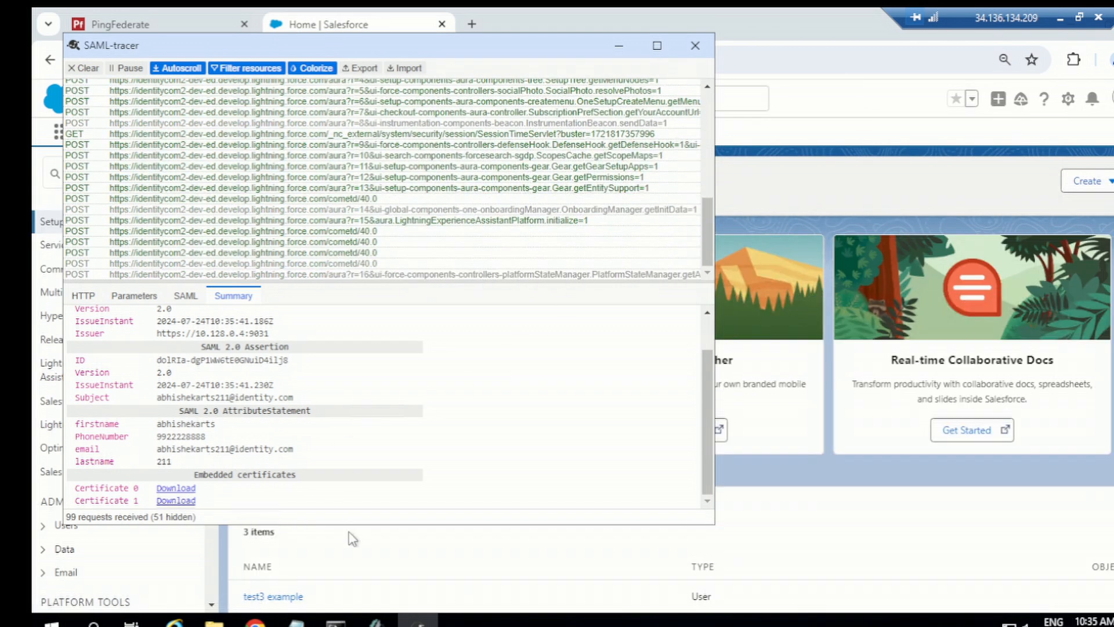
# Step: Check the signed-on user's attributes in the OpenDJ directory entry, return to Salesforce and dismiss its notification request
pyautogui.click(375, 623)
pyautogui.click(487, 539)
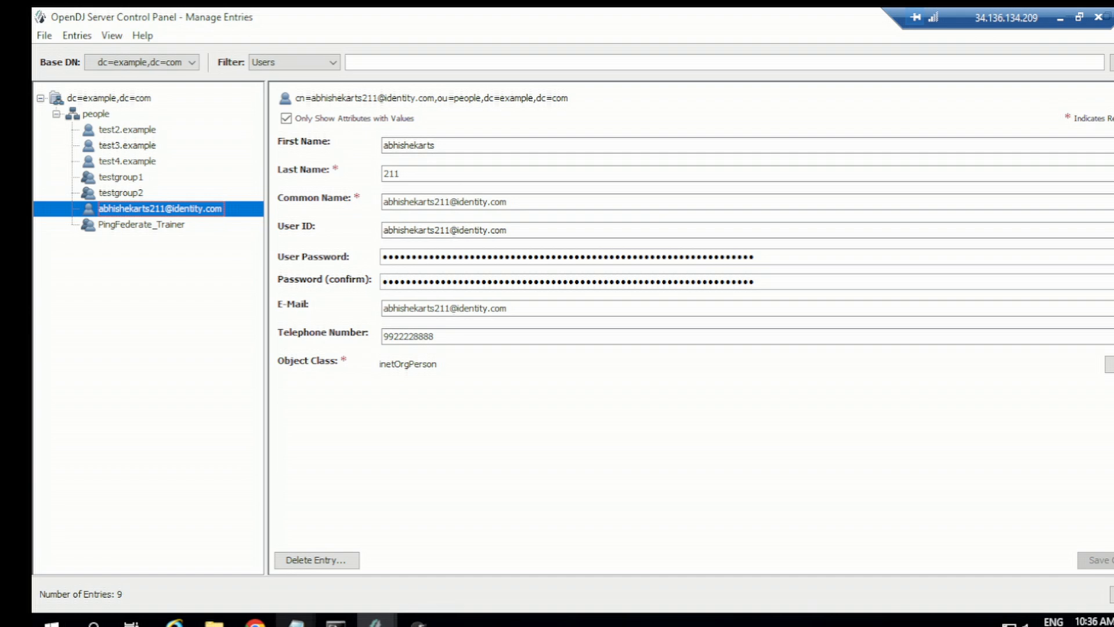
pyautogui.click(324, 554)
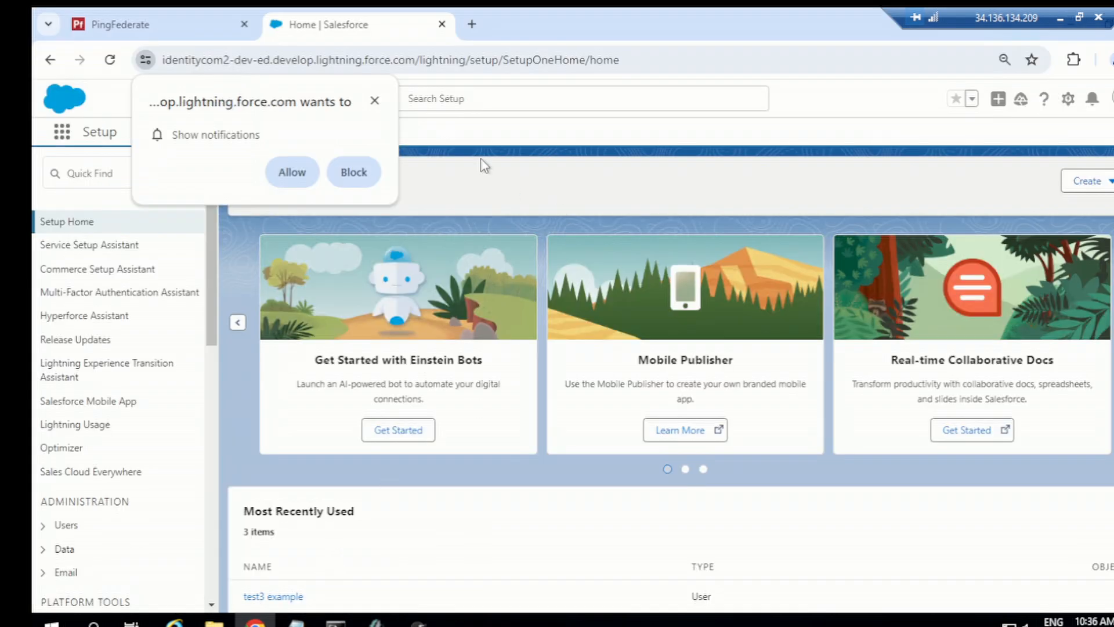
pyautogui.click(375, 101)
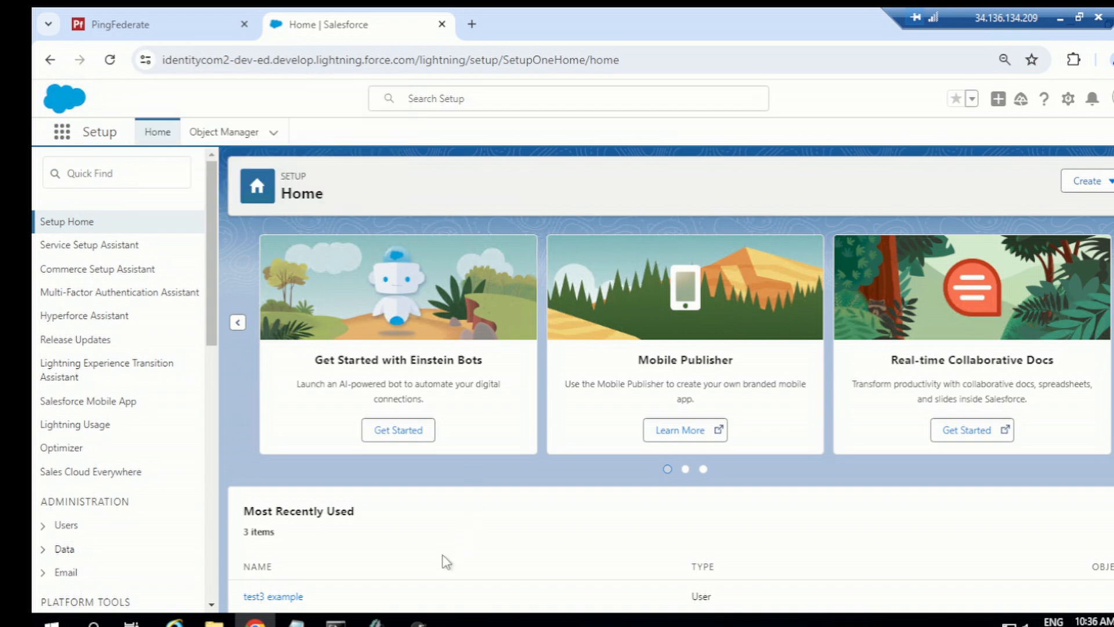
# Step: Revisit the Salesforce SAML response in SAML-tracer, copy its assertion subject and close the tracer
pyautogui.click(418, 620)
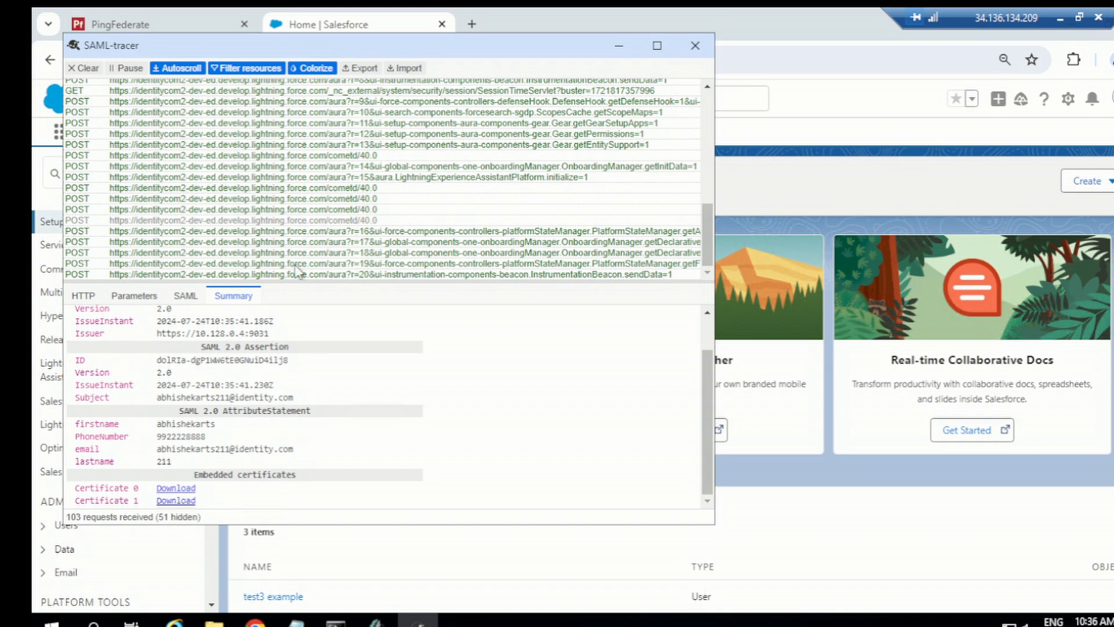
pyautogui.scroll(10, 569, 155)
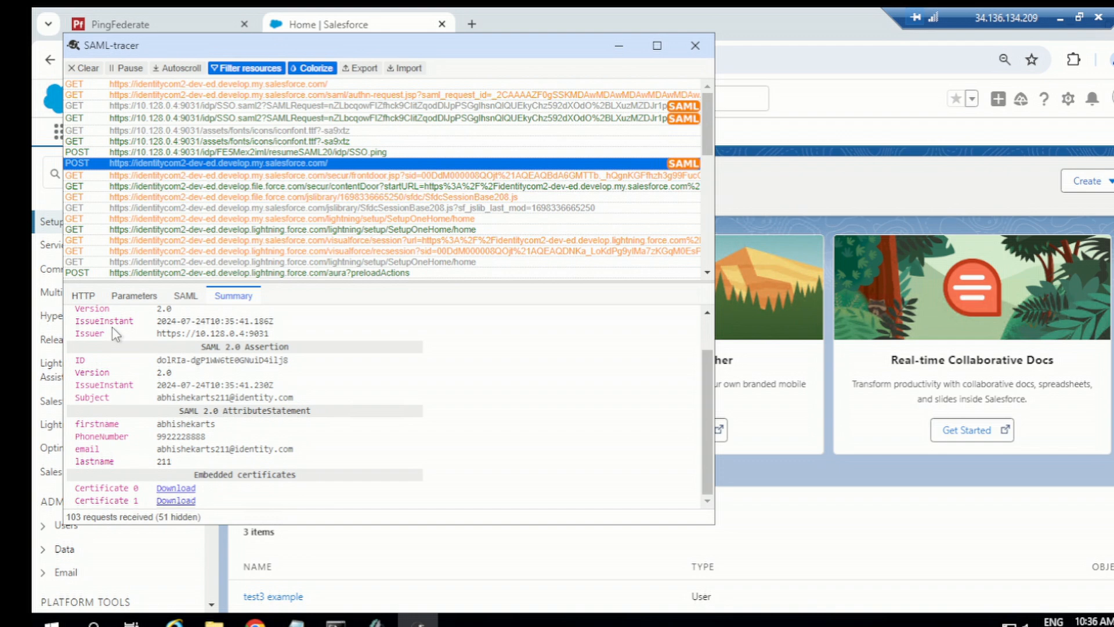
pyautogui.moveTo(158, 397); pyautogui.dragTo(293, 398)
pyautogui.hotkey('ctrl', 'c')
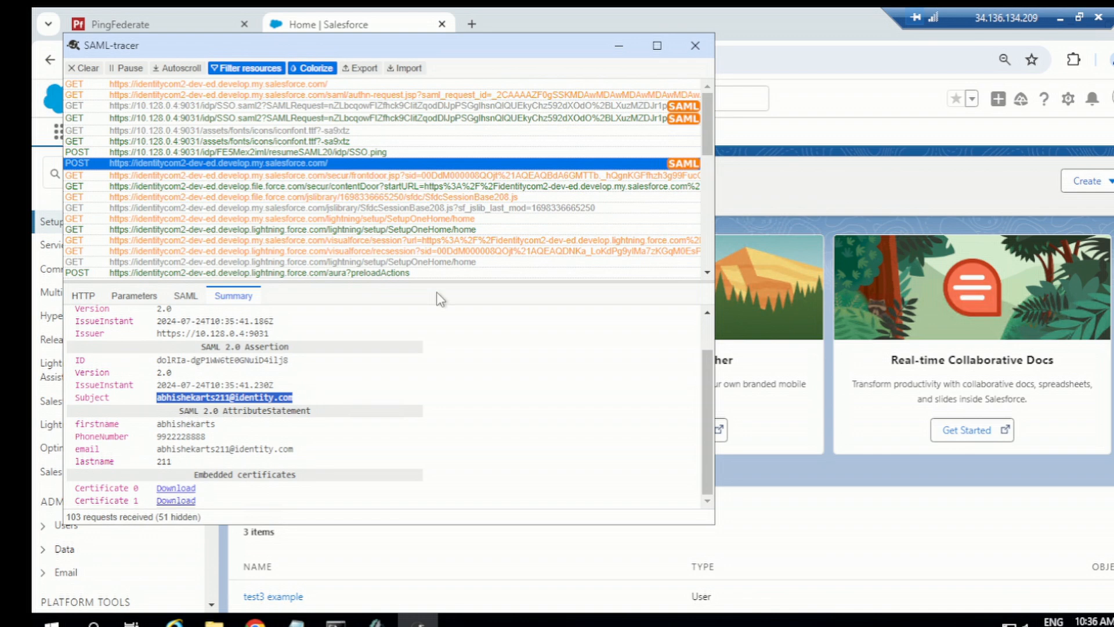
pyautogui.click(620, 45)
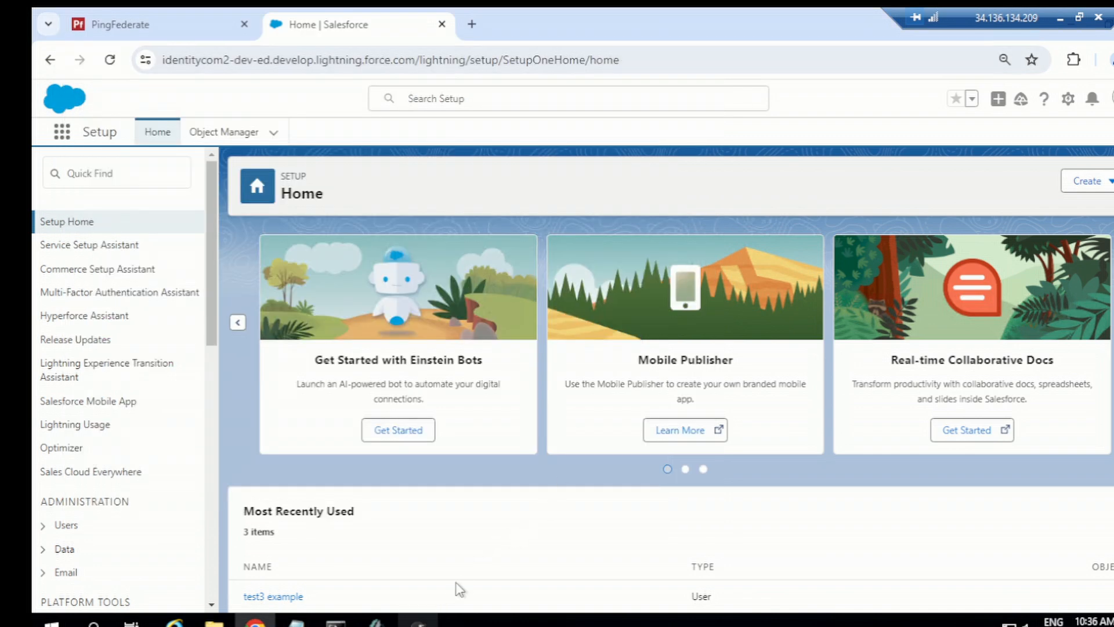
pyautogui.click(433, 619)
pyautogui.click(695, 47)
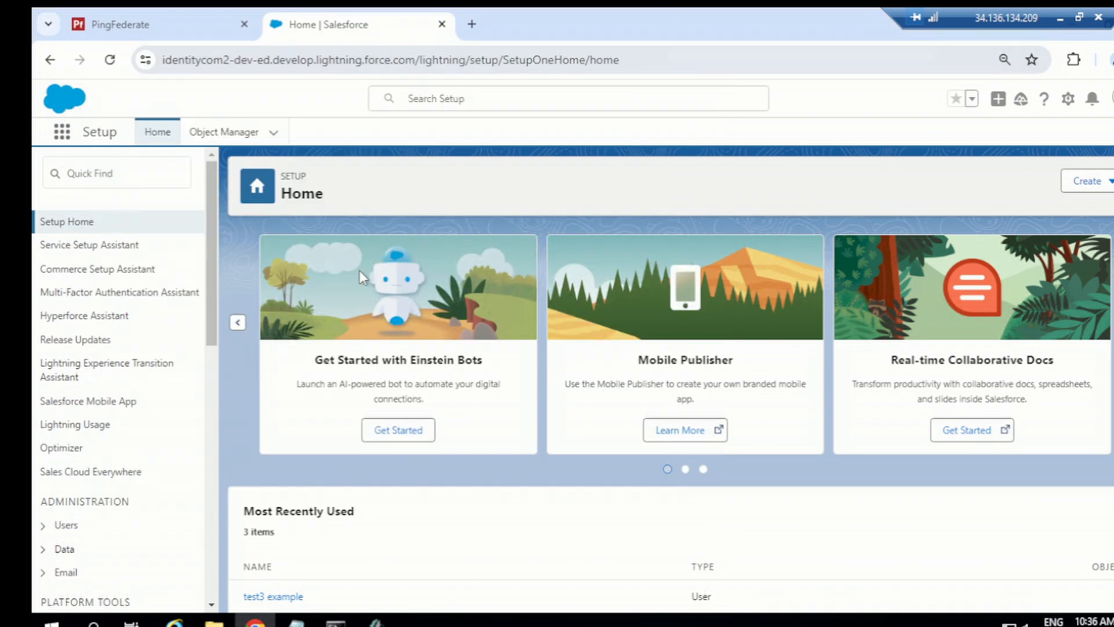
# Step: Open the Users list under Administration in Salesforce Setup and review the usernames and profiles
pyautogui.scroll(-2, 86, 505)
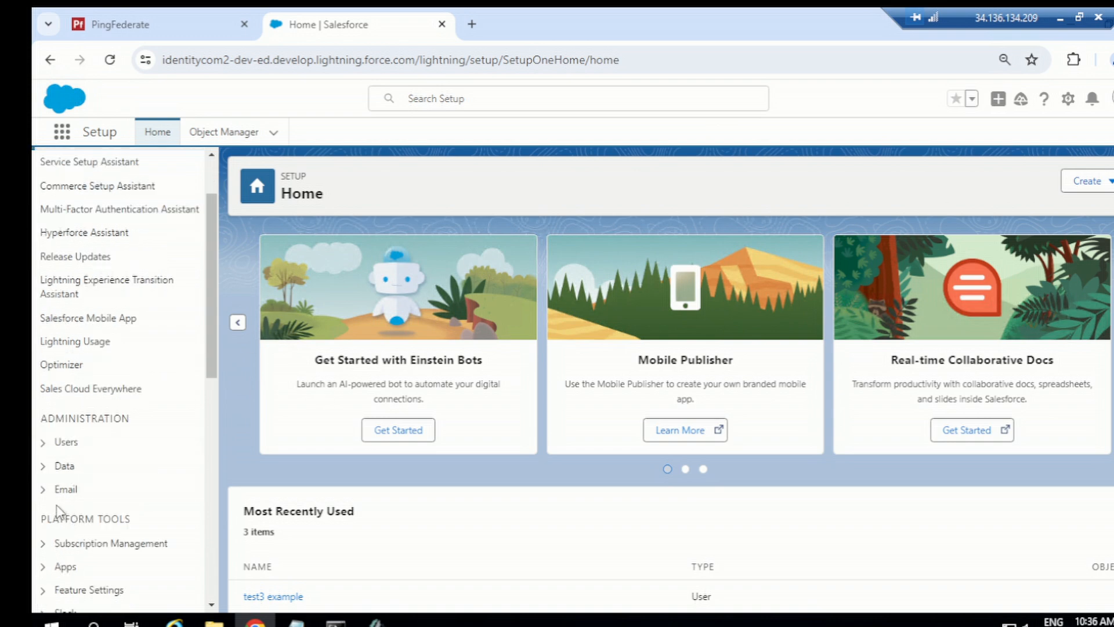
pyautogui.click(44, 444)
pyautogui.scroll(-3, 98, 464)
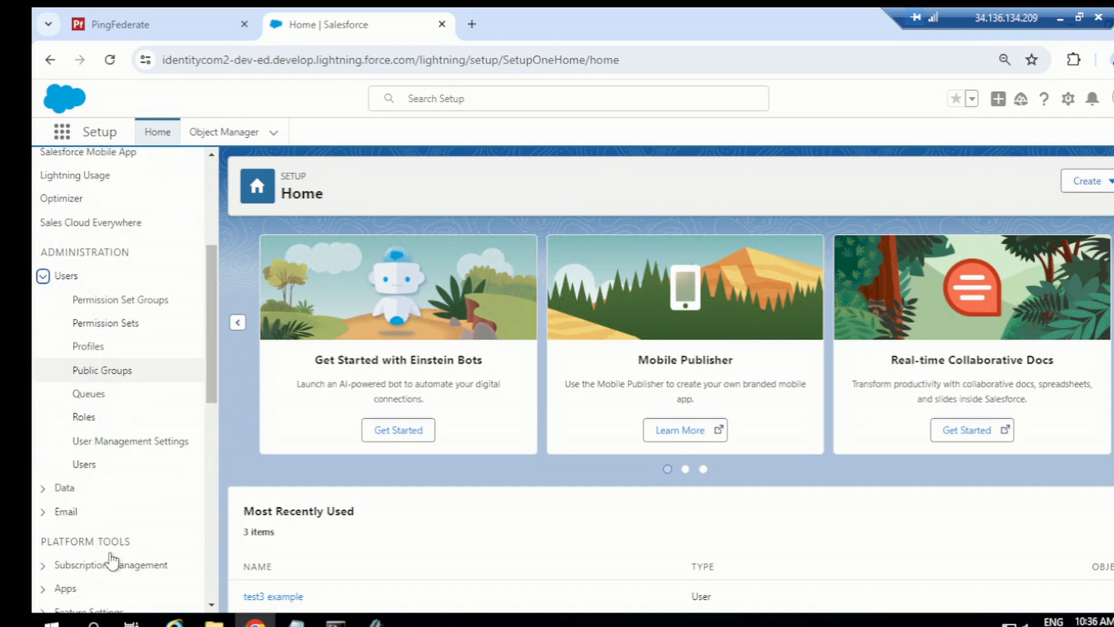
pyautogui.click(87, 467)
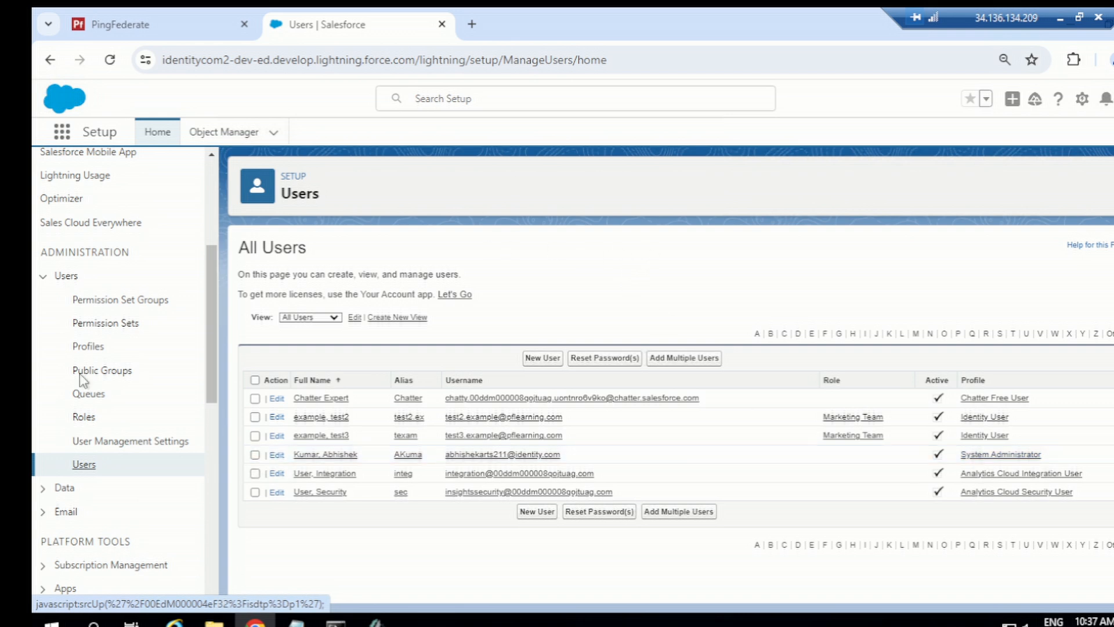
# Step: Search Salesforce Setup for "Single Sign", review the Single Sign-On Settings page and close the Salesforce tab
pyautogui.scroll(-5, 142, 322)
pyautogui.scroll(10, 142, 322)
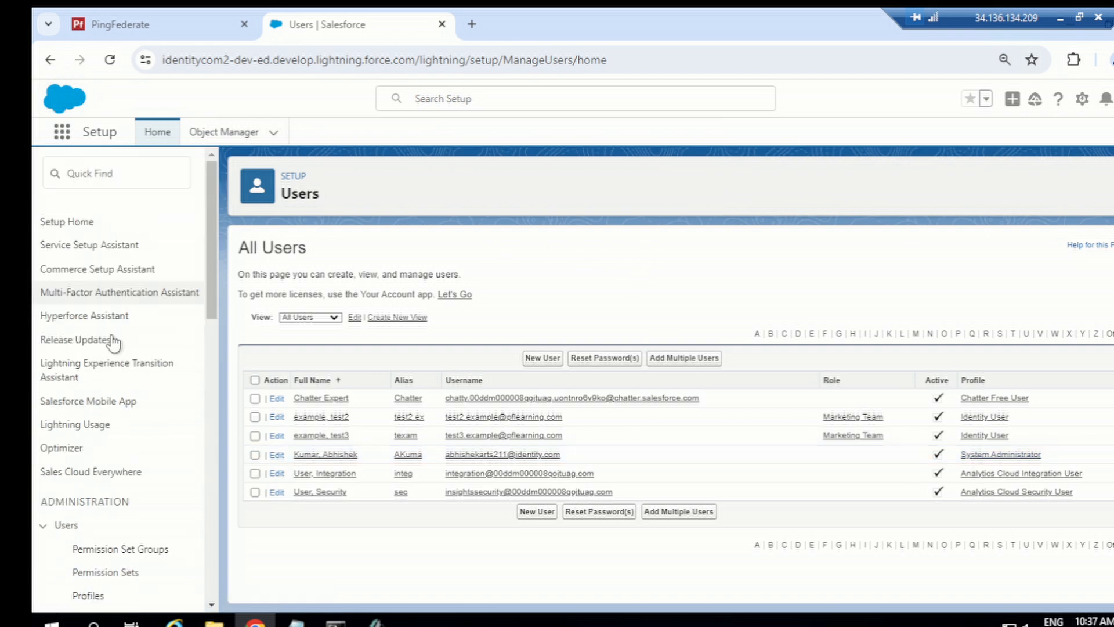
pyautogui.click(88, 176)
pyautogui.write('SSO')
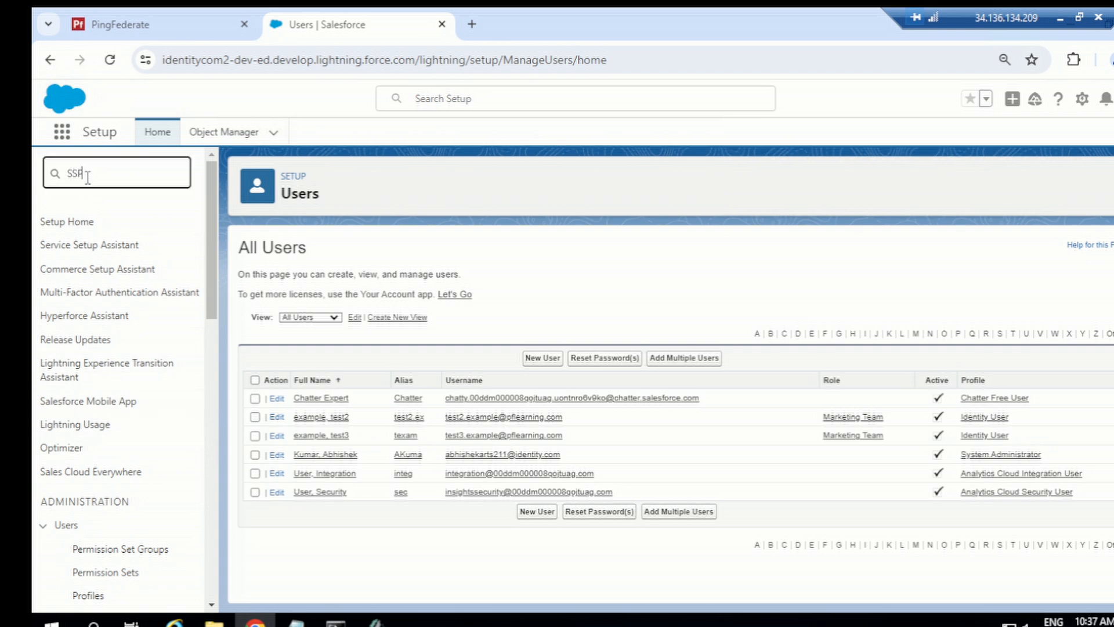
pyautogui.write('S')
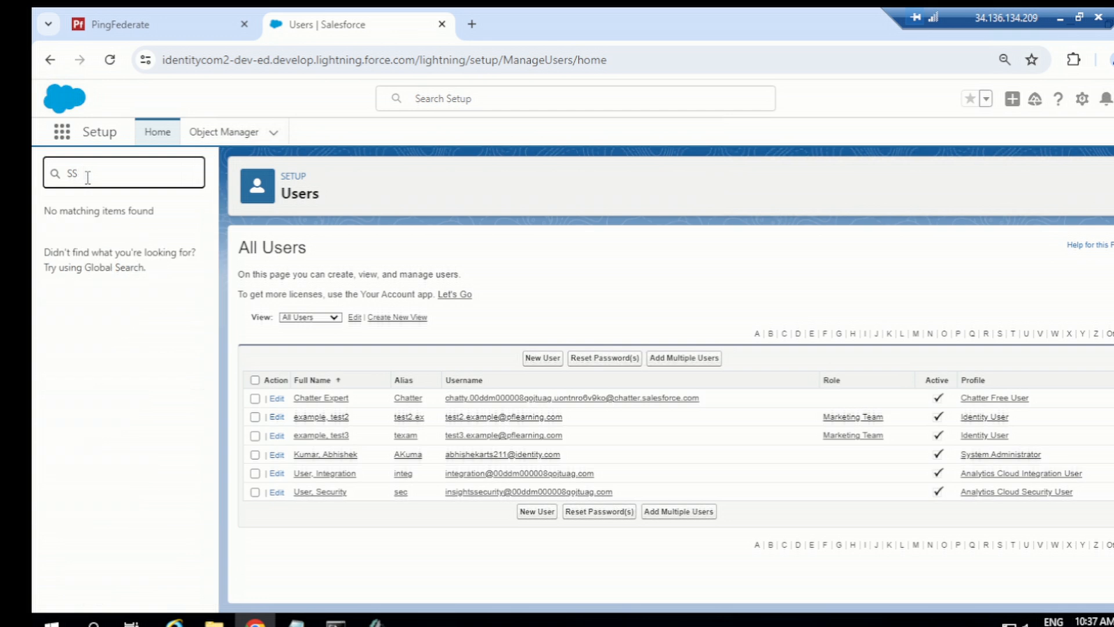
pyautogui.write('PO')
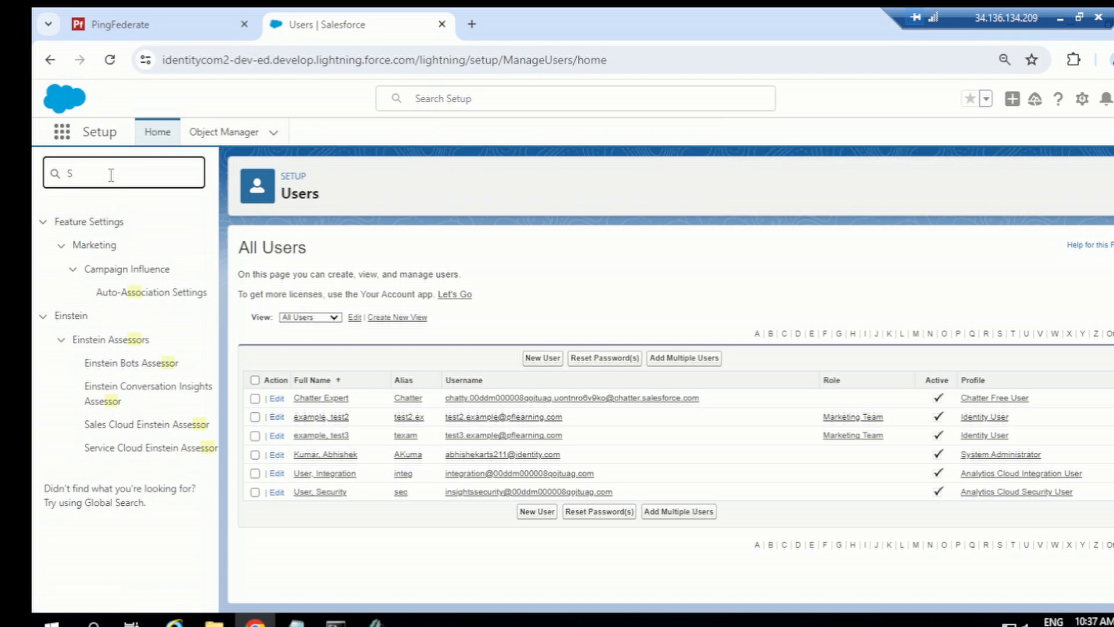
pyautogui.write('Single Sign')
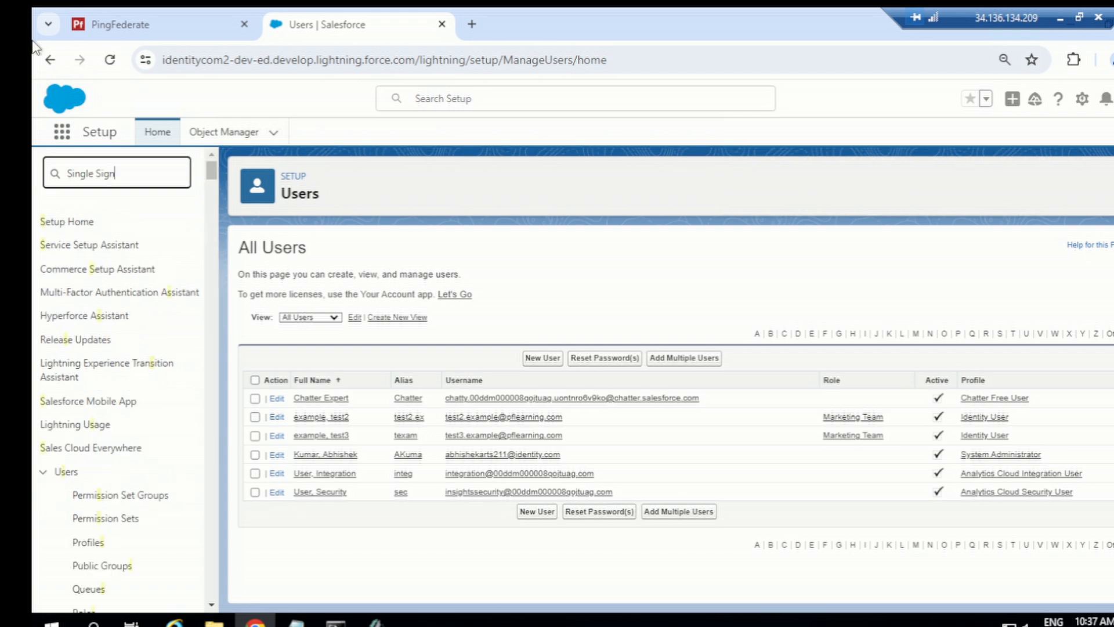
pyautogui.click(122, 254)
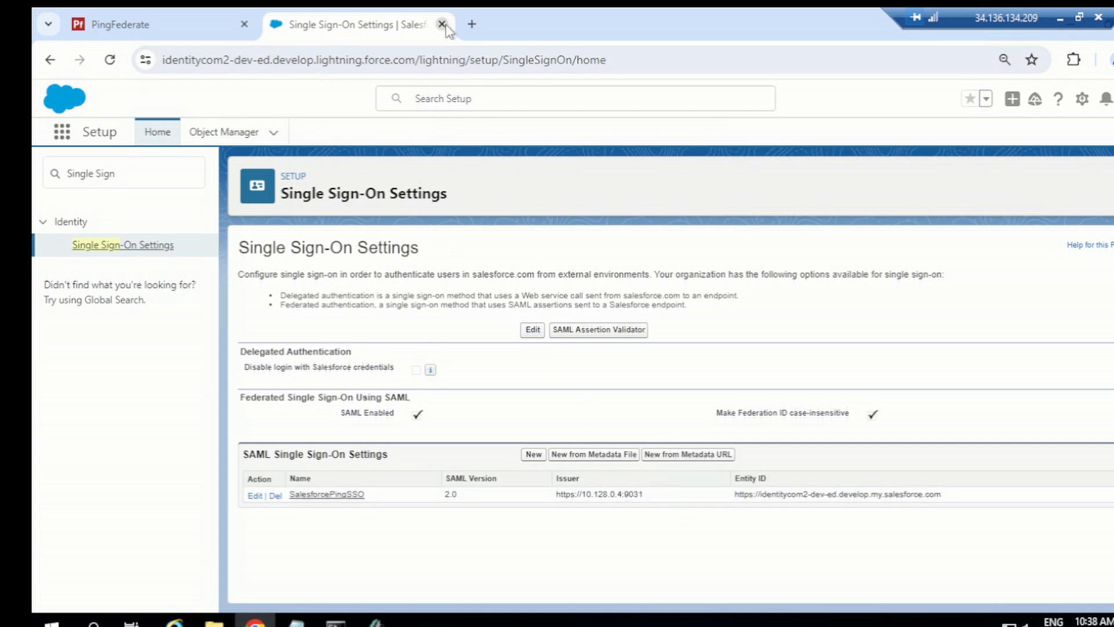
pyautogui.hotkey('ctrl', 'w')
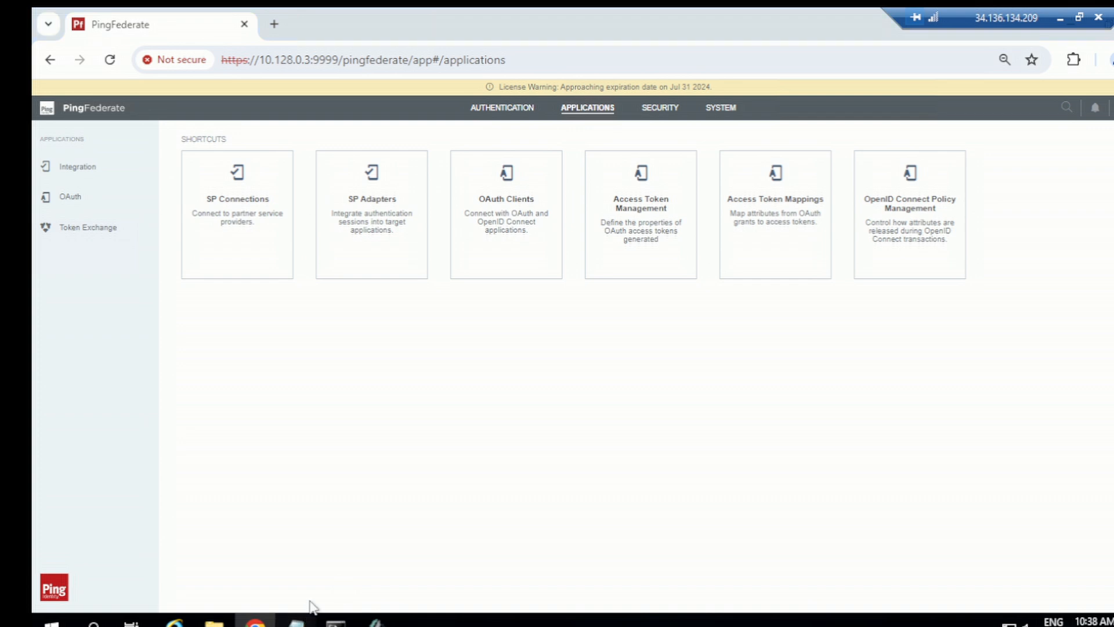
# Step: Check the SUPCV test user entries in the OpenDJ_USer_Details notes and return to Chrome with a new tab
pyautogui.click(296, 619)
pyautogui.click(243, 561)
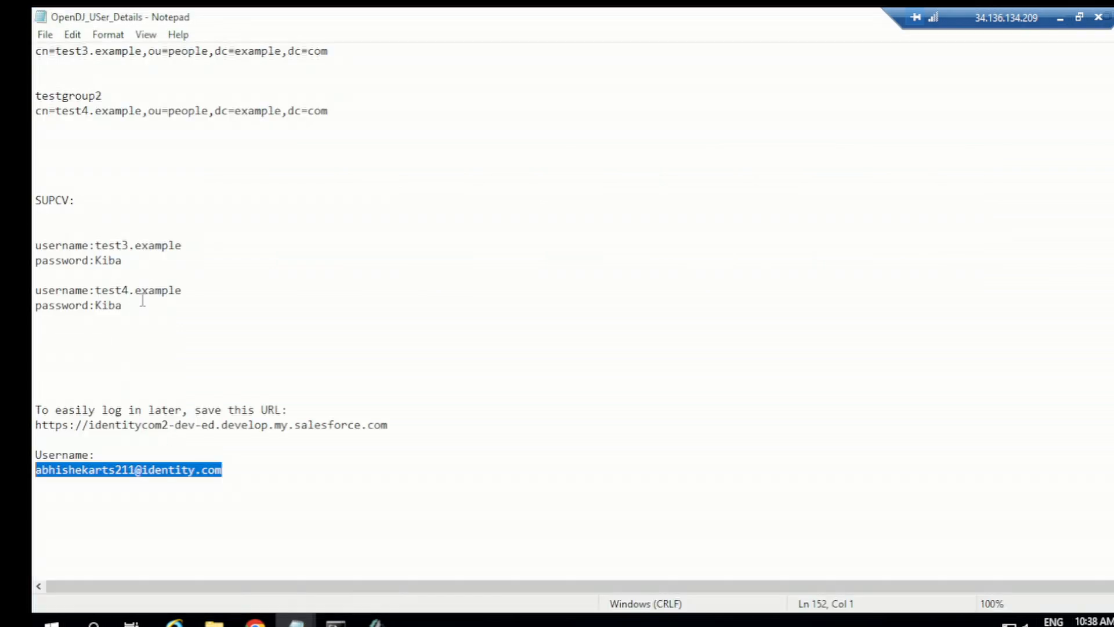
pyautogui.moveTo(123, 306); pyautogui.dragTo(51, 254)
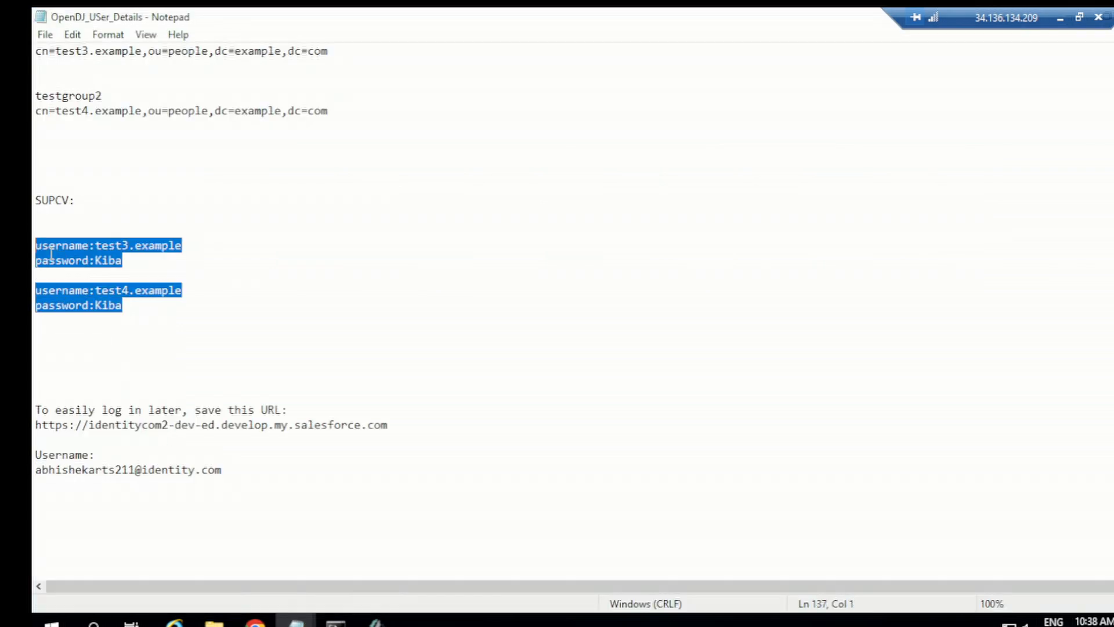
pyautogui.click(321, 308)
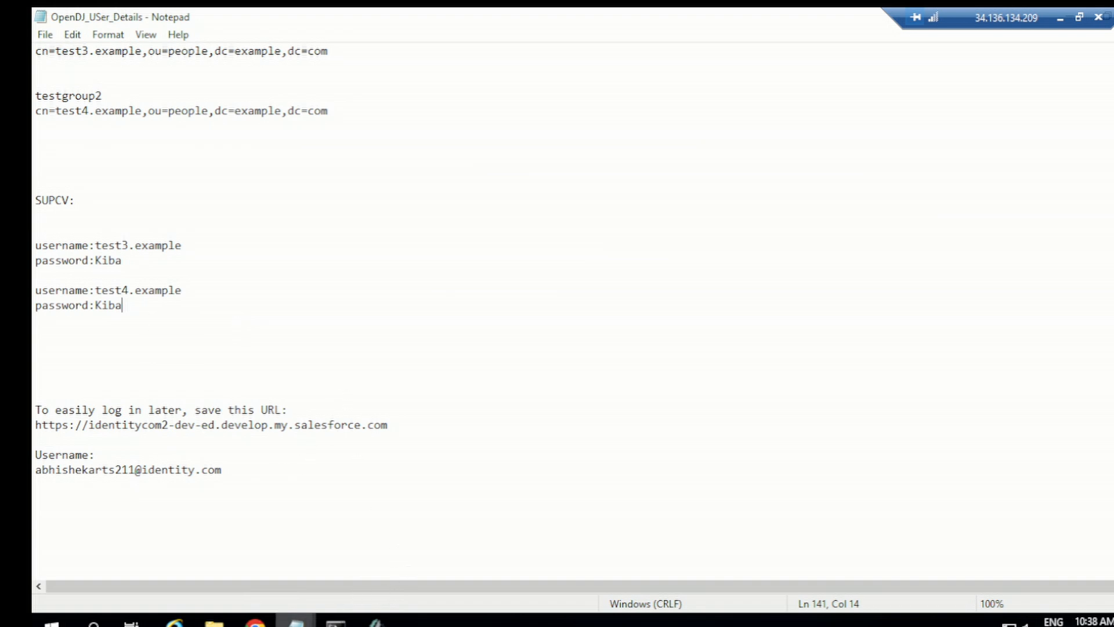
pyautogui.click(255, 620)
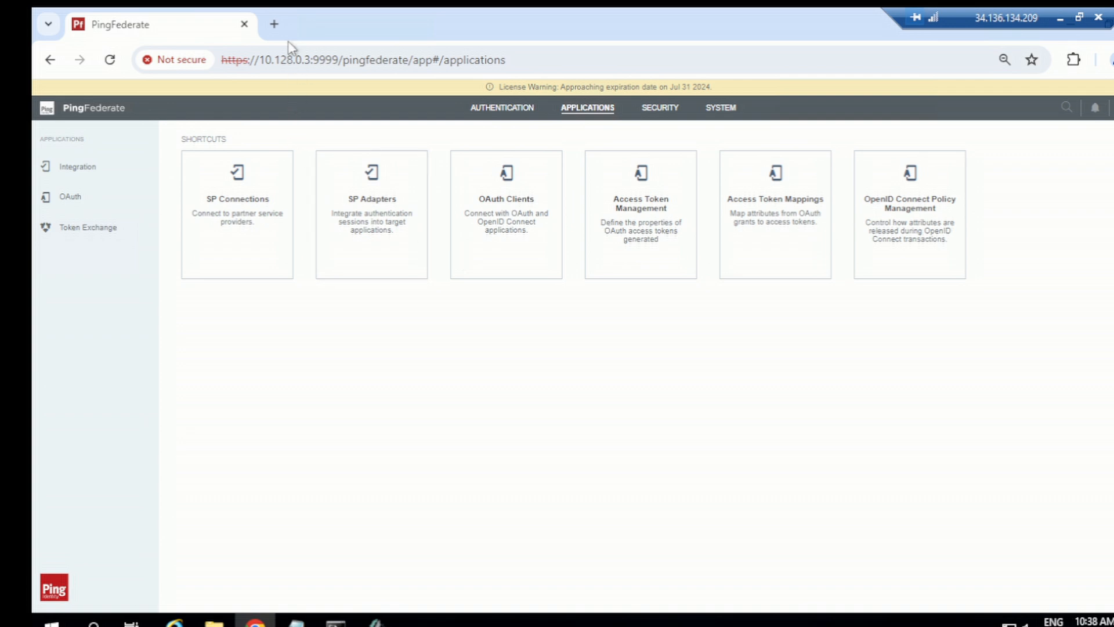
pyautogui.click(274, 24)
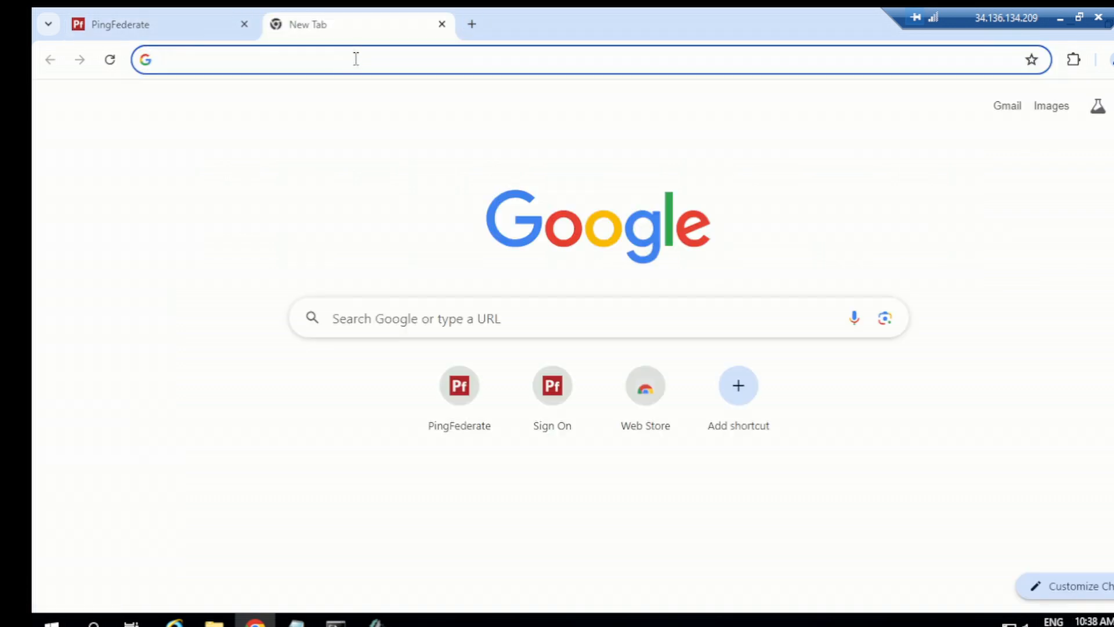
pyautogui.hotkey('ctrl', 'v')
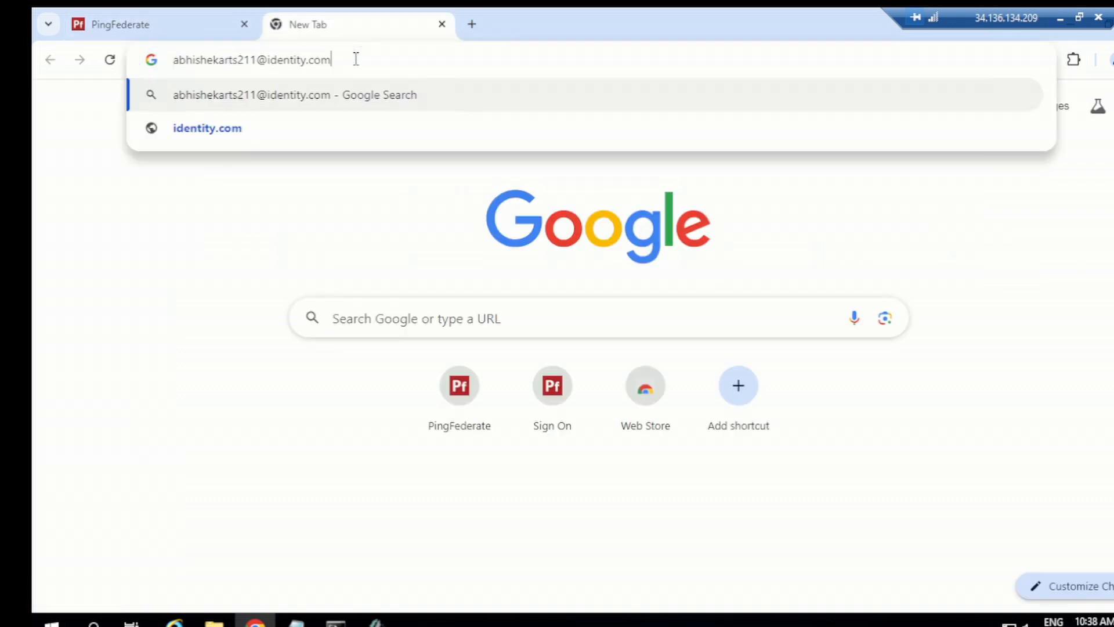
pyautogui.press('BackSpace')
pyautogui.press('BackSpace')
pyautogui.press('BackSpace')
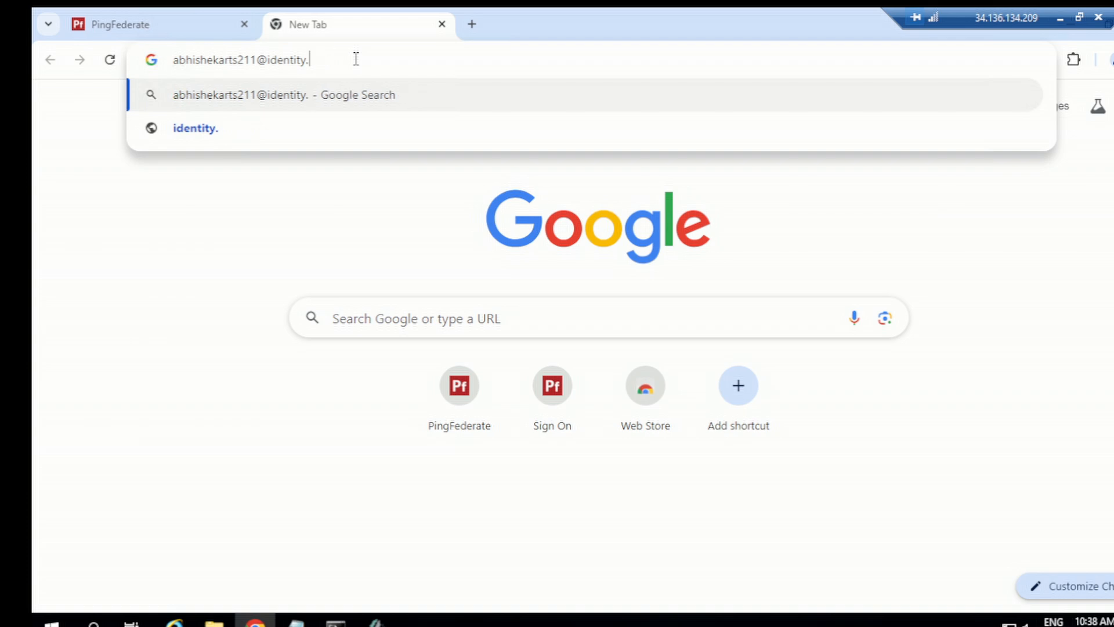
pyautogui.hotkey('ctrl', 'z')
pyautogui.press('BackSpace')
pyautogui.hotkey('ctrl', 'a')
pyautogui.press('BackSpace')
# Step: Copy the Salesforce login URL from the OpenDJ_USer_Details notes in Notepad and load it in the new Chrome tab
pyautogui.moveTo(276, 604)
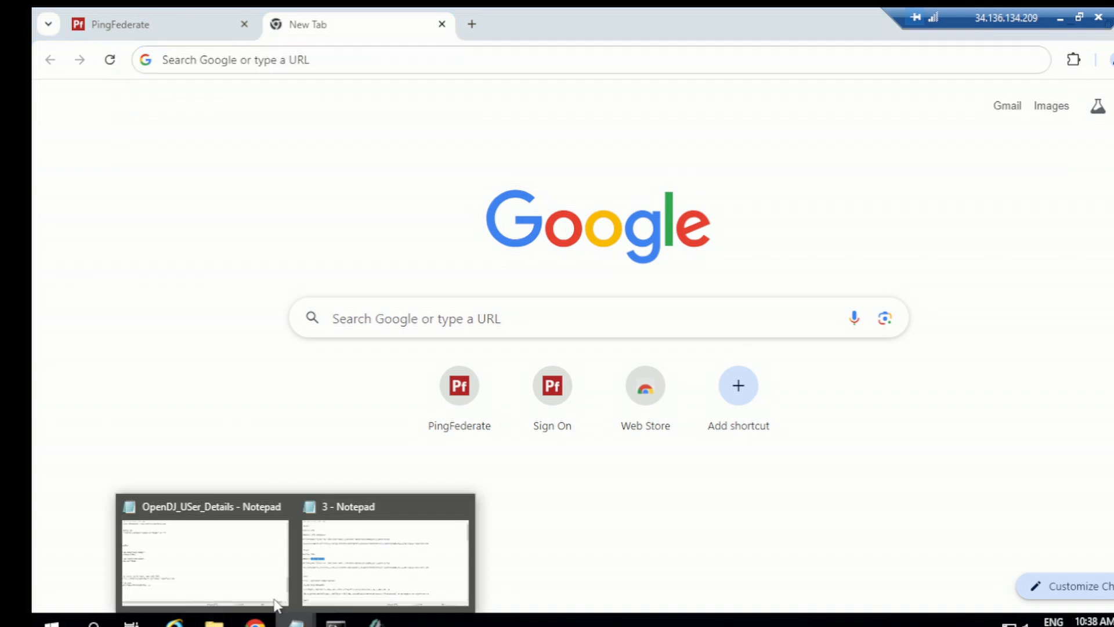
pyautogui.click(219, 545)
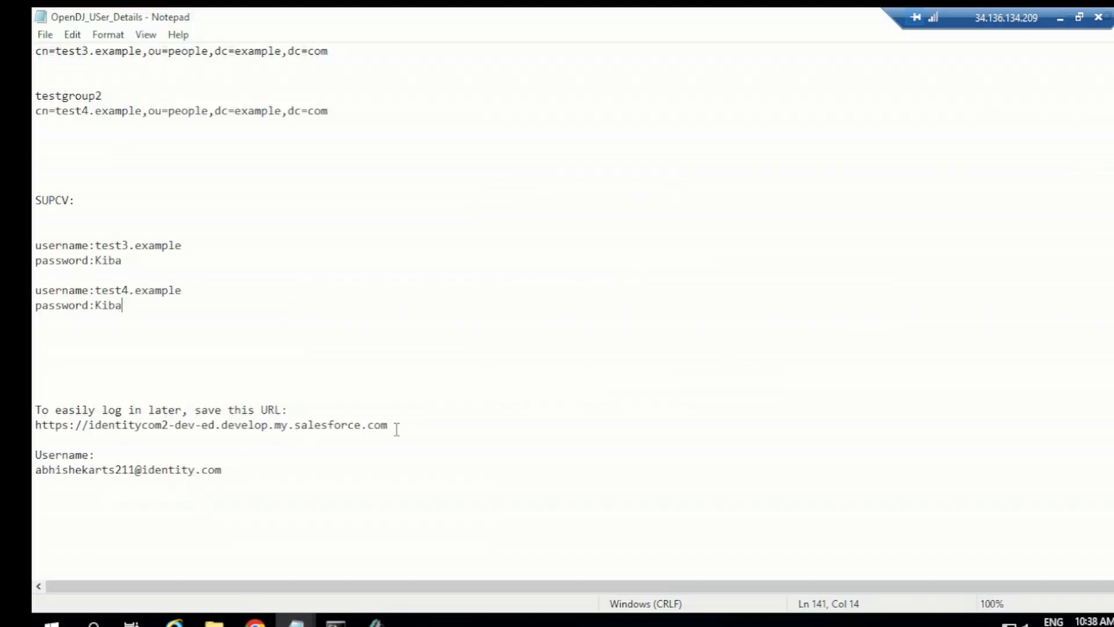
pyautogui.moveTo(388, 425); pyautogui.dragTo(33, 419)
pyautogui.hotkey('ctrl', 'c')
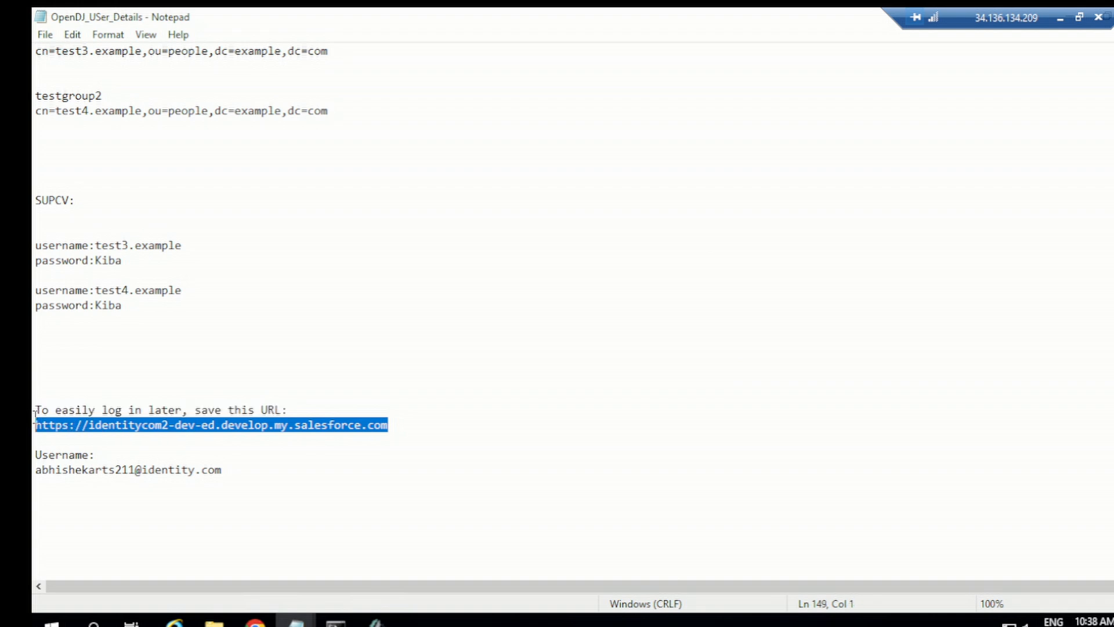
pyautogui.click(256, 620)
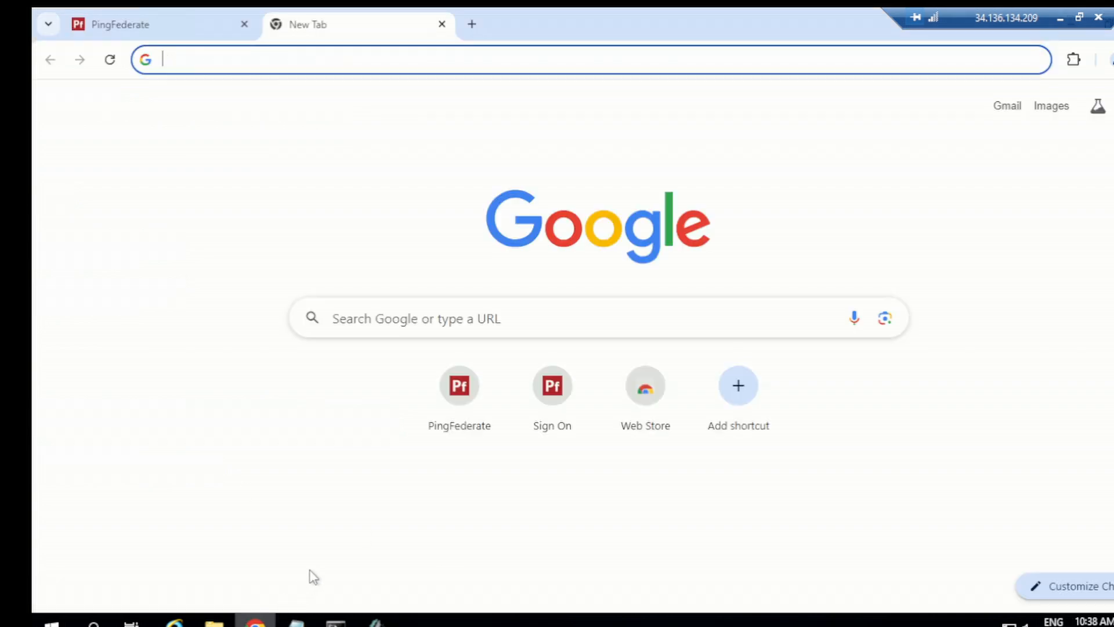
pyautogui.hotkey('ctrl', 'v')
pyautogui.press('Return')
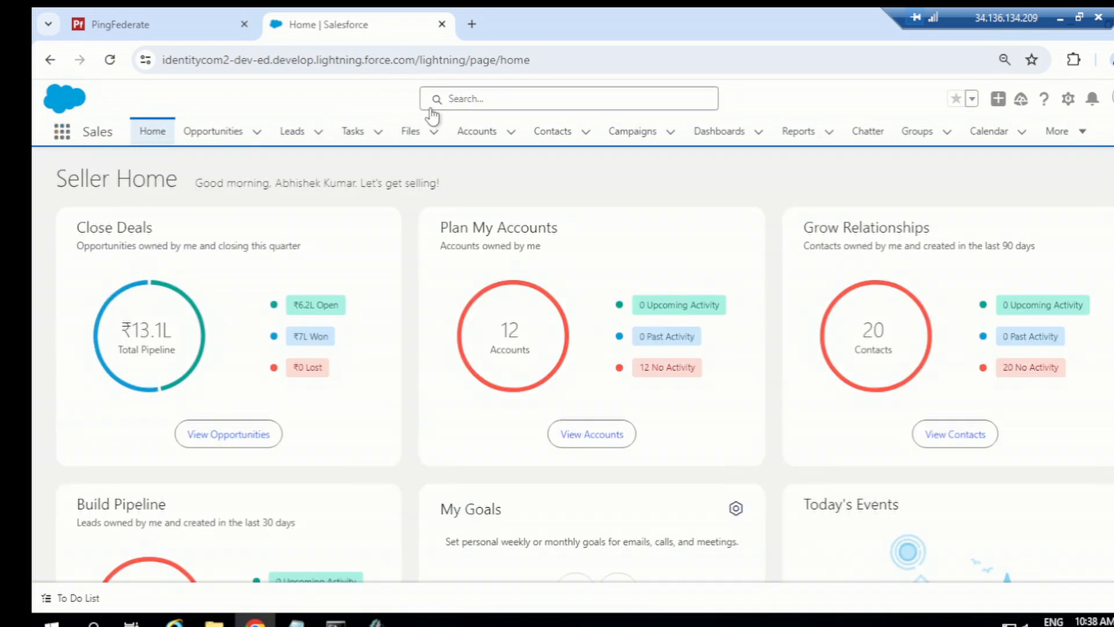
# Step: Dismiss the Salesforce notification request, search for "users" and open the All Users people list
pyautogui.click(473, 100)
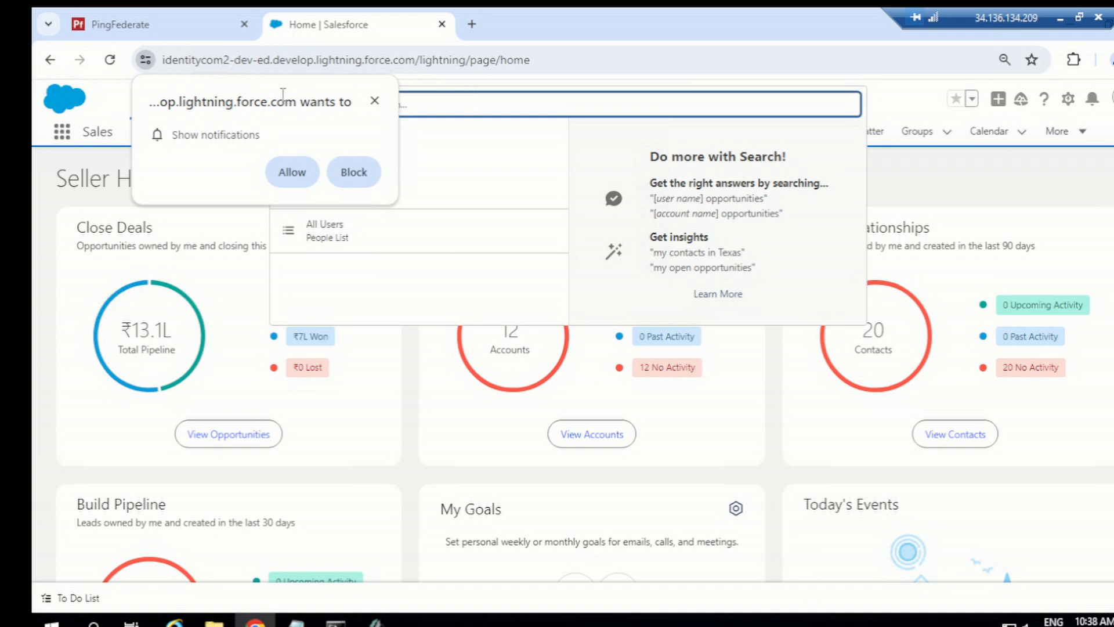
pyautogui.click(374, 100)
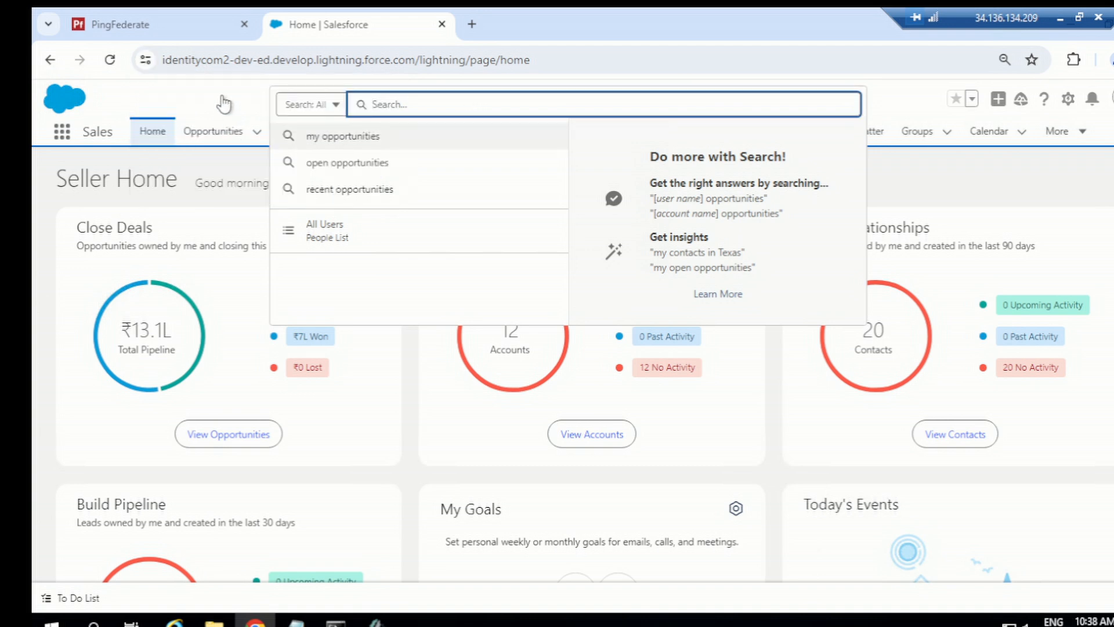
pyautogui.click(241, 100)
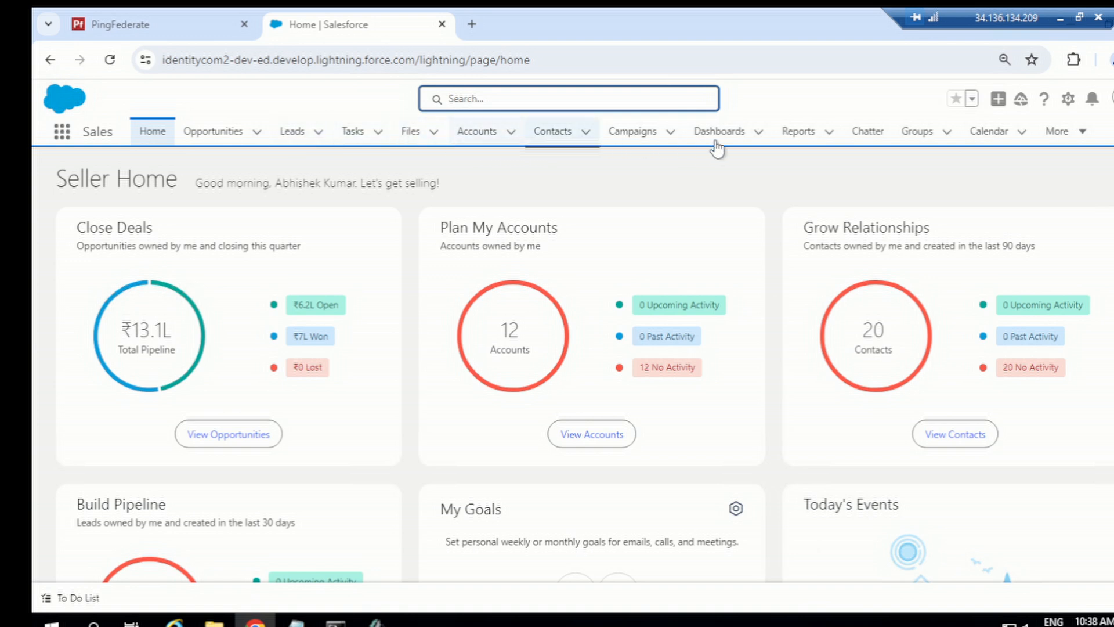
pyautogui.click(531, 101)
pyautogui.write('users')
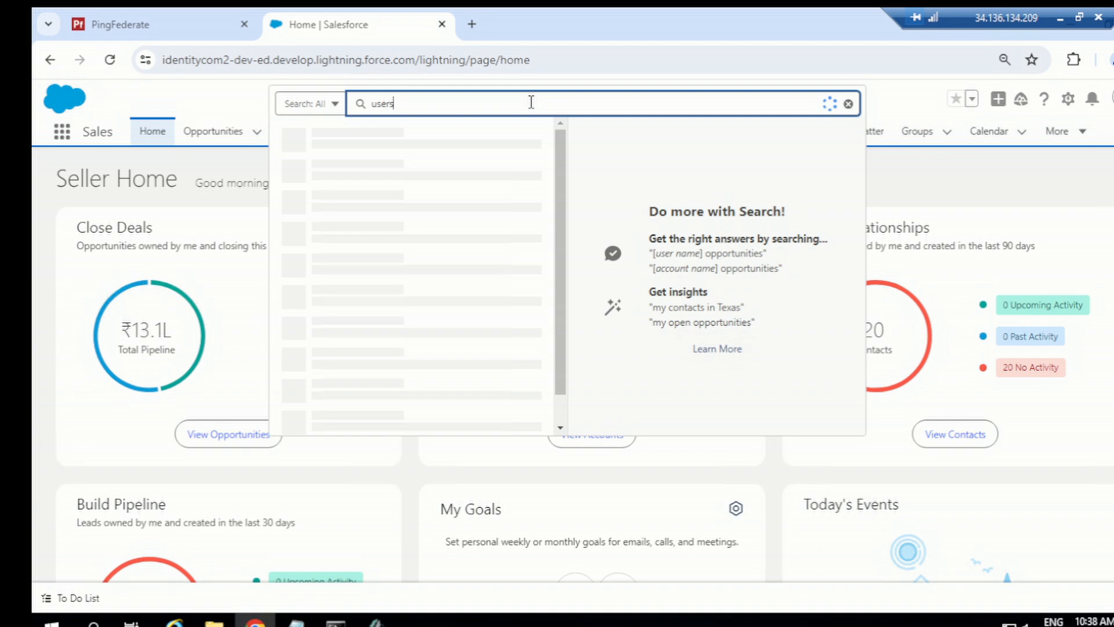
pyautogui.click(340, 143)
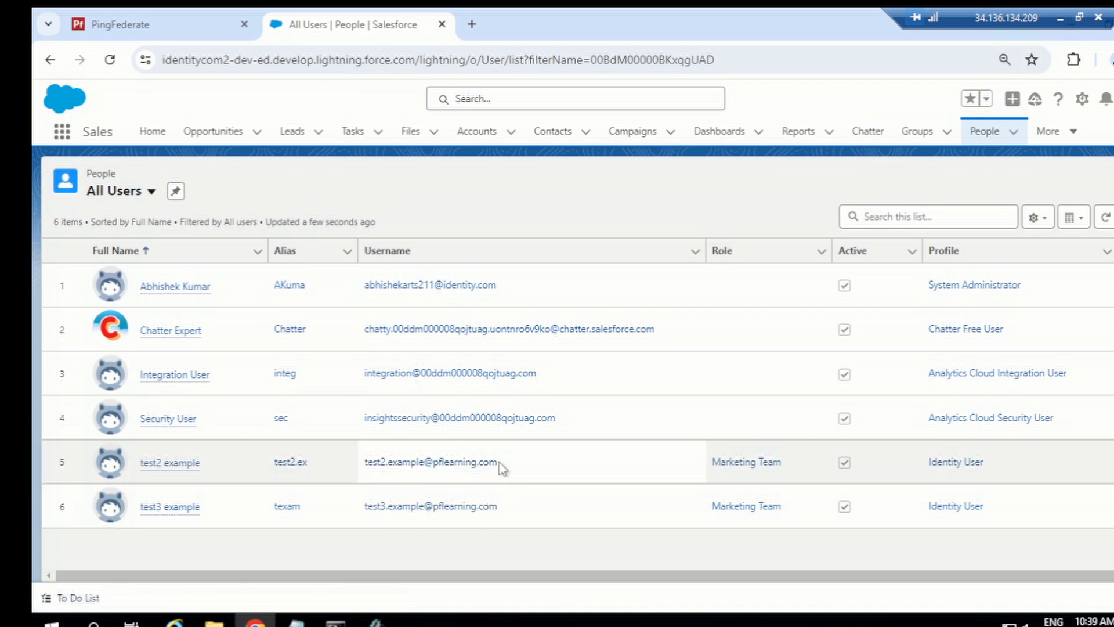
# Step: Revisit the OpenDJ_USer_Details notes, open a new Incognito window in Chrome and return to the Salesforce window
pyautogui.moveTo(295, 620)
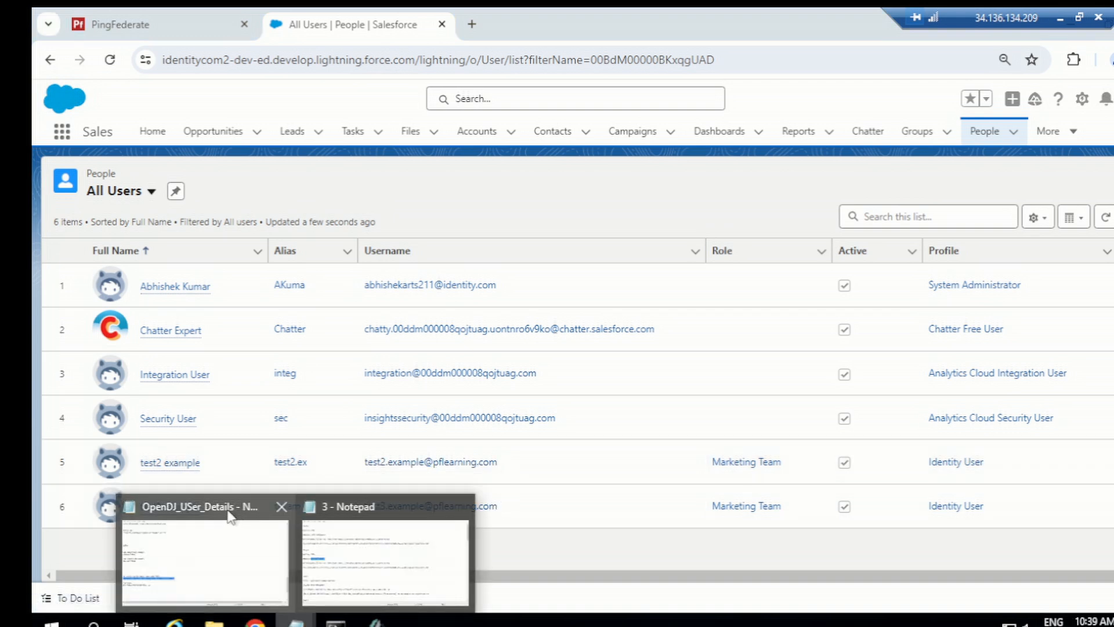
pyautogui.click(183, 546)
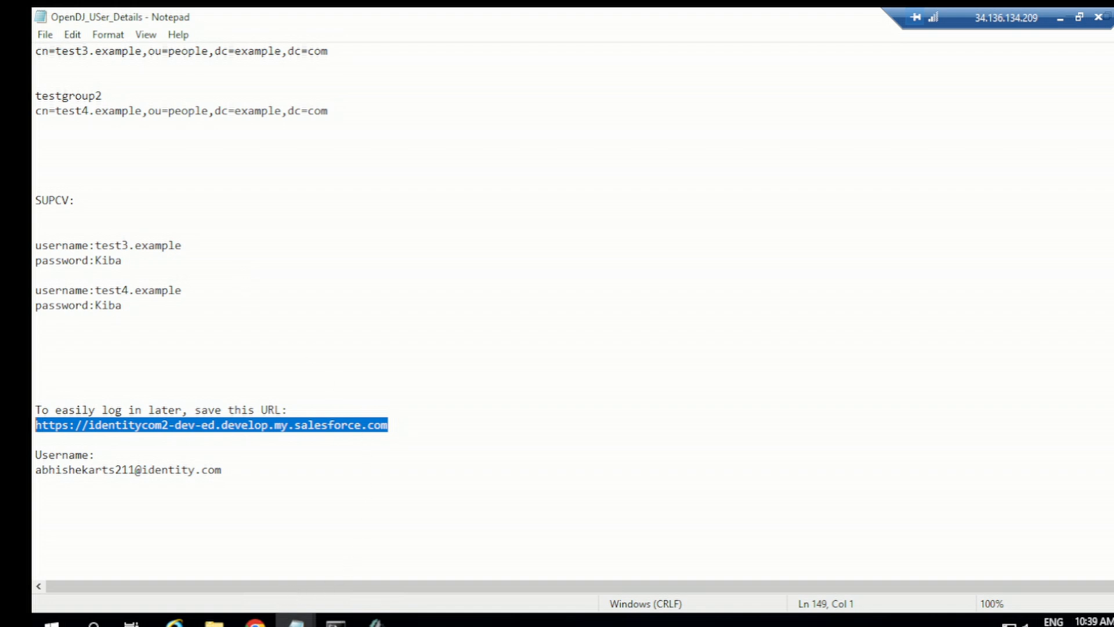
pyautogui.click(256, 620)
pyautogui.click(1112, 60)
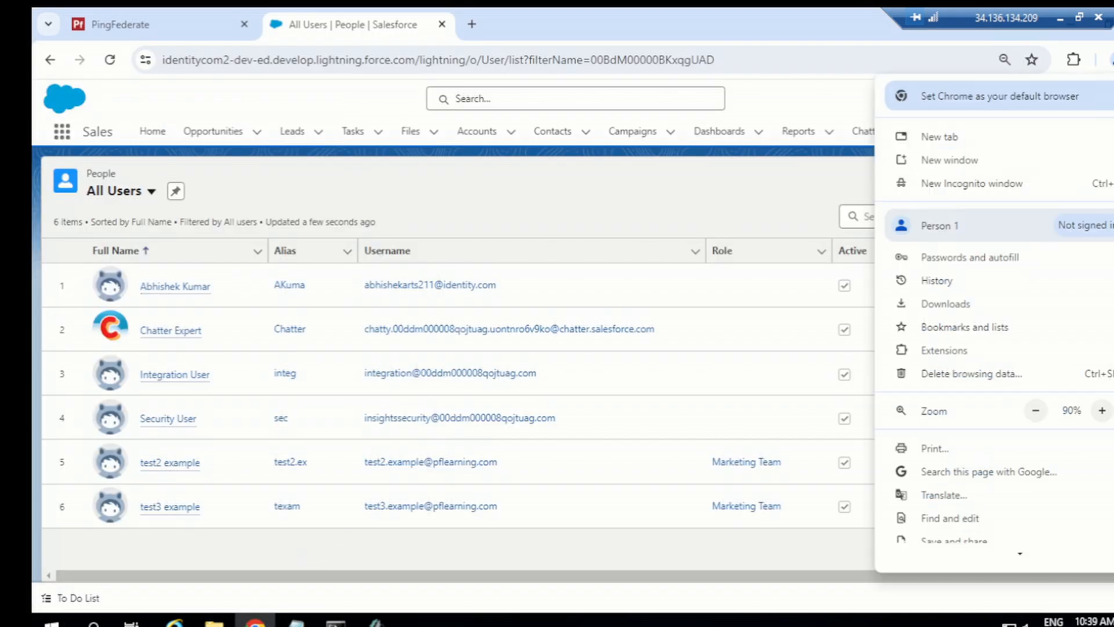
pyautogui.click(945, 182)
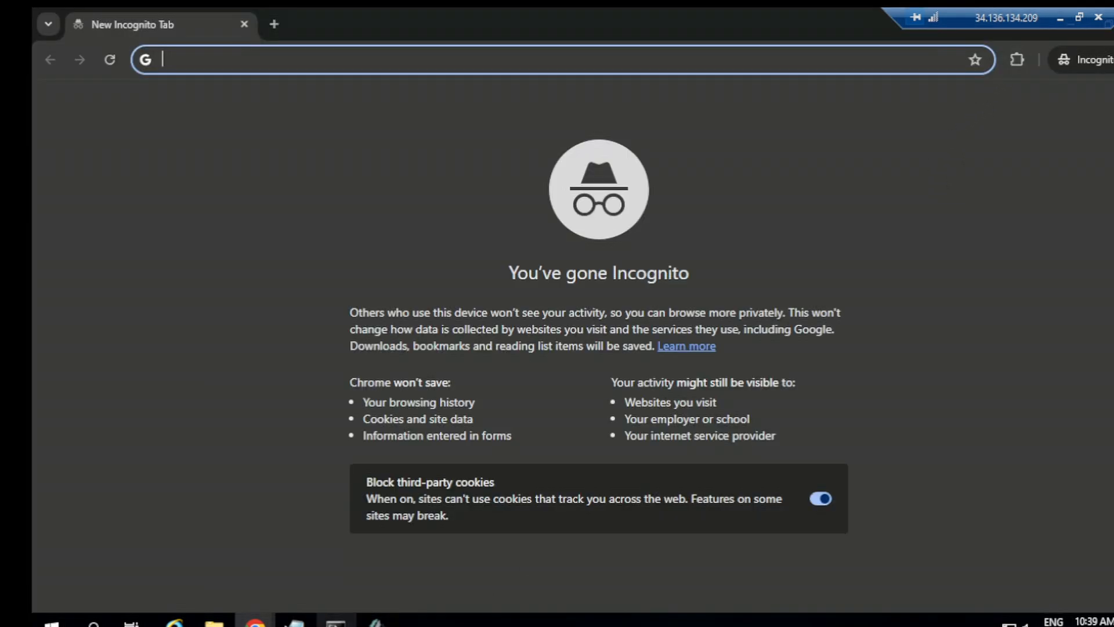
pyautogui.moveTo(255, 620)
pyautogui.click(184, 551)
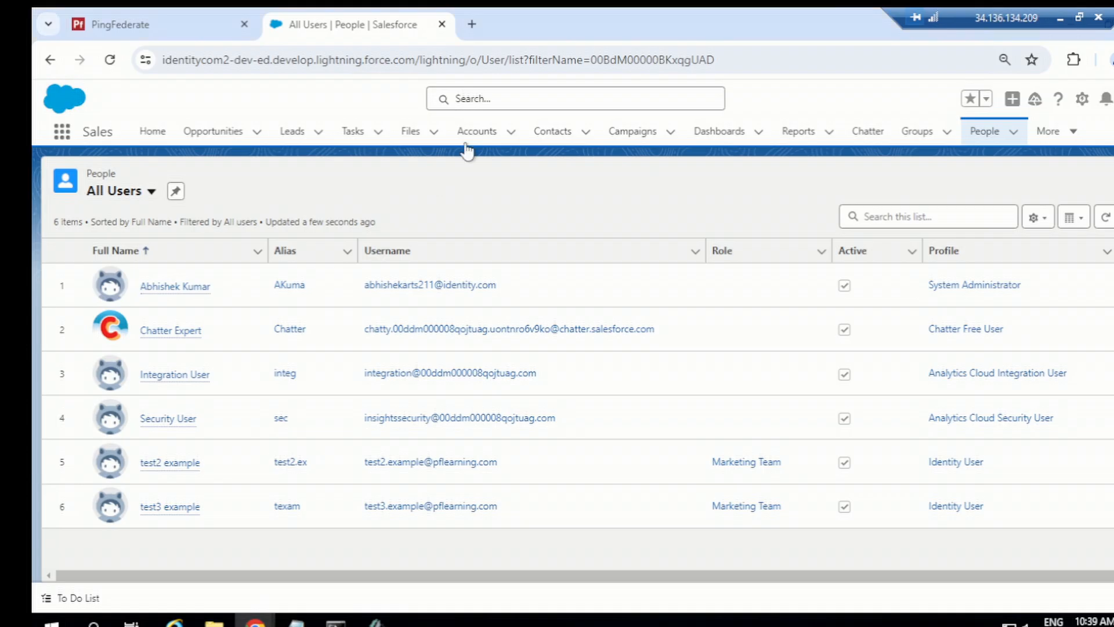
# Step: Inspect the connections in PingFederate's selector2csas authentication selector summary and go back to the authentication Policies page
pyautogui.click(177, 20)
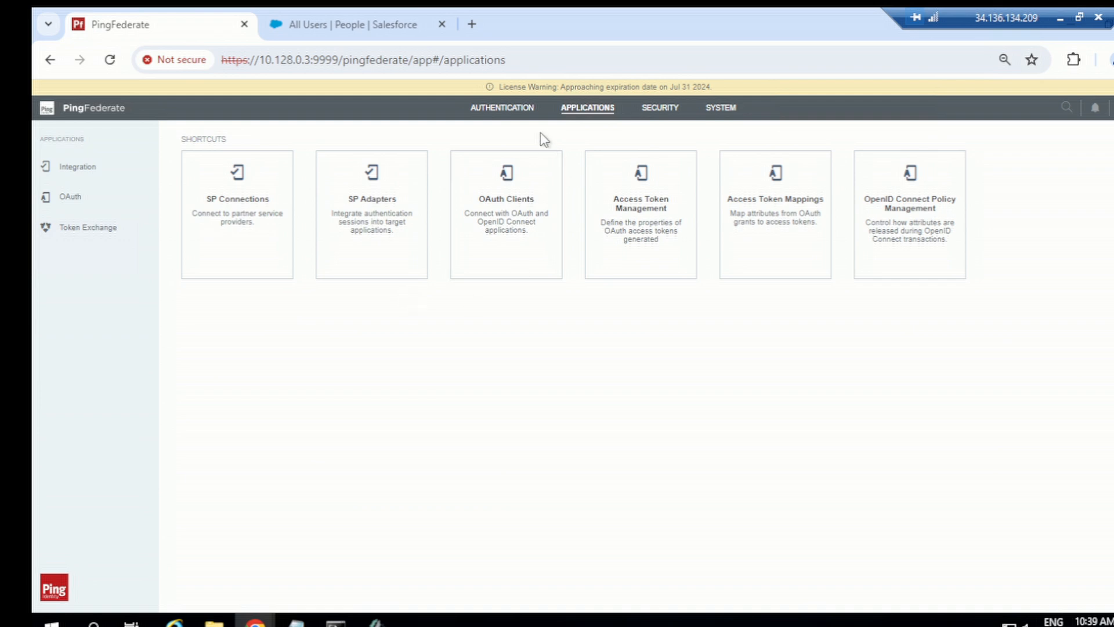
pyautogui.click(525, 113)
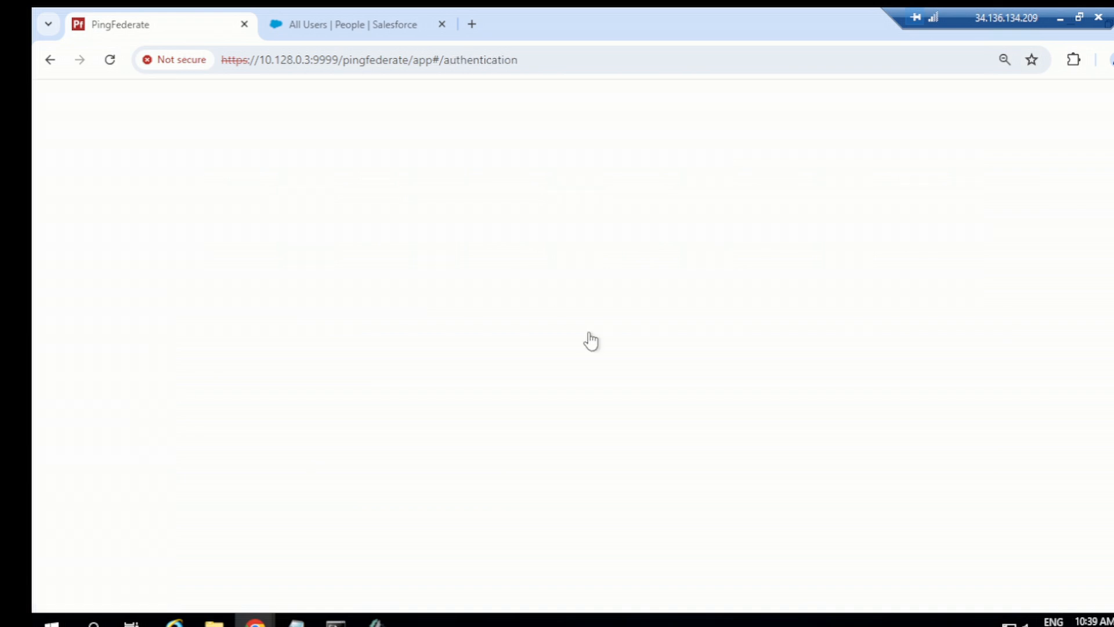
pyautogui.click(101, 205)
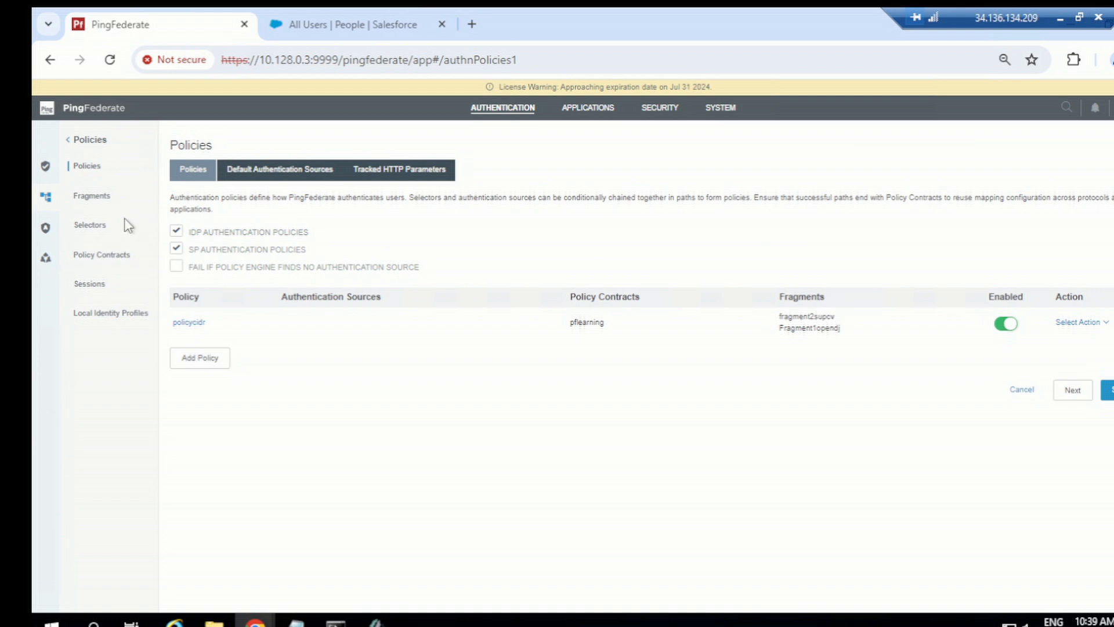
pyautogui.click(104, 229)
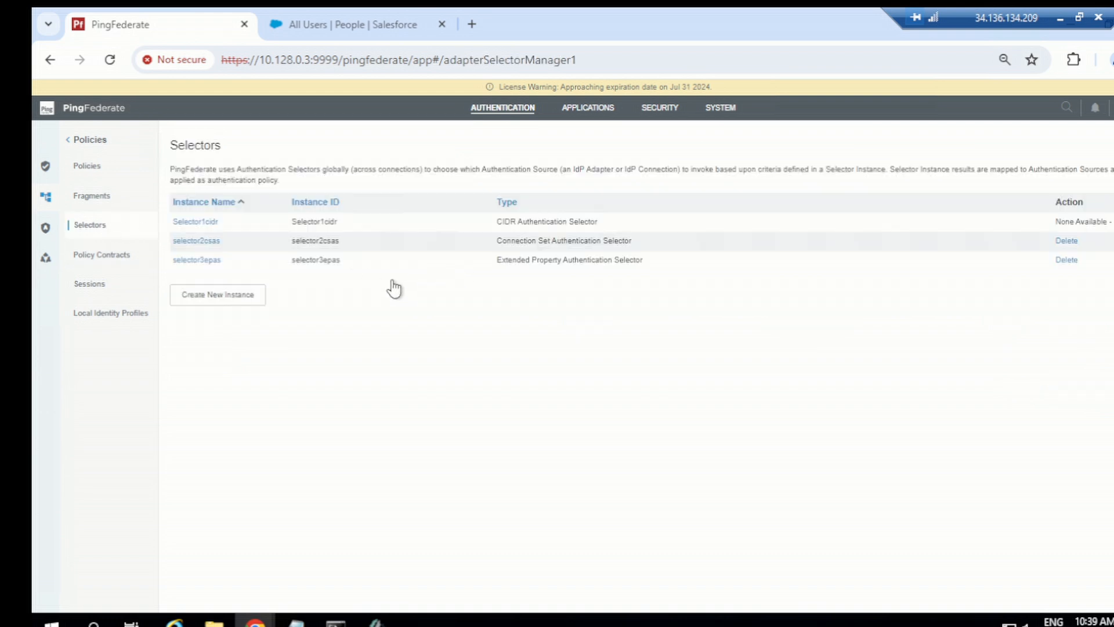
pyautogui.click(195, 242)
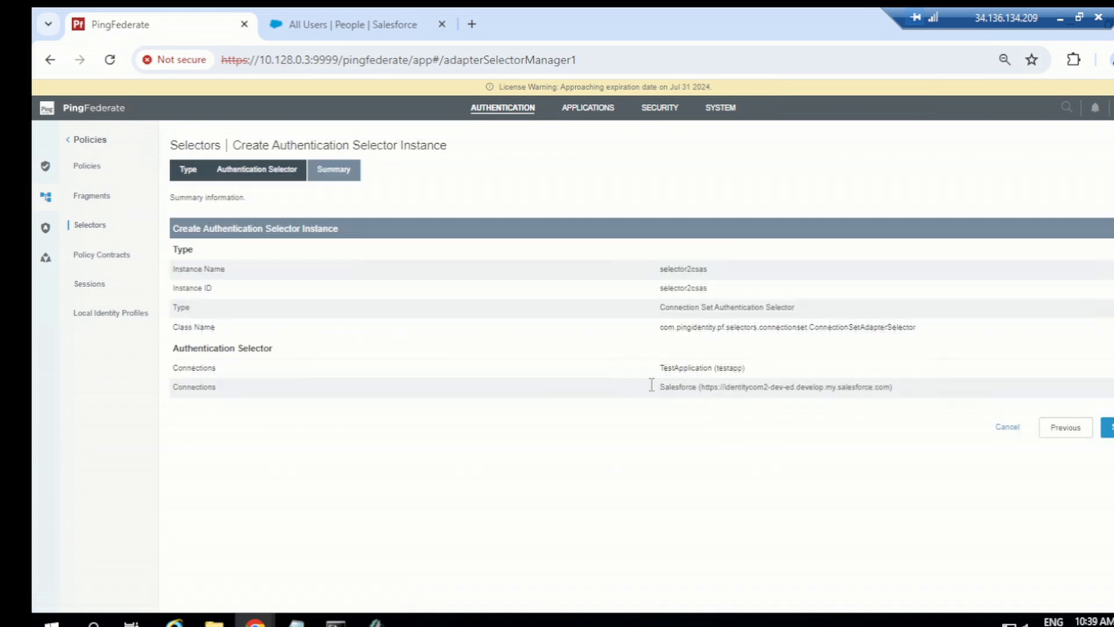
pyautogui.moveTo(652, 384); pyautogui.dragTo(701, 396)
pyautogui.click(670, 402)
pyautogui.click(92, 170)
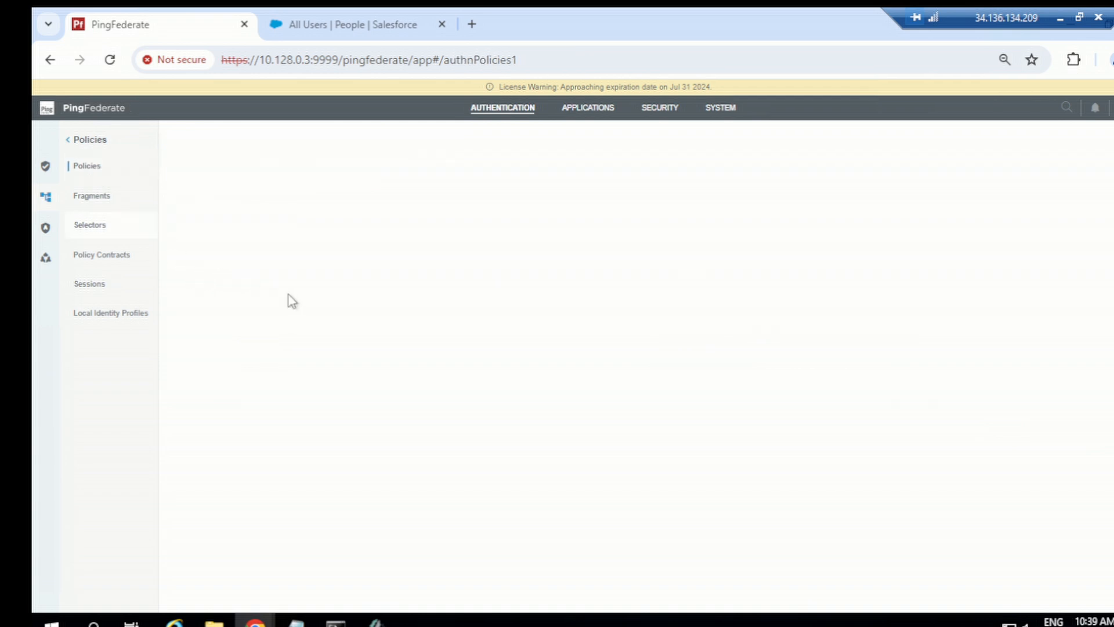
# Step: Add an authentication policy named policy2csas and set its starting policy node to the selector2csas selector
pyautogui.click(197, 360)
pyautogui.click(281, 224)
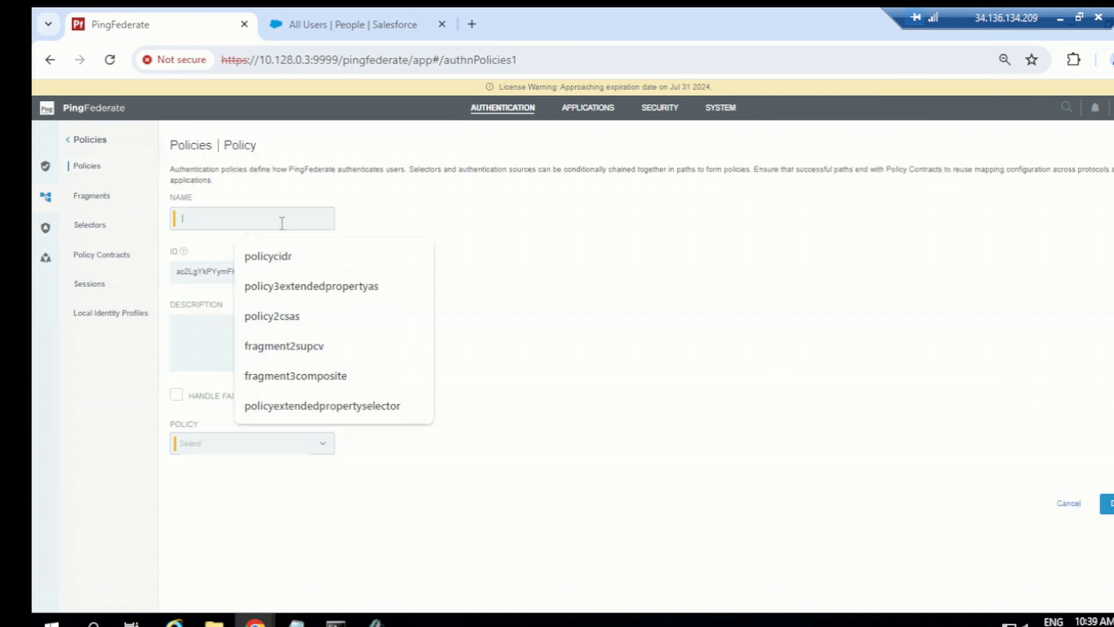
pyautogui.click(283, 316)
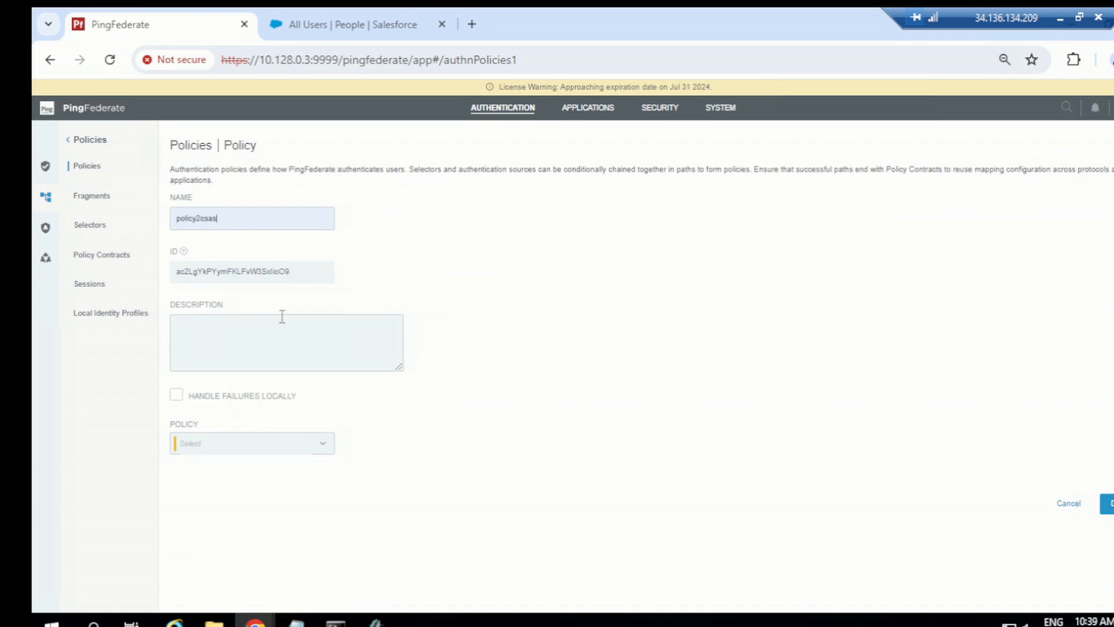
pyautogui.click(202, 451)
pyautogui.click(229, 488)
pyautogui.click(203, 523)
pyautogui.scroll(-2, 332, 464)
pyautogui.click(313, 511)
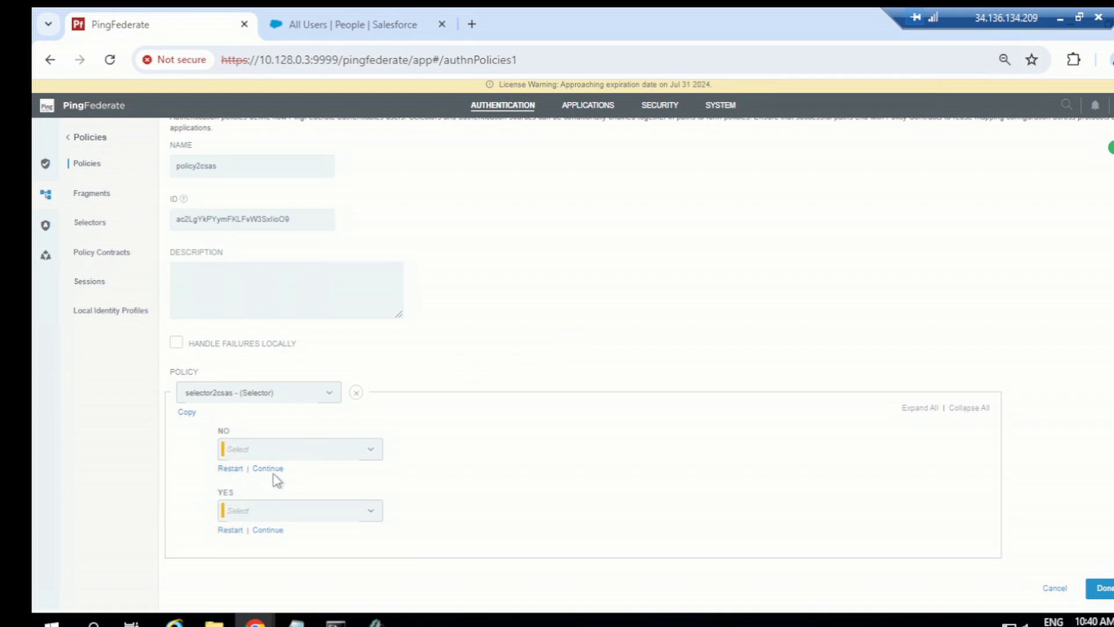
# Step: Assign the fragment2supcv fragment to the YES branch of the selector2csas selector
pyautogui.click(269, 514)
pyautogui.click(274, 556)
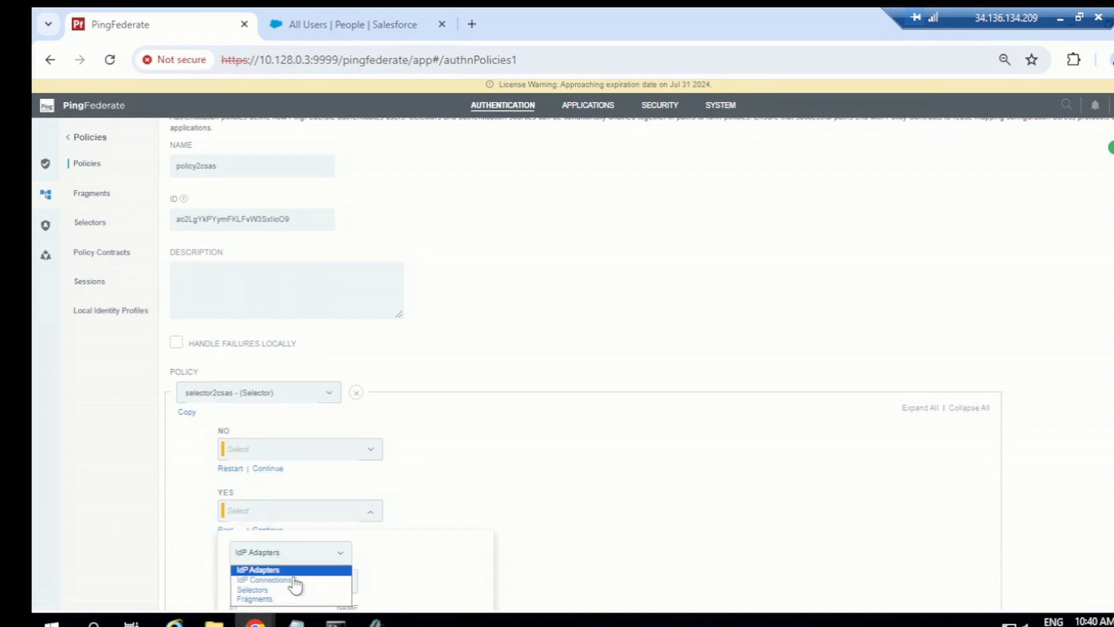
pyautogui.click(255, 599)
pyautogui.scroll(-3, 313, 503)
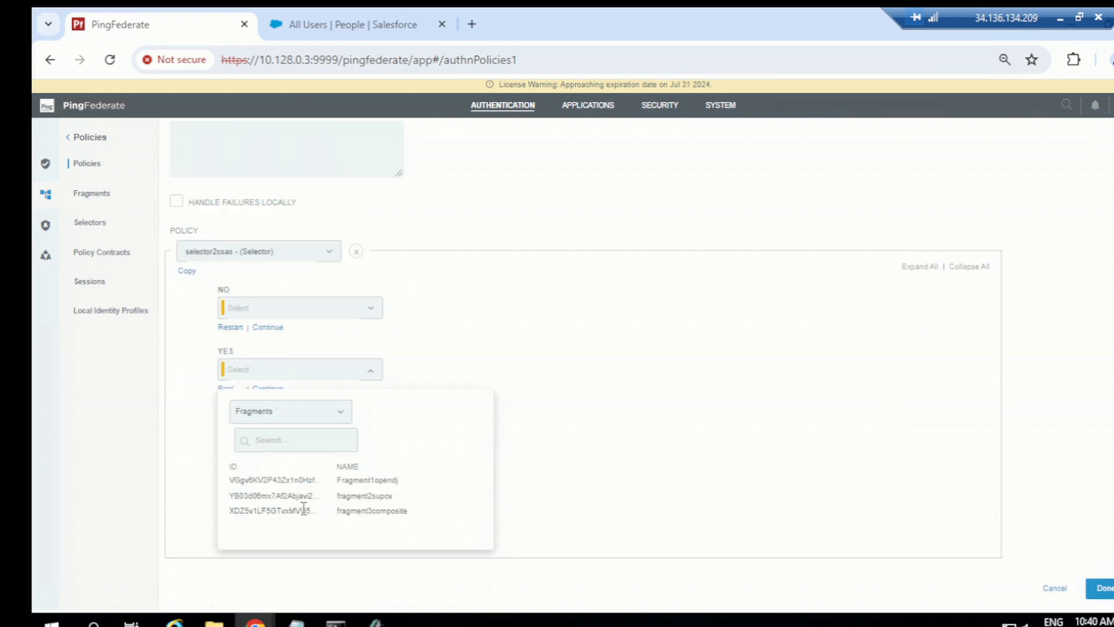
pyautogui.click(366, 497)
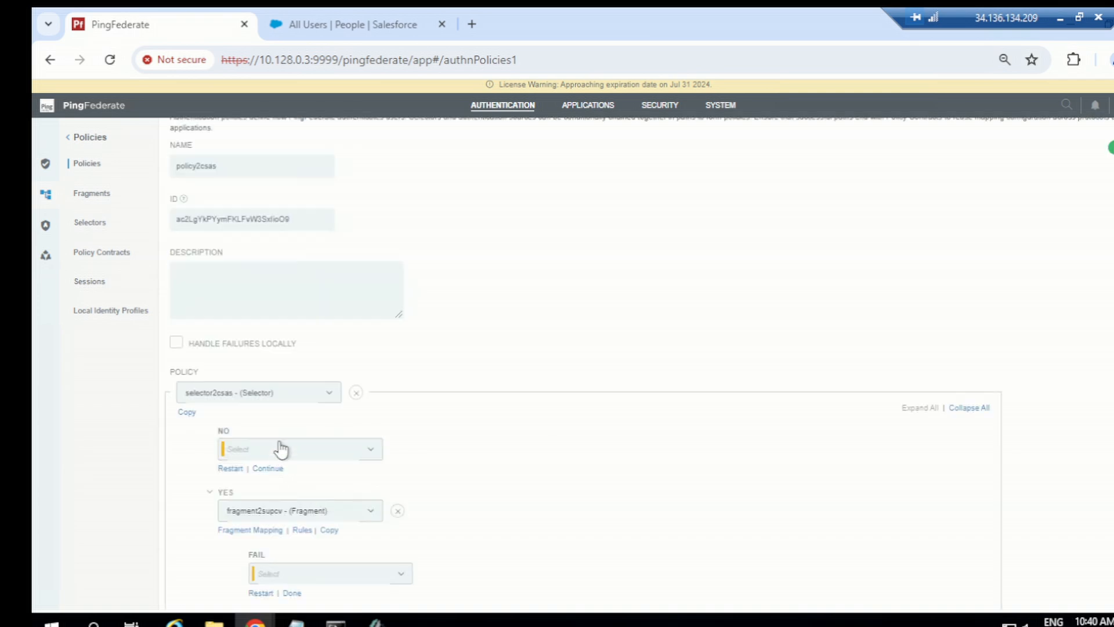
# Step: Assign the Fragment1opendj fragment to the NO branch of the selector2csas selector
pyautogui.click(281, 450)
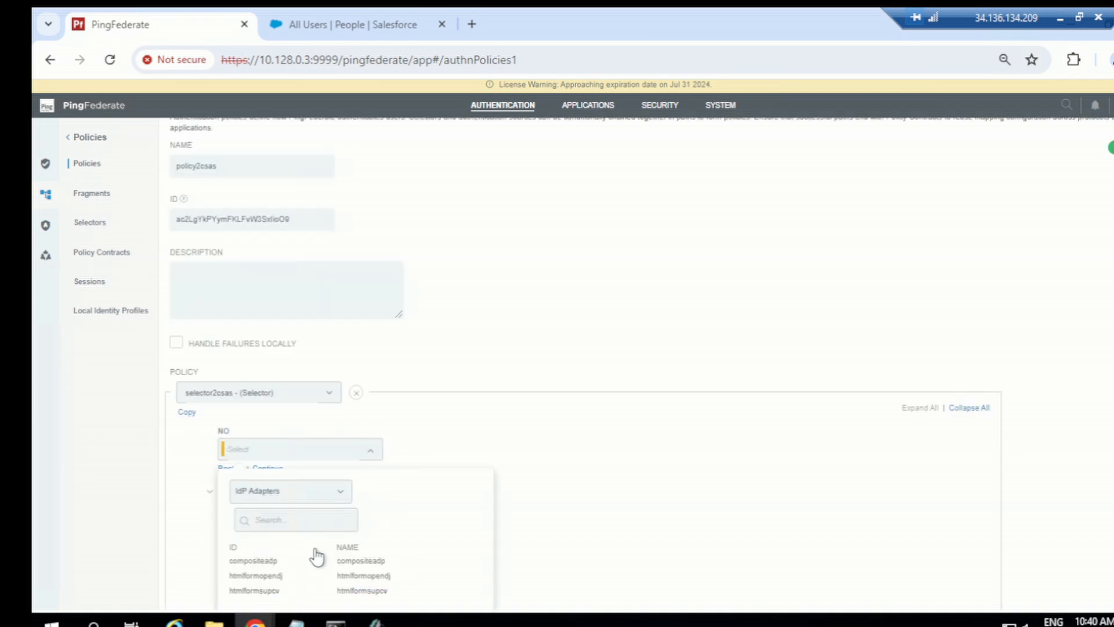
pyautogui.click(284, 496)
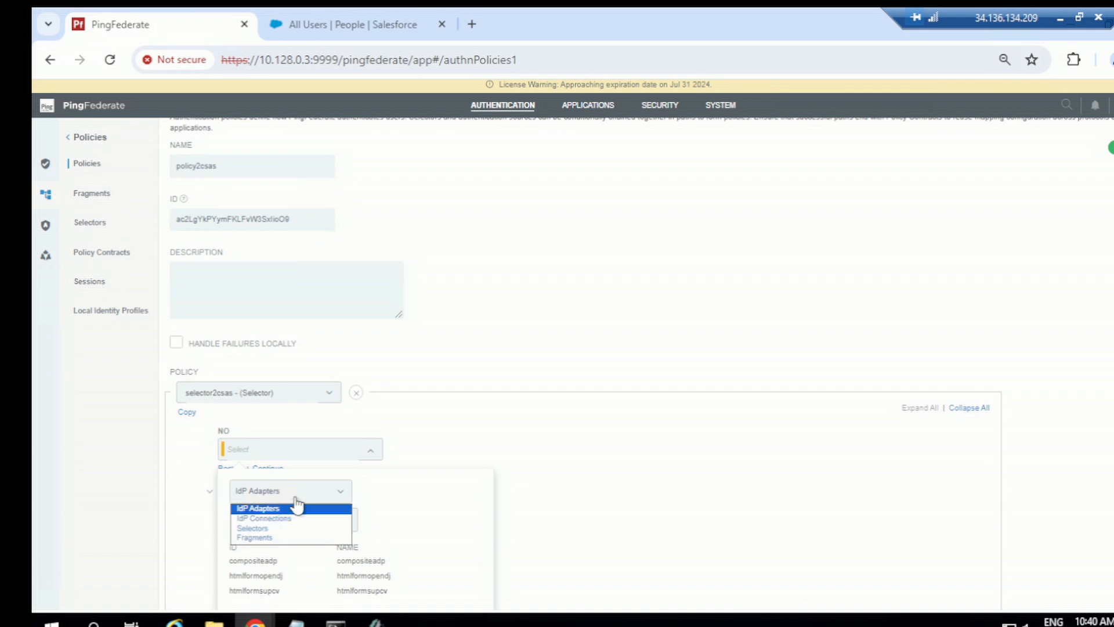
pyautogui.click(289, 537)
pyautogui.scroll(-3, 366, 535)
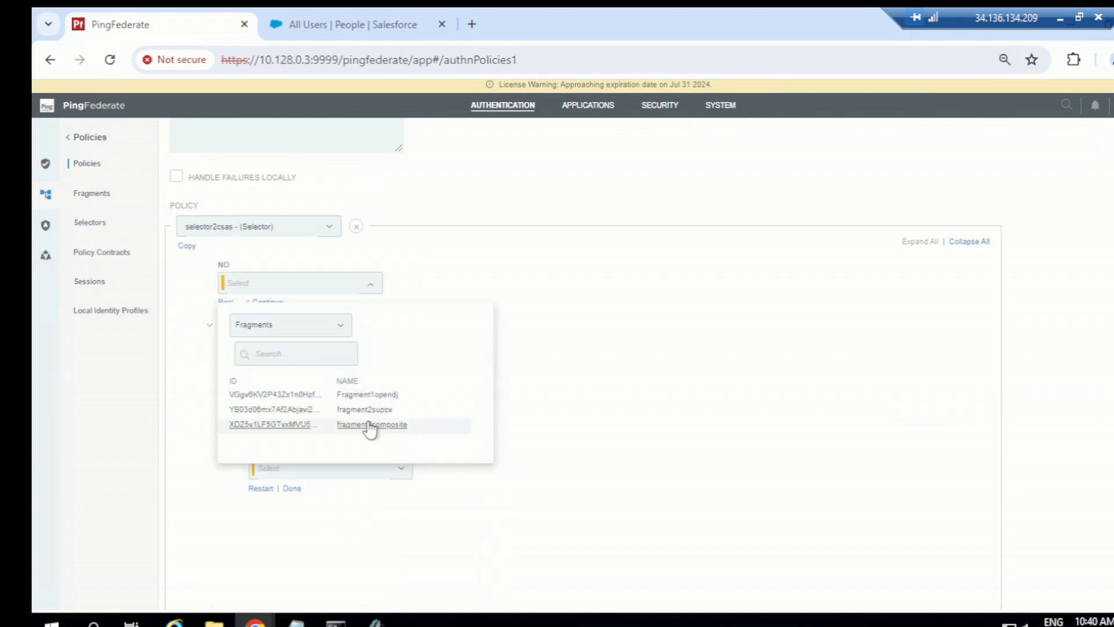
pyautogui.click(373, 395)
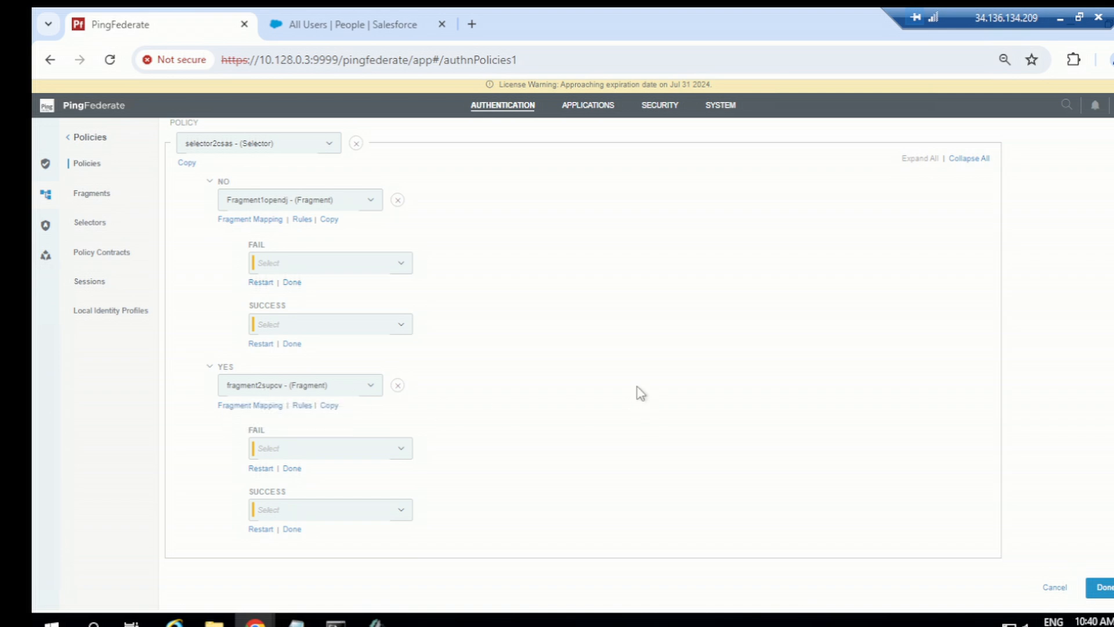
# Step: Under fragment2supcv in the YES branch, end the Fail path with Done and set Success to the pflearning policy contract
pyautogui.click(292, 468)
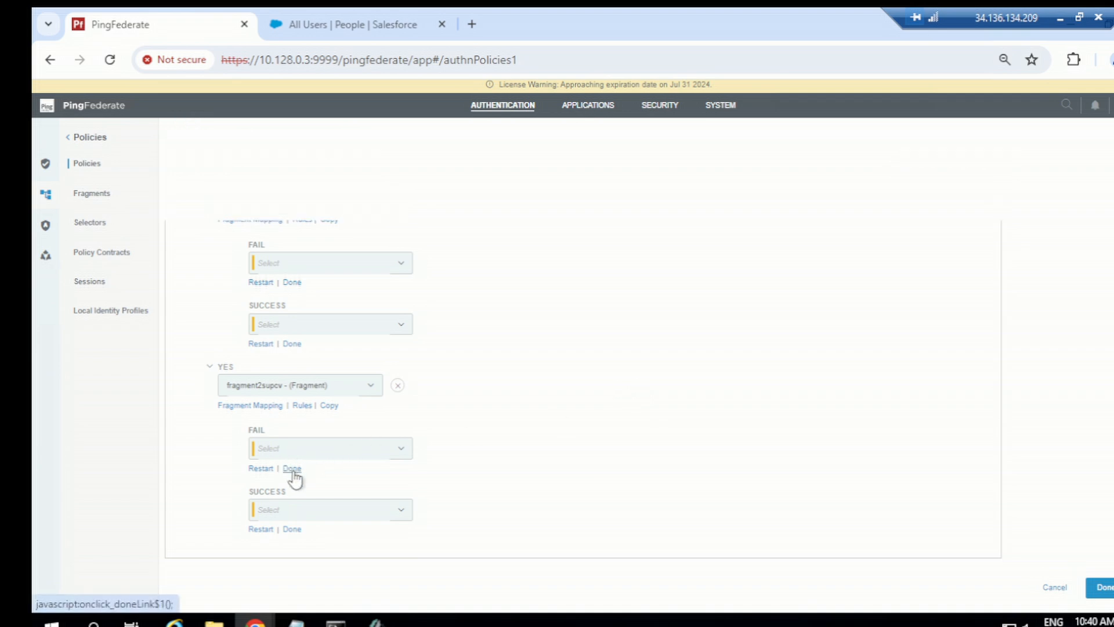
pyautogui.click(302, 510)
pyautogui.click(314, 556)
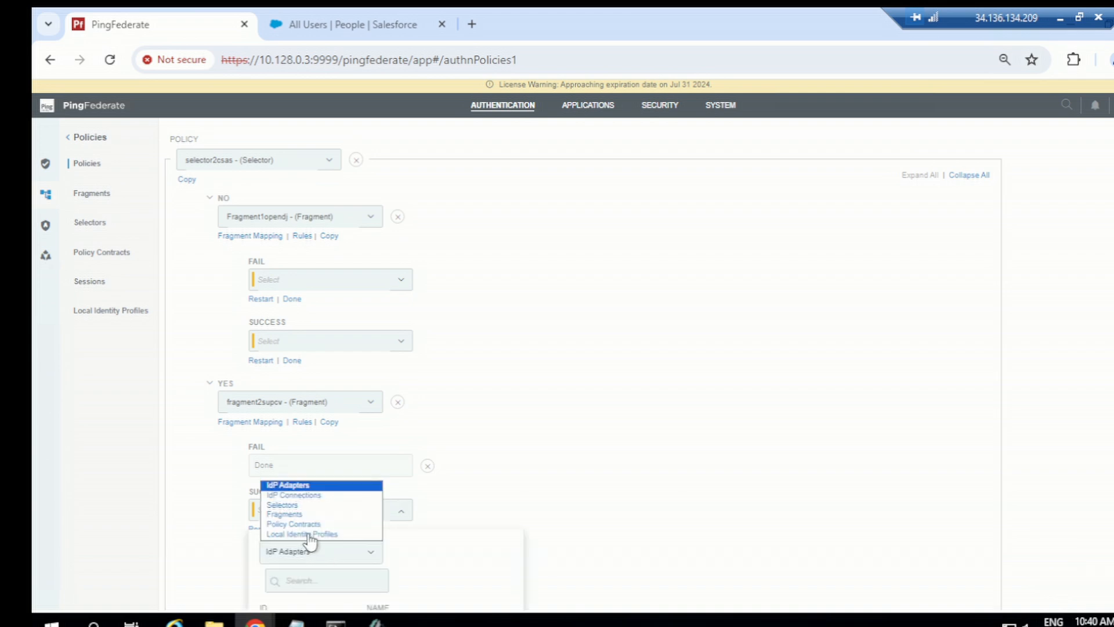
pyautogui.click(323, 524)
pyautogui.scroll(-2, 354, 543)
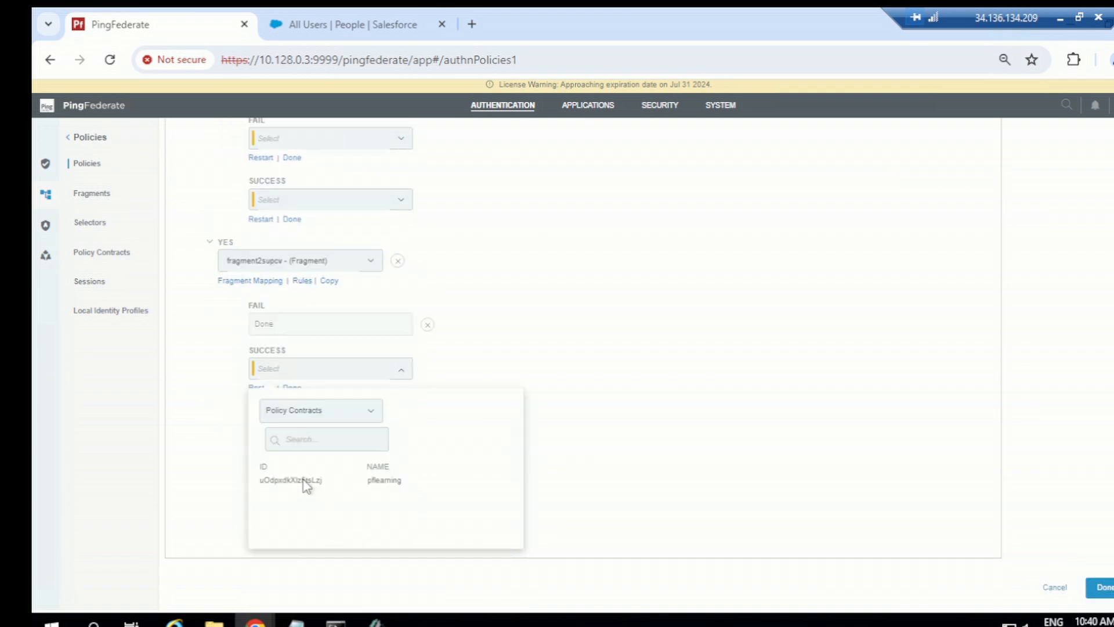
pyautogui.click(403, 476)
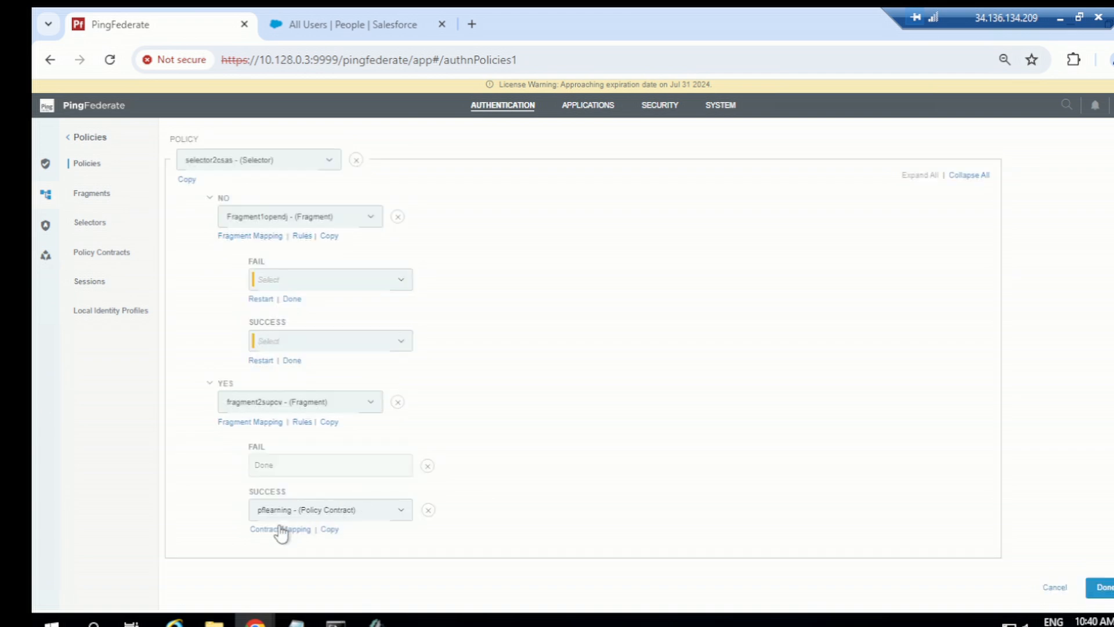
# Step: In the pflearning contract mapping of the YES branch, set the PhoneNumber and email sources to Fragment (fragment2supcv)
pyautogui.click(274, 531)
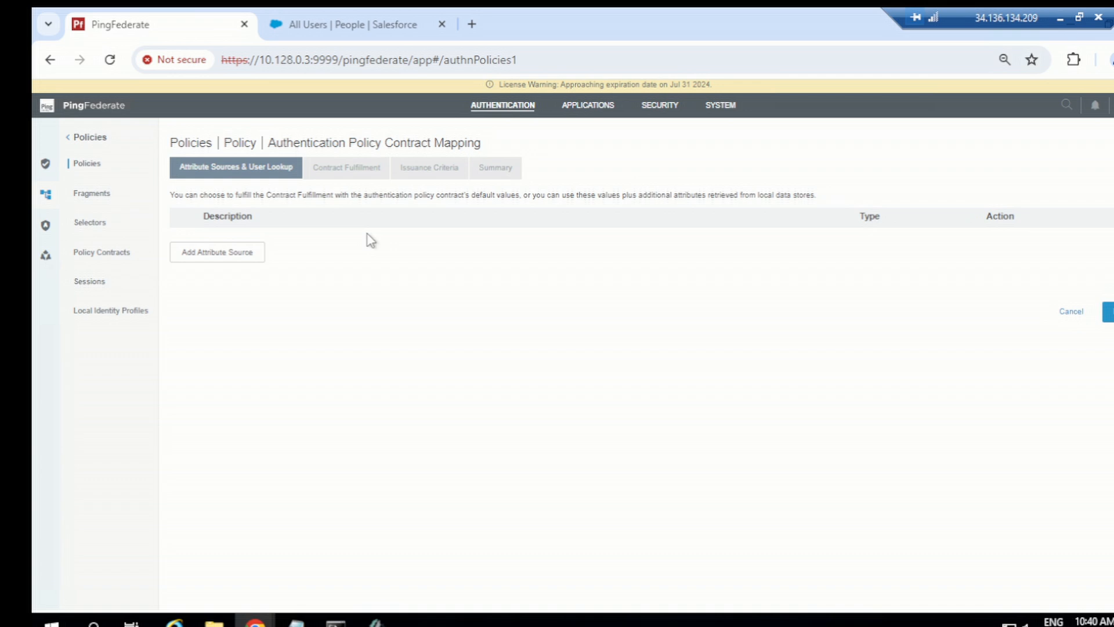
pyautogui.click(1110, 312)
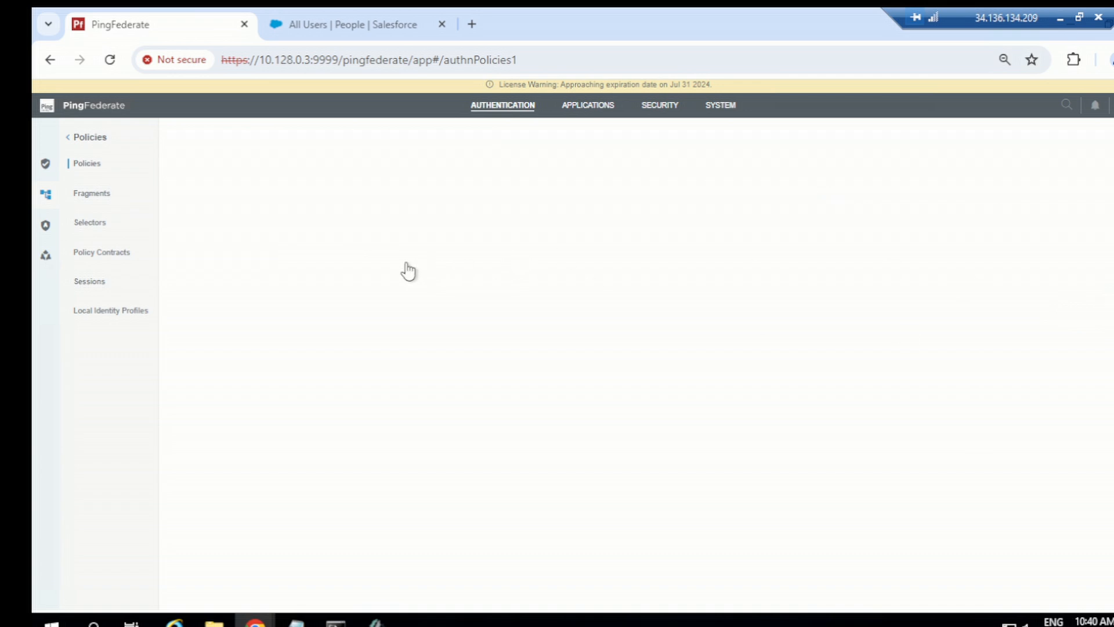
pyautogui.click(377, 246)
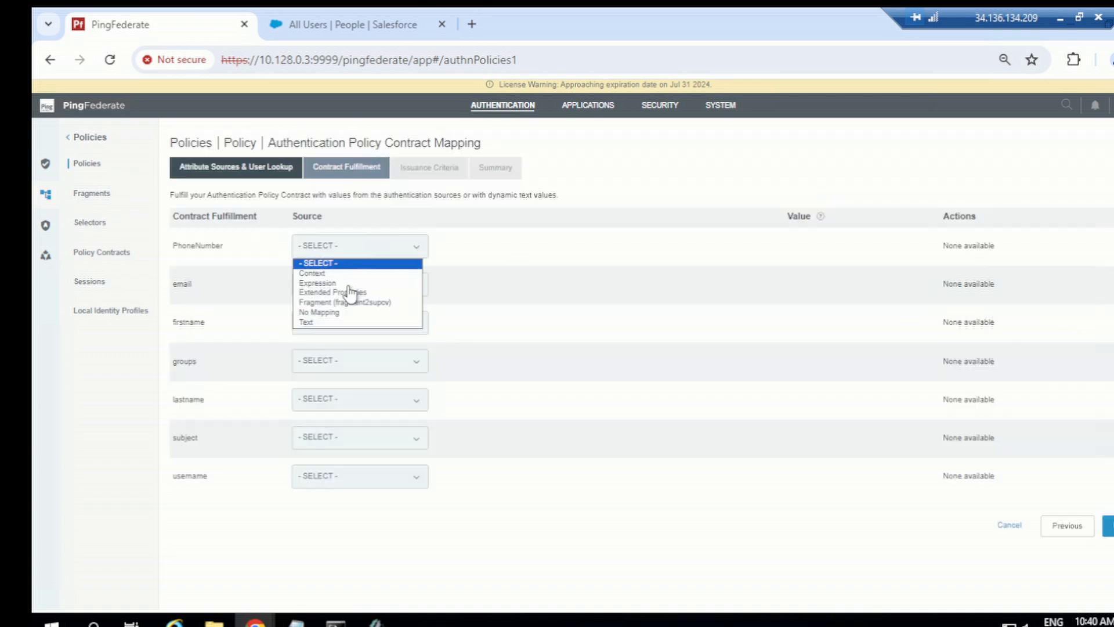
pyautogui.click(350, 301)
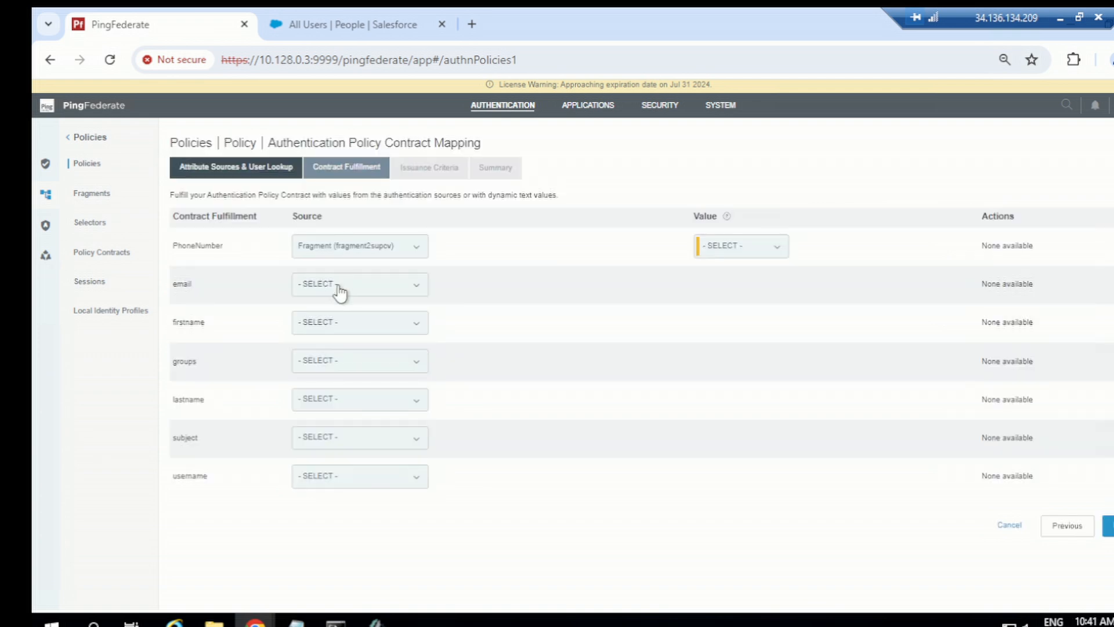
pyautogui.click(341, 285)
pyautogui.click(350, 340)
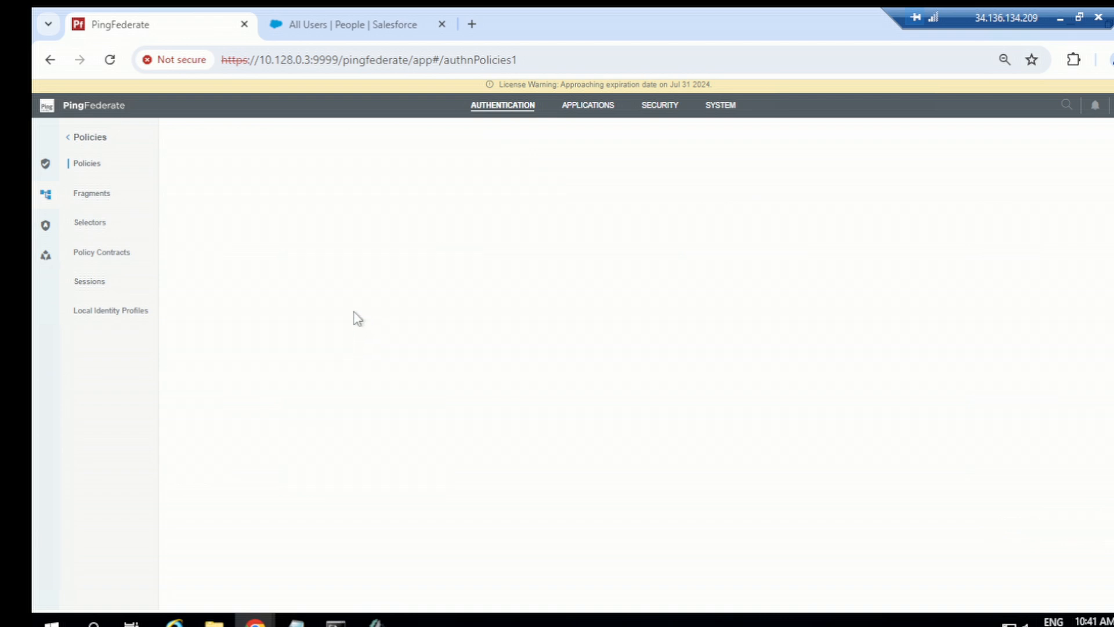
# Step: Reopen Chrome, restore the previous pages, reload the Salesforce users page and return to the PingFederate Policies page
pyautogui.hotkey('alt', 'Tab')
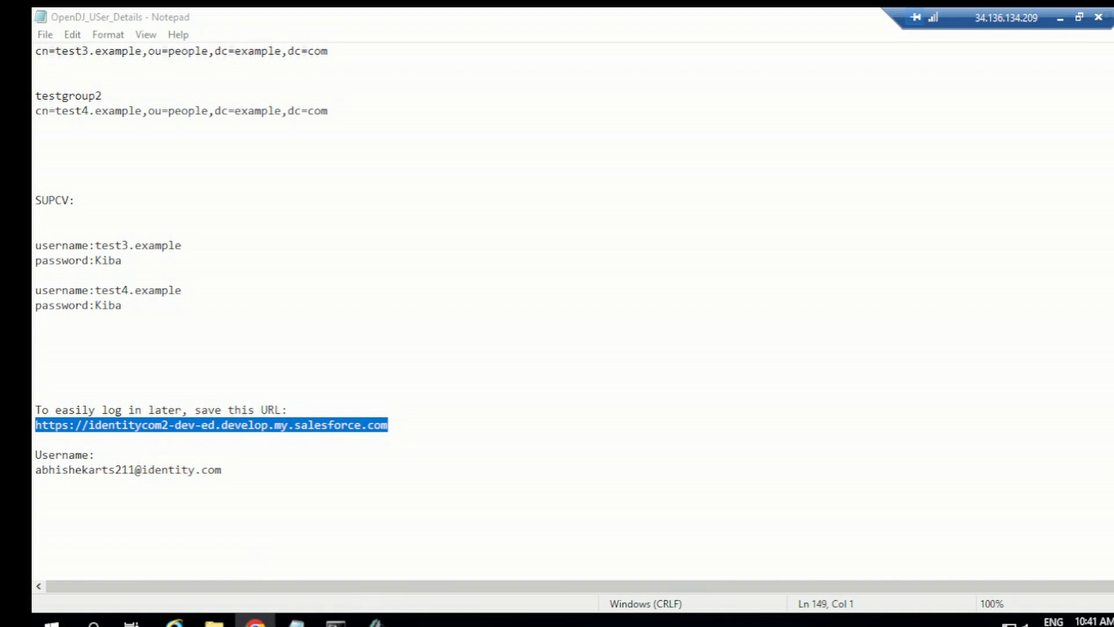
pyautogui.click(256, 620)
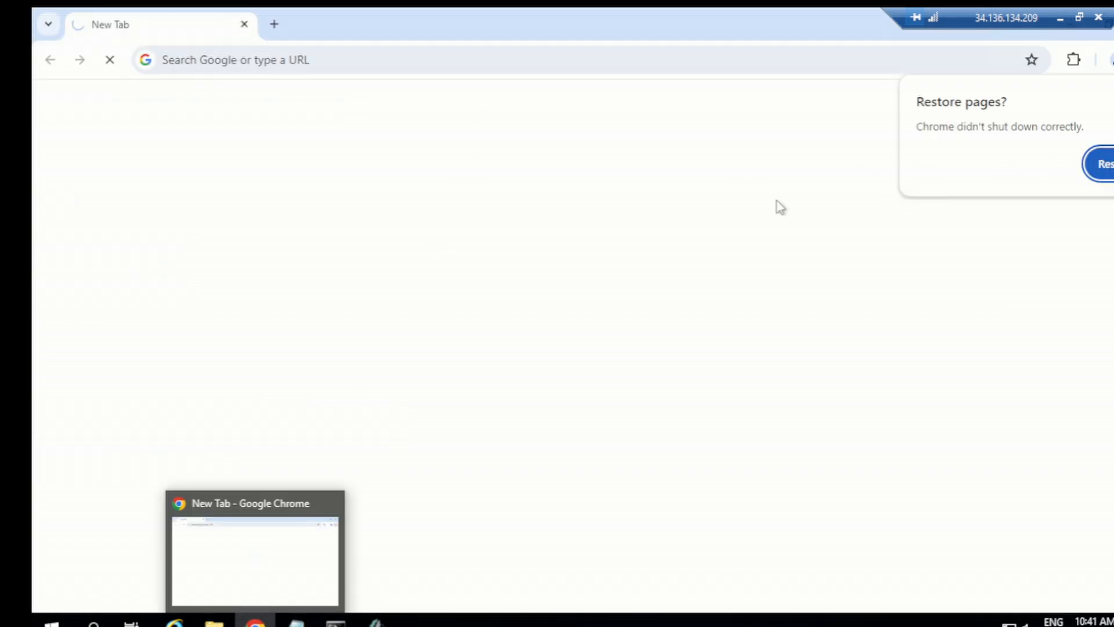
pyautogui.click(1094, 169)
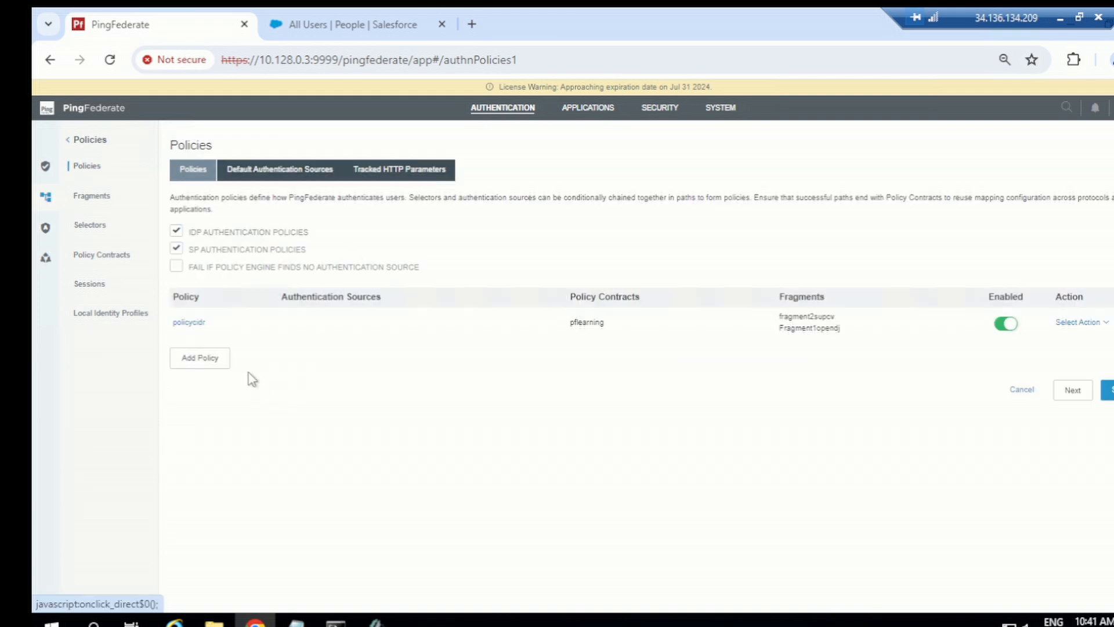
pyautogui.click(352, 29)
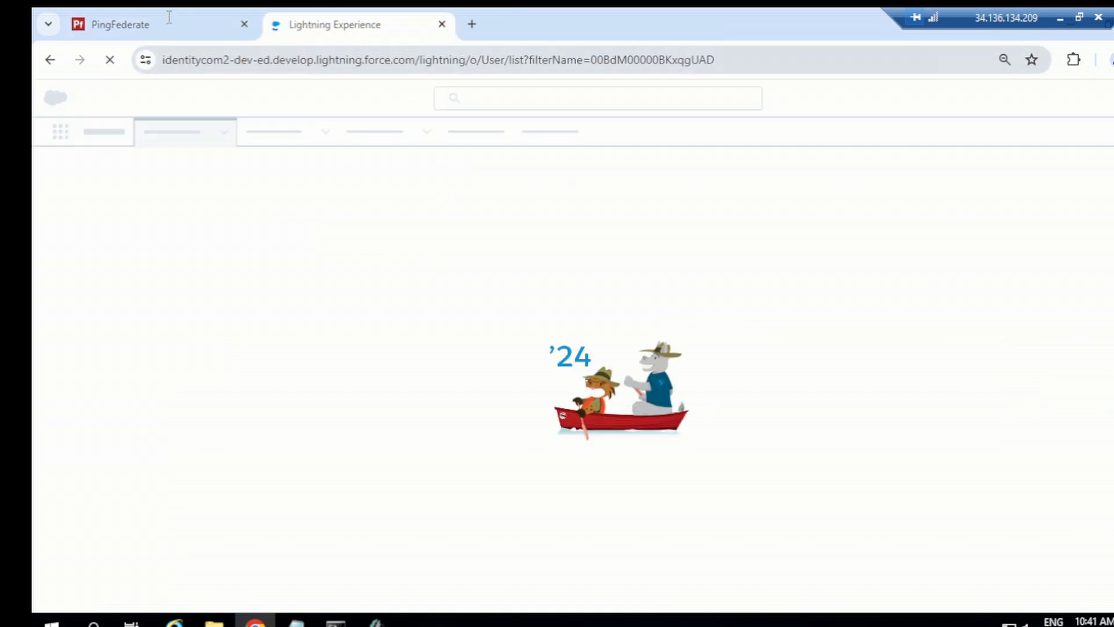
pyautogui.hotkey('ctrl', 'Tab')
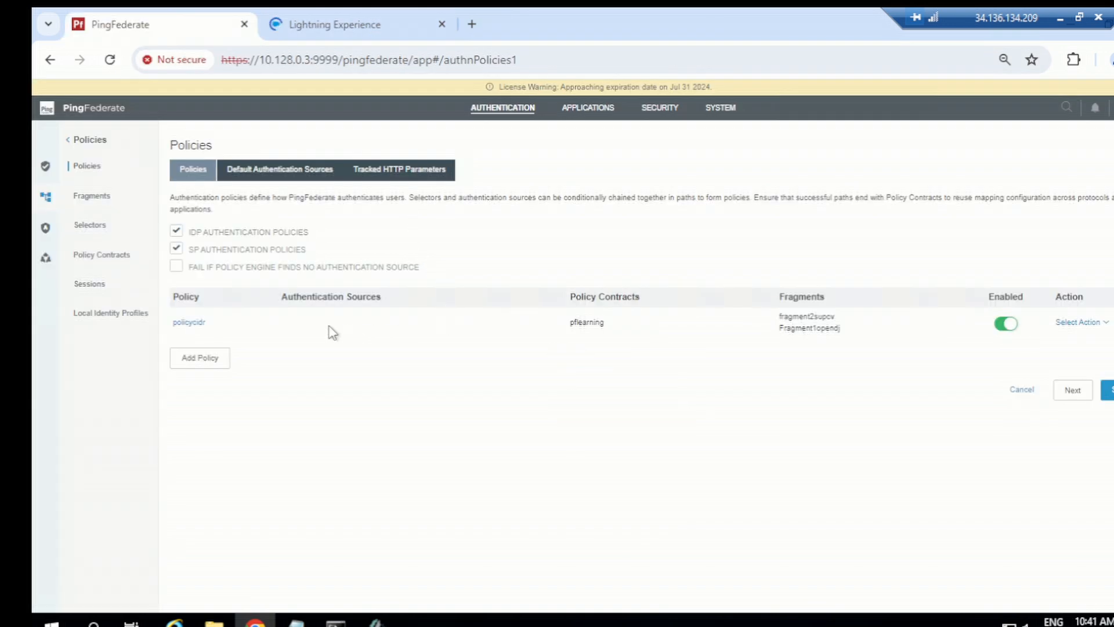
# Step: Create the authentication policy policy2csas again with the selector2csas selector as its starting node
pyautogui.click(218, 359)
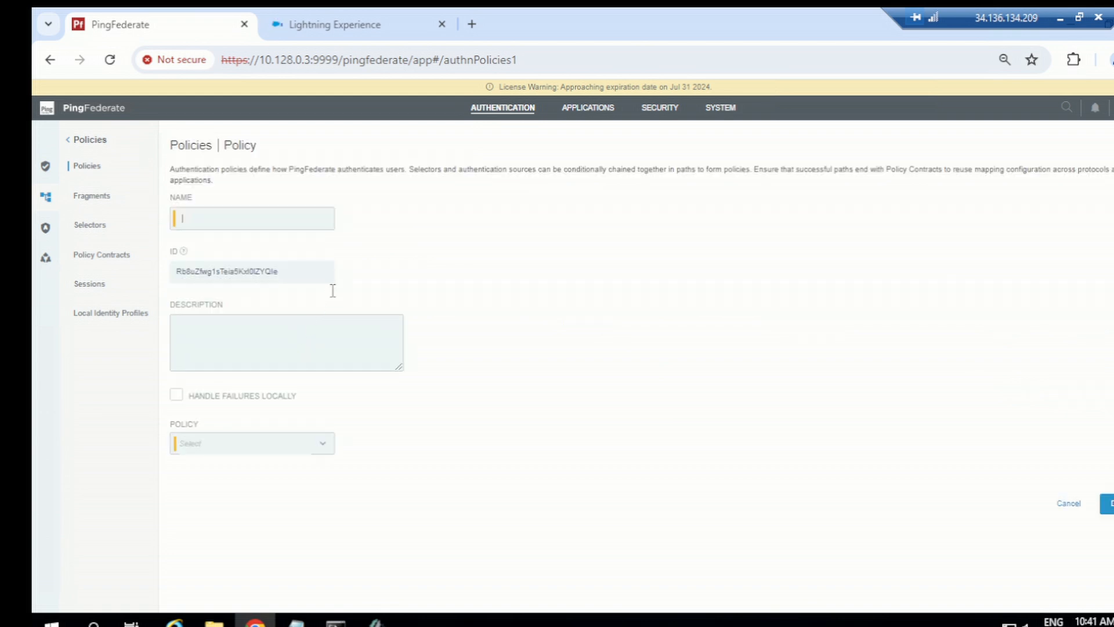
pyautogui.click(245, 221)
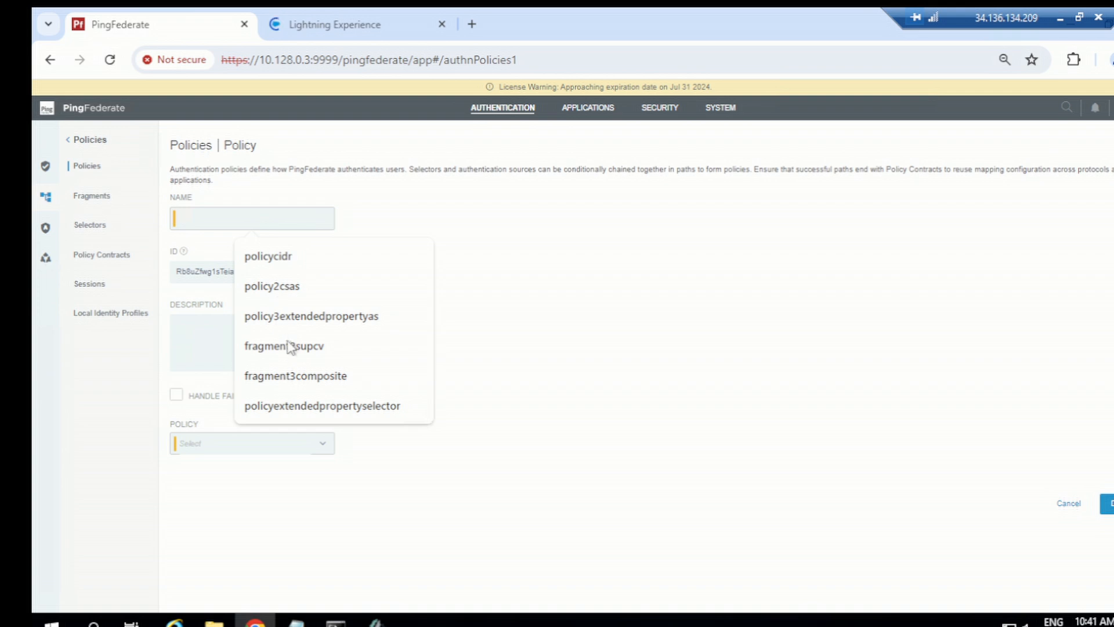
pyautogui.click(287, 291)
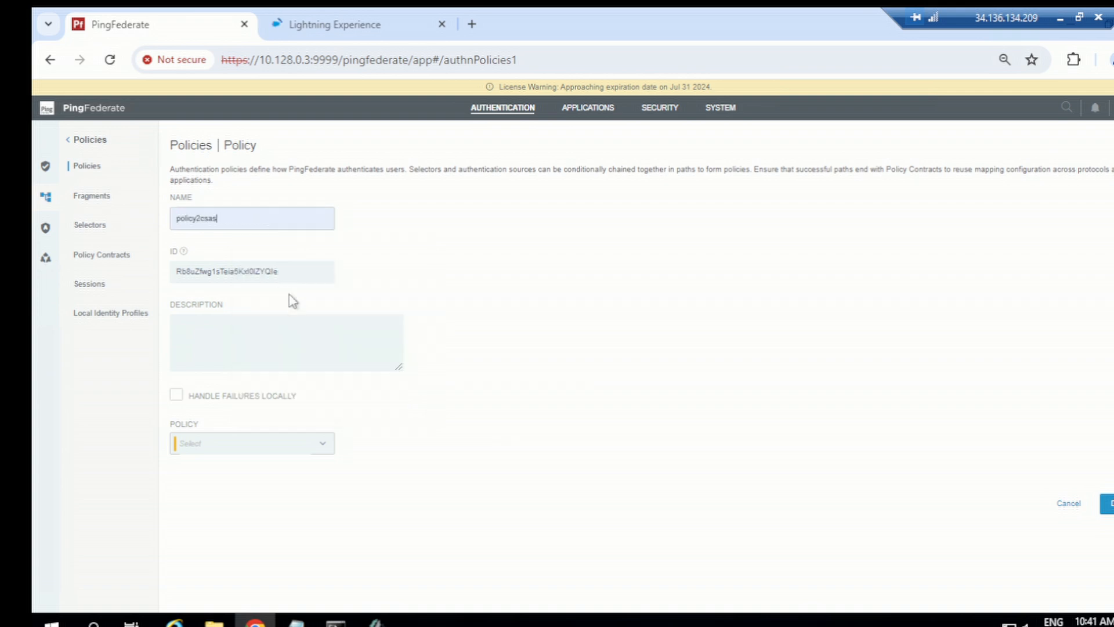
pyautogui.click(198, 446)
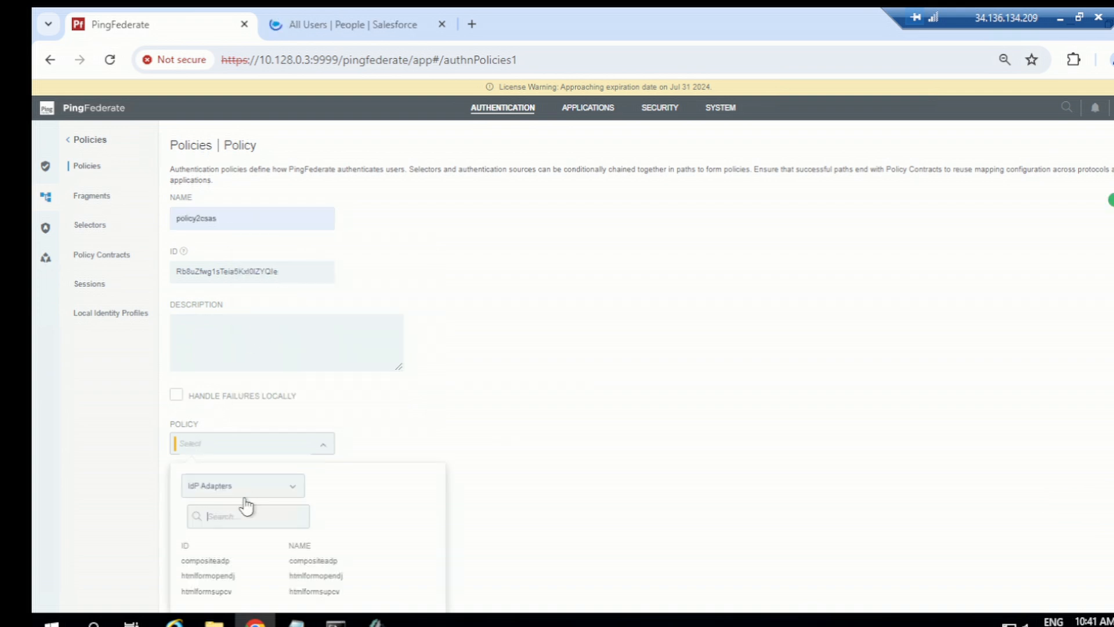
pyautogui.click(232, 486)
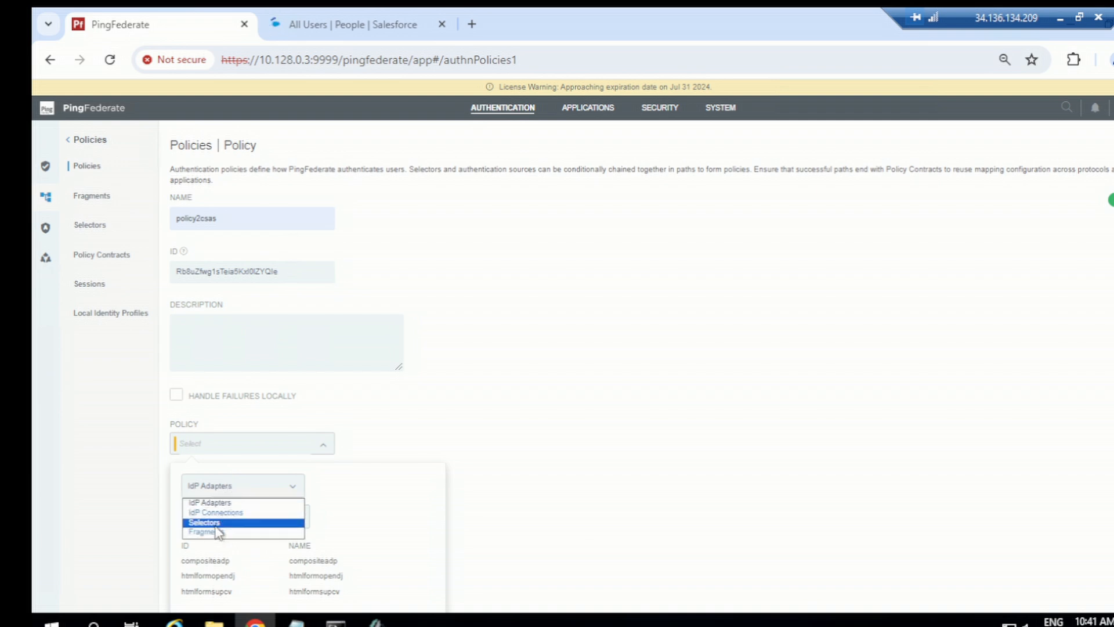
pyautogui.click(208, 523)
pyautogui.scroll(-1, 425, 412)
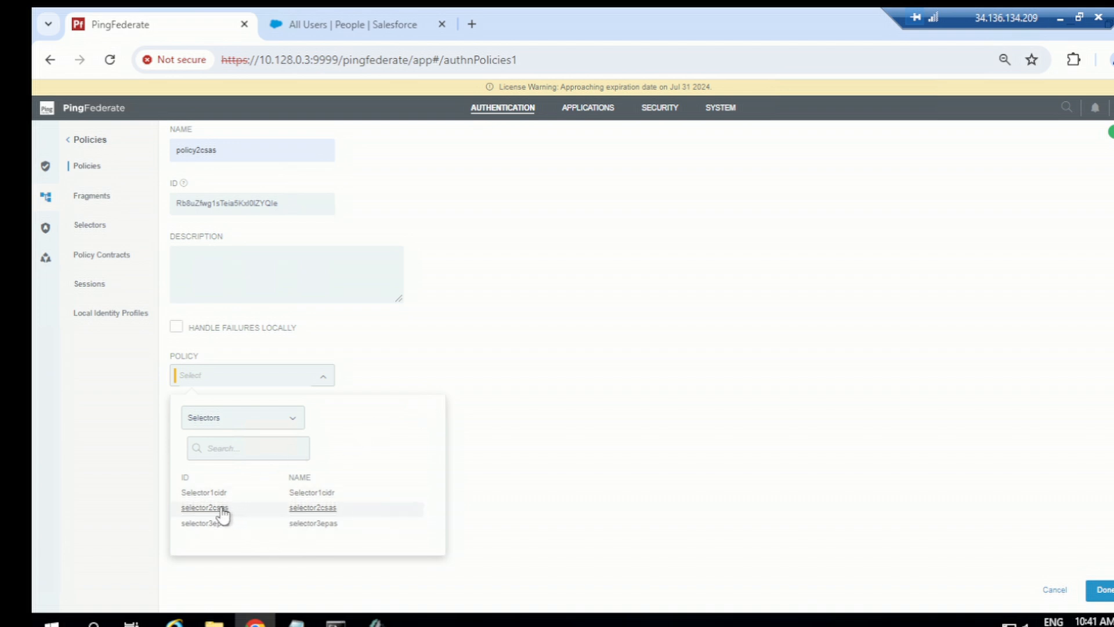
pyautogui.click(278, 508)
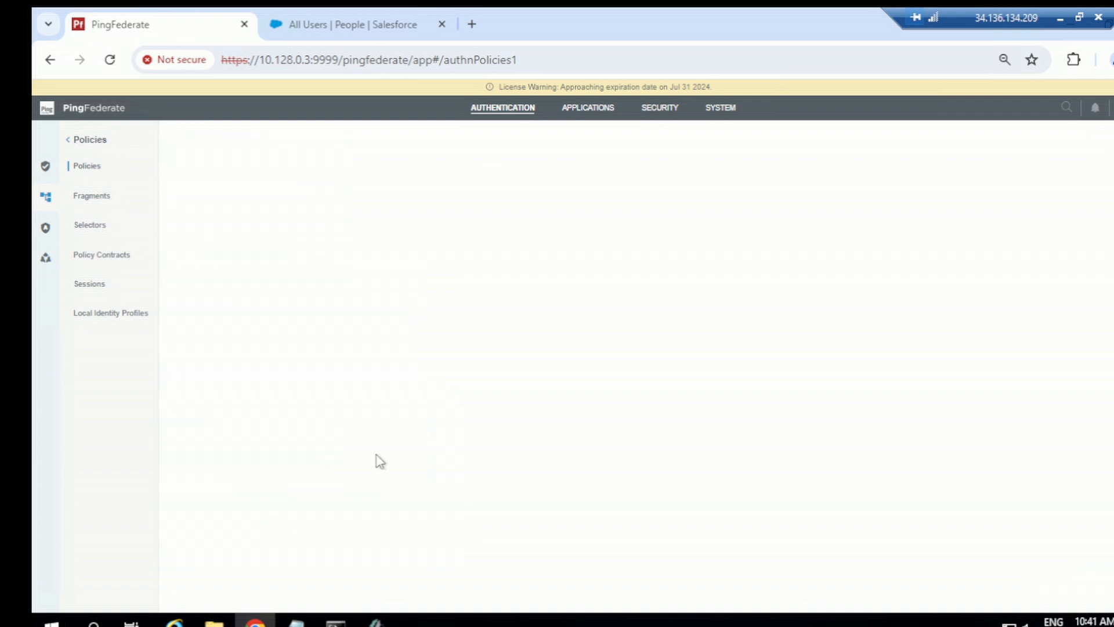
# Step: Assign the fragment Fragment1opendj to the NO branch of the selector2csas selector
pyautogui.scroll(-2, 296, 383)
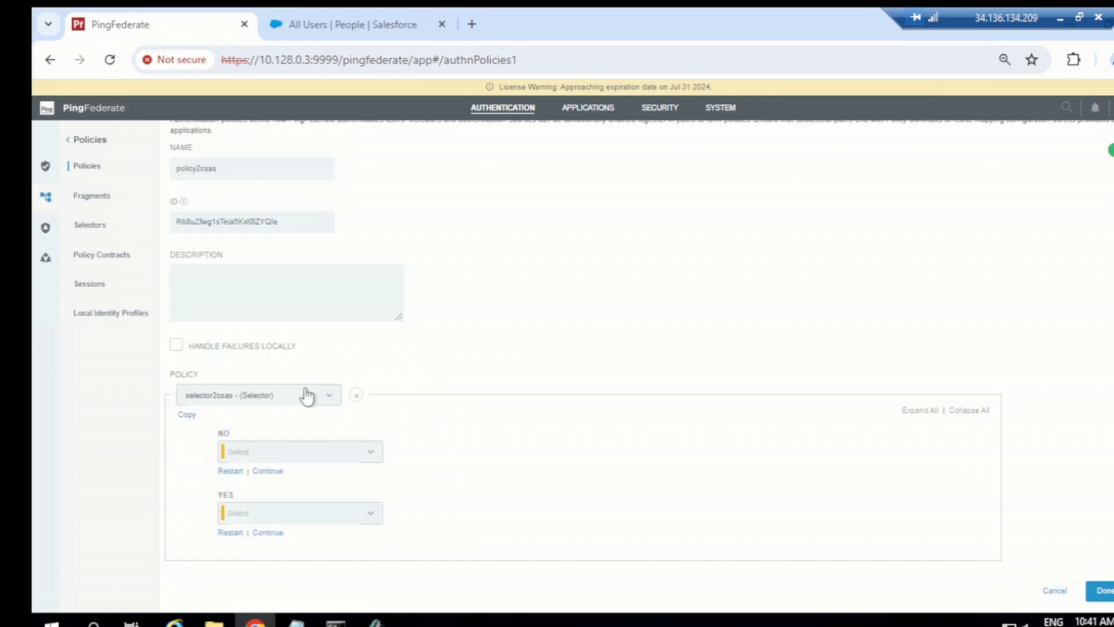
pyautogui.click(292, 454)
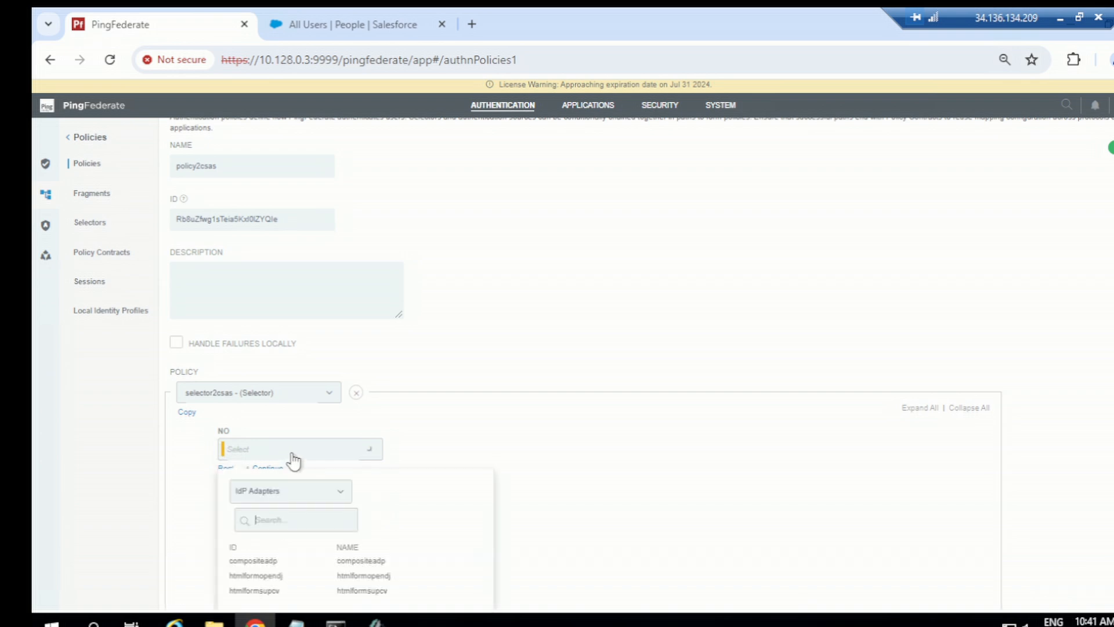
pyautogui.click(308, 493)
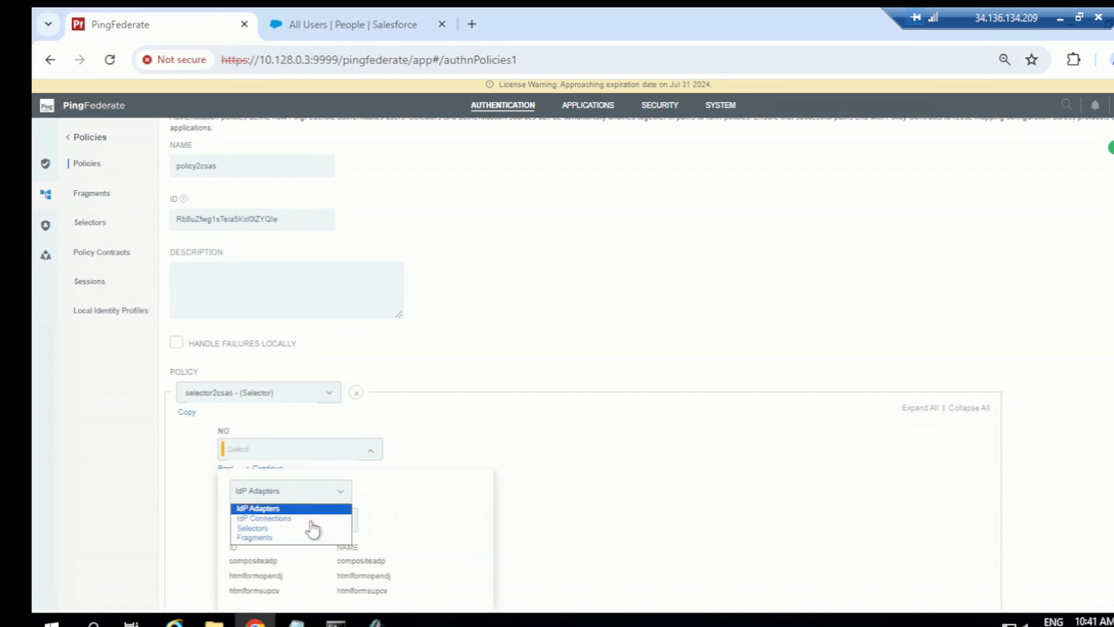
pyautogui.click(269, 538)
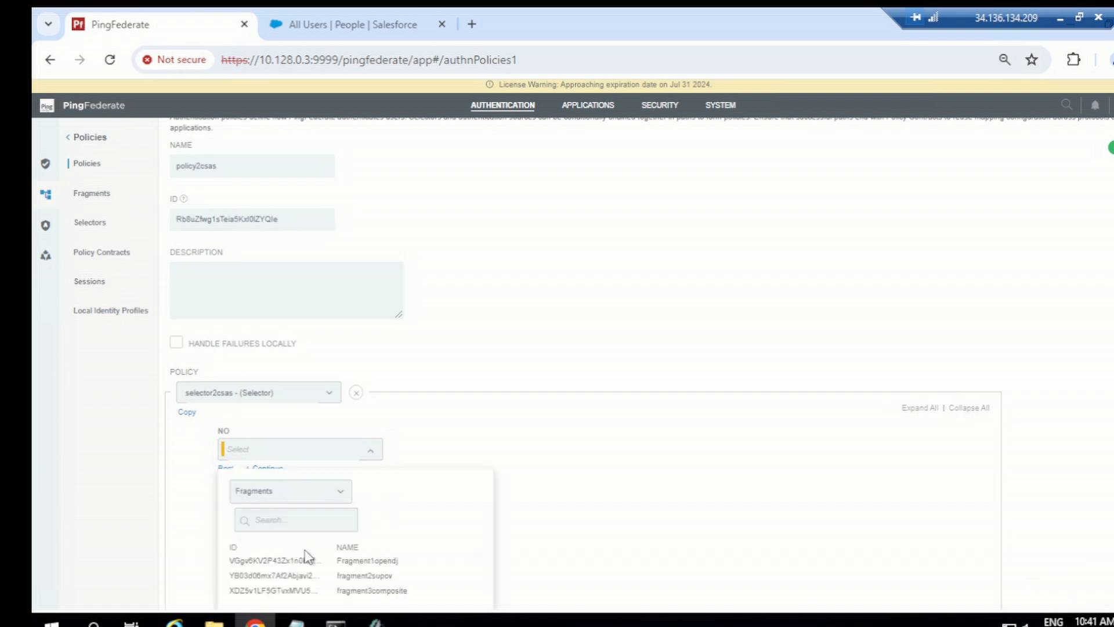
pyautogui.click(360, 569)
# Step: Assign the fragment fragment2supcv to the YES branch of the selector2csas selector
pyautogui.scroll(-2, 408, 495)
pyautogui.click(252, 515)
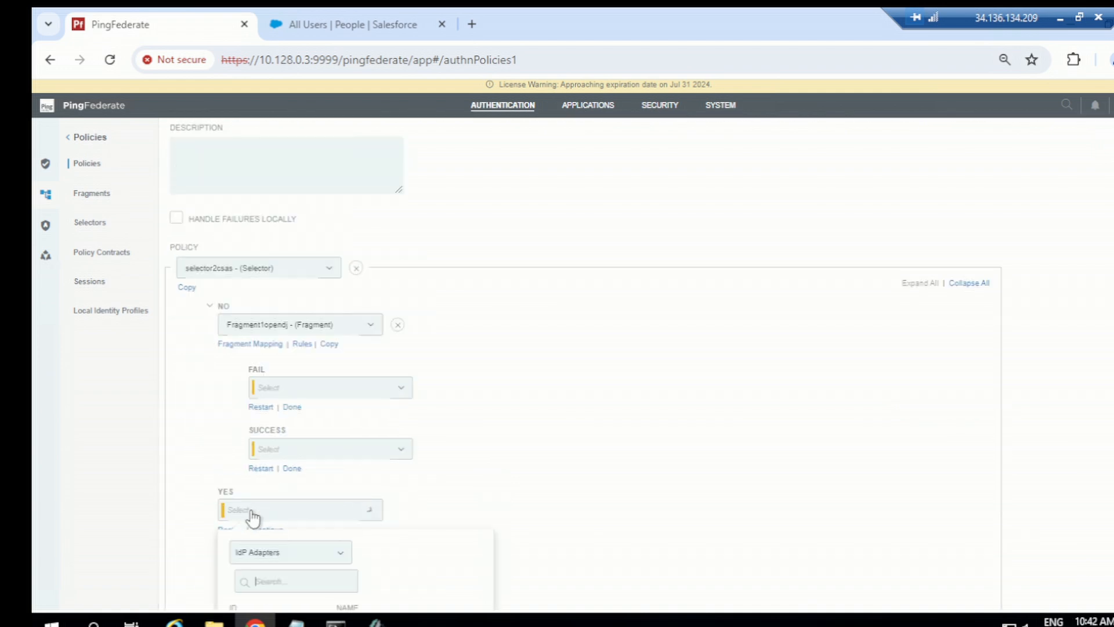
pyautogui.click(300, 558)
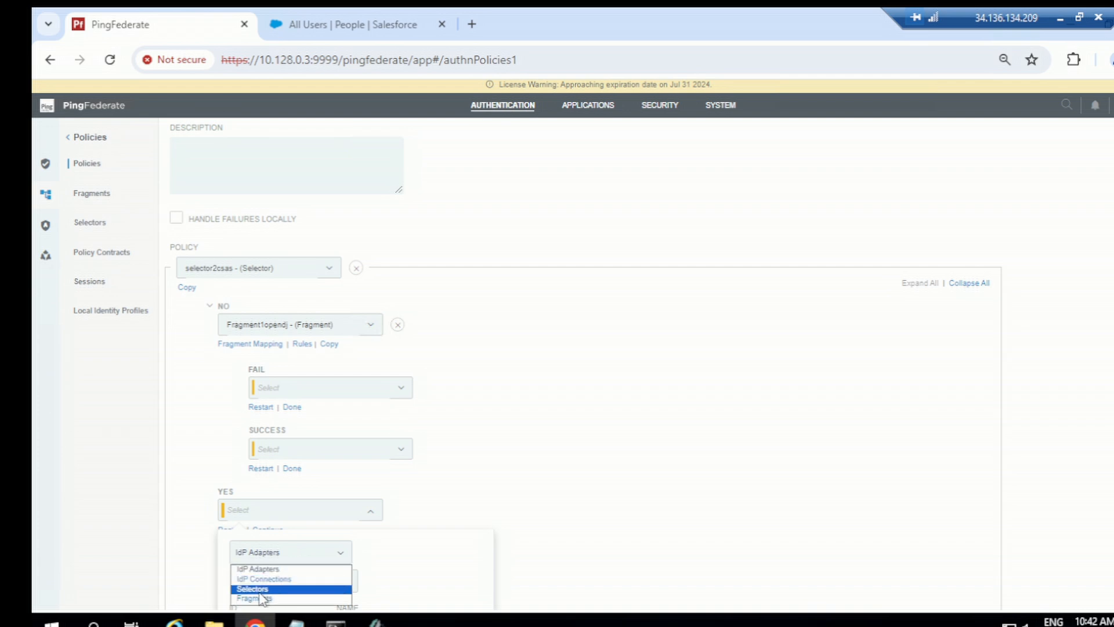
pyautogui.click(261, 598)
pyautogui.scroll(-2, 316, 543)
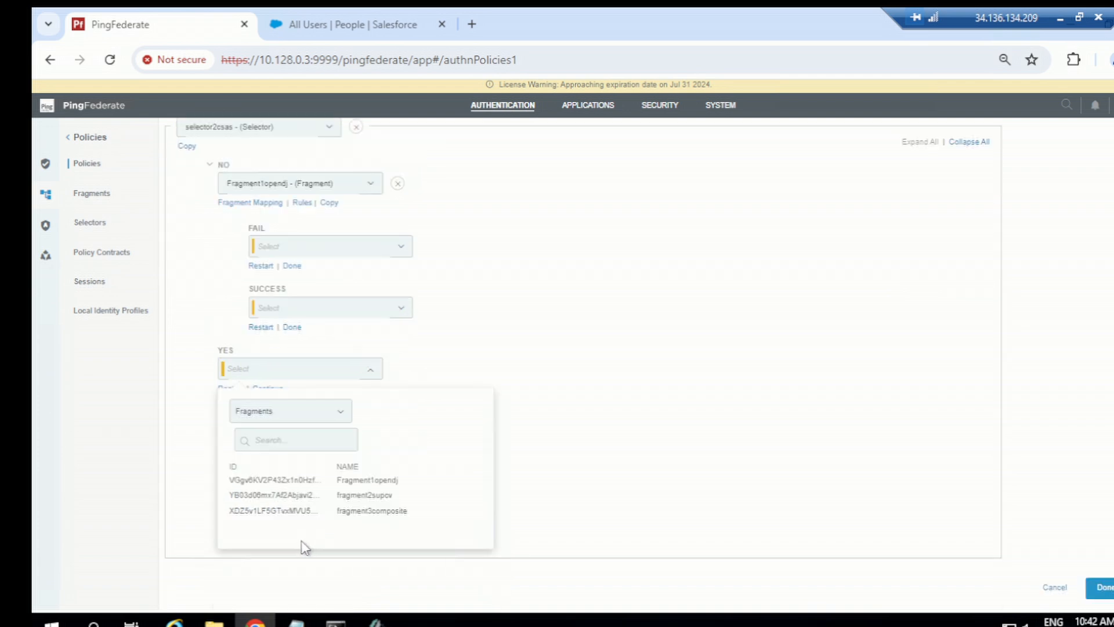
pyautogui.click(360, 497)
# Step: Under Fragment1opendj in the NO branch, end the Fail path with Done and set Success to the pflearning policy contract
pyautogui.scroll(2, 363, 503)
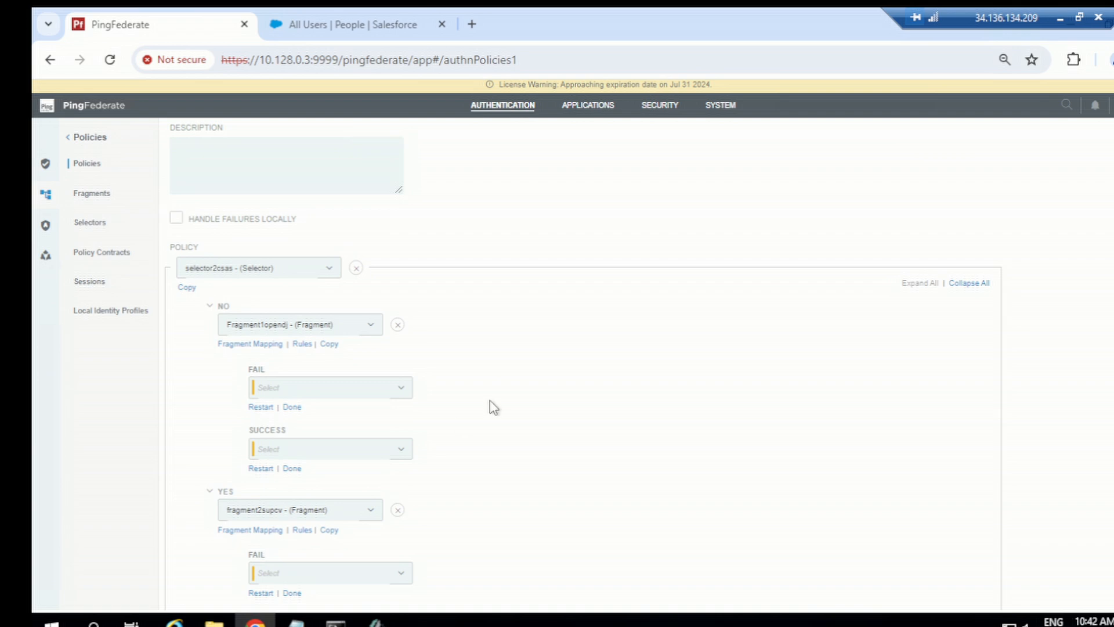
pyautogui.scroll(-2, 492, 406)
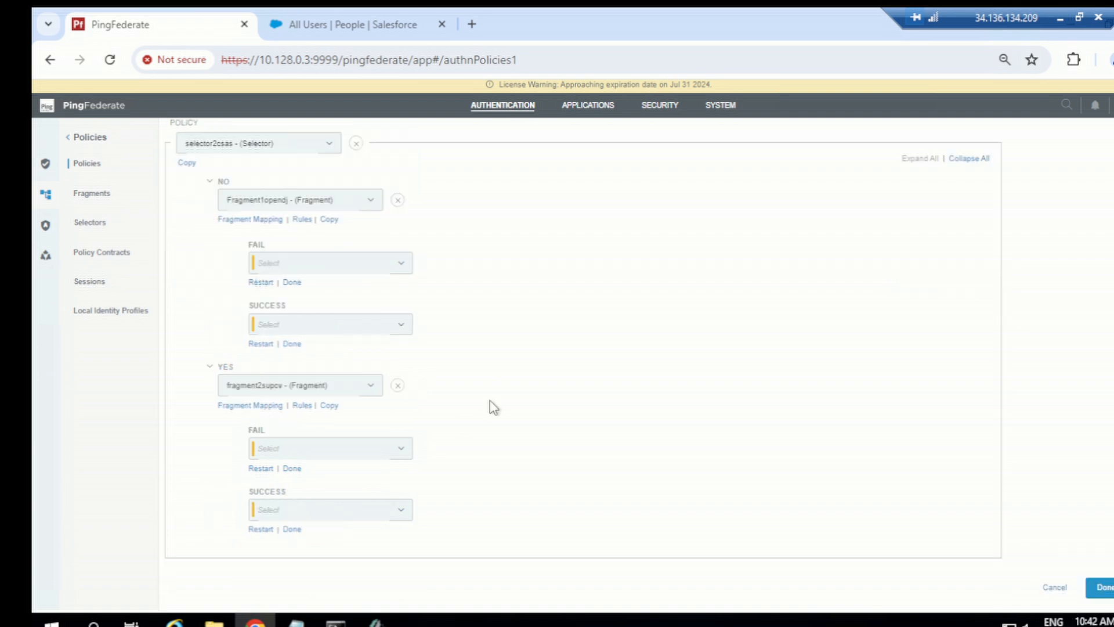
pyautogui.click(291, 282)
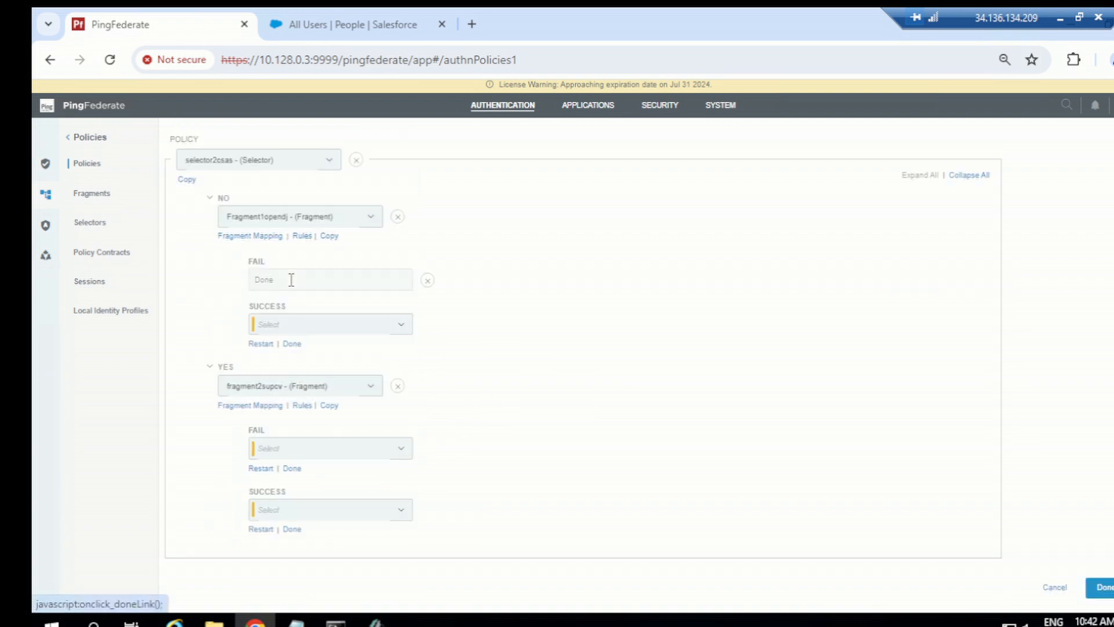
pyautogui.click(275, 325)
pyautogui.click(311, 397)
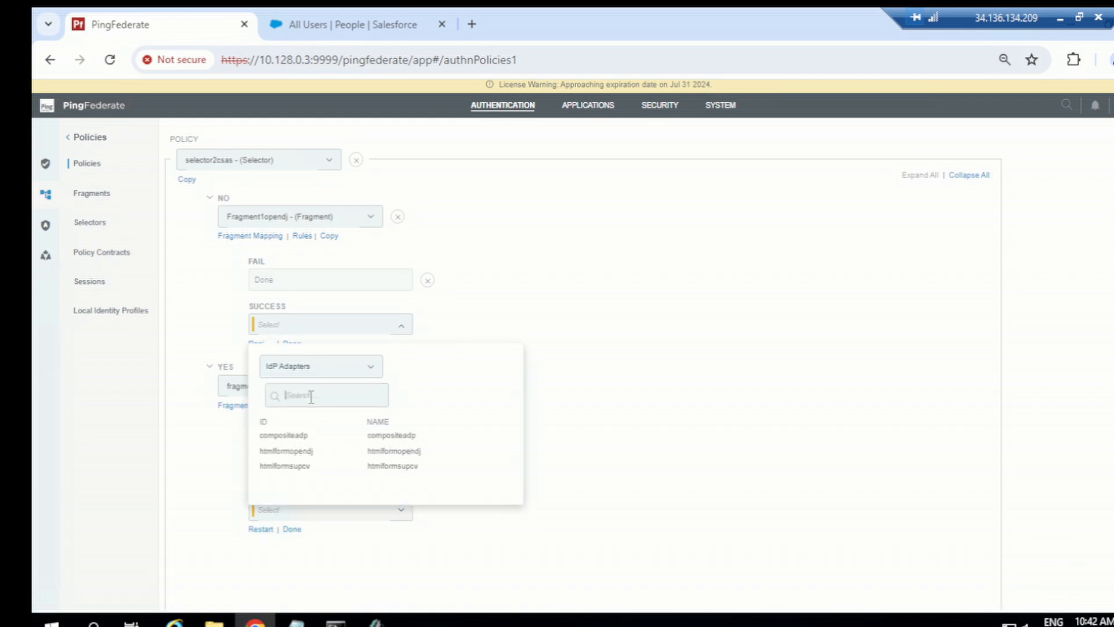
pyautogui.click(310, 367)
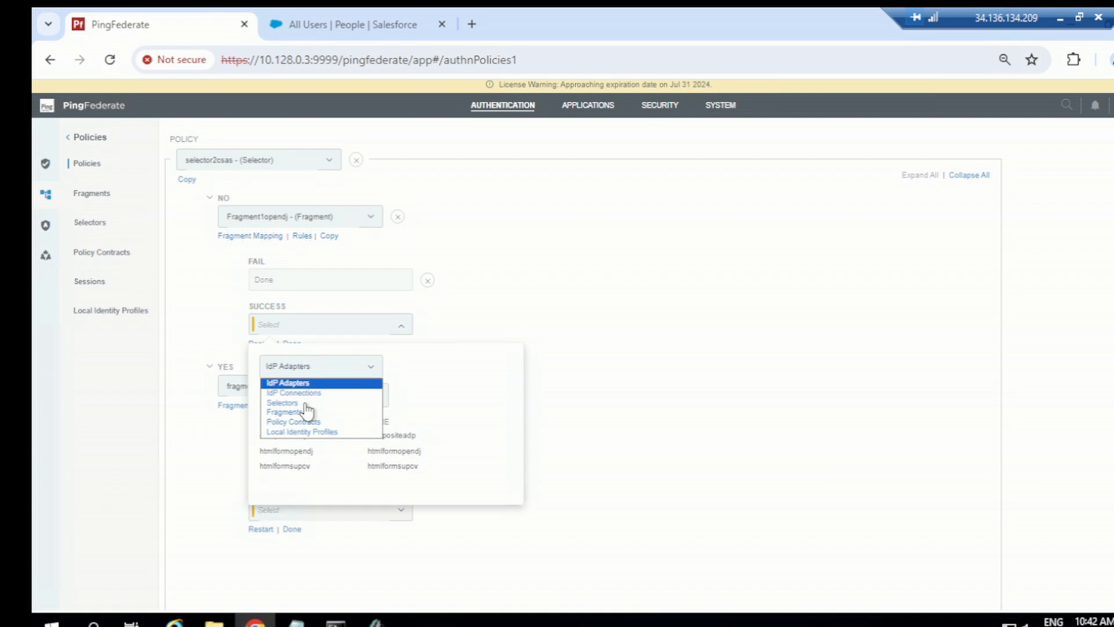
pyautogui.click(293, 423)
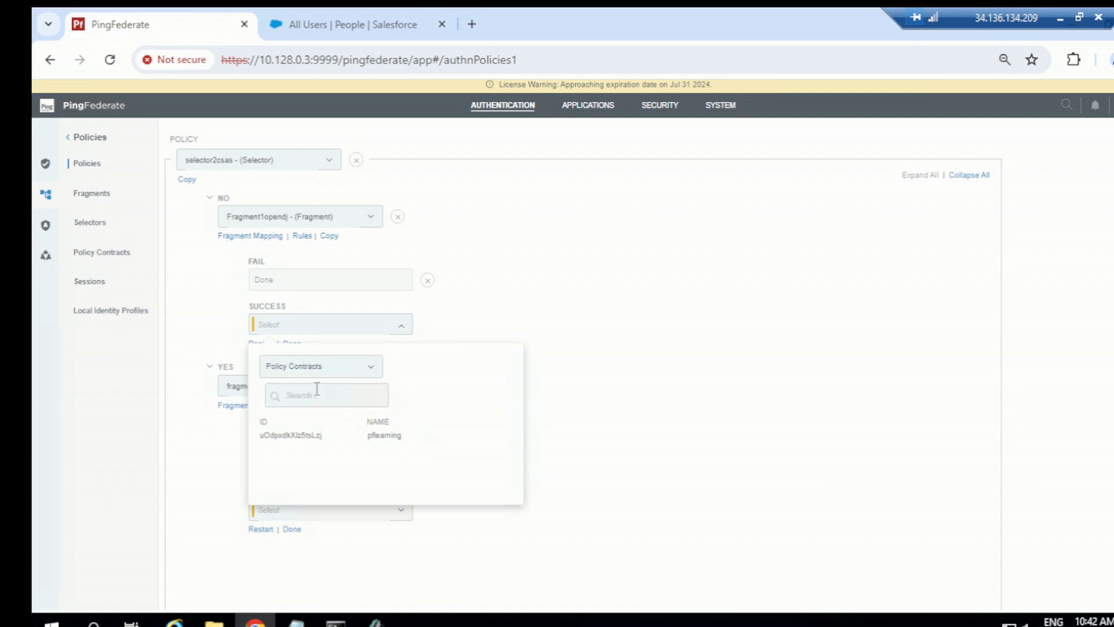
pyautogui.click(288, 446)
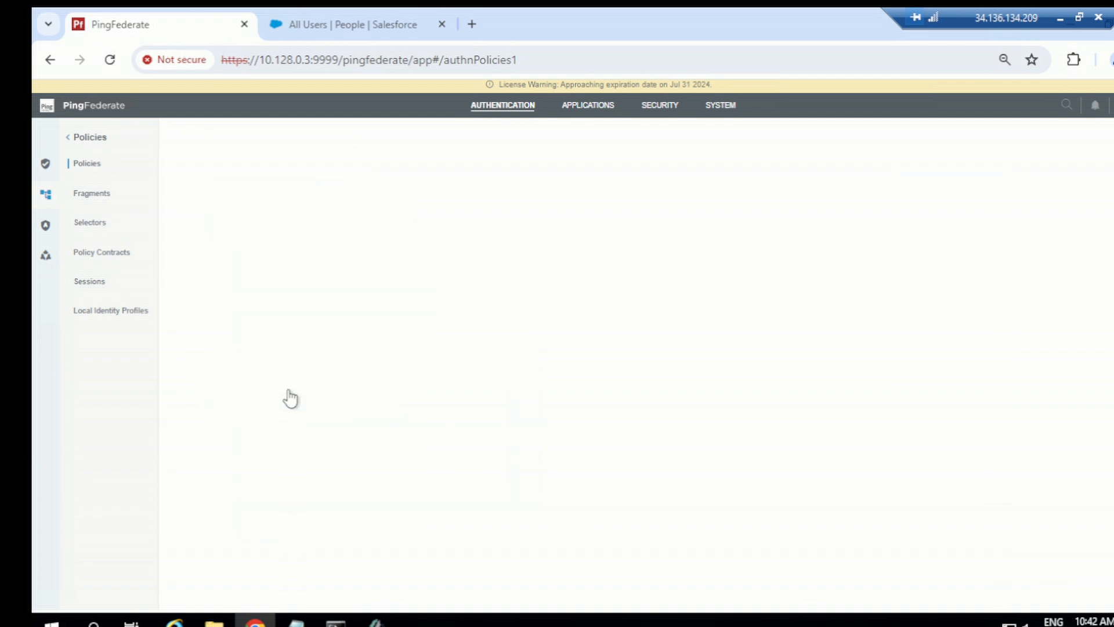
# Step: In the NO branch's pflearning contract mapping, set the PhoneNumber, email and firstname sources to Fragment (Fragment1opendj)
pyautogui.click(271, 345)
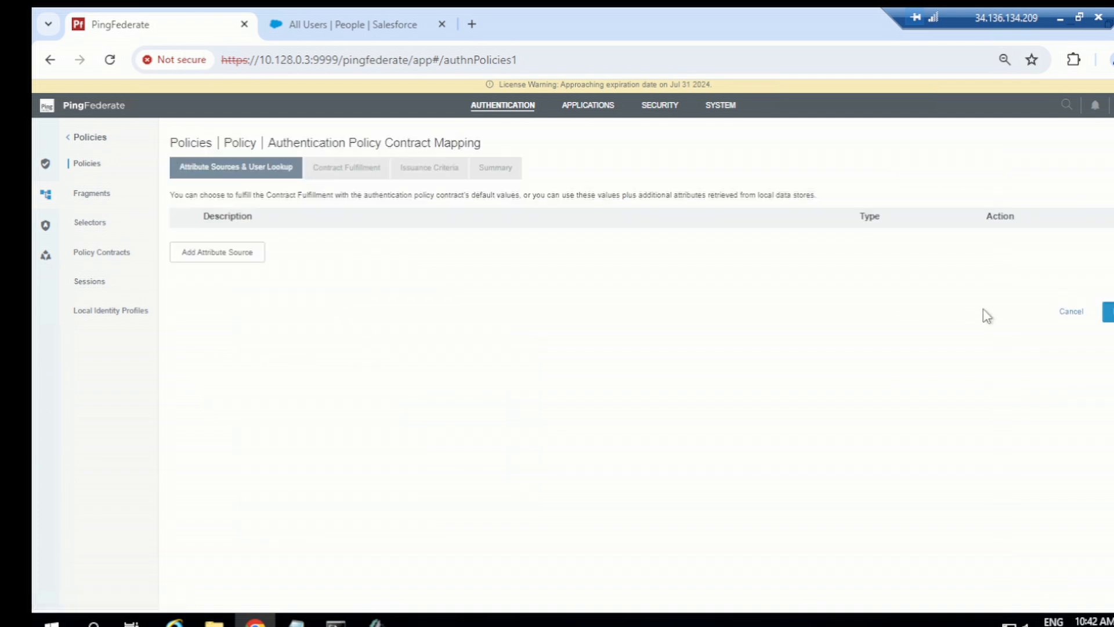
pyautogui.click(1108, 312)
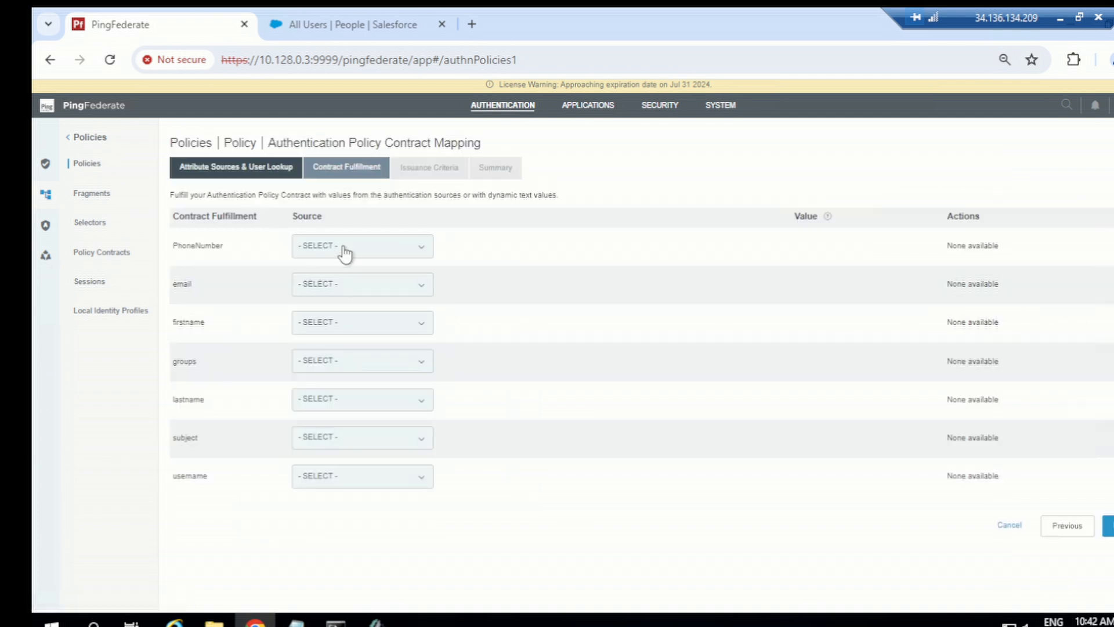
pyautogui.click(345, 250)
pyautogui.click(355, 302)
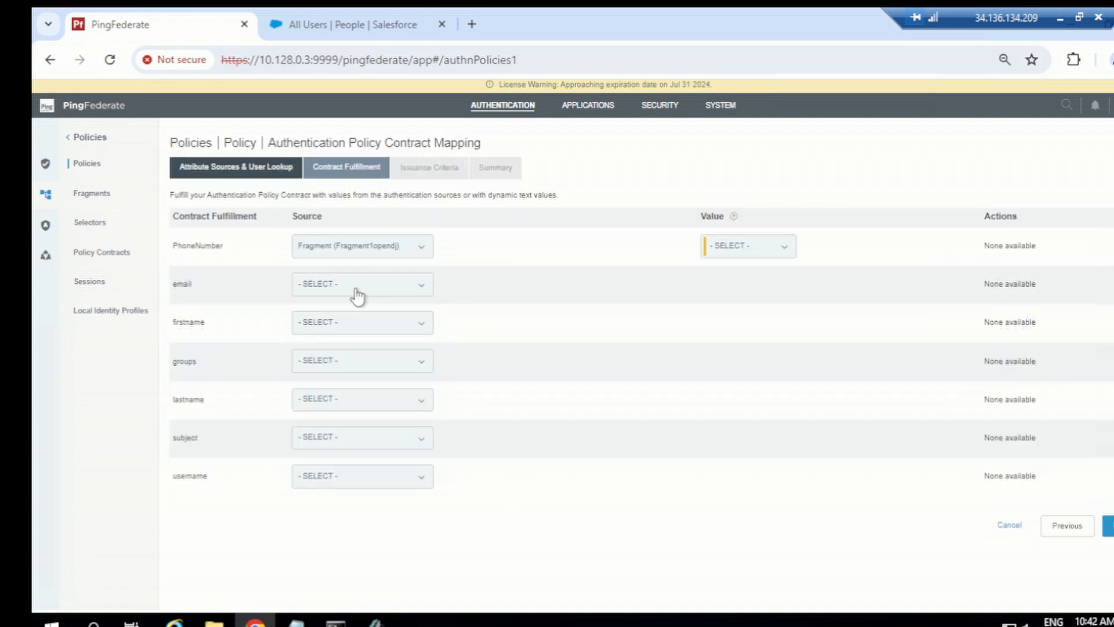
pyautogui.click(357, 296)
pyautogui.click(353, 342)
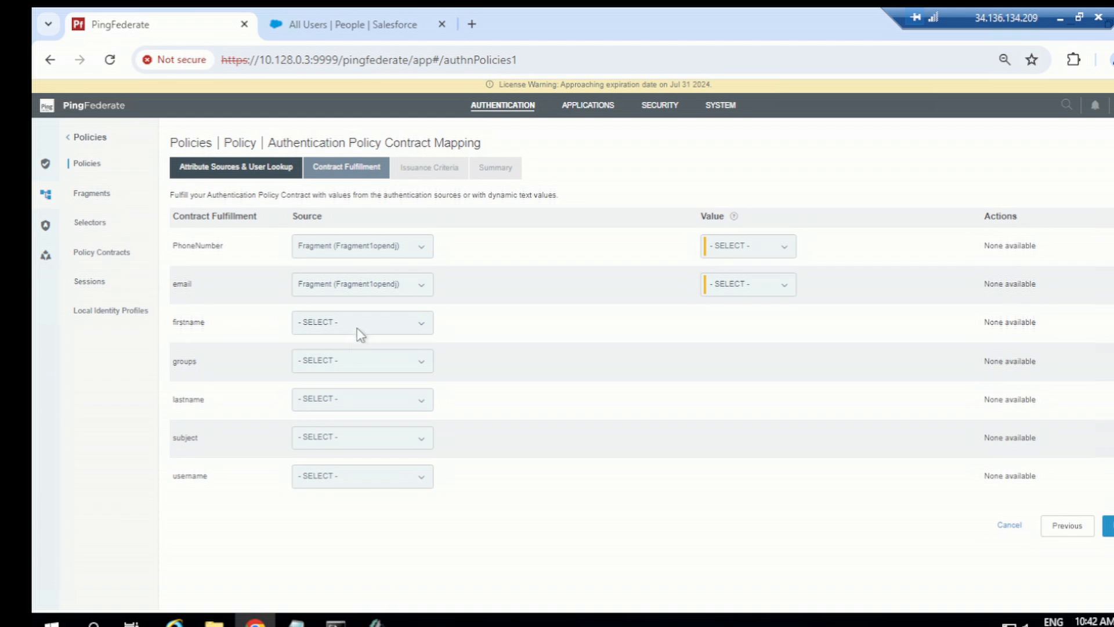
pyautogui.click(360, 325)
pyautogui.click(357, 377)
# Step: Set the groups, lastname, subject and username sources to Fragment (Fragment1opendj) in the contract fulfillment
pyautogui.click(354, 363)
pyautogui.click(362, 418)
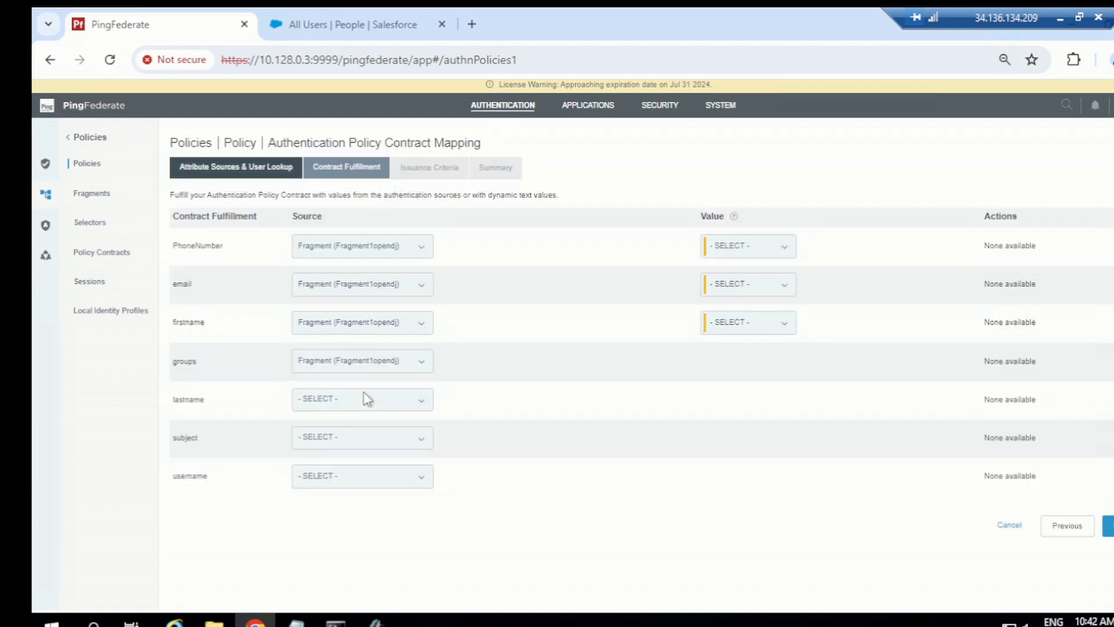
pyautogui.click(356, 400)
pyautogui.click(363, 456)
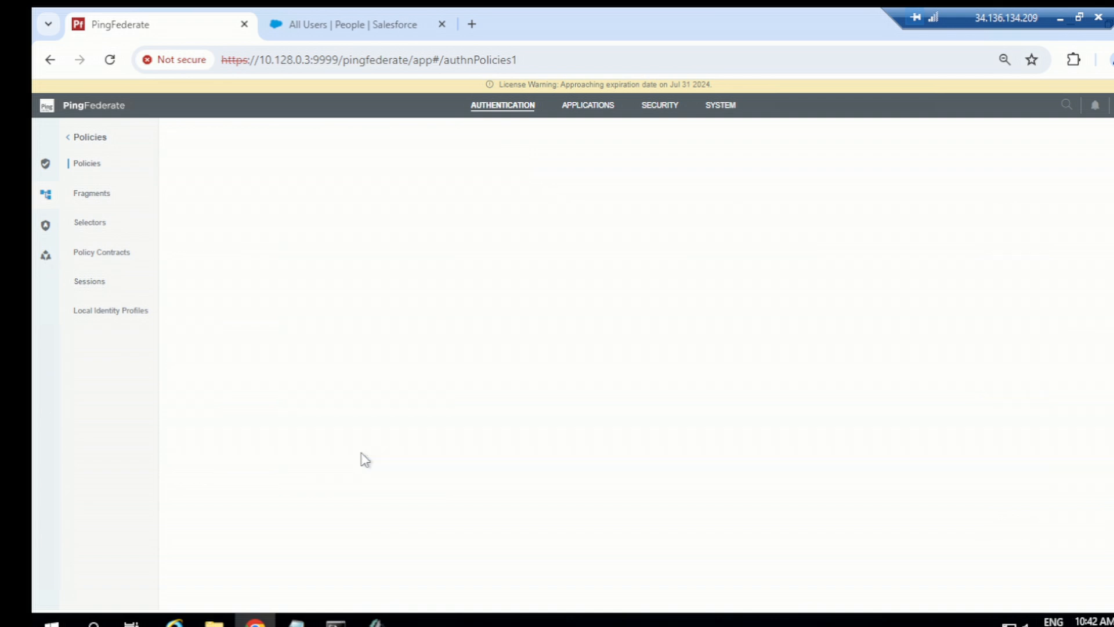
pyautogui.click(360, 445)
pyautogui.click(346, 494)
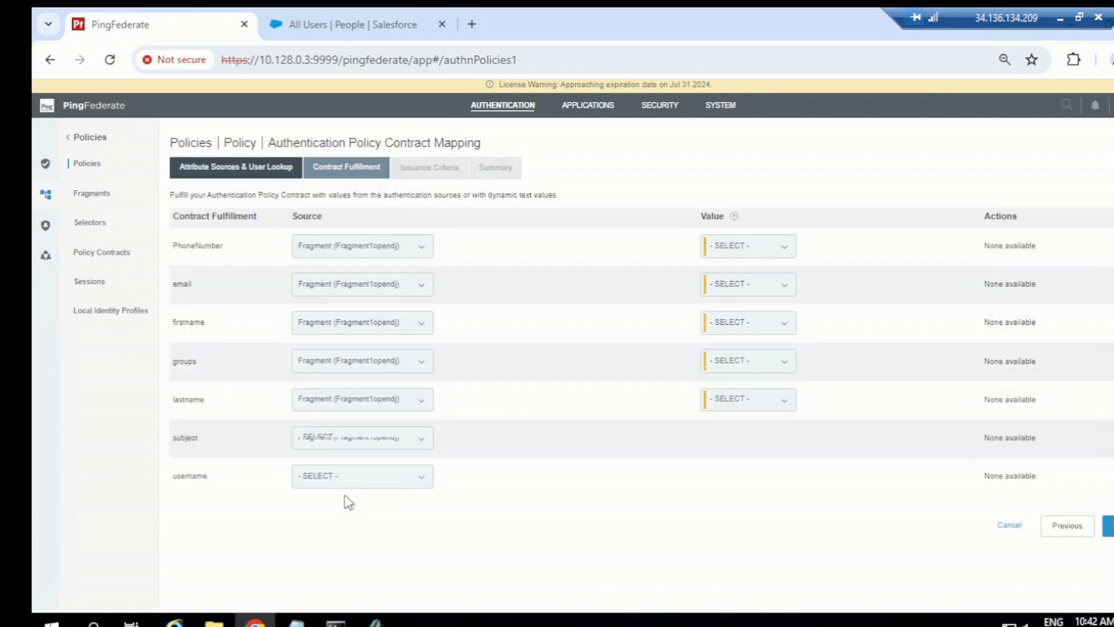
pyautogui.click(351, 481)
pyautogui.click(360, 533)
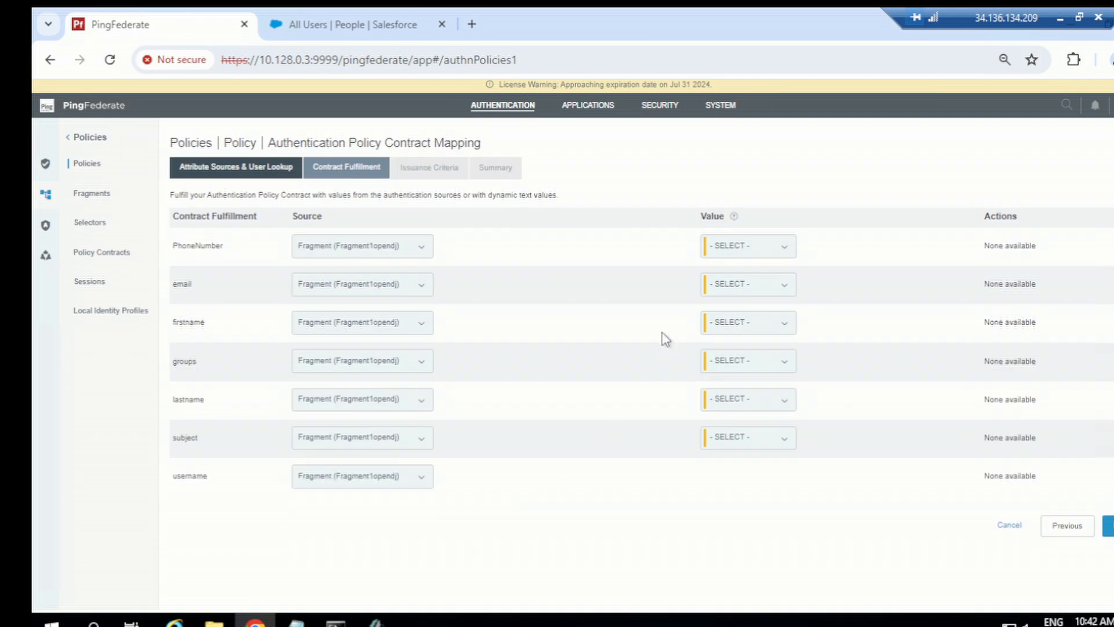
# Step: Map the PhoneNumber, email, firstname and groups contract attributes to the fragment values of the same names
pyautogui.click(757, 247)
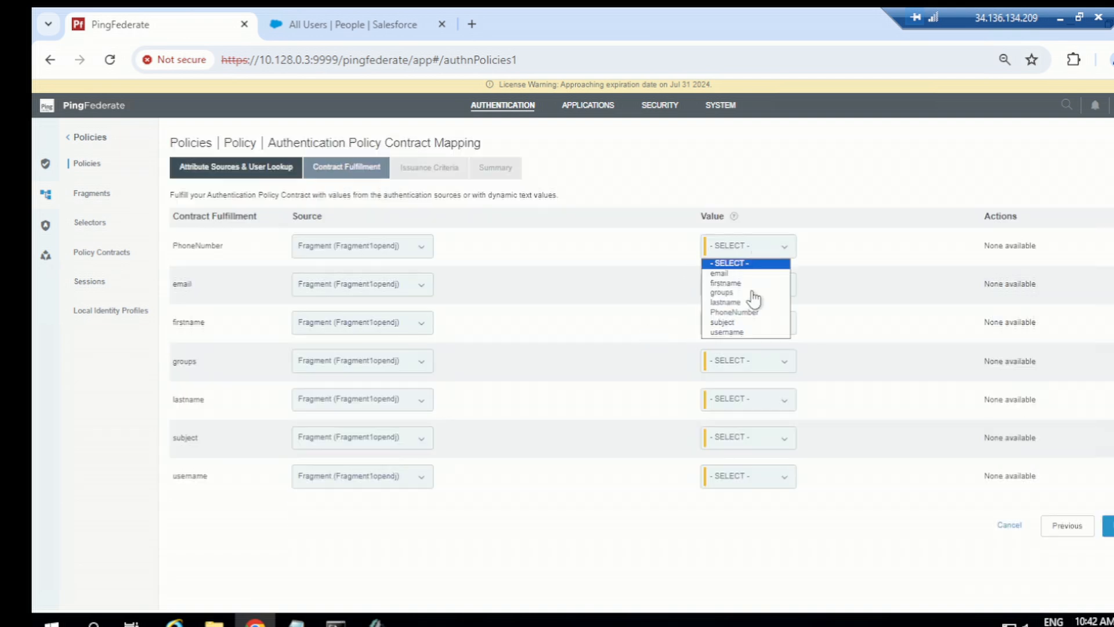
pyautogui.click(737, 312)
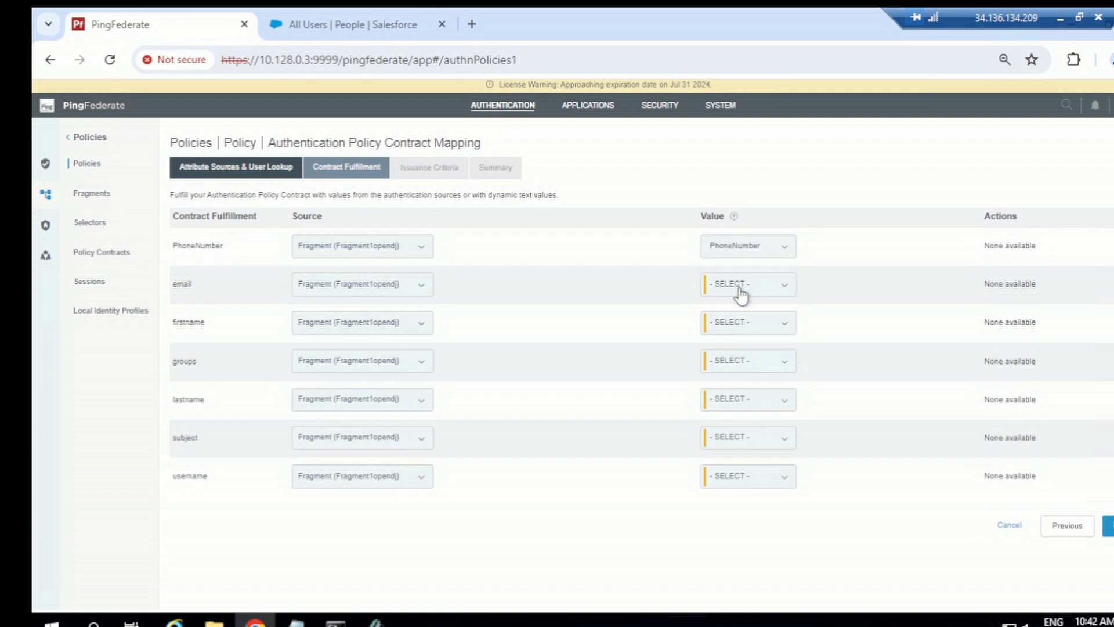
pyautogui.click(739, 291)
pyautogui.click(733, 313)
pyautogui.click(728, 329)
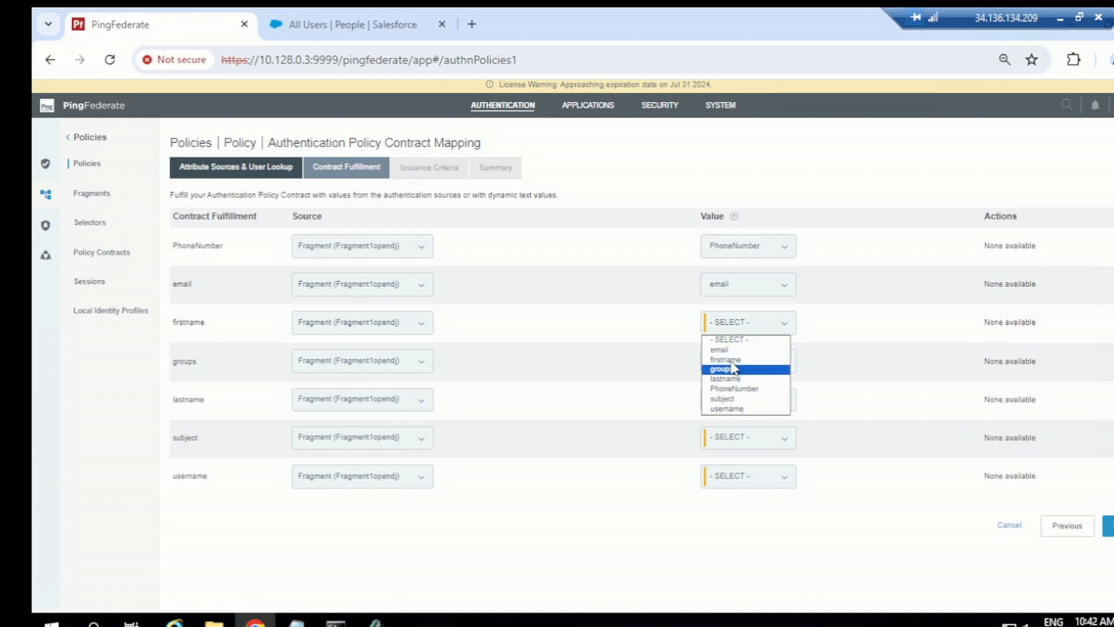
pyautogui.click(730, 360)
pyautogui.click(755, 370)
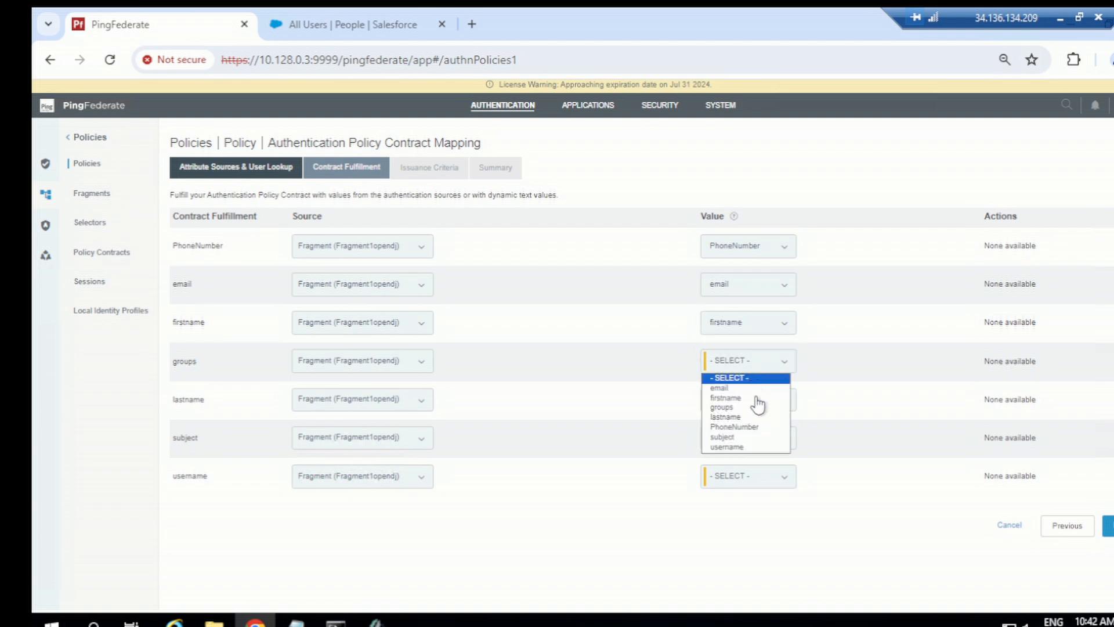
pyautogui.click(738, 408)
# Step: Set the lastname attribute's value to username, subject's value to subject and username's value to username
pyautogui.click(741, 409)
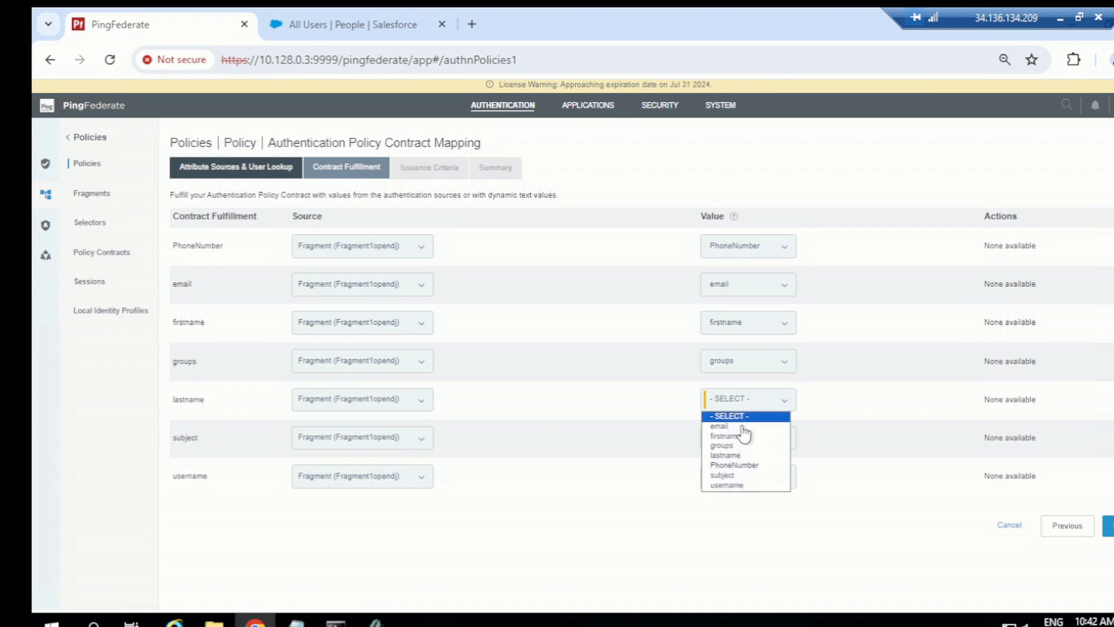
pyautogui.click(739, 455)
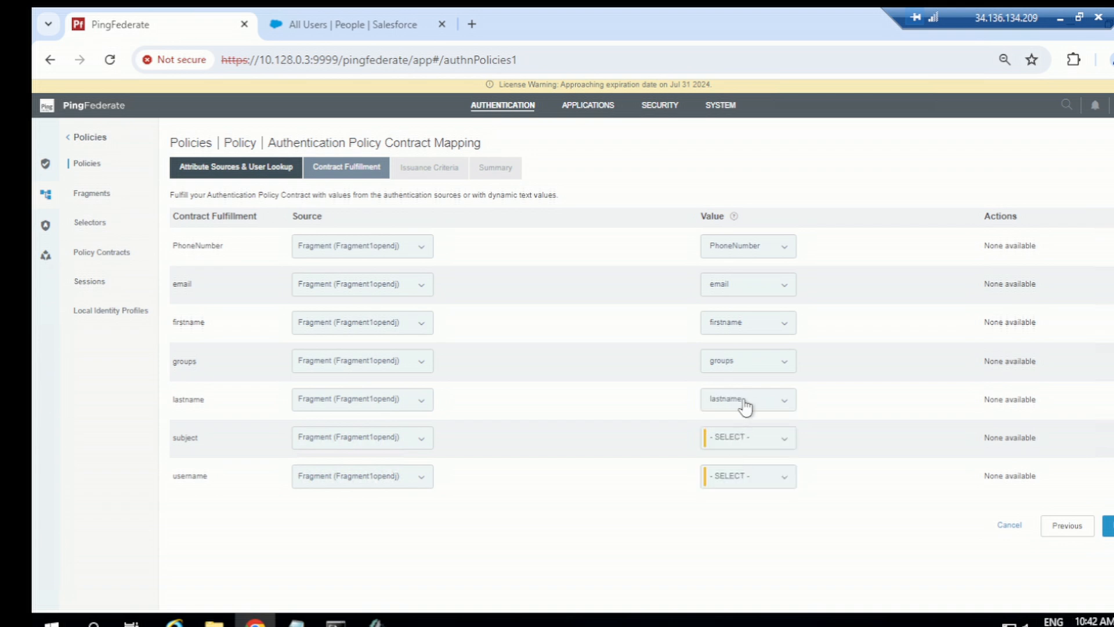
pyautogui.click(743, 405)
pyautogui.click(726, 485)
pyautogui.click(739, 438)
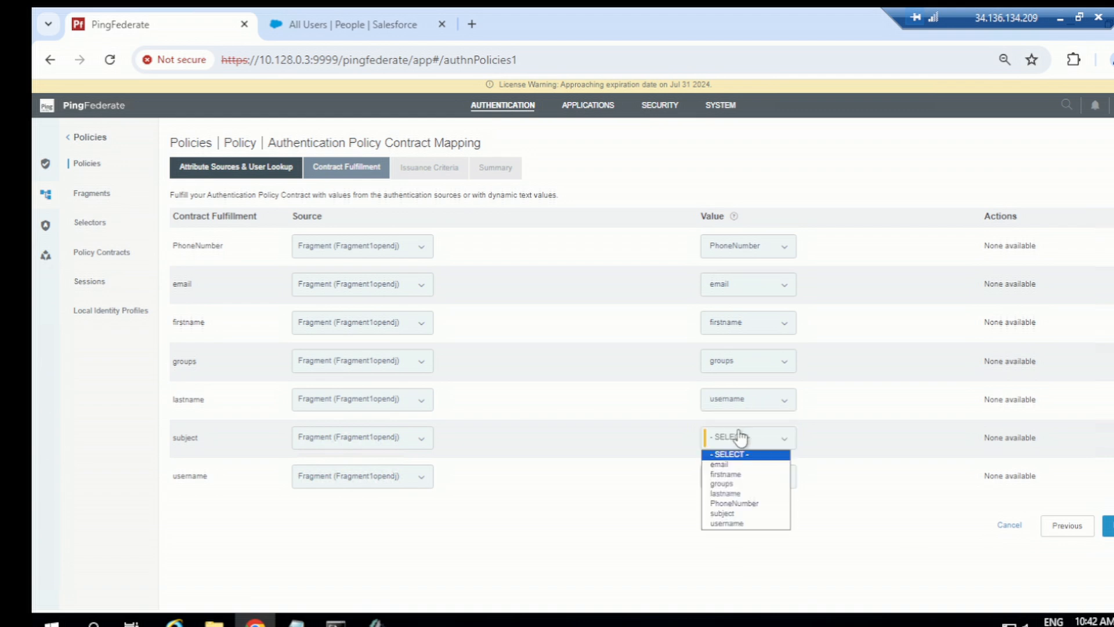
pyautogui.click(727, 513)
pyautogui.click(741, 488)
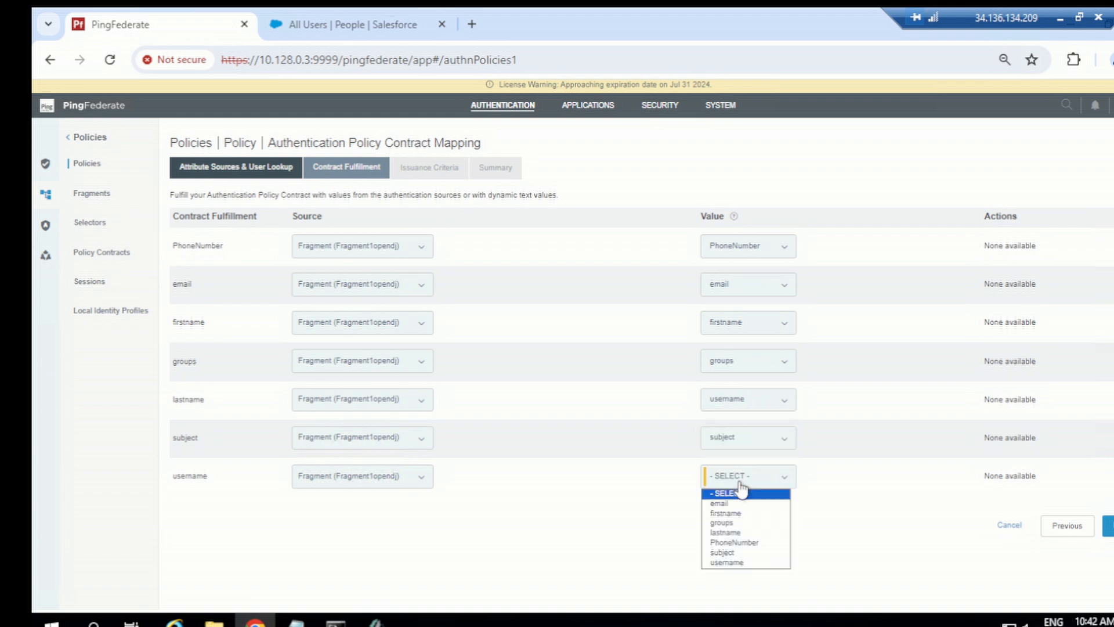
pyautogui.click(727, 563)
# Step: Complete the NO branch's contract mapping without issuance criteria and return to the policy
pyautogui.click(1108, 526)
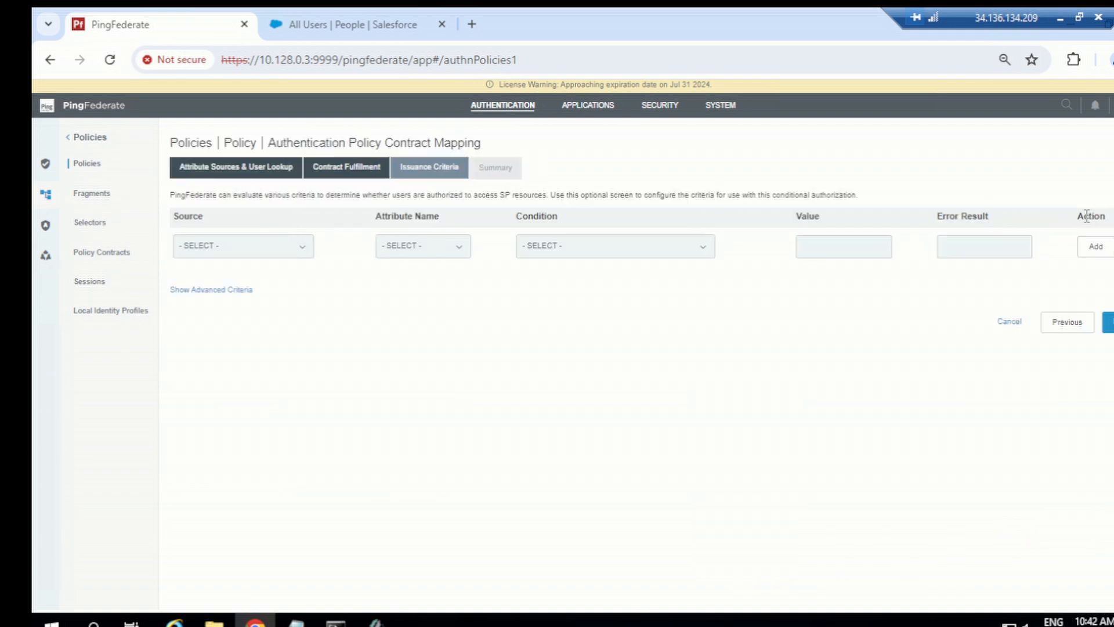
pyautogui.click(1108, 323)
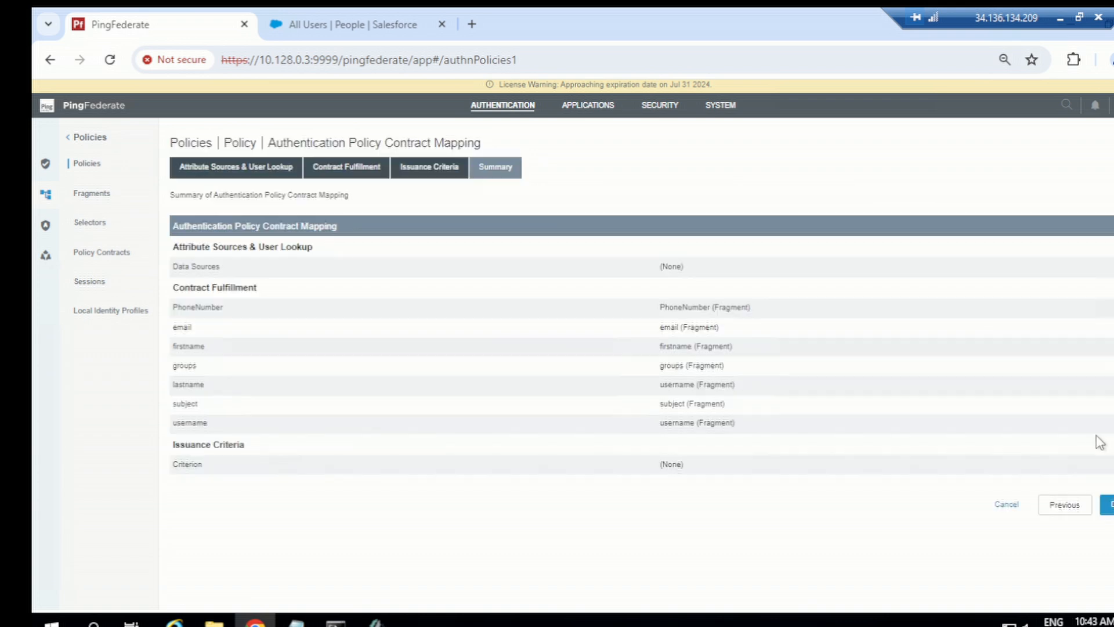
pyautogui.click(1108, 505)
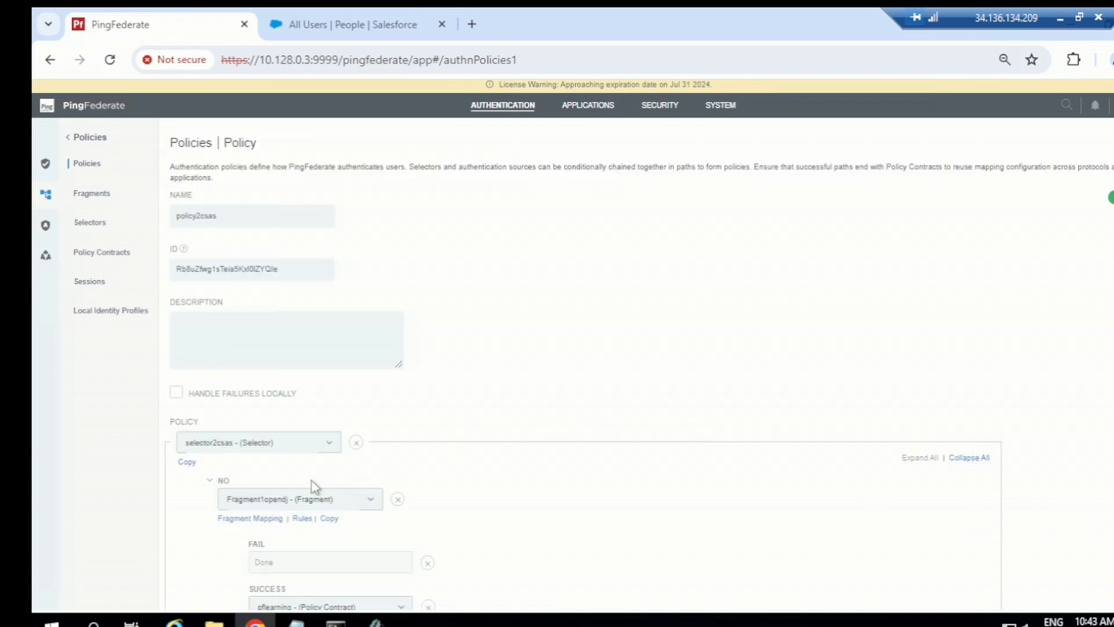
# Step: Set the SUCCESS outcome of the YES branch's fragment2supcv to the pflearning policy contract
pyautogui.scroll(-5, 313, 486)
pyautogui.click(291, 469)
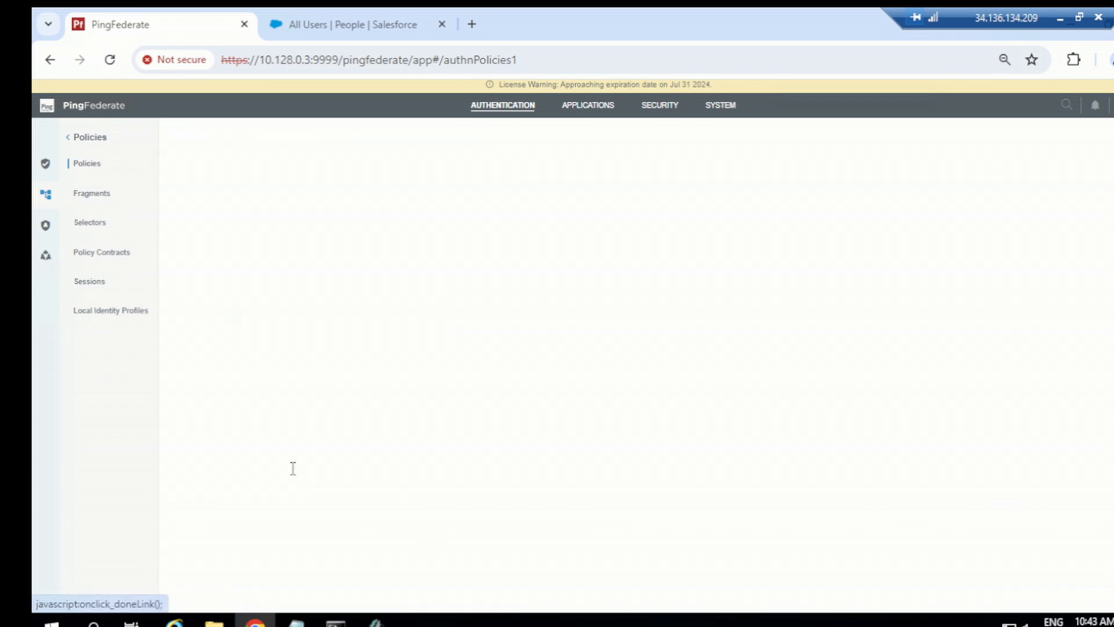
pyautogui.click(283, 513)
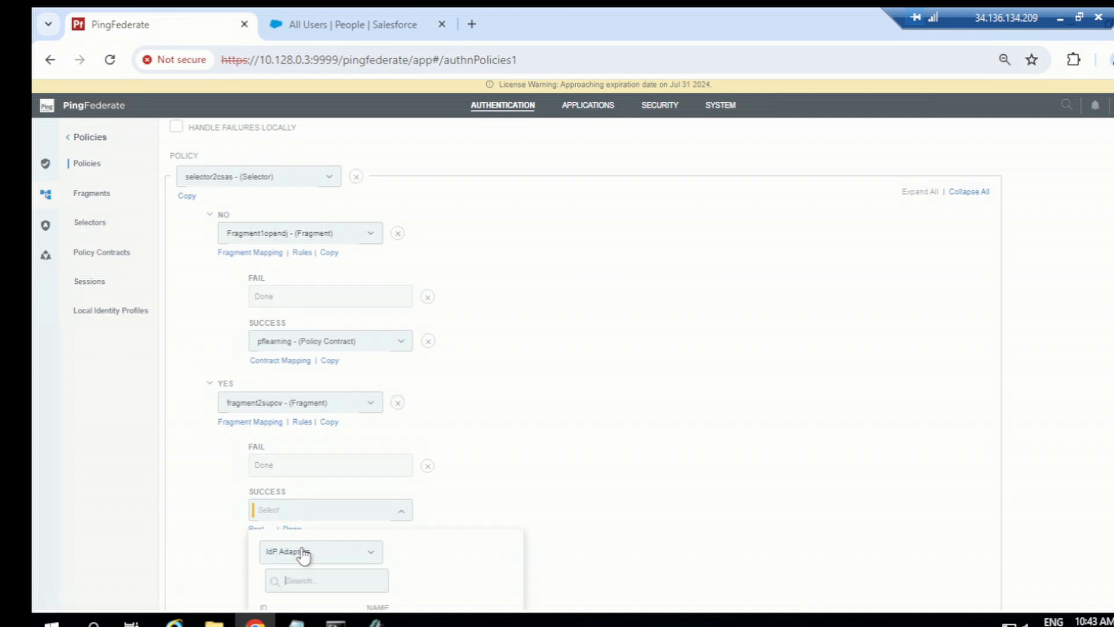
pyautogui.click(306, 551)
pyautogui.click(310, 530)
pyautogui.scroll(-2, 312, 523)
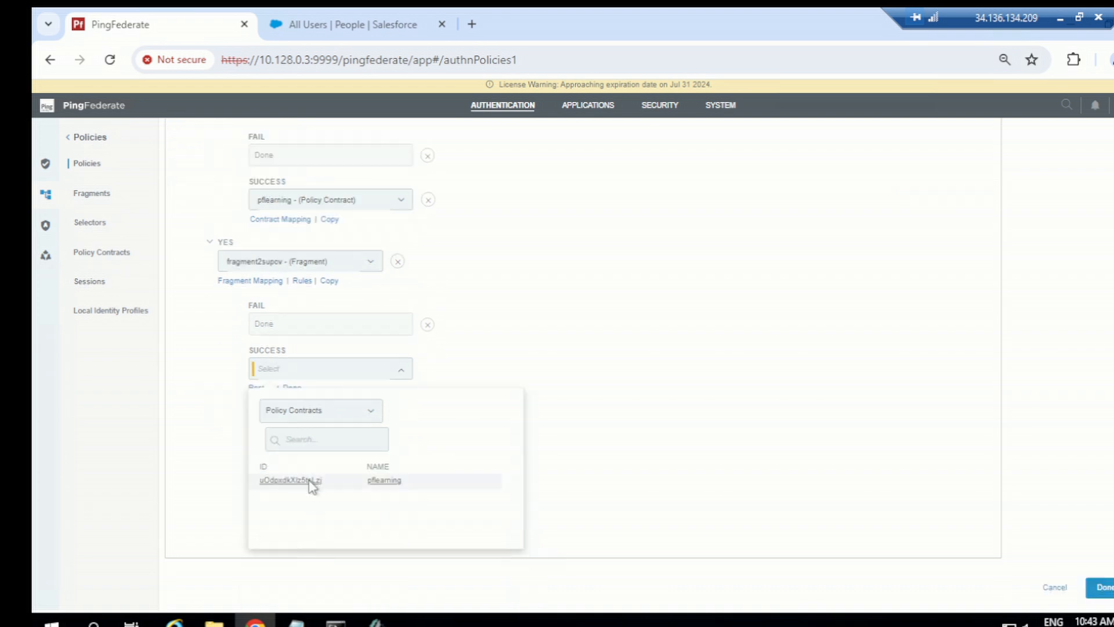
pyautogui.click(313, 482)
# Step: In the YES branch's contract mapping, set the PhoneNumber, email, firstname and groups sources to Fragment (fragment2supcv)
pyautogui.click(280, 529)
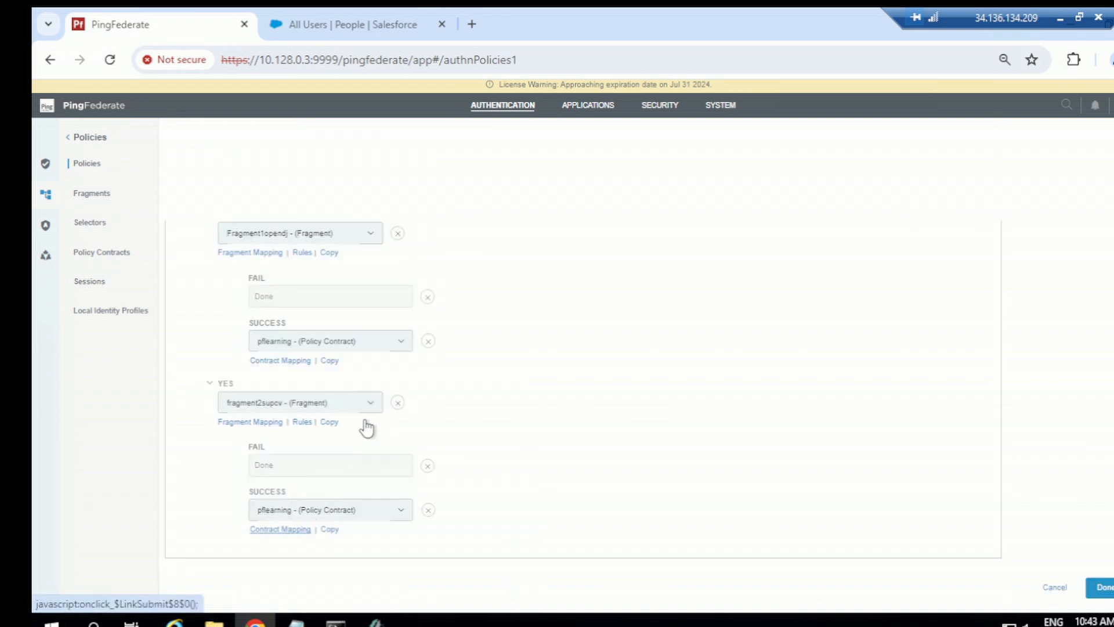
pyautogui.click(1110, 313)
pyautogui.click(335, 249)
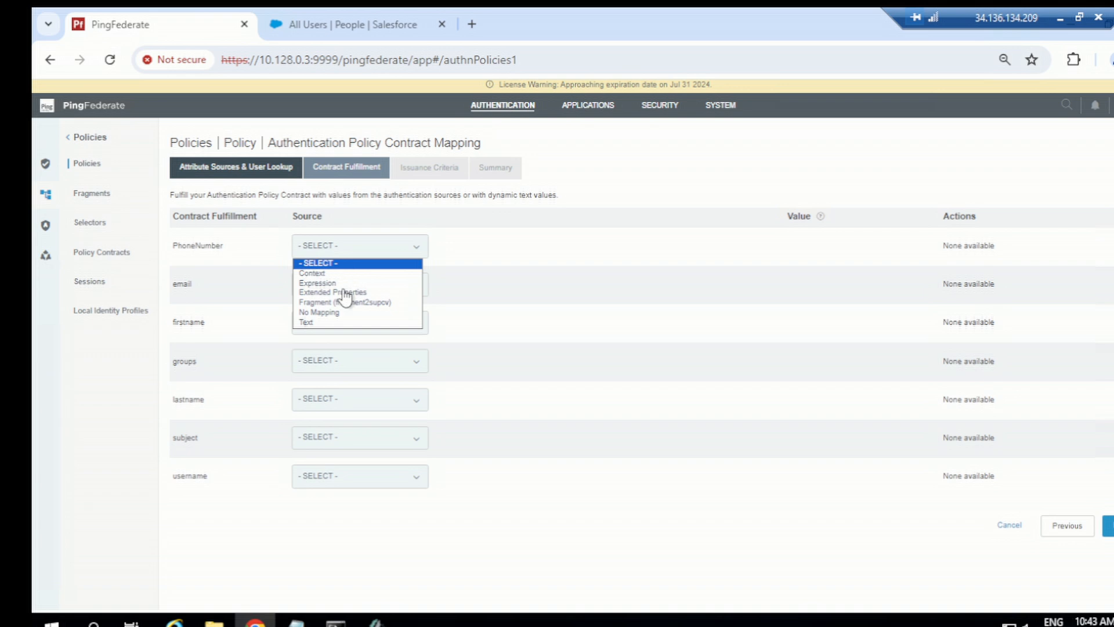
pyautogui.click(346, 303)
pyautogui.click(357, 289)
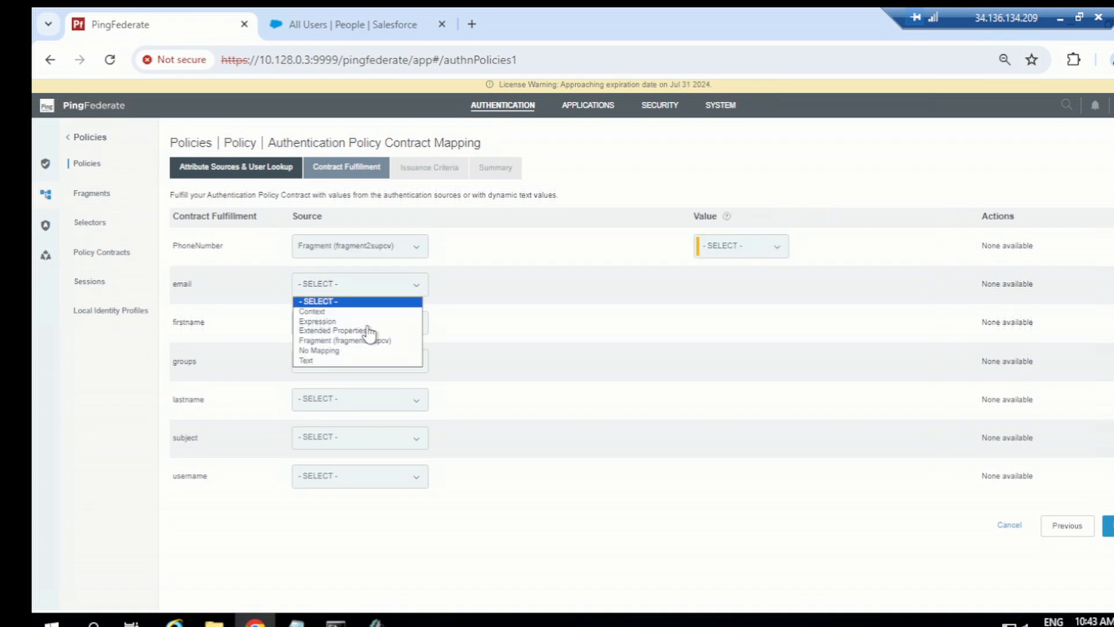
pyautogui.click(360, 341)
pyautogui.click(361, 326)
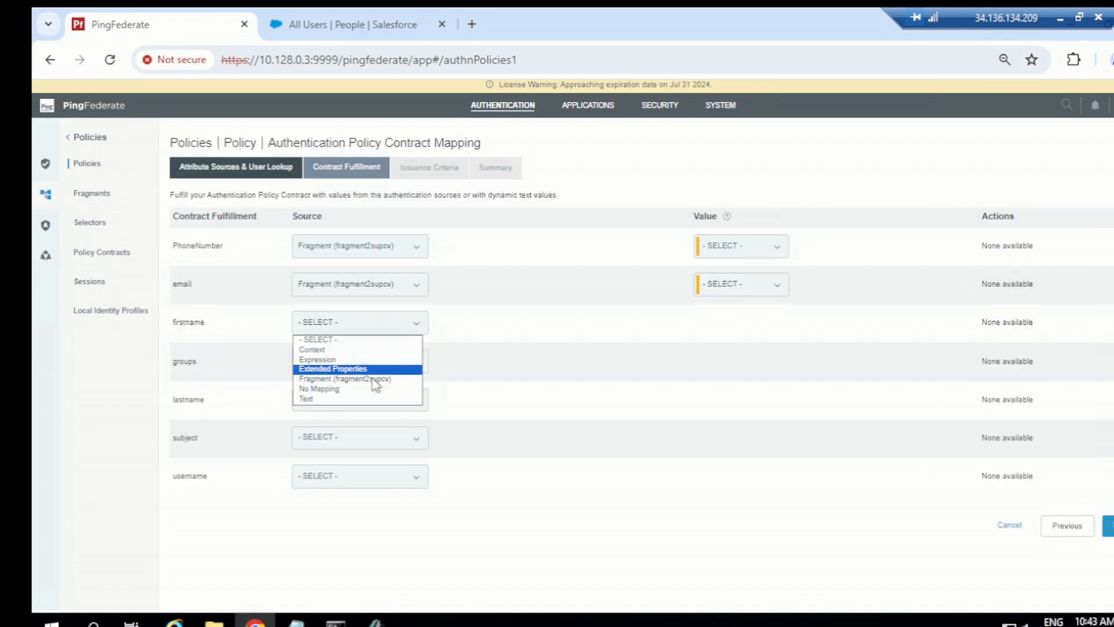
pyautogui.click(374, 380)
pyautogui.click(368, 363)
pyautogui.click(373, 419)
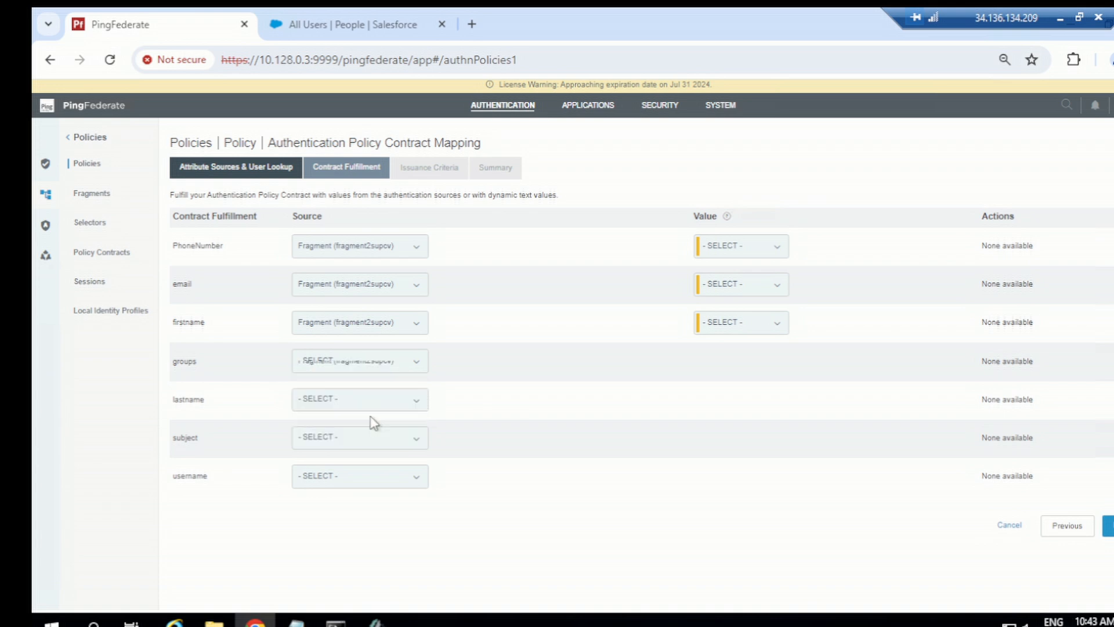
# Step: Set the lastname, subject and username sources to Fragment (fragment2supcv) in the contract fulfillment
pyautogui.click(369, 406)
pyautogui.click(368, 457)
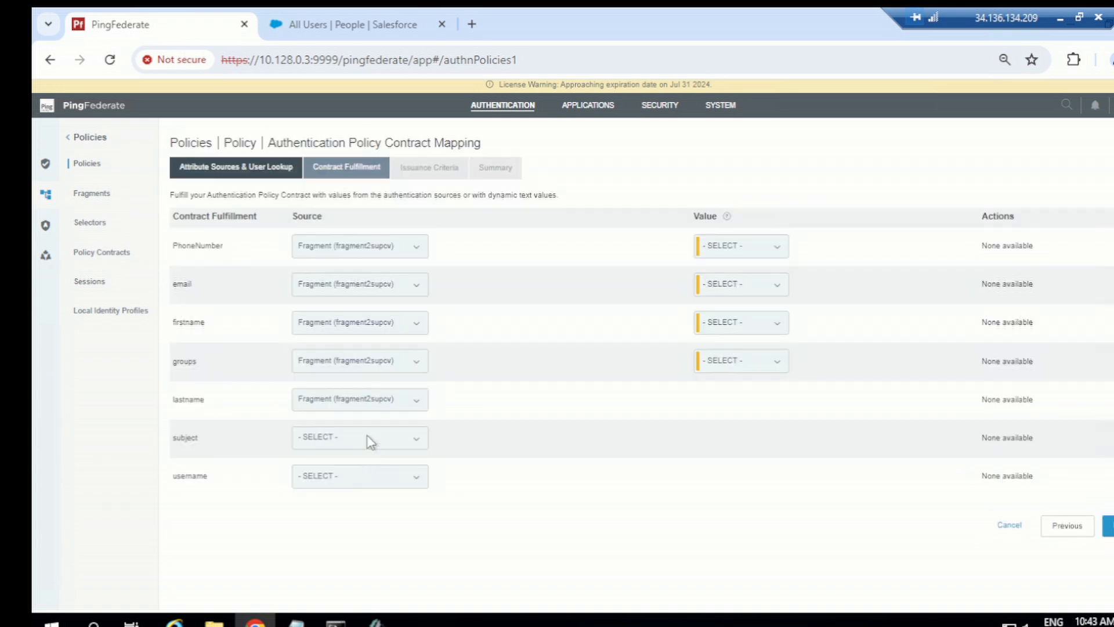
pyautogui.click(356, 437)
pyautogui.click(370, 495)
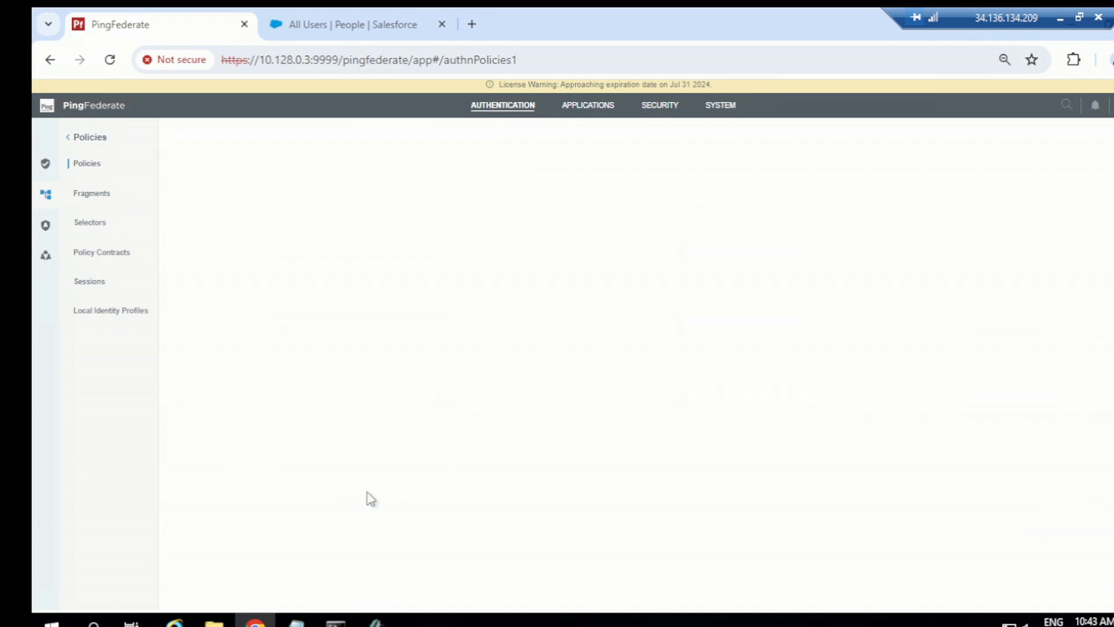
pyautogui.click(365, 481)
pyautogui.click(370, 534)
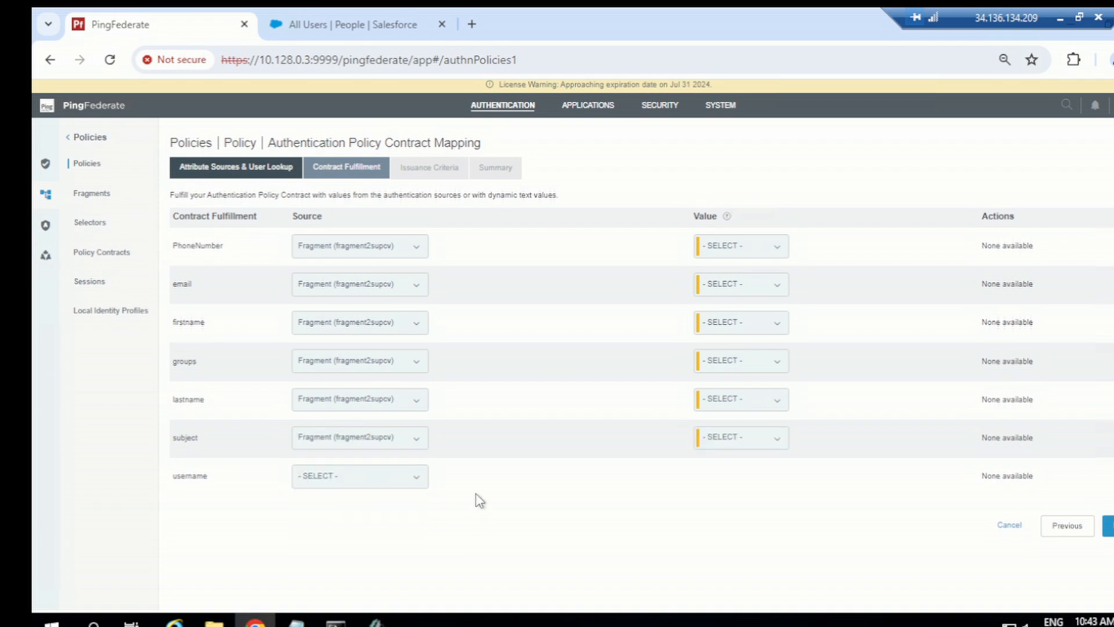
# Step: Set both the PhoneNumber and email contract attributes to the fragment value PhoneNumber
pyautogui.click(741, 251)
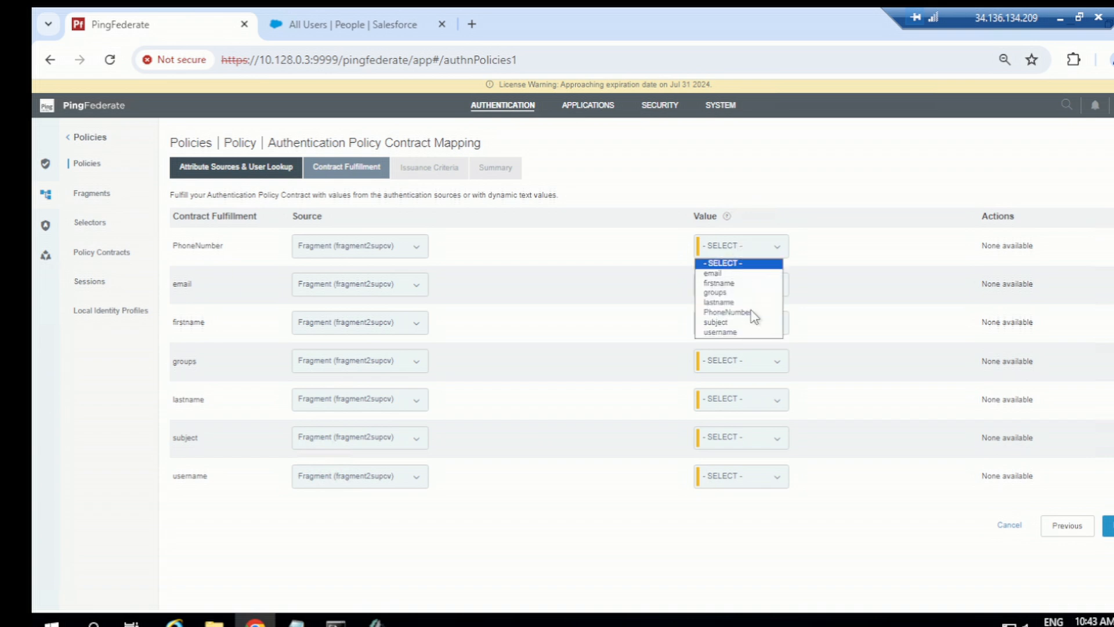
pyautogui.click(744, 312)
pyautogui.click(732, 283)
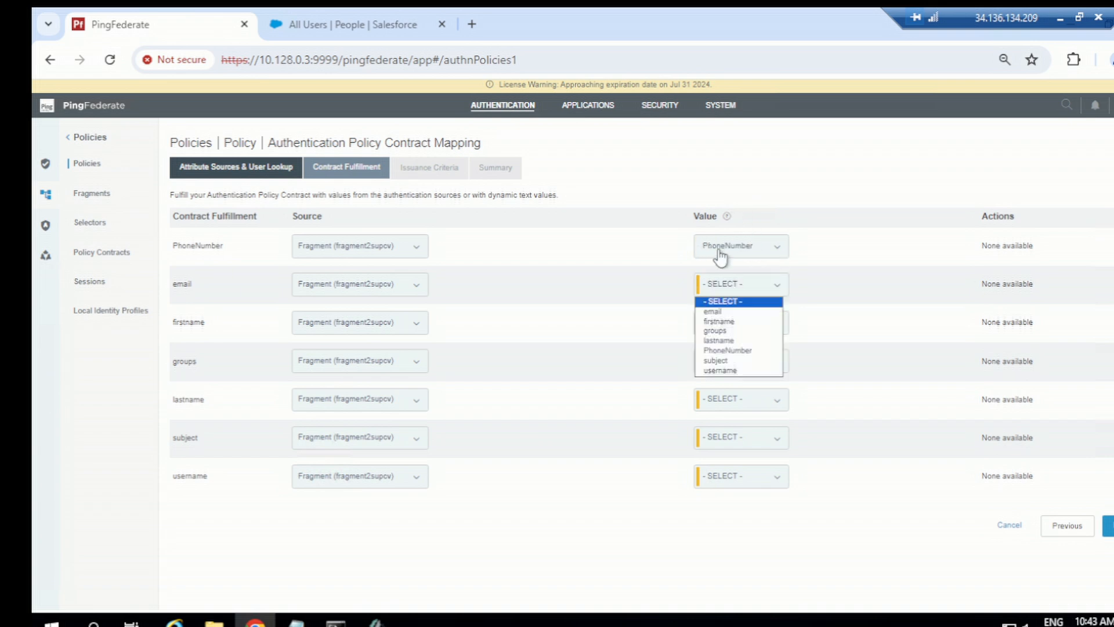
pyautogui.click(755, 351)
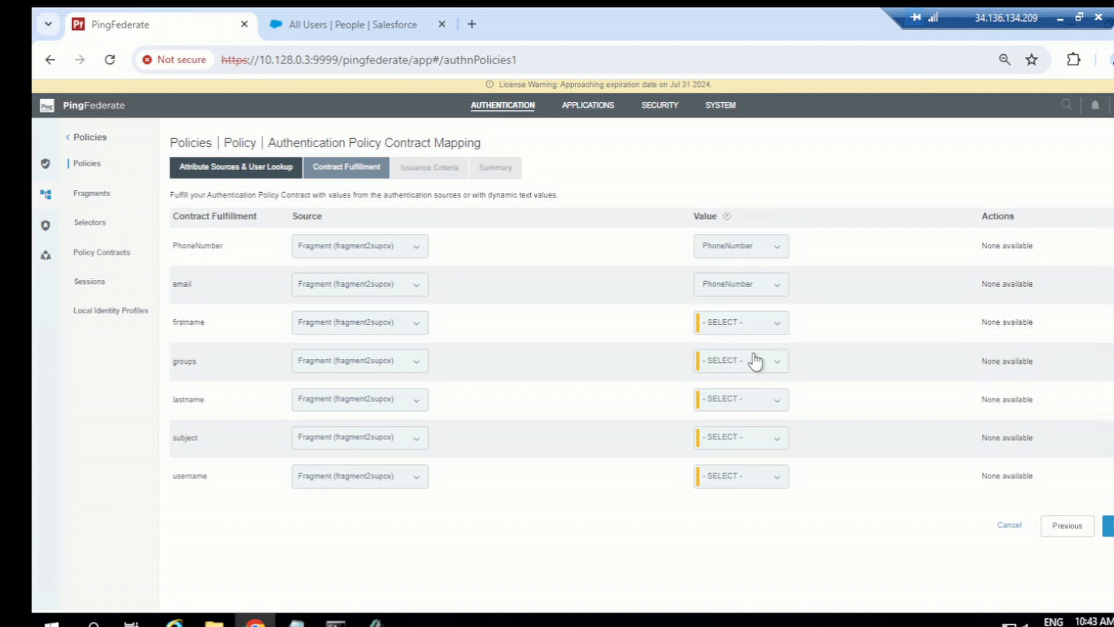
# Step: Map the firstname and groups contract attributes to the fragment values of the same names
pyautogui.click(747, 324)
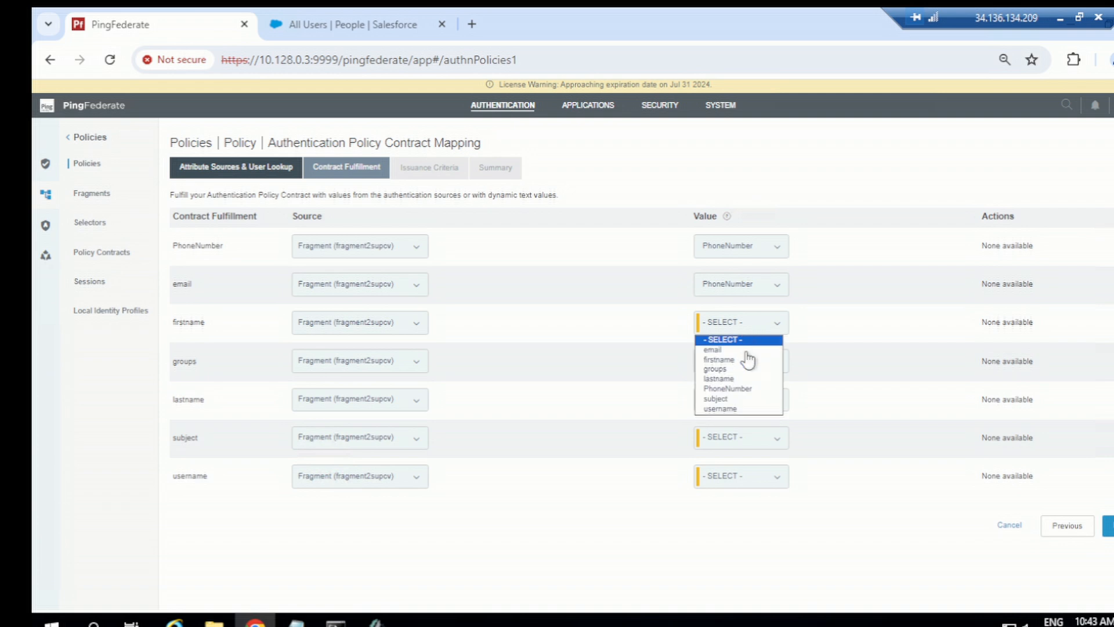
pyautogui.click(725, 370)
pyautogui.click(739, 325)
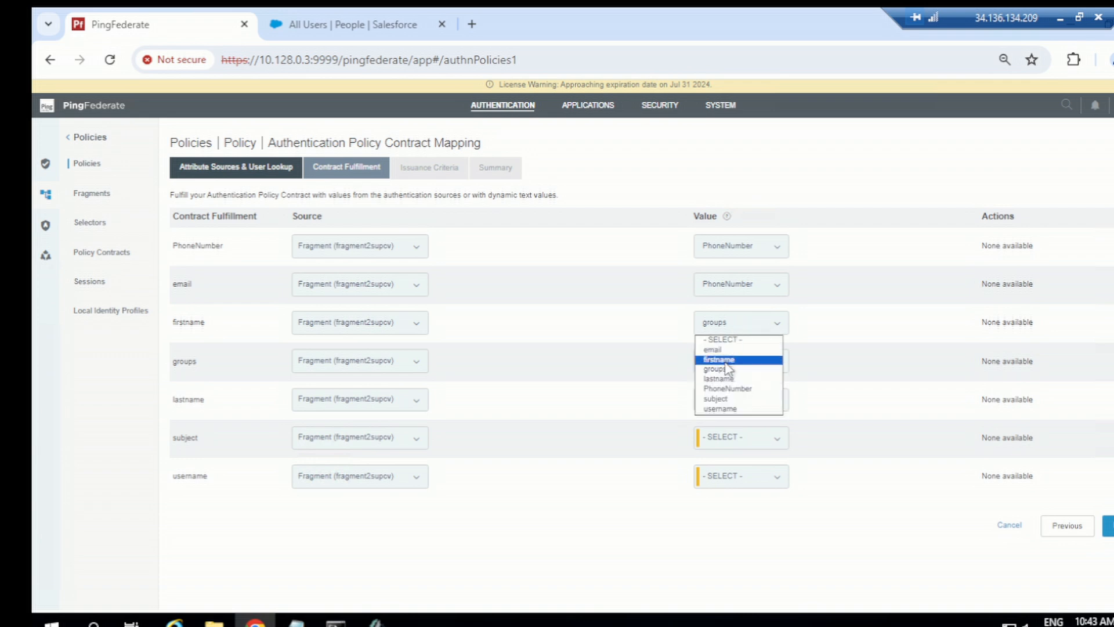
pyautogui.click(726, 362)
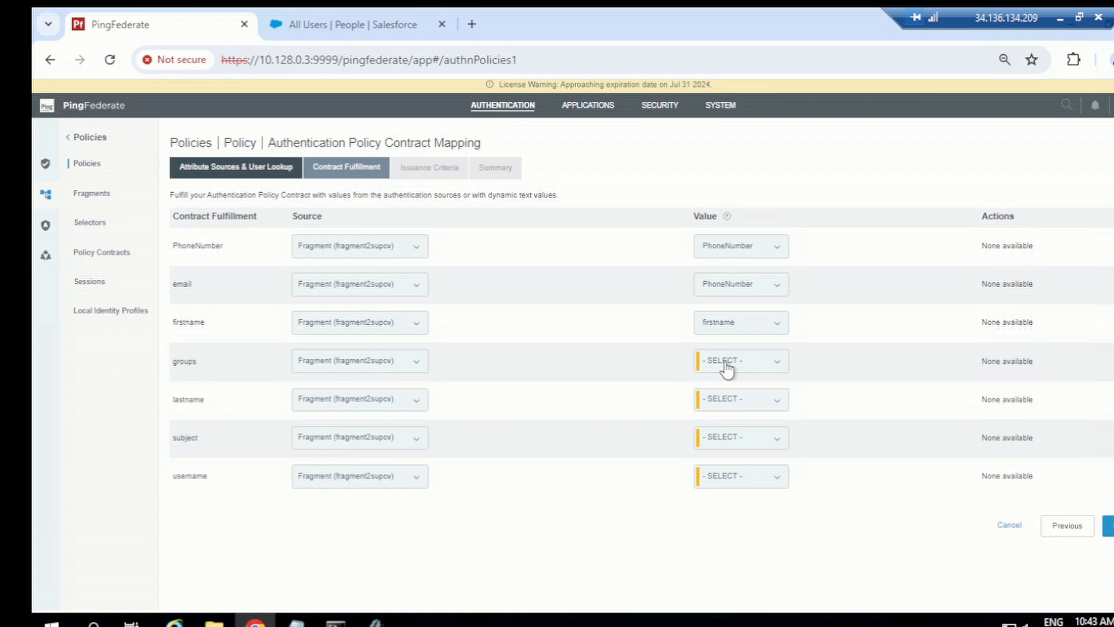
pyautogui.click(726, 368)
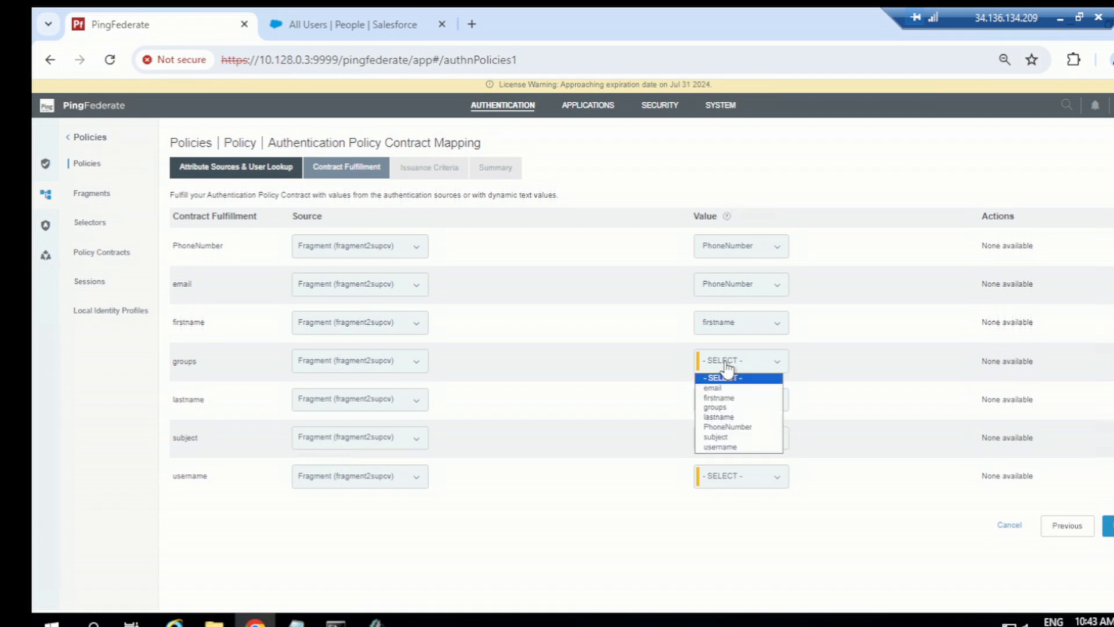
pyautogui.click(723, 409)
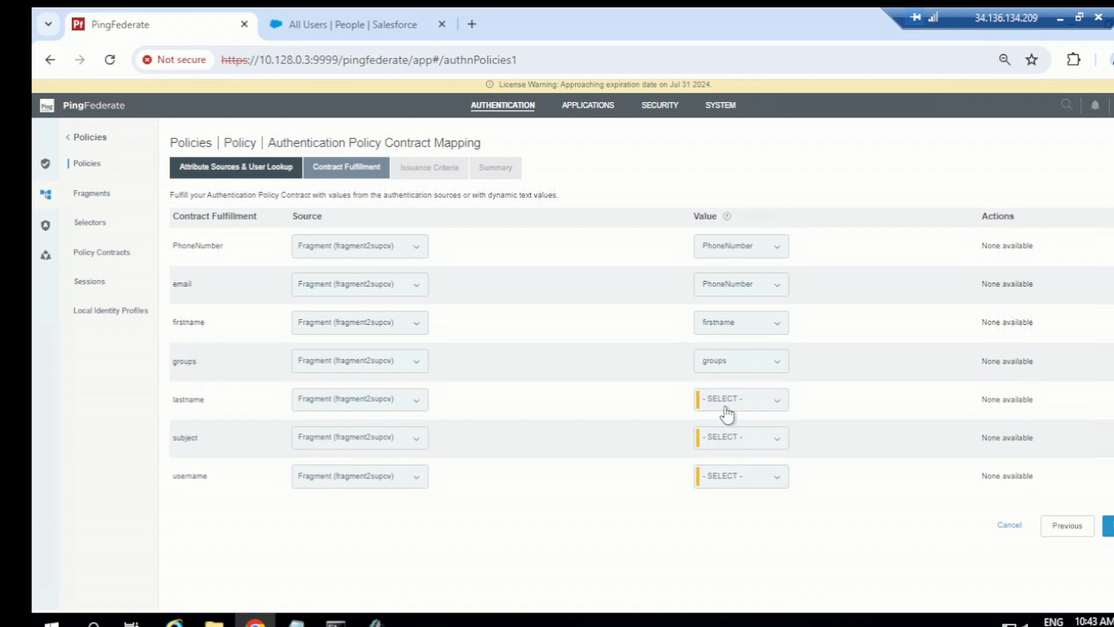
# Step: Map the lastname attribute to the fragment value username, subject to subject and username to username
pyautogui.click(735, 406)
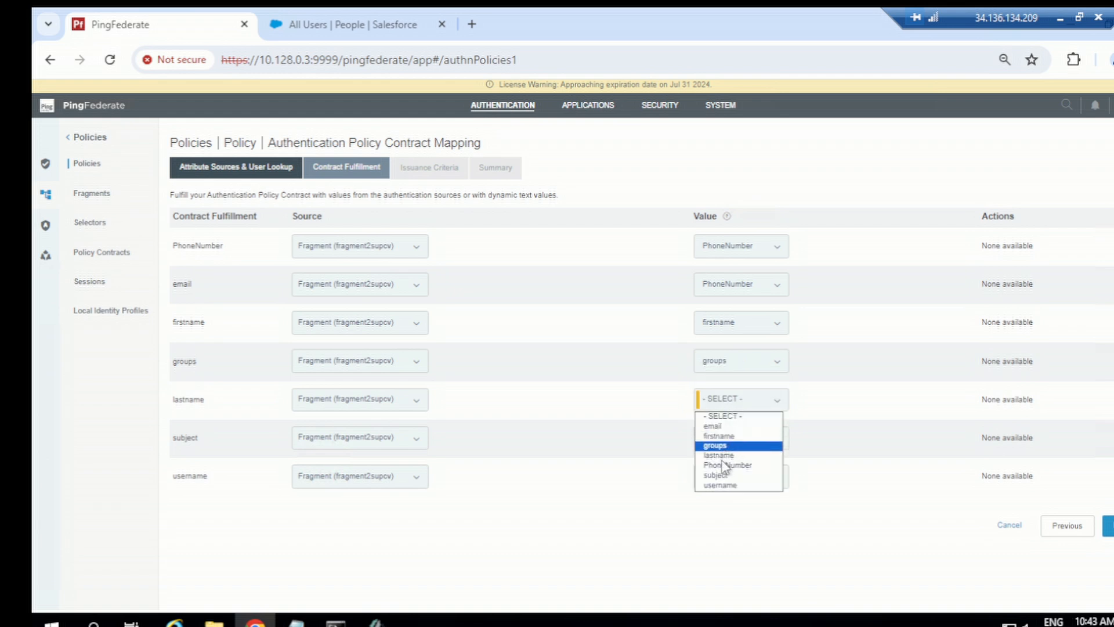
pyautogui.click(722, 485)
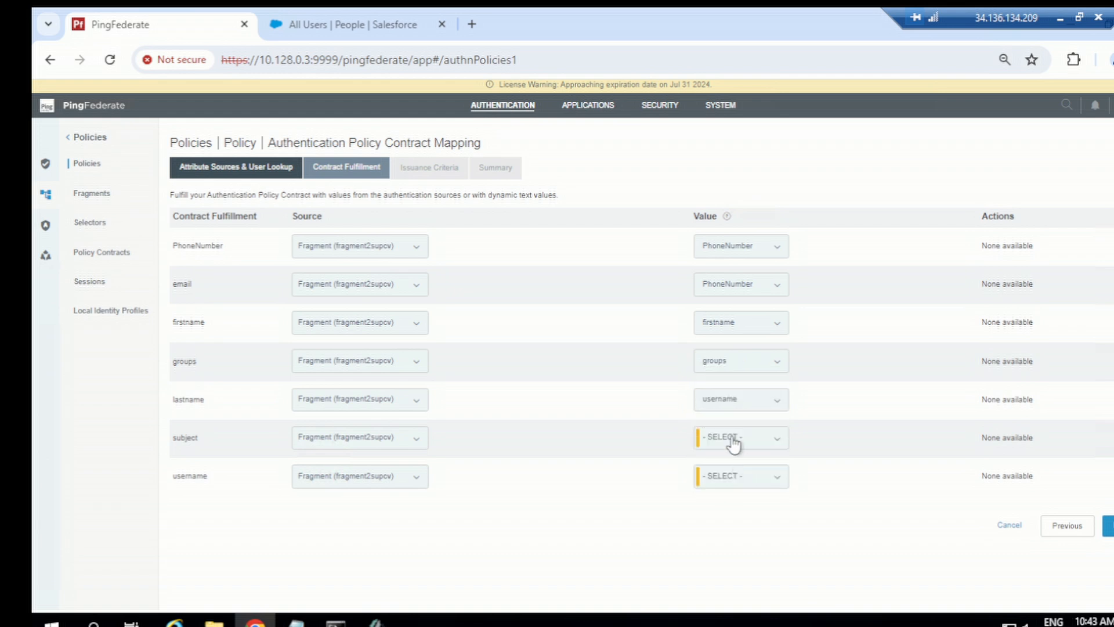
pyautogui.click(734, 444)
pyautogui.click(724, 513)
pyautogui.click(731, 481)
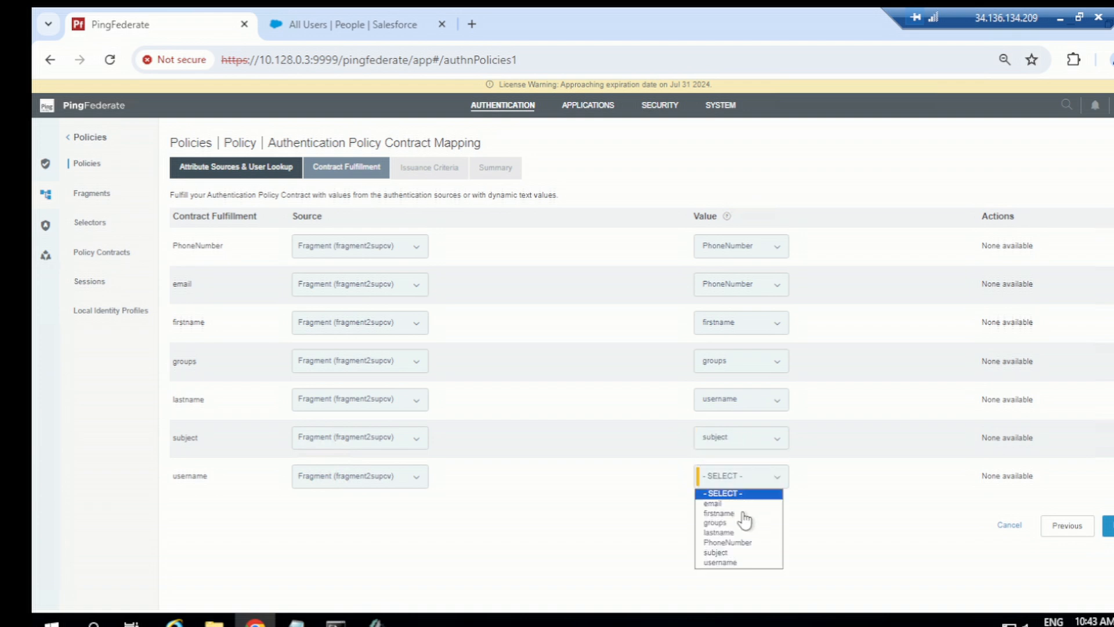
pyautogui.click(824, 546)
# Step: Complete the YES branch's contract mapping without issuance criteria and return to the policy
pyautogui.click(1107, 525)
pyautogui.click(1106, 325)
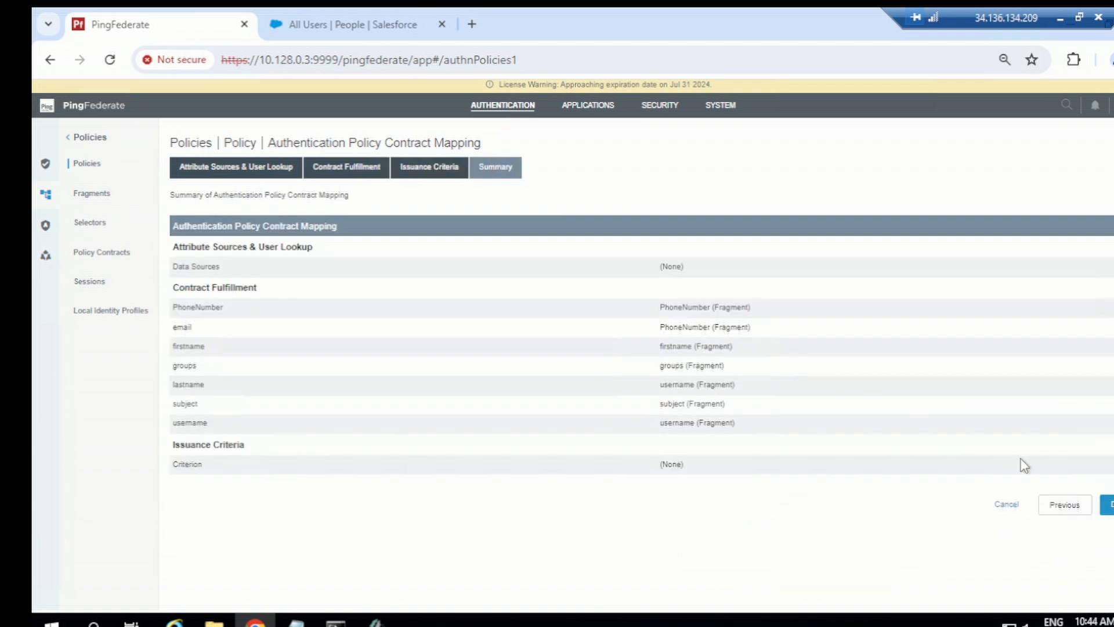
pyautogui.click(1108, 514)
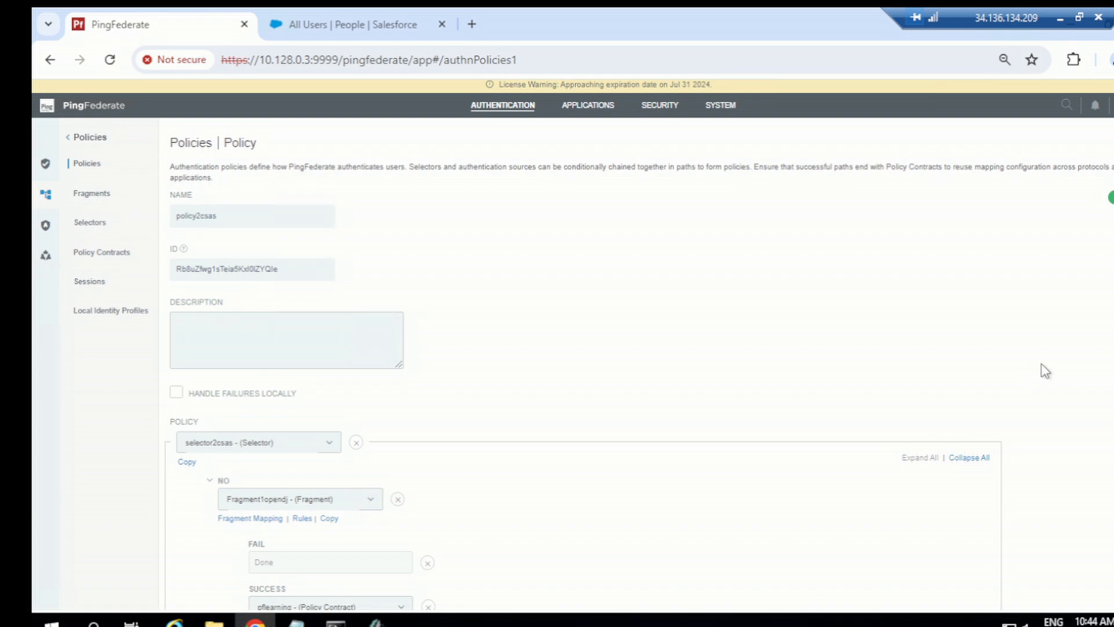
# Step: Finish and save the policy2csas policy, and replicate the configuration to all cluster nodes
pyautogui.scroll(-4, 1038, 365)
pyautogui.scroll(-1, 1064, 479)
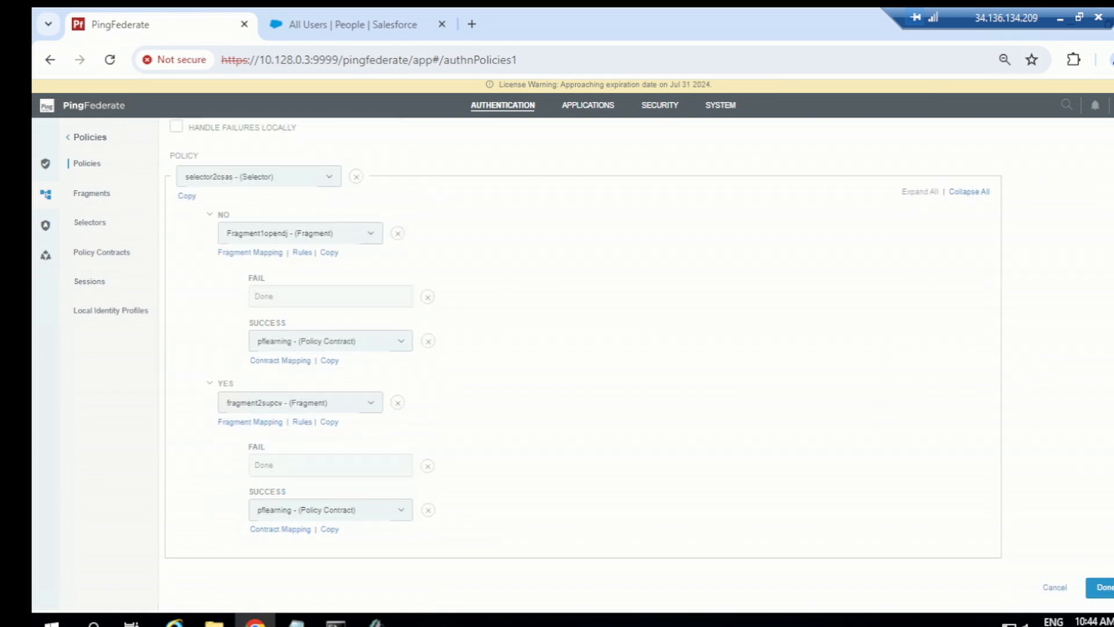
pyautogui.click(1100, 588)
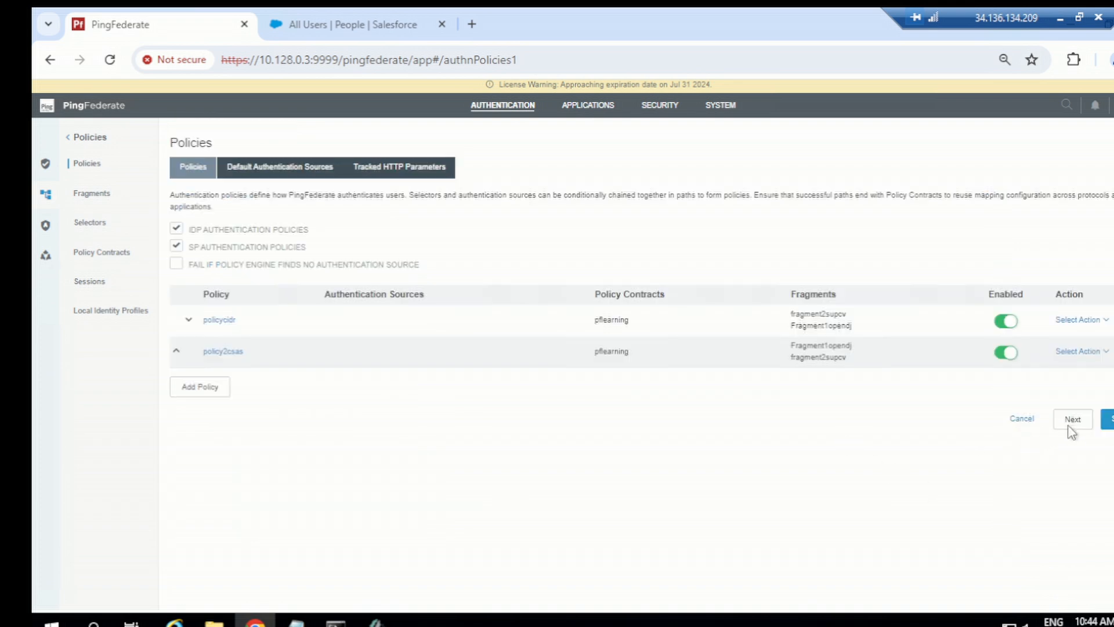
pyautogui.click(1108, 419)
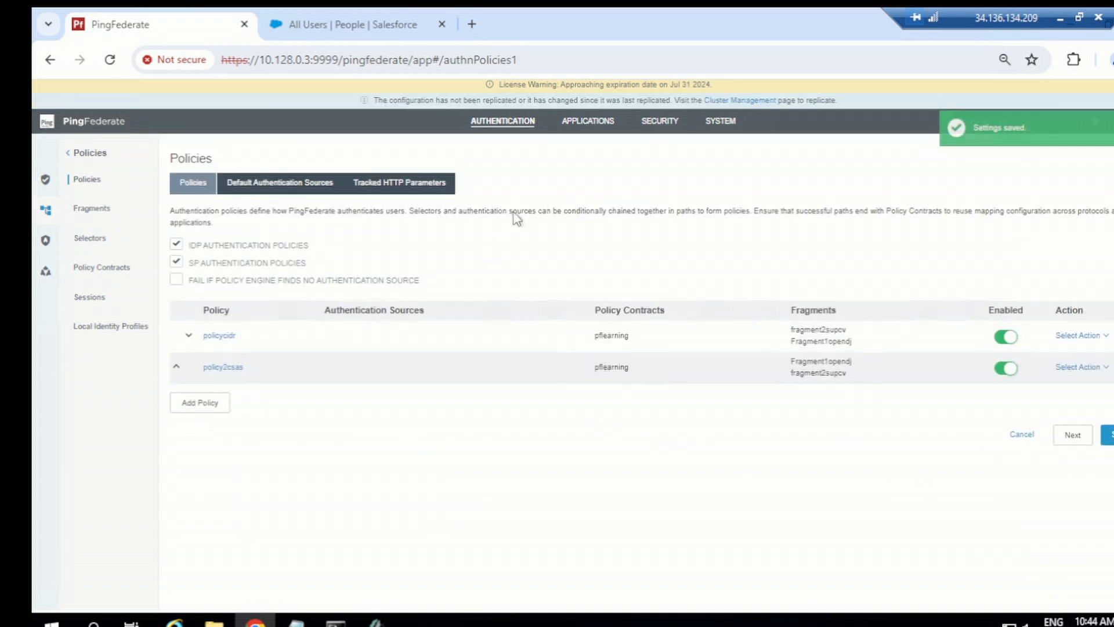
pyautogui.click(725, 102)
pyautogui.click(1098, 591)
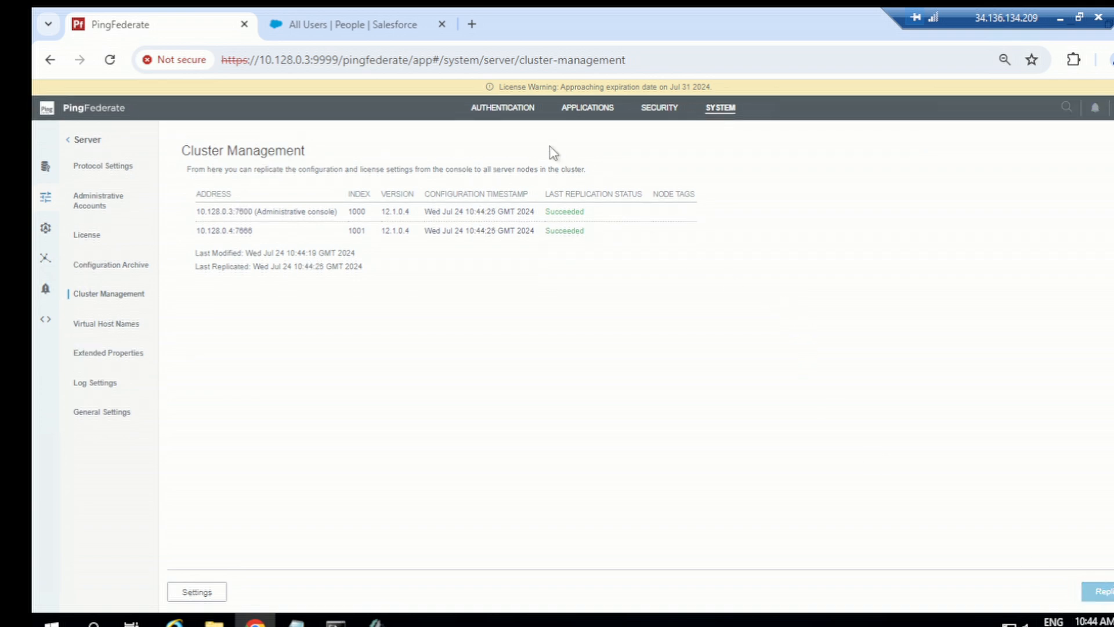
# Step: Move policy2csas above policycidr in the authentication policies list and save the new order
pyautogui.click(510, 110)
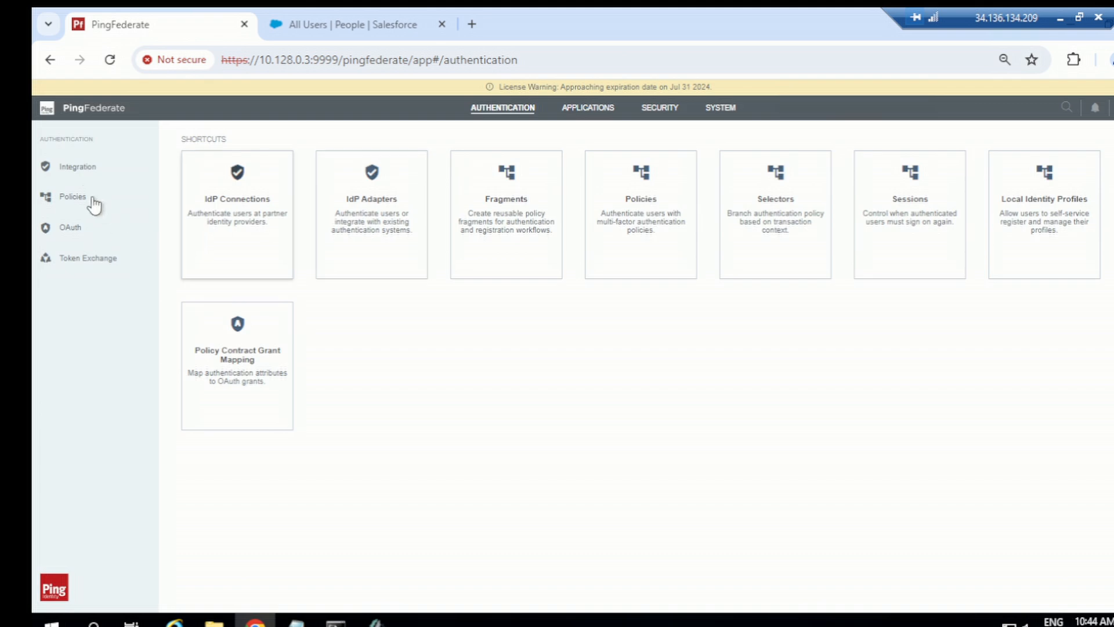
pyautogui.click(86, 195)
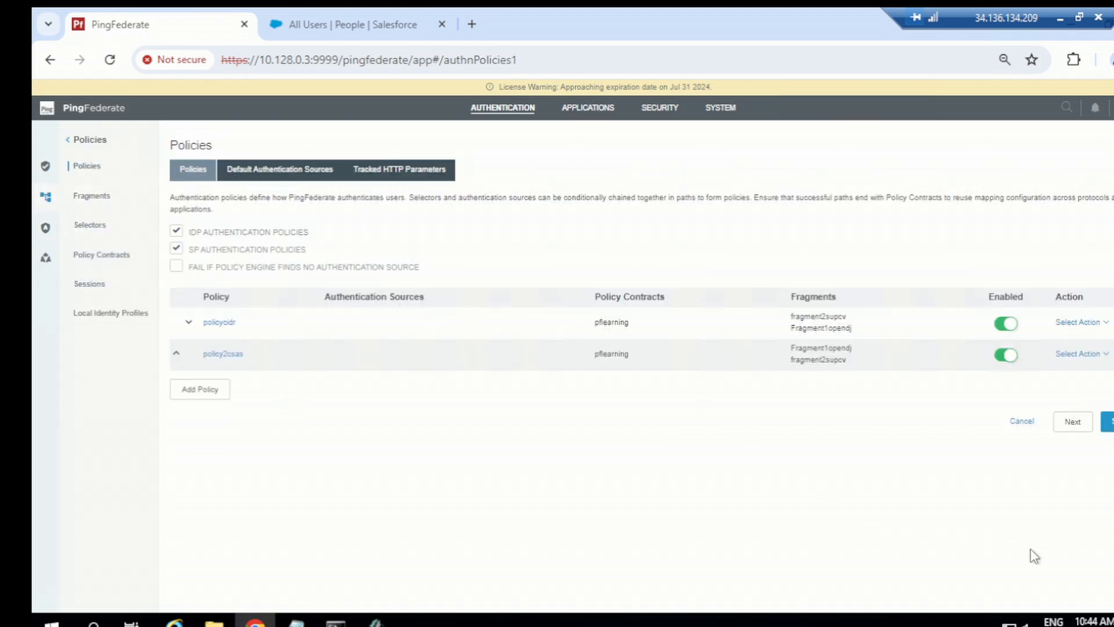
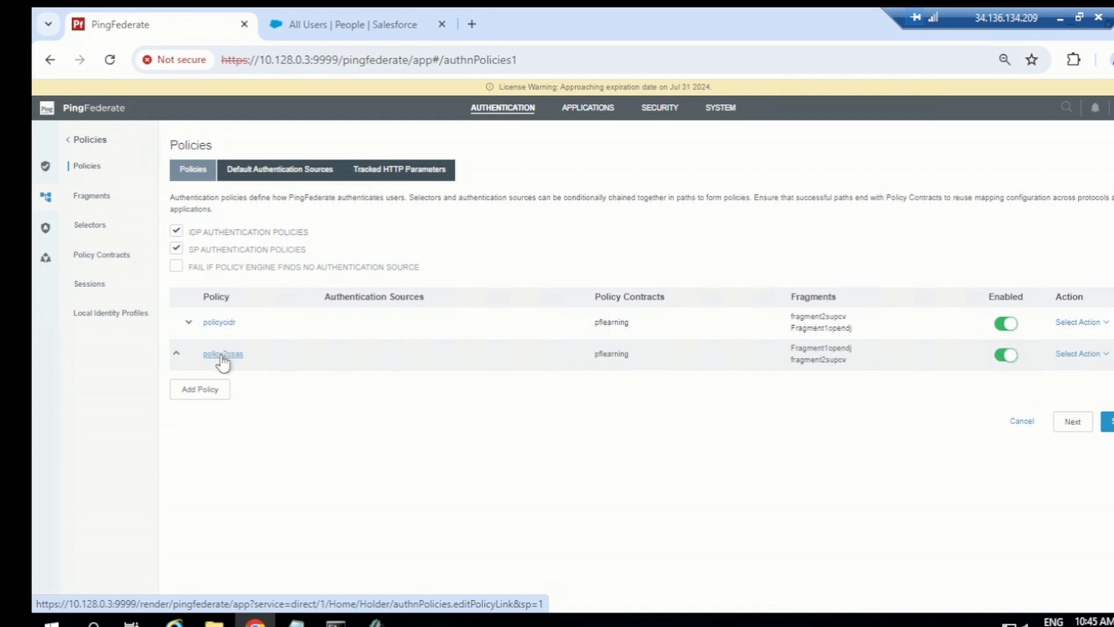
pyautogui.click(177, 353)
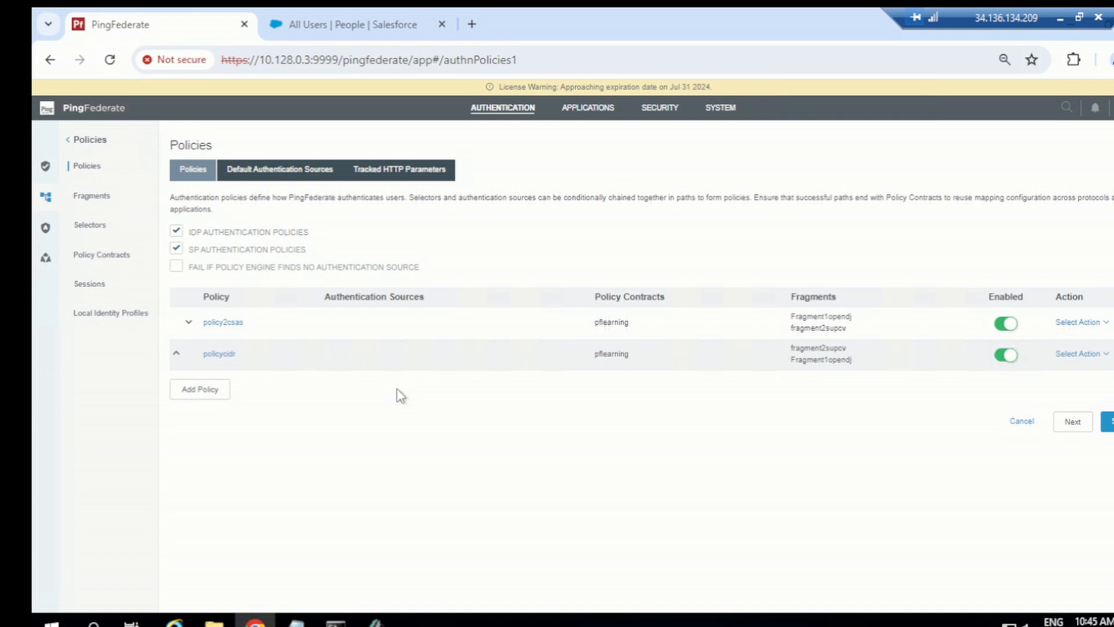
pyautogui.click(1106, 422)
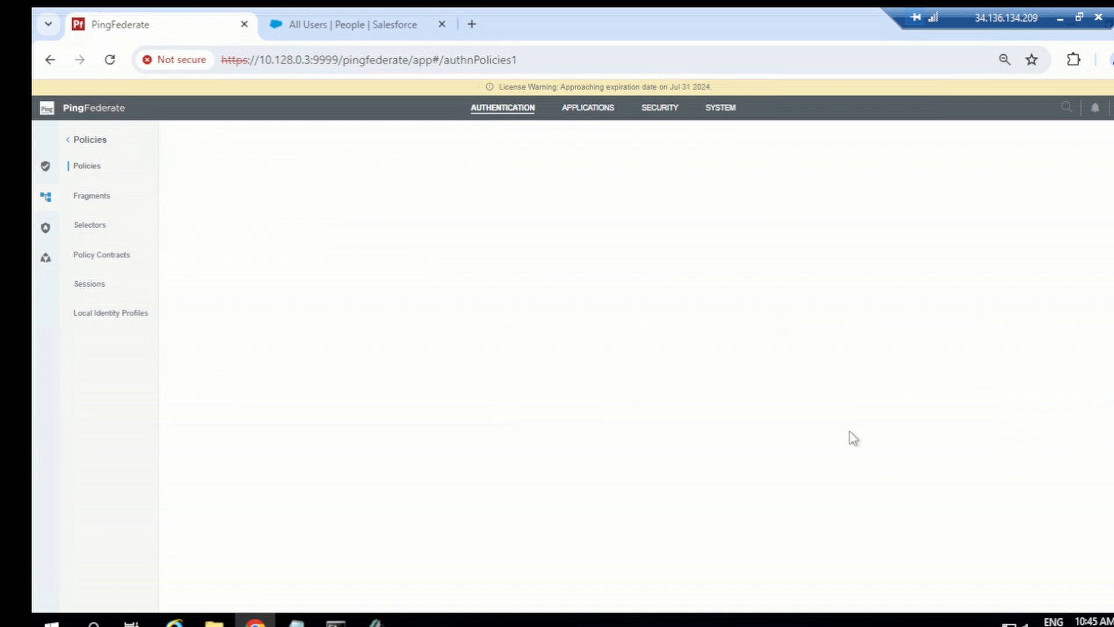
# Step: Check the cluster's replication status and return to the authentication policies list
pyautogui.click(750, 104)
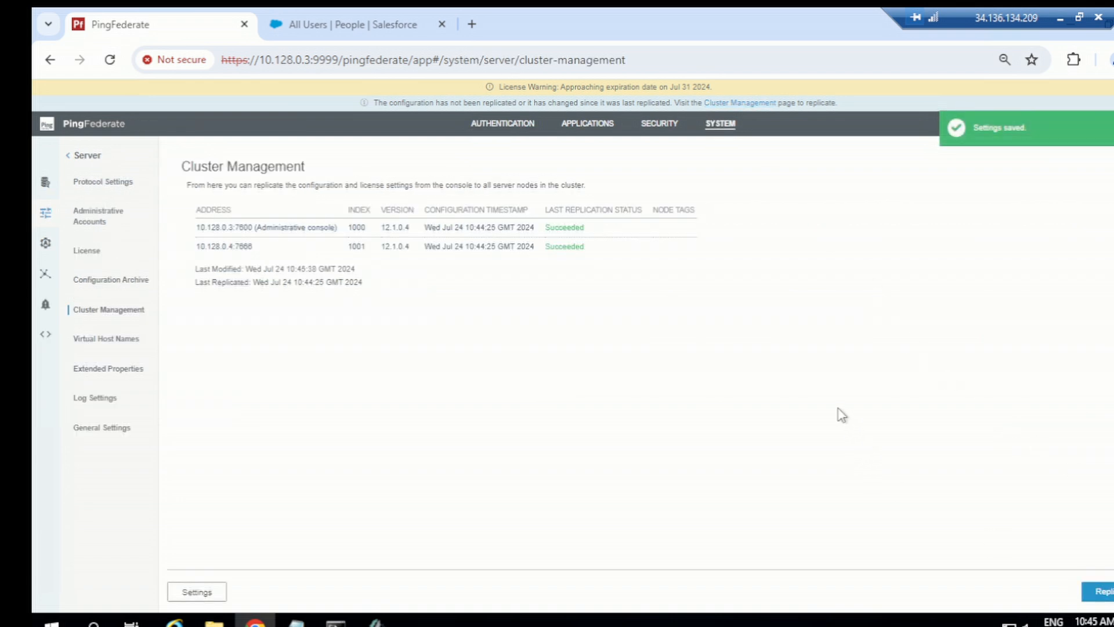
pyautogui.click(519, 124)
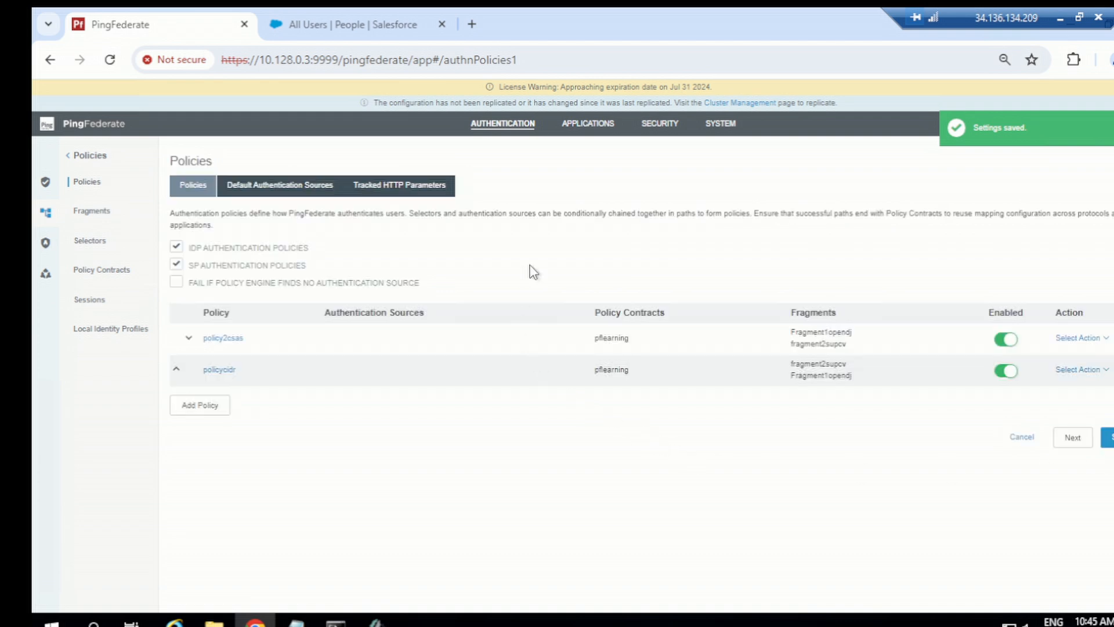
# Step: Replicate the configuration to the cluster nodes and return to the authentication policies list
pyautogui.click(767, 106)
pyautogui.click(1098, 589)
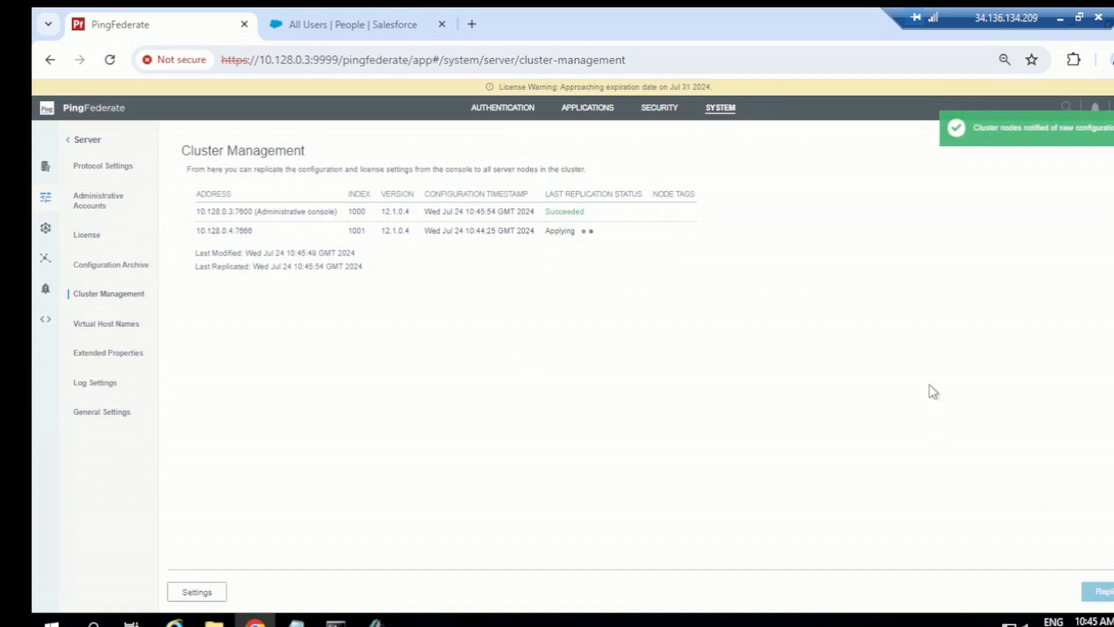
pyautogui.click(488, 122)
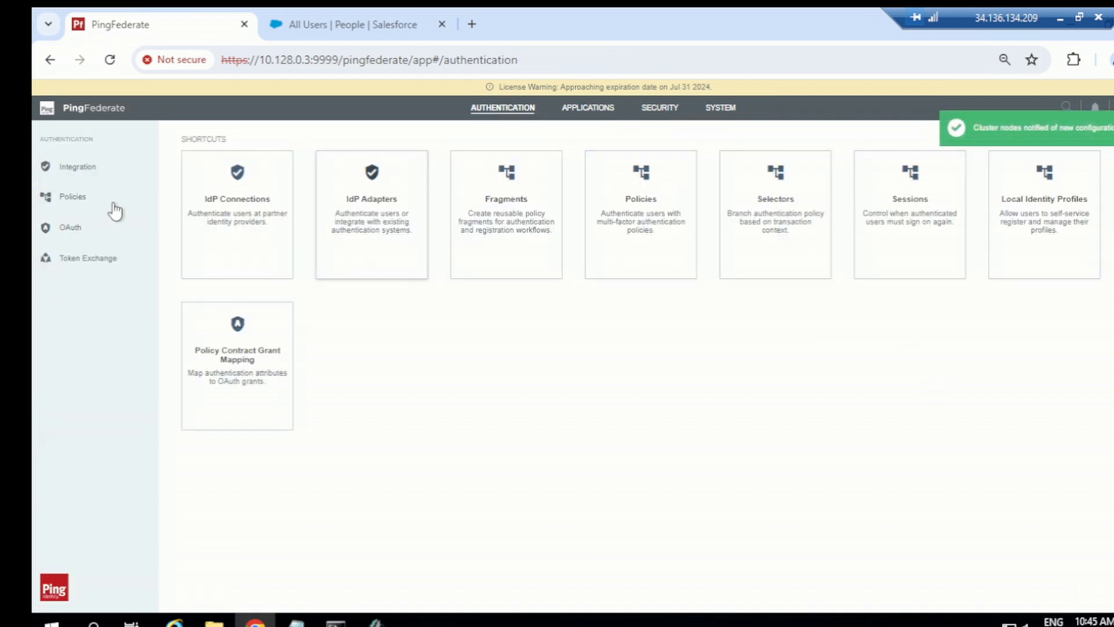
pyautogui.click(95, 200)
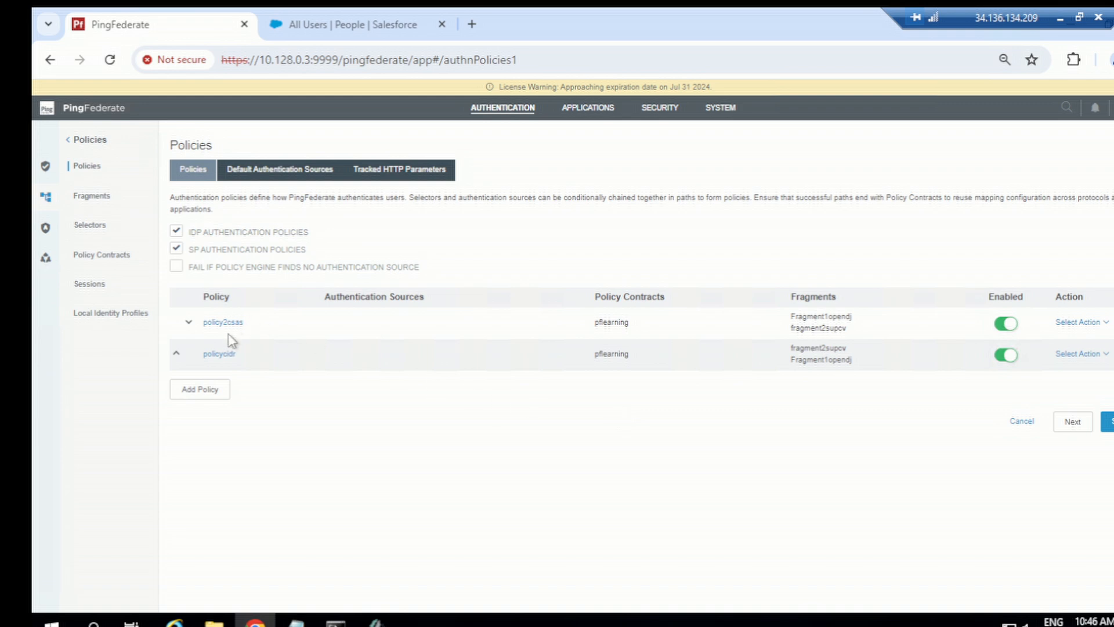
# Step: Review the selector and the NO and YES branch fragments in policy2csas, and leave the policy without changes
pyautogui.click(216, 323)
pyautogui.scroll(-1, 309, 371)
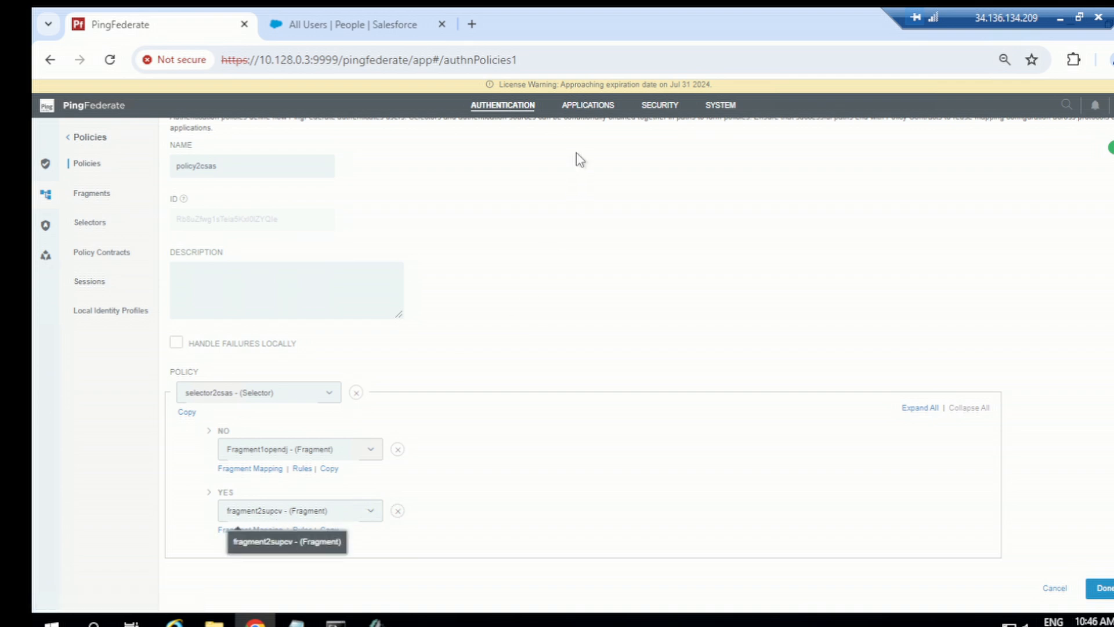
pyautogui.click(597, 108)
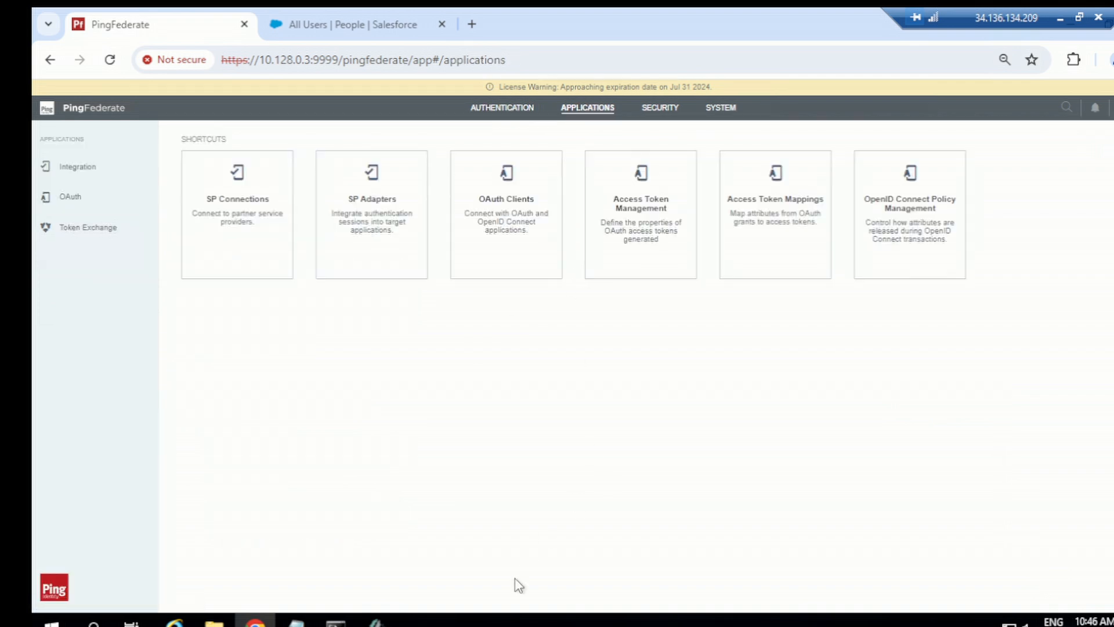
# Step: Copy the SP-initiated Salesforce SSO URL for Test2 from the Notepad file 3
pyautogui.moveTo(296, 619)
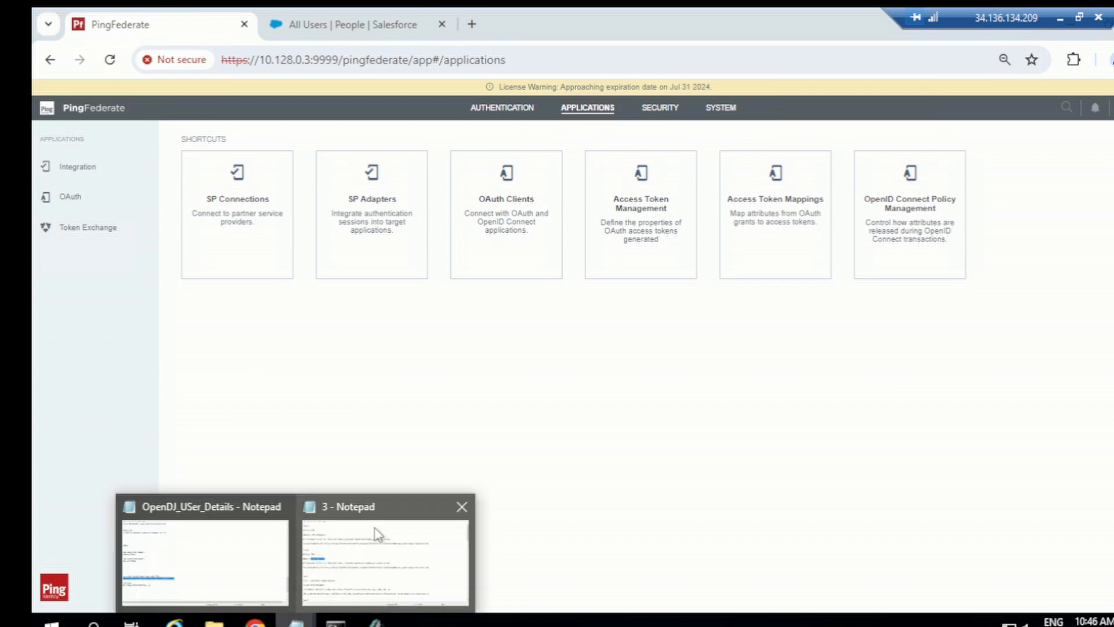
pyautogui.click(378, 534)
pyautogui.moveTo(628, 320); pyautogui.dragTo(275, 321)
pyautogui.hotkey('ctrl', 'c')
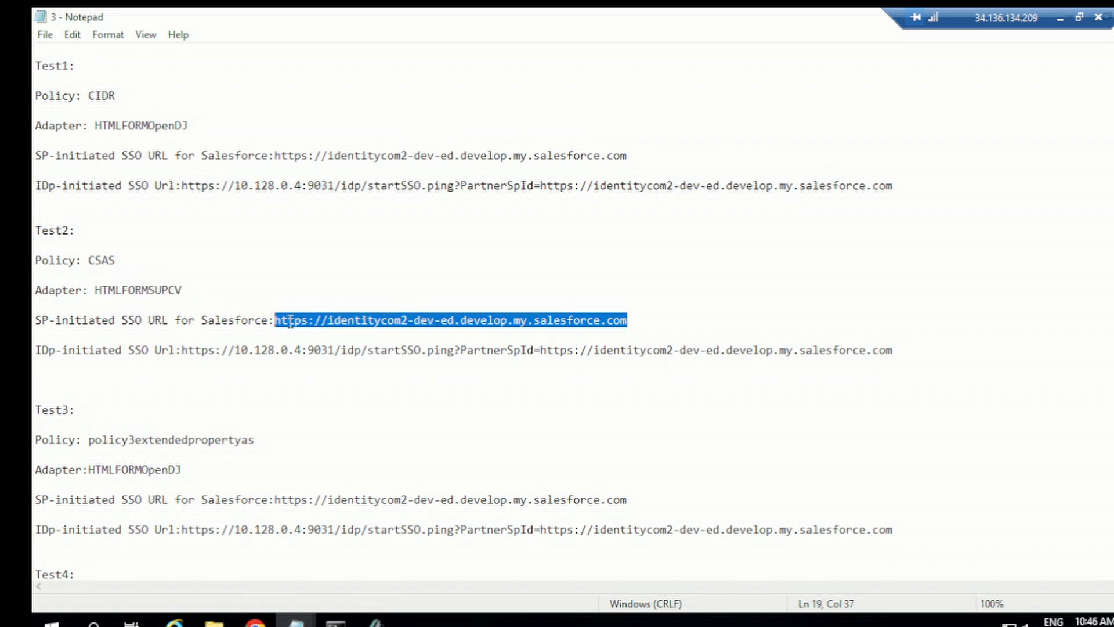
# Step: Switch back to Chrome, open a new incognito window and launch SAML-tracer in it
pyautogui.click(256, 620)
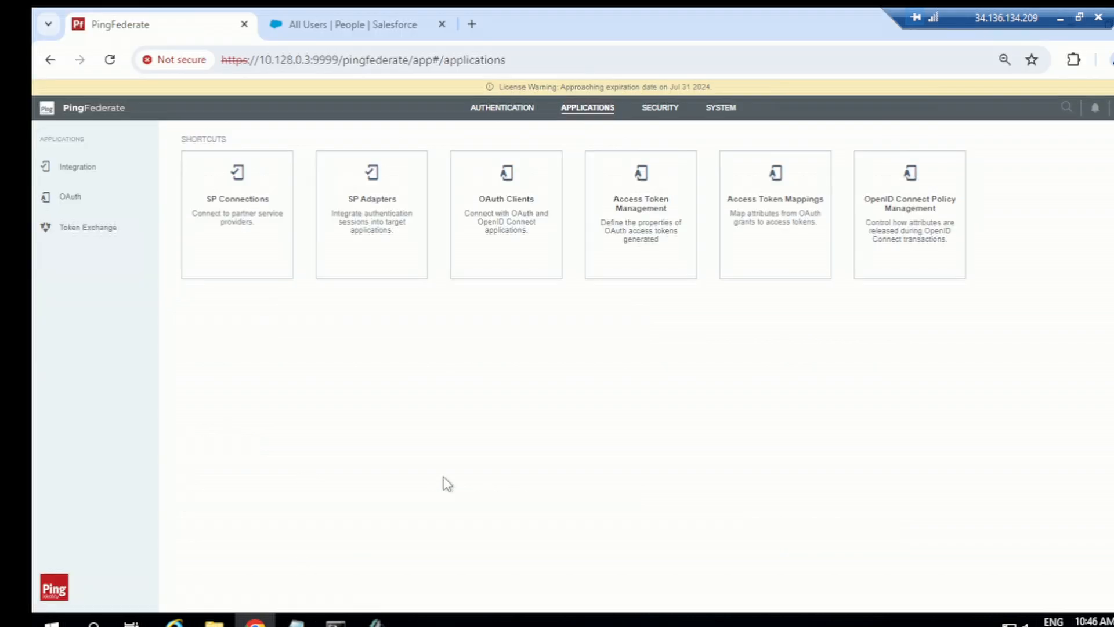
pyautogui.click(1109, 60)
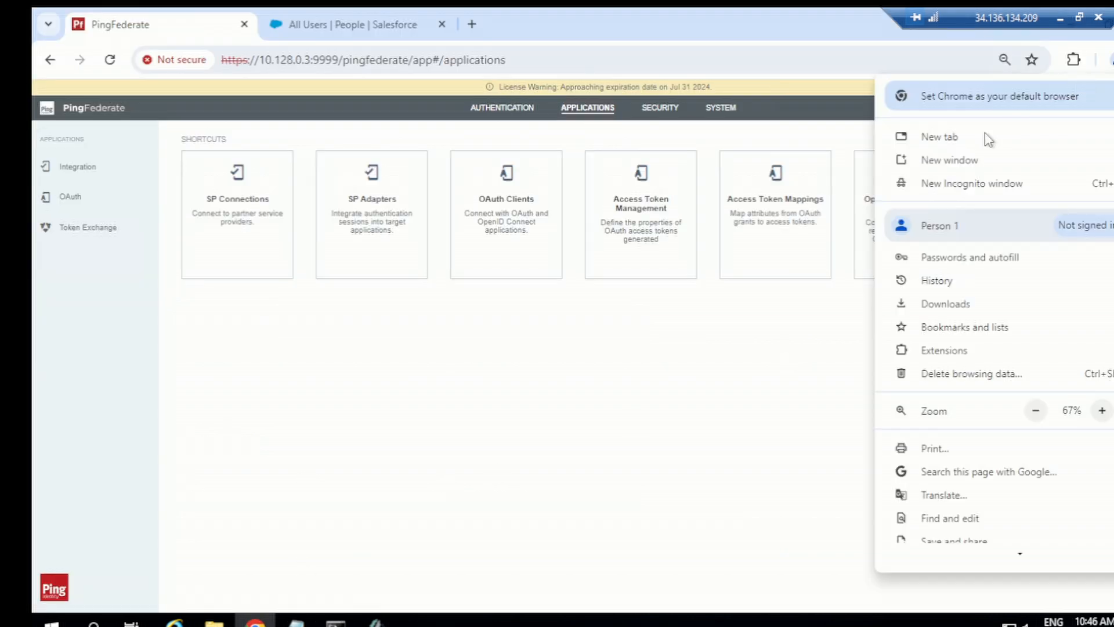
pyautogui.click(935, 181)
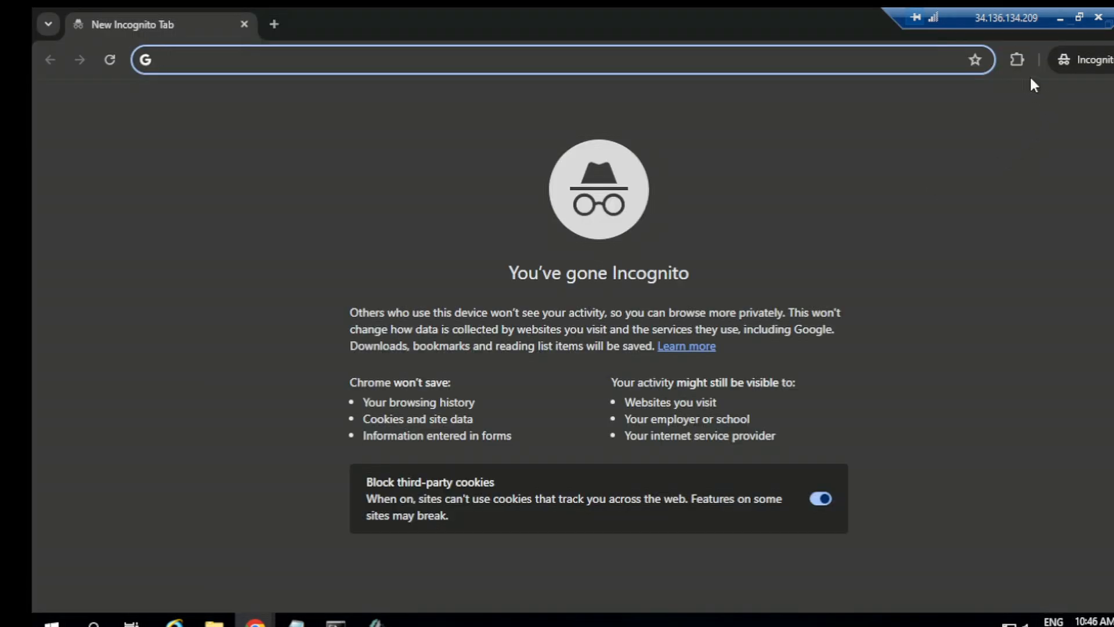
pyautogui.click(1018, 58)
pyautogui.click(826, 183)
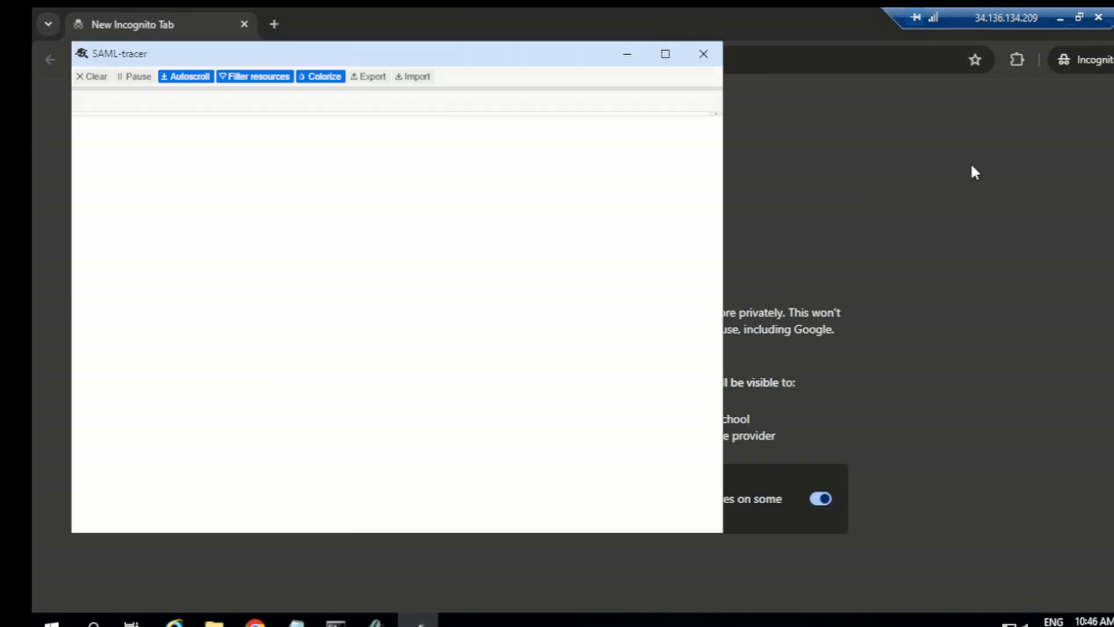
pyautogui.click(747, 61)
pyautogui.click(746, 62)
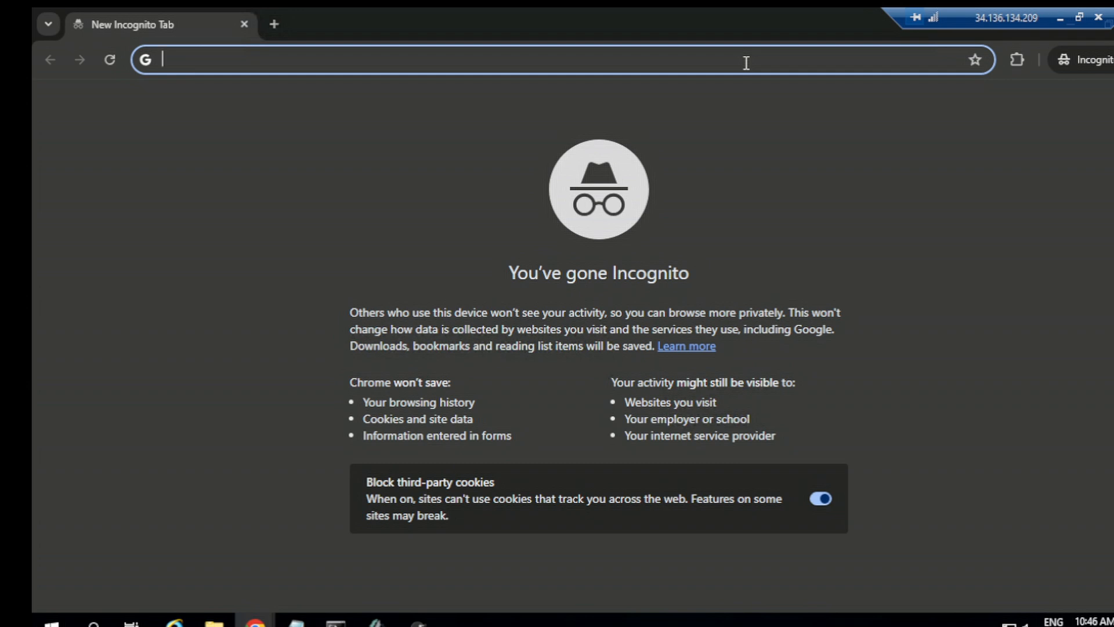
pyautogui.hotkey('ctrl', 'v')
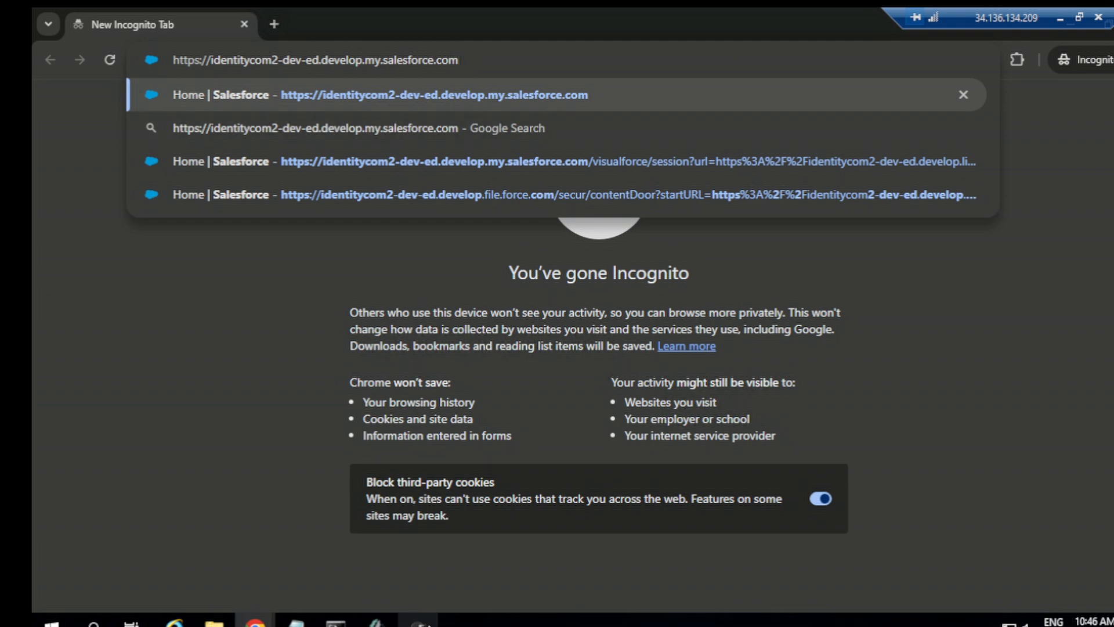
pyautogui.click(427, 623)
pyautogui.click(819, 110)
pyautogui.click(686, 57)
pyautogui.click(685, 57)
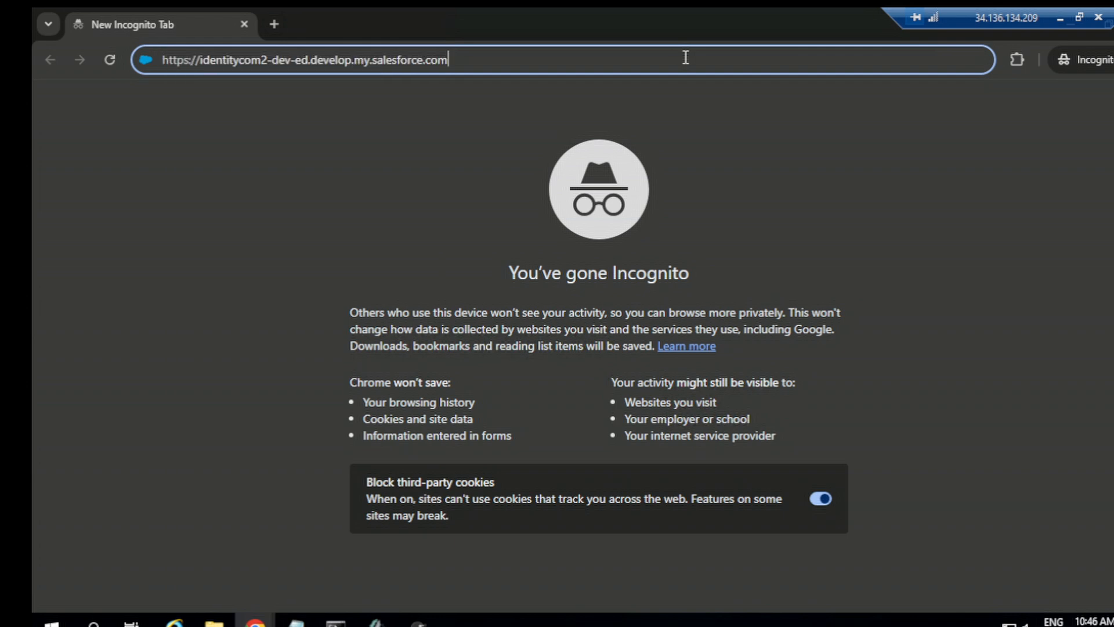
pyautogui.press('Return')
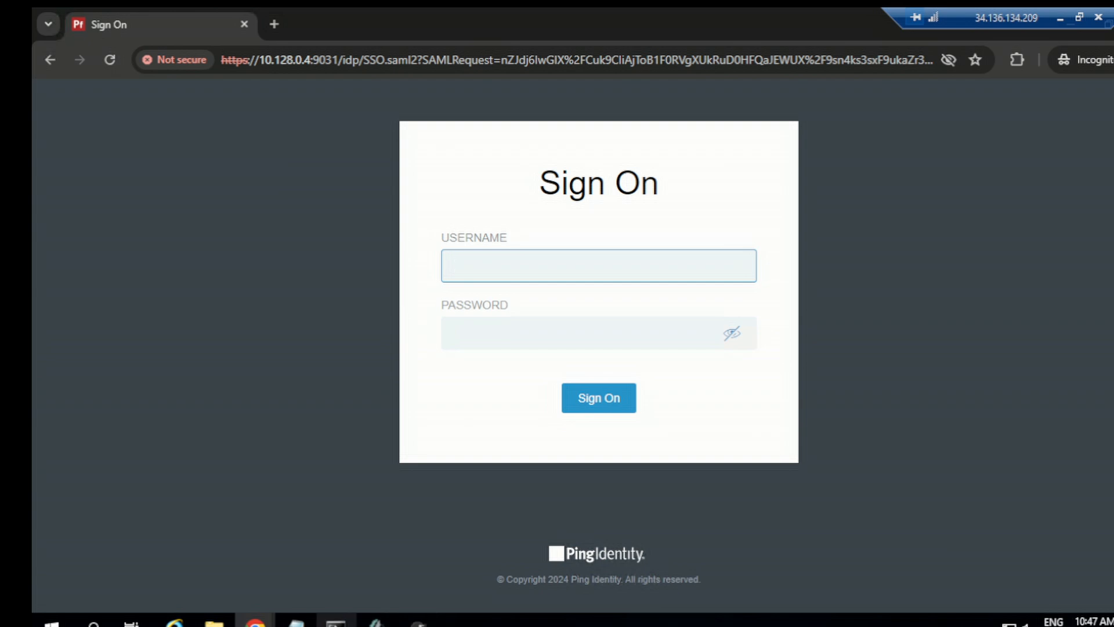
# Step: Copy the Salesforce username at the end of the OpenDJ_USer_Details Notepad file
pyautogui.moveTo(296, 620)
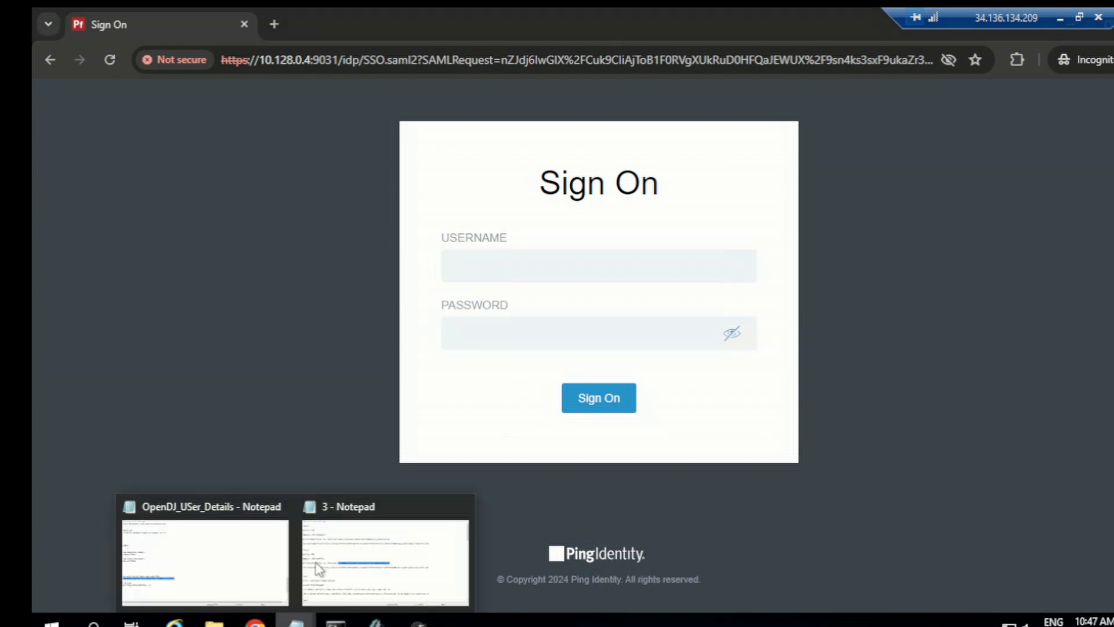
pyautogui.click(241, 567)
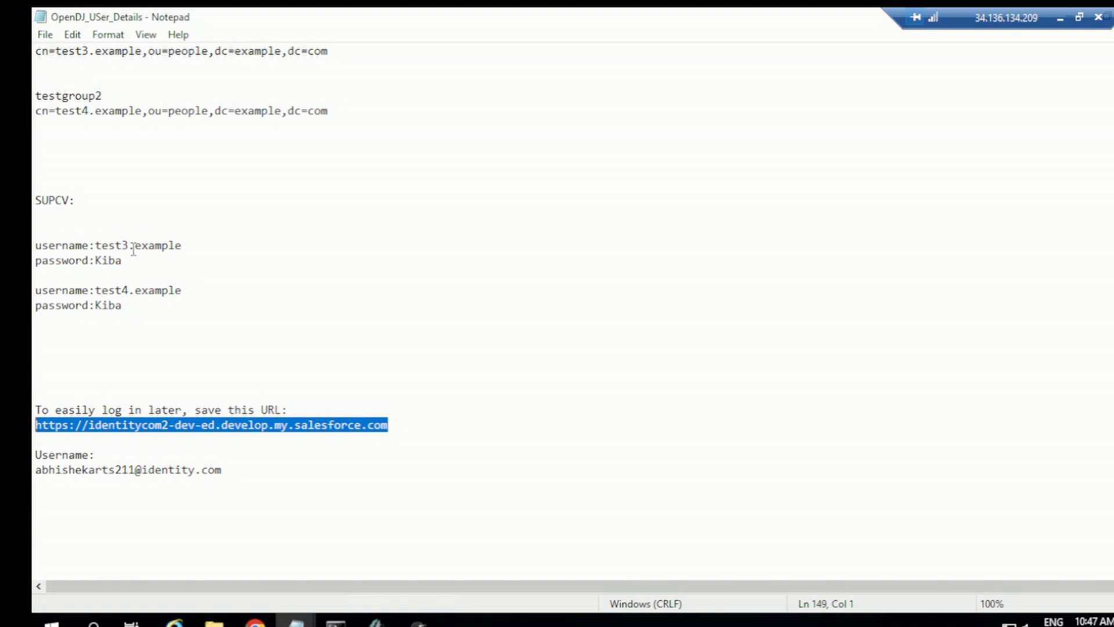
pyautogui.scroll(1, 134, 249)
pyautogui.scroll(-2, 185, 408)
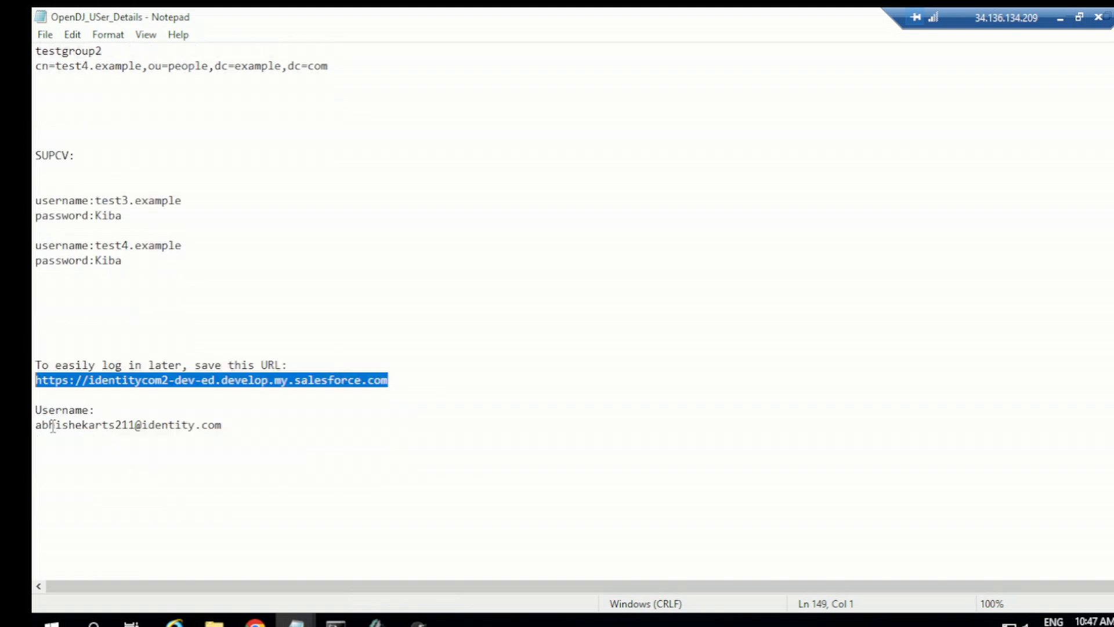
pyautogui.moveTo(36, 424); pyautogui.dragTo(227, 426)
pyautogui.hotkey('ctrl', 'c')
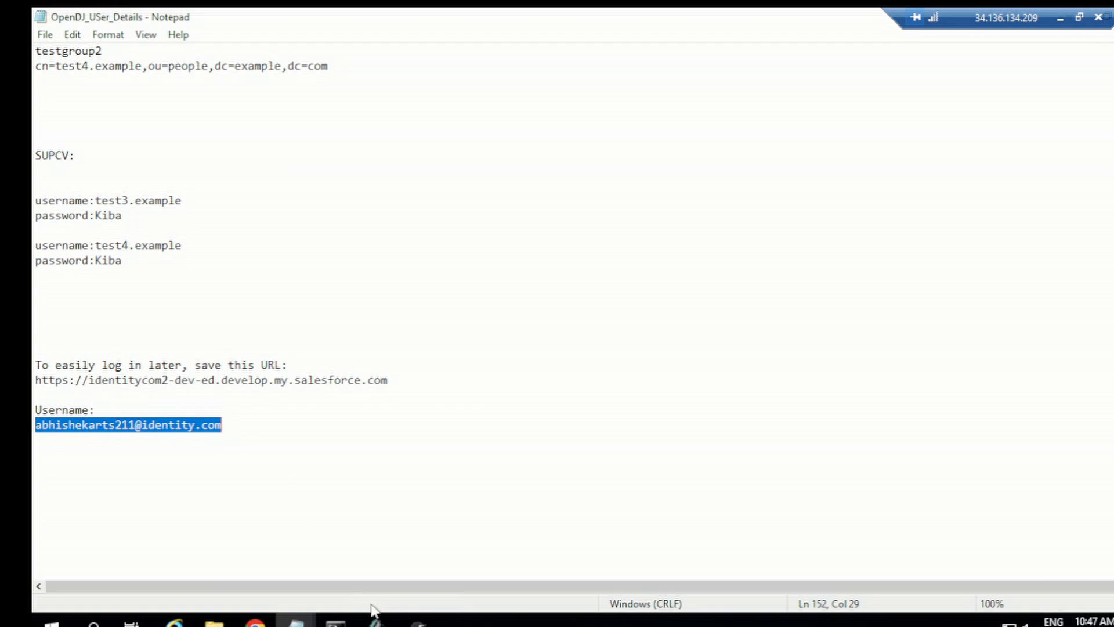
# Step: Try to sign on to PingFederate in the incognito window with the copied Salesforce username and a password
pyautogui.click(336, 554)
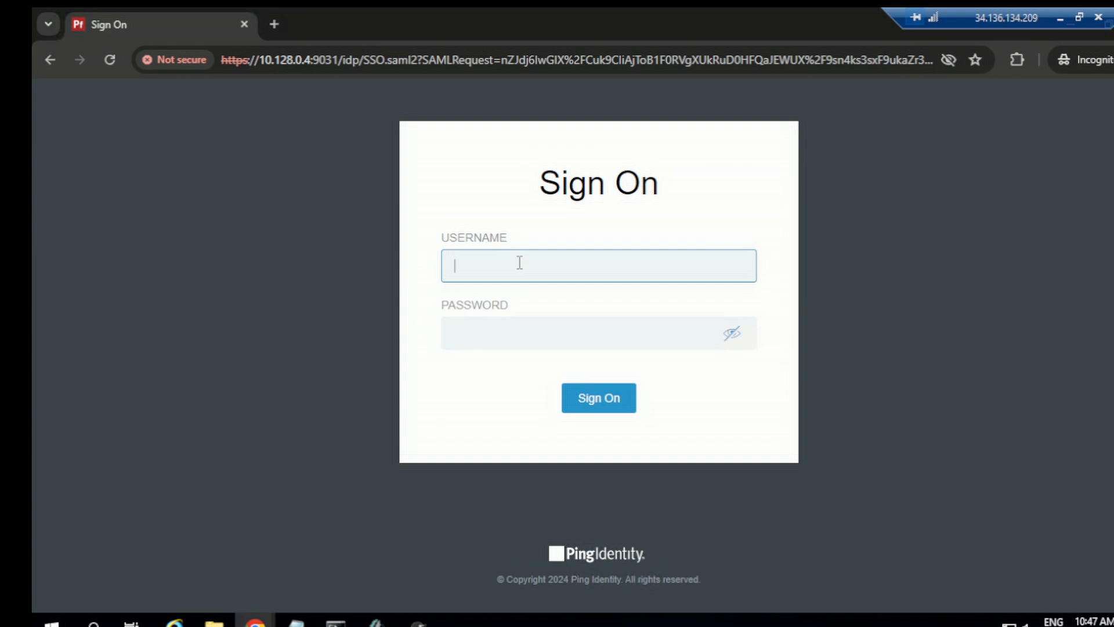
pyautogui.hotkey('ctrl', 'v')
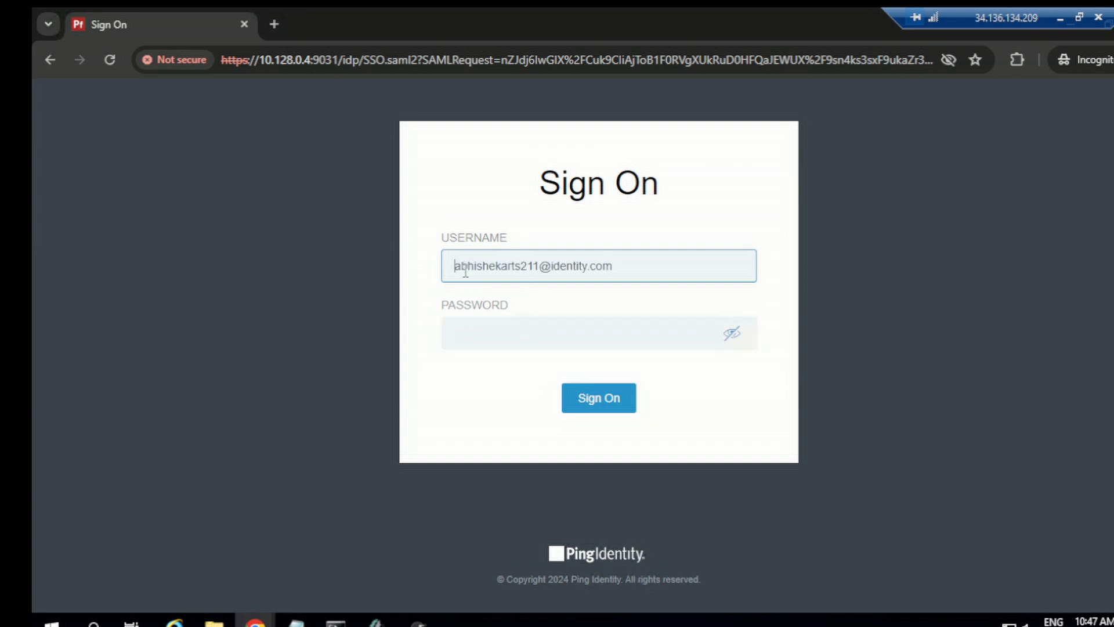
pyautogui.click(474, 330)
pyautogui.hotkey('ctrl', 'v')
pyautogui.click(596, 397)
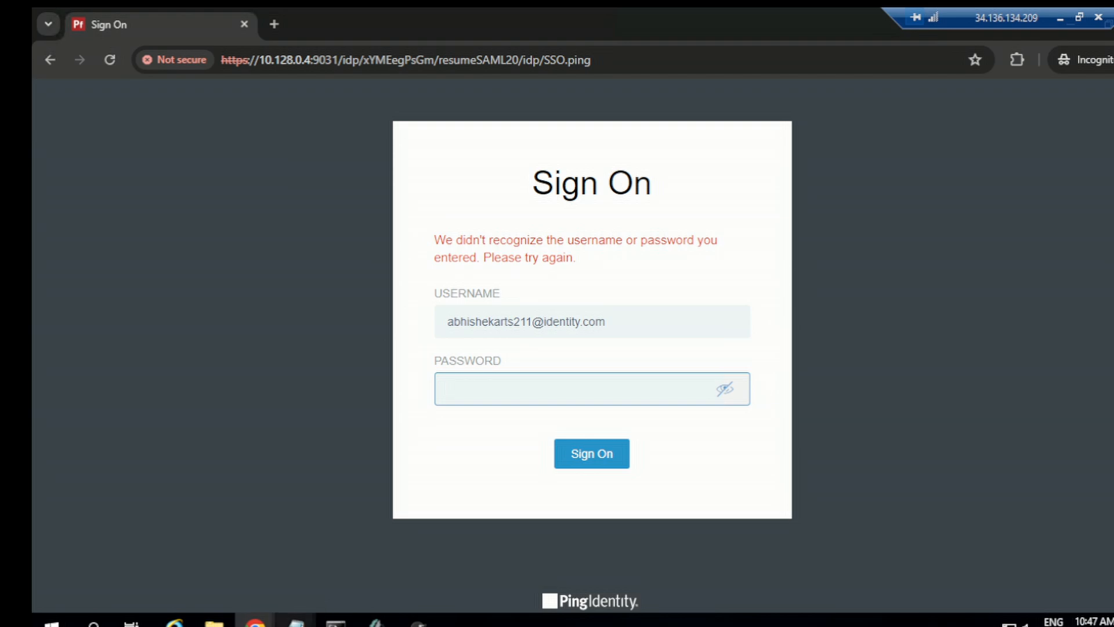
# Step: Copy the username test3.example from the SUPCV section of the OpenDJ_USer_Details Notepad file
pyautogui.moveTo(296, 620)
pyautogui.click(224, 560)
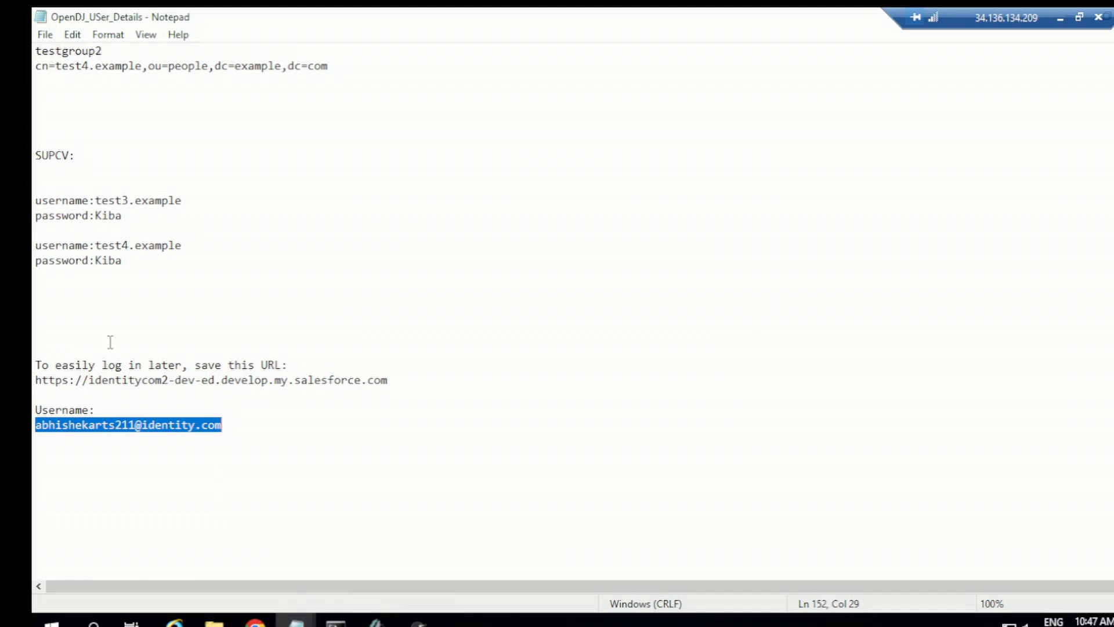
pyautogui.moveTo(181, 201); pyautogui.dragTo(97, 200)
pyautogui.hotkey('ctrl', 'c')
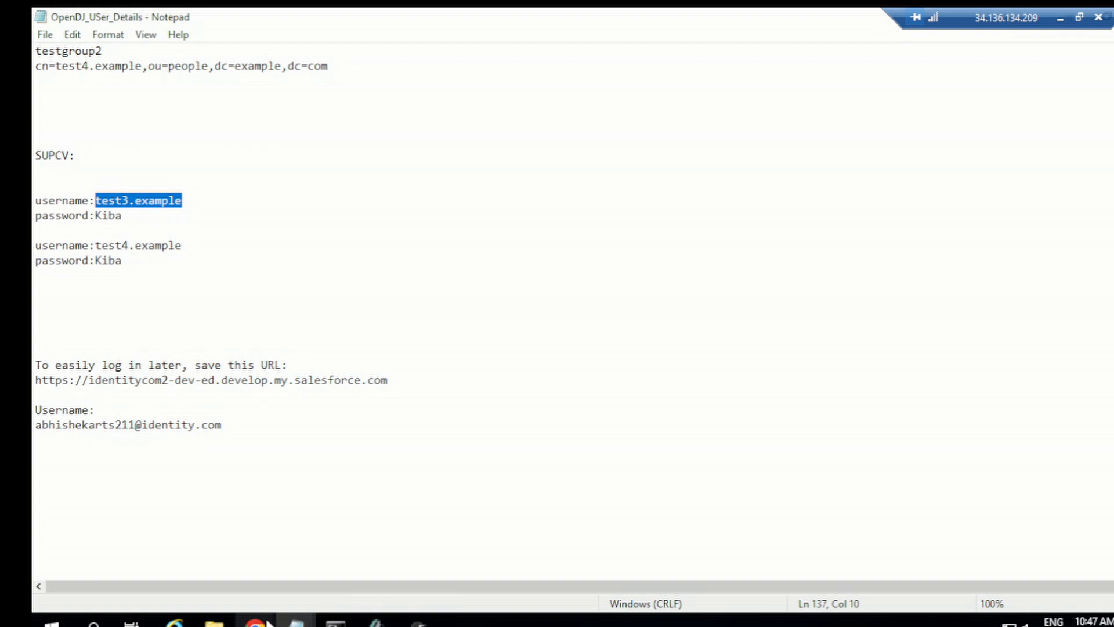
# Step: Replace the sign-on username with test3.example, enter the account password and submit the PingFederate sign-on form
pyautogui.moveTo(256, 620)
pyautogui.click(355, 572)
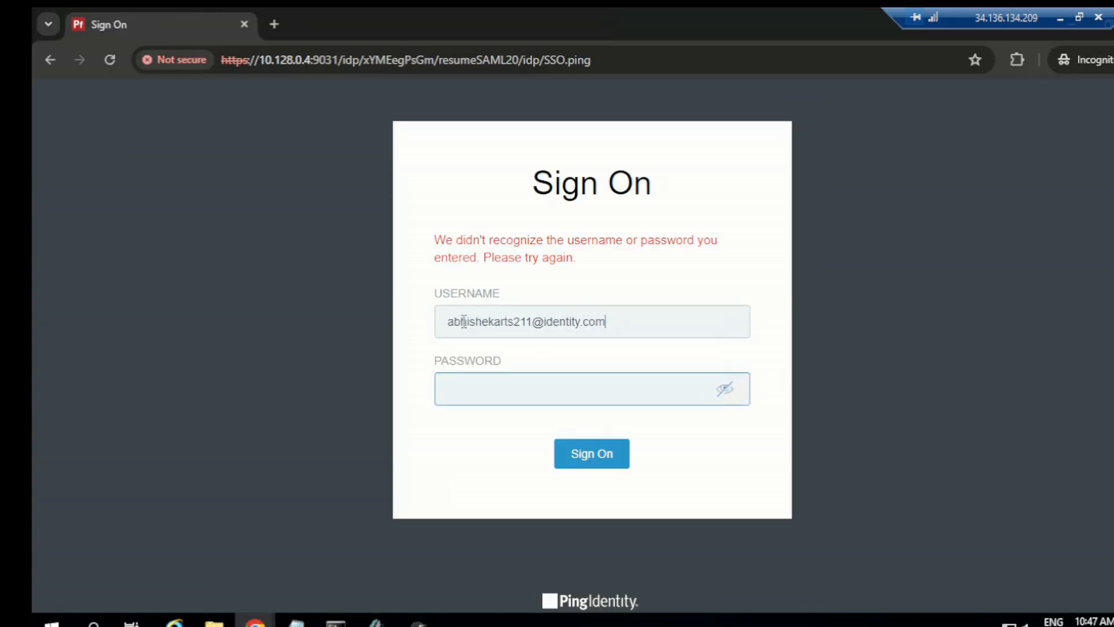
pyautogui.moveTo(607, 321); pyautogui.dragTo(432, 322)
pyautogui.hotkey('ctrl', 'v')
pyautogui.click(466, 381)
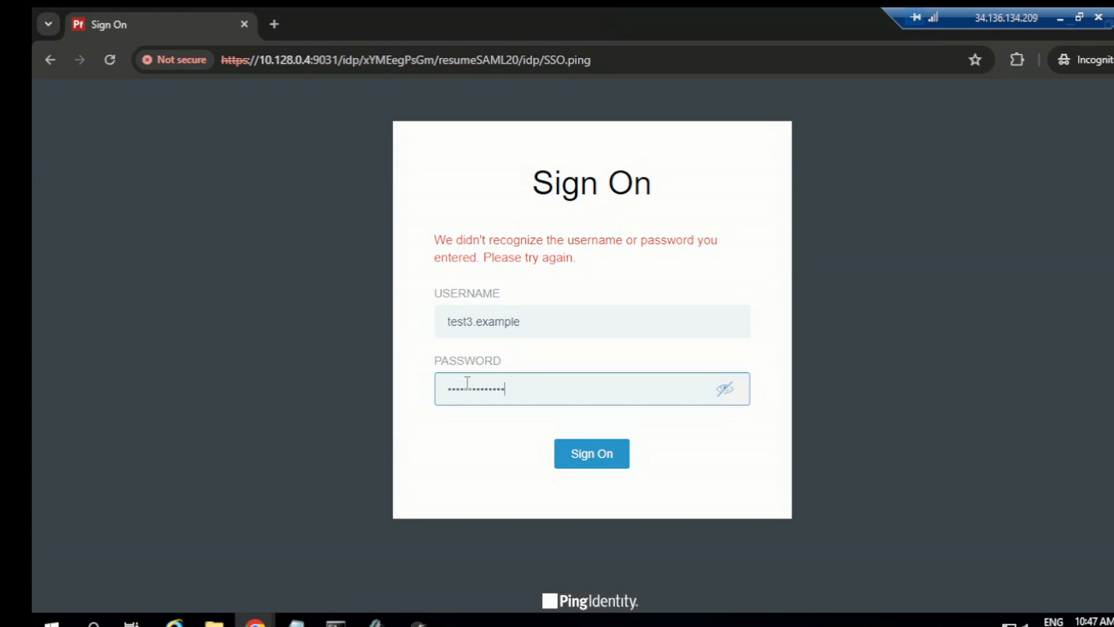
pyautogui.click(626, 463)
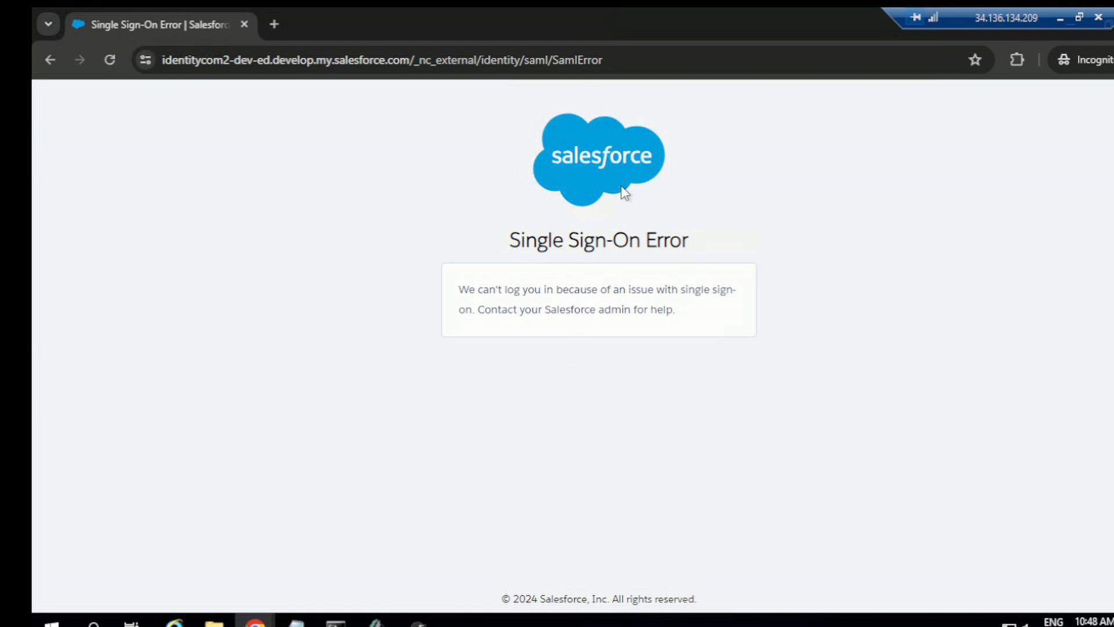
# Step: Examine the captured authentication request's SAML content, parameters and summary in SAML-tracer
pyautogui.click(418, 620)
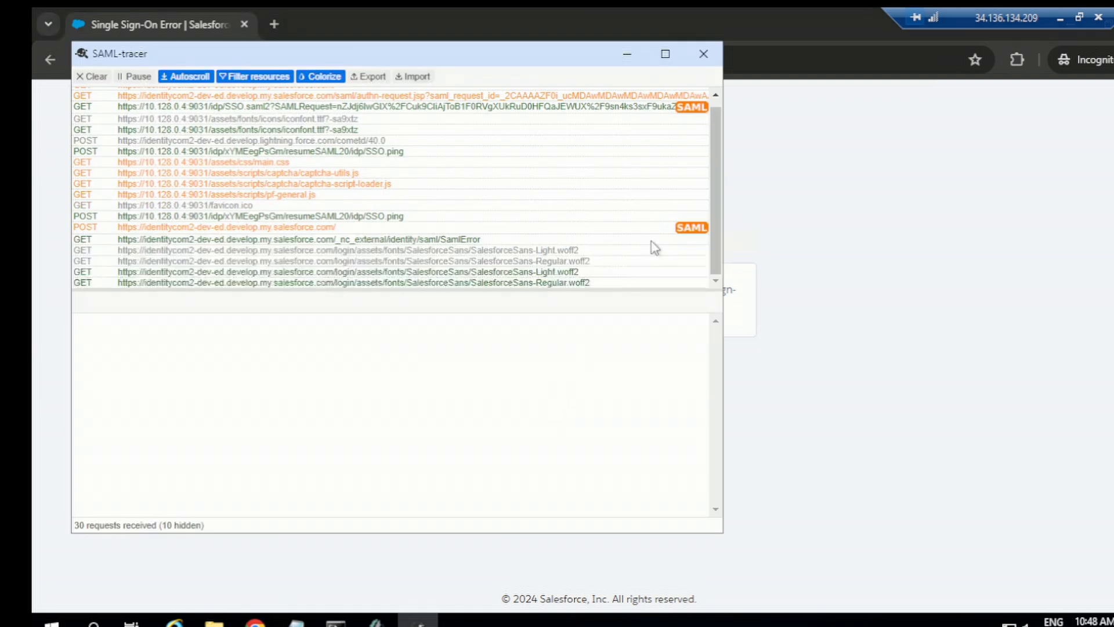
pyautogui.click(678, 108)
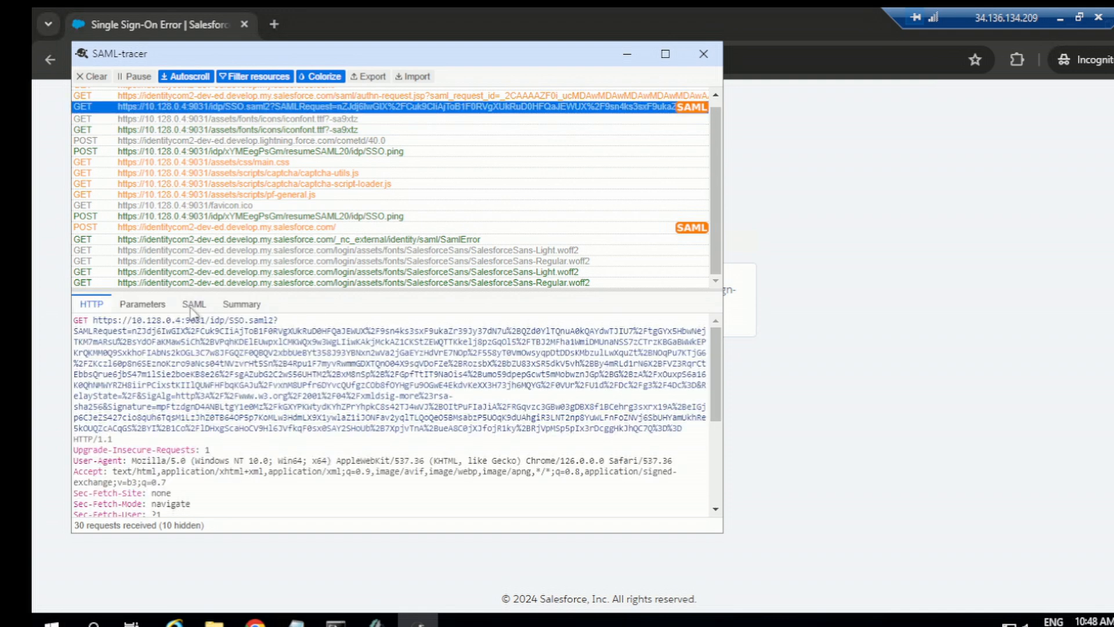
pyautogui.click(193, 304)
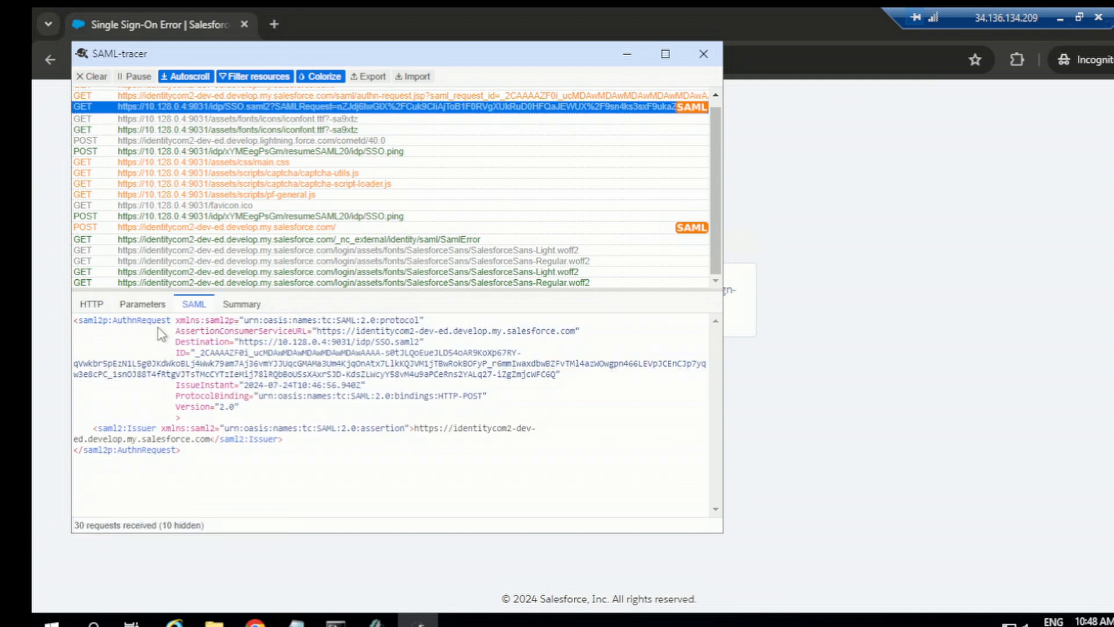
pyautogui.click(140, 304)
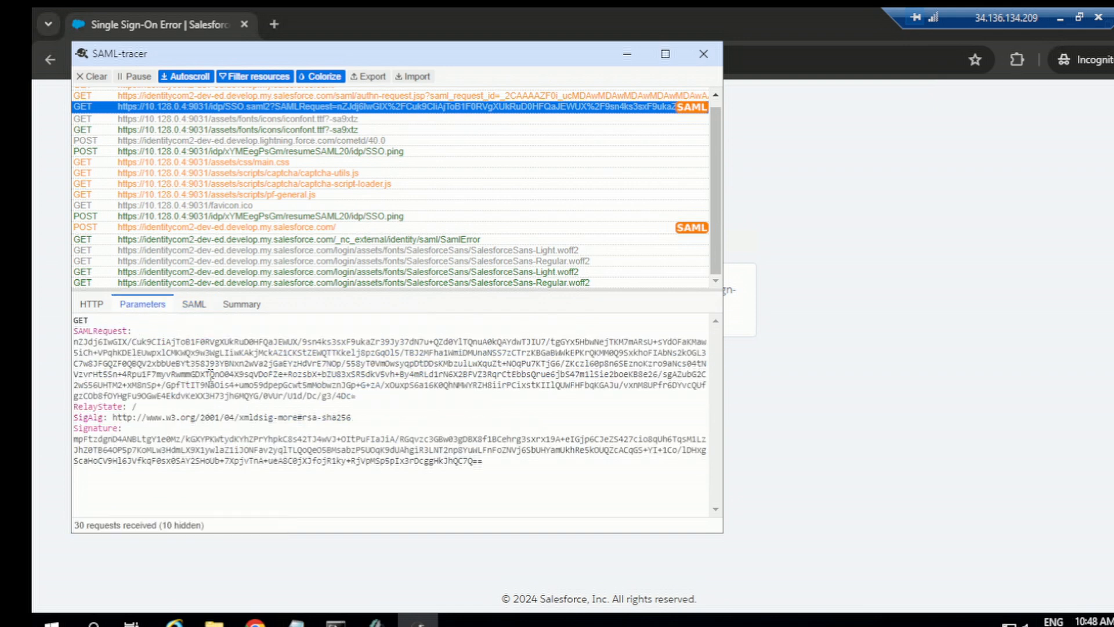
pyautogui.click(244, 307)
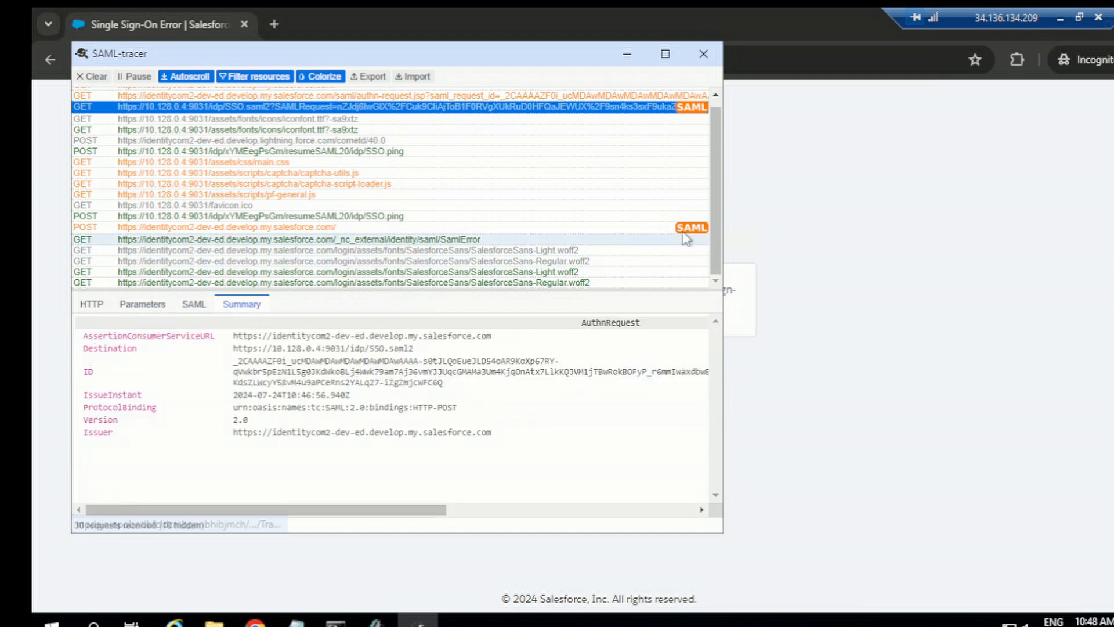
# Step: Examine the SAML content and parameters of the SAML response posted to Salesforce, including its signature and status elements
pyautogui.click(625, 227)
pyautogui.click(194, 304)
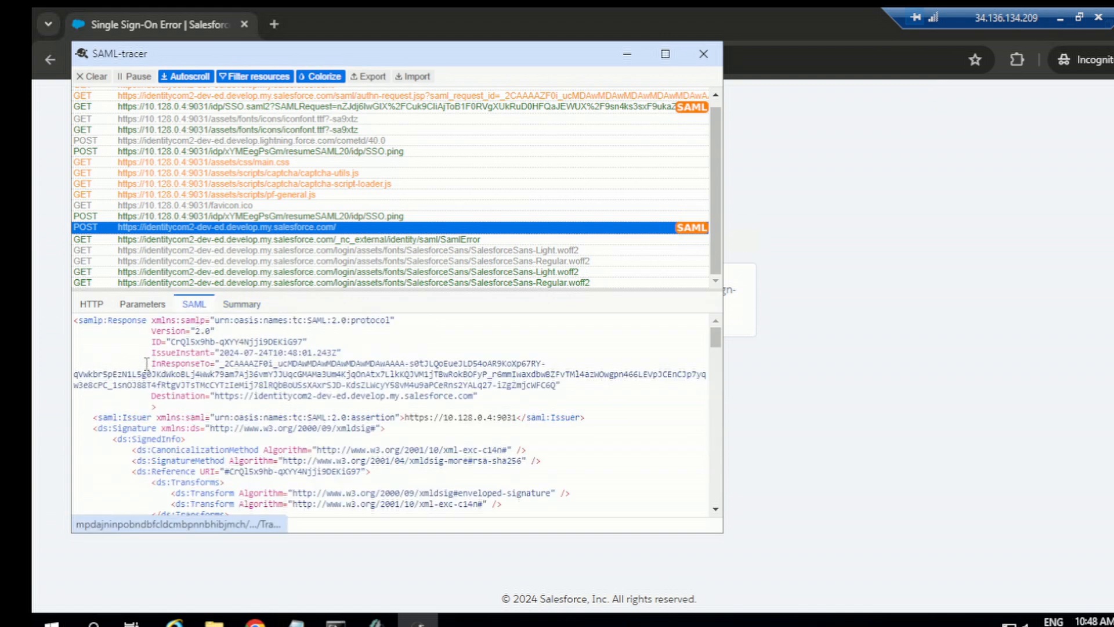
pyautogui.click(143, 304)
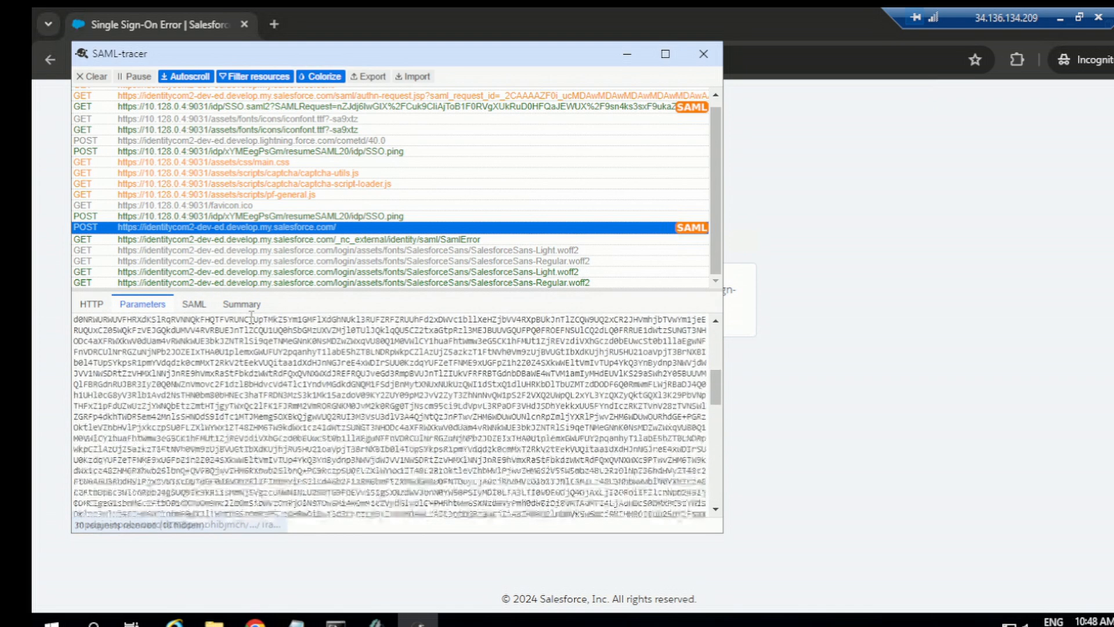
pyautogui.click(193, 304)
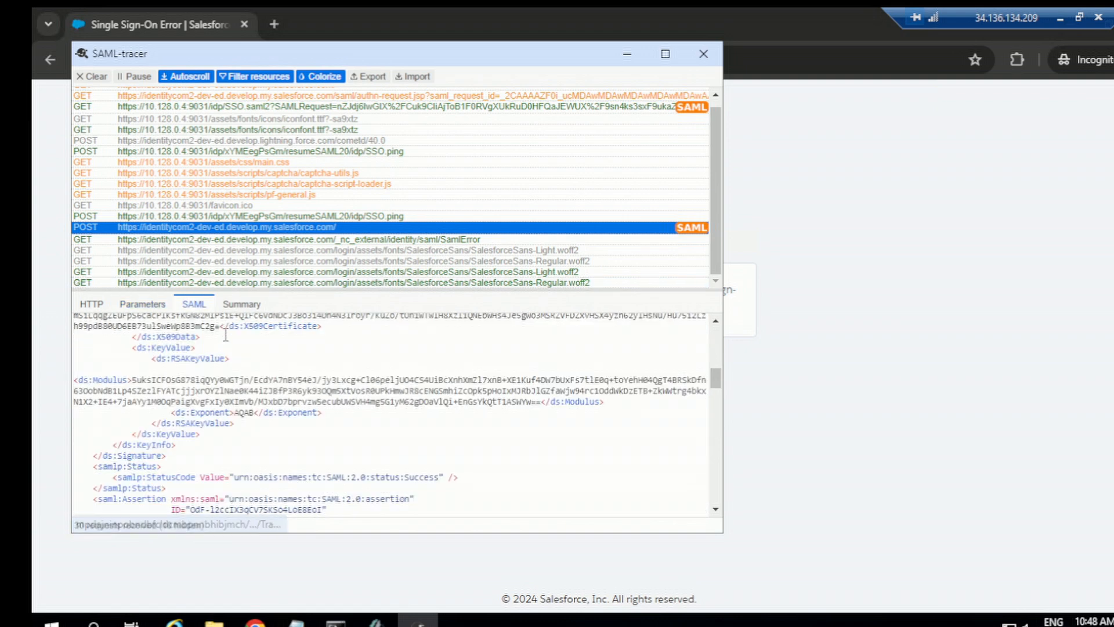
pyautogui.scroll(-5, 209, 420)
pyautogui.scroll(-3, 218, 417)
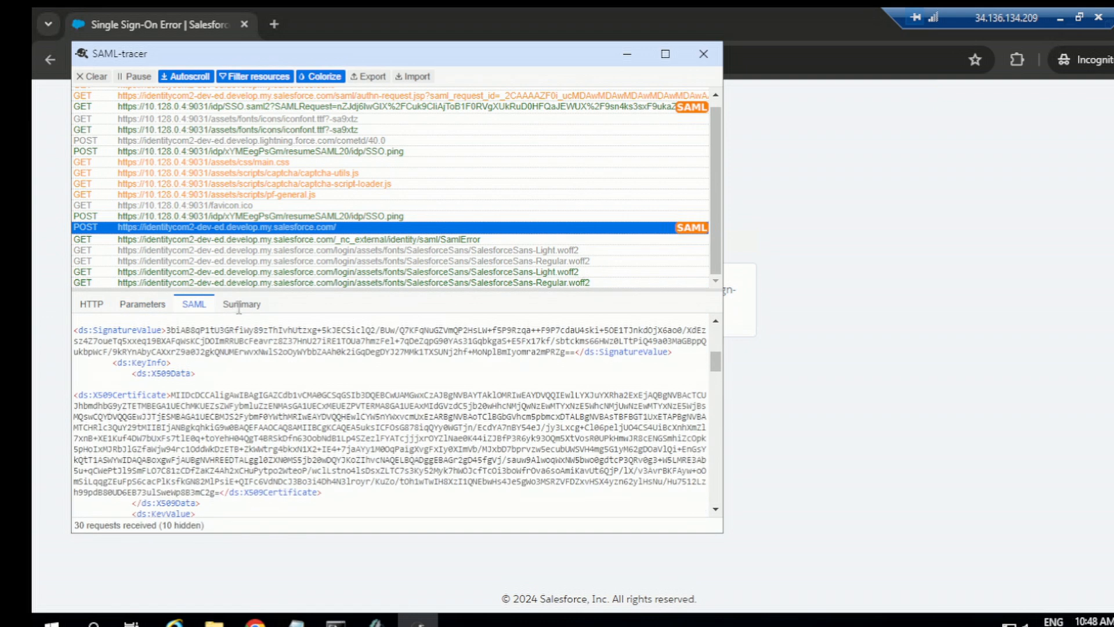
pyautogui.click(241, 304)
pyautogui.click(191, 309)
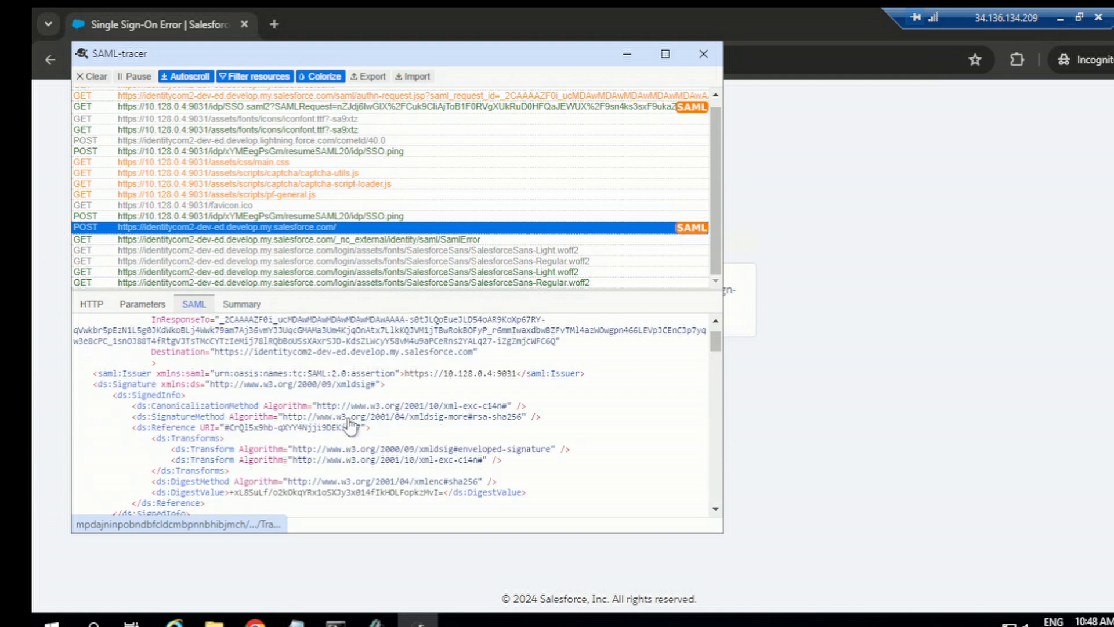
pyautogui.scroll(2, 405, 432)
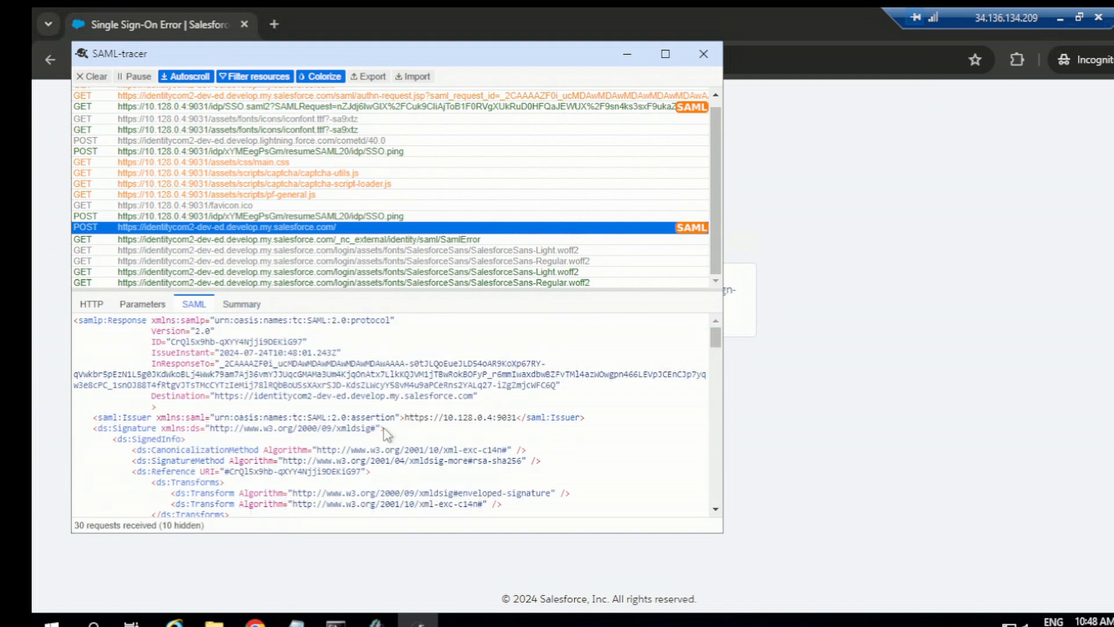
pyautogui.scroll(-3, 379, 421)
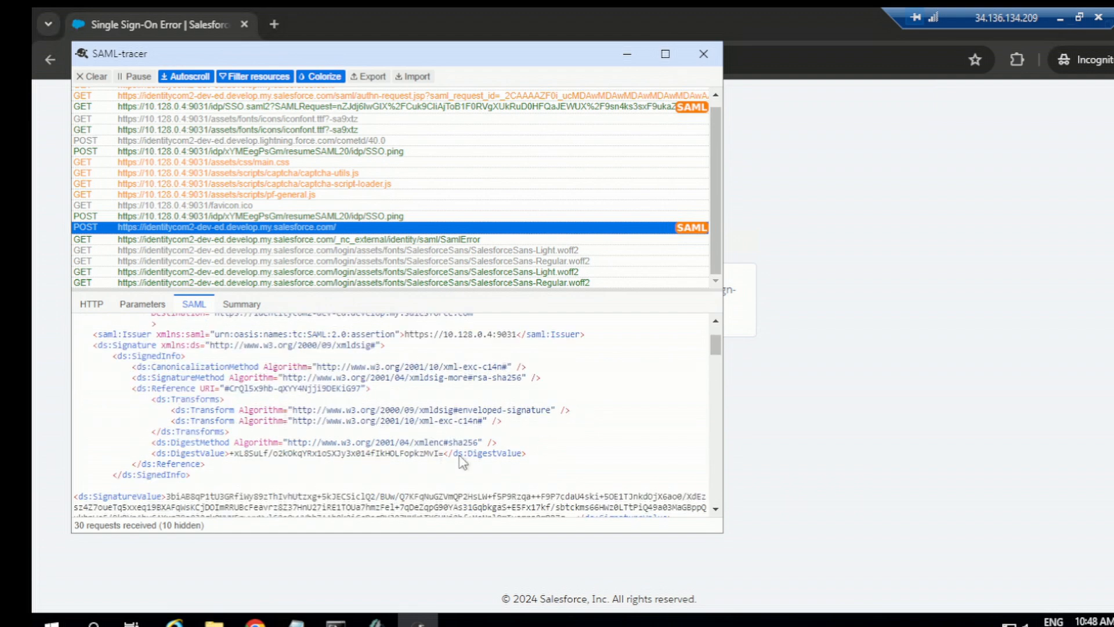
pyautogui.scroll(-12, 345, 434)
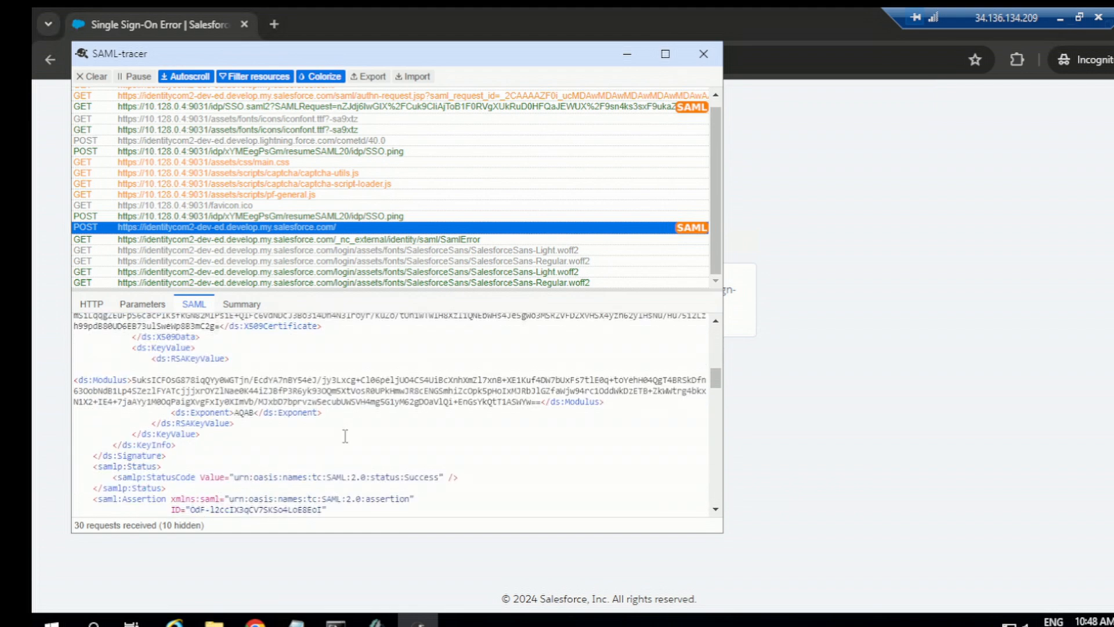
pyautogui.moveTo(440, 394); pyautogui.dragTo(234, 394)
pyautogui.scroll(10, 270, 438)
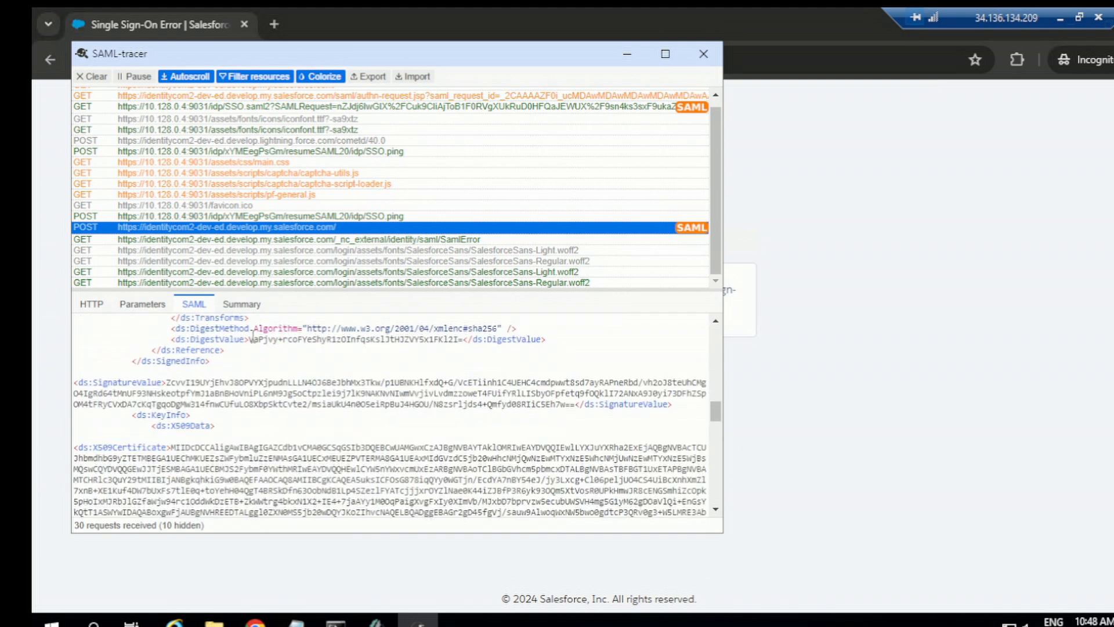
# Step: Check the assertion's Subject in the SAML response summary and minimize SAML-tracer
pyautogui.click(241, 304)
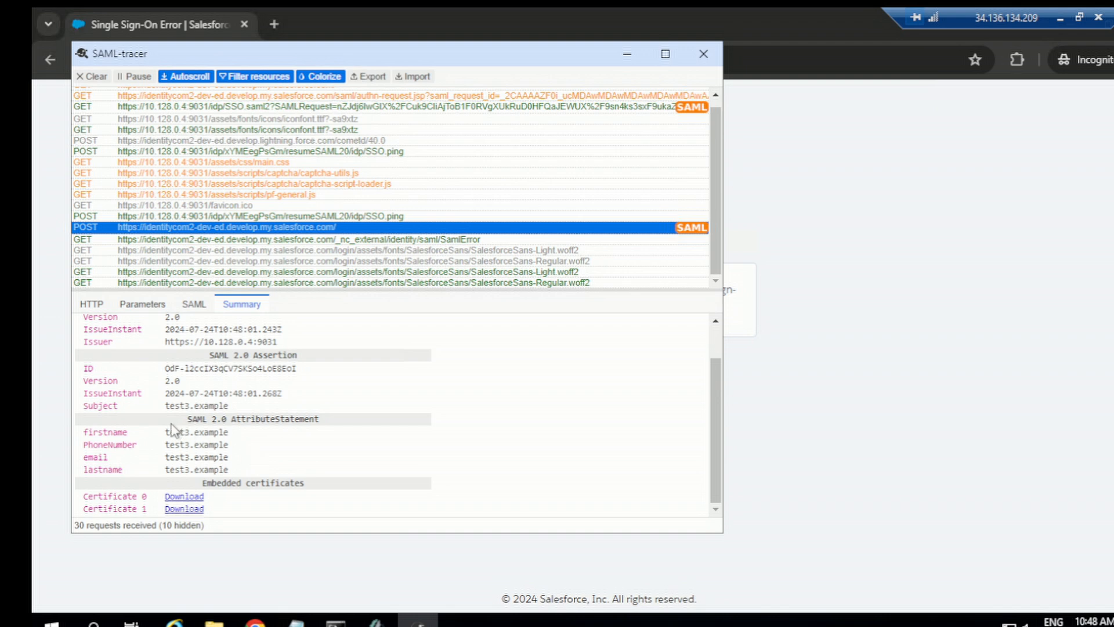
pyautogui.moveTo(165, 406); pyautogui.dragTo(231, 412)
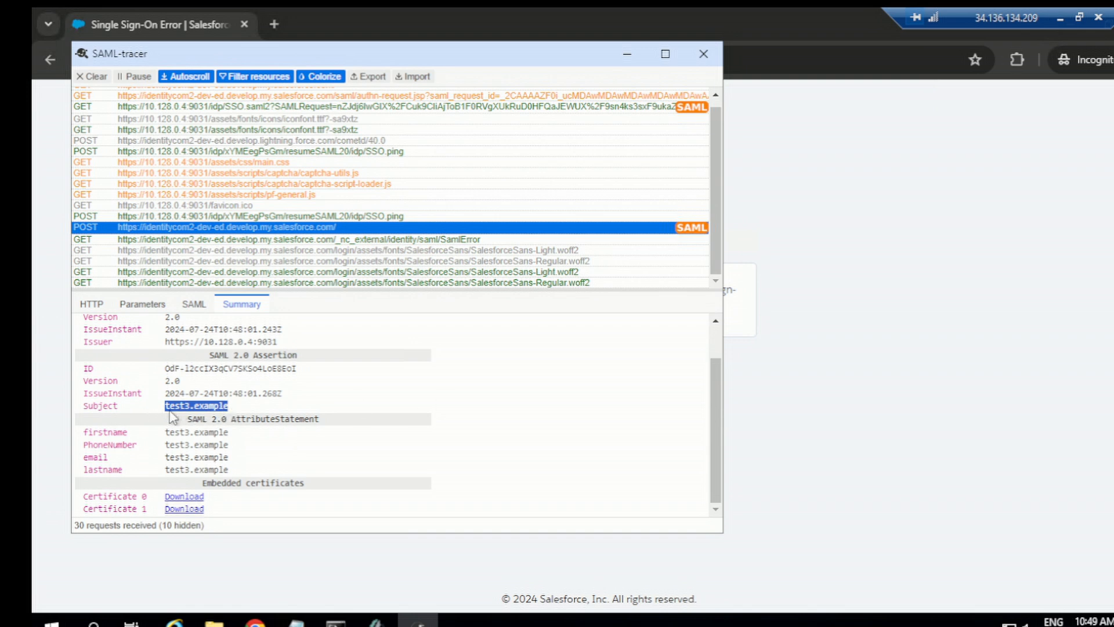
pyautogui.click(626, 57)
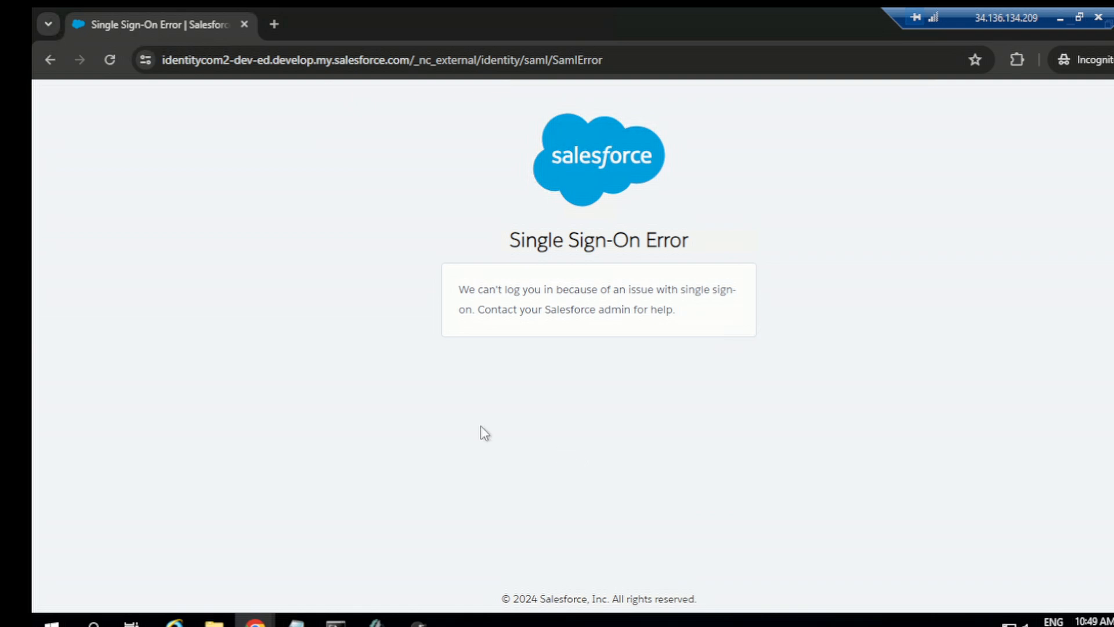
# Step: Switch to the Salesforce All Users list, dismiss the notification request and check the username of the test3 example user
pyautogui.moveTo(258, 615)
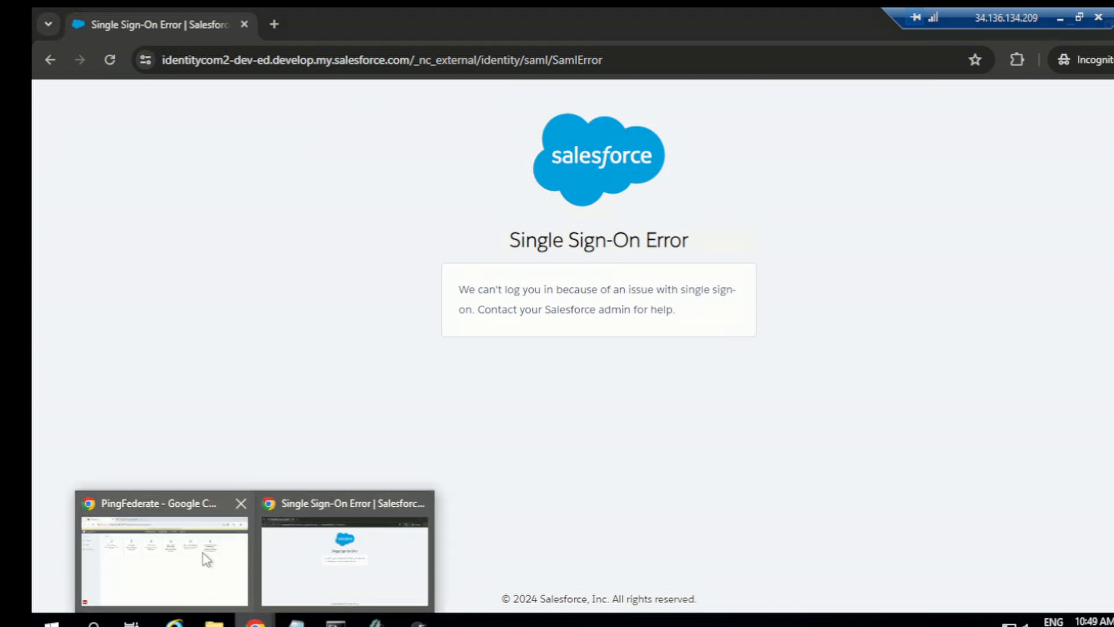
pyautogui.click(204, 560)
pyautogui.click(388, 19)
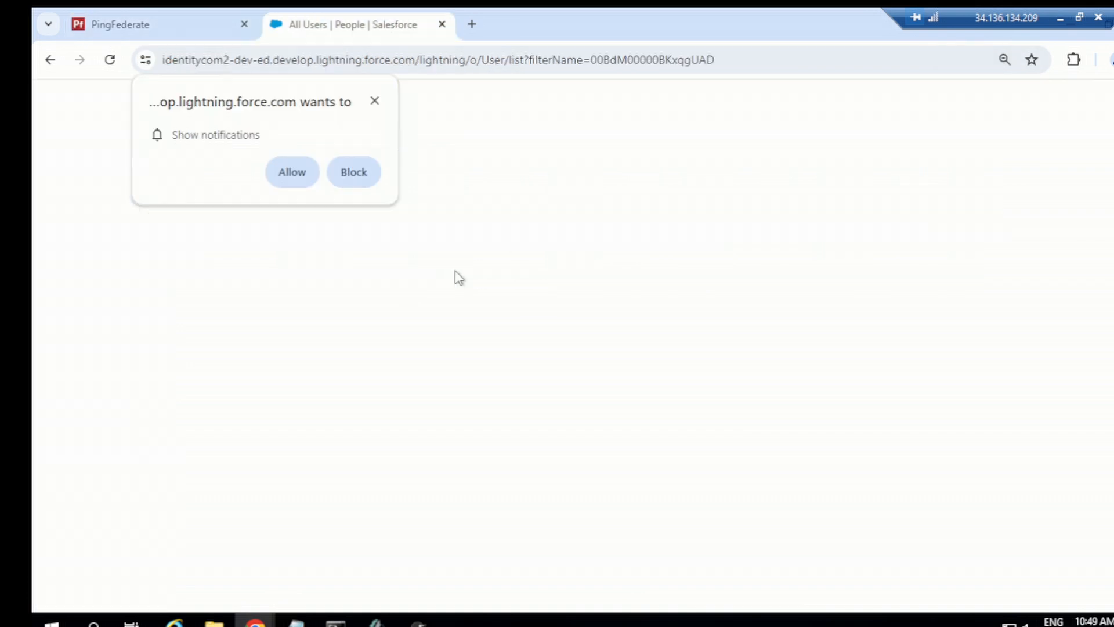
pyautogui.click(375, 102)
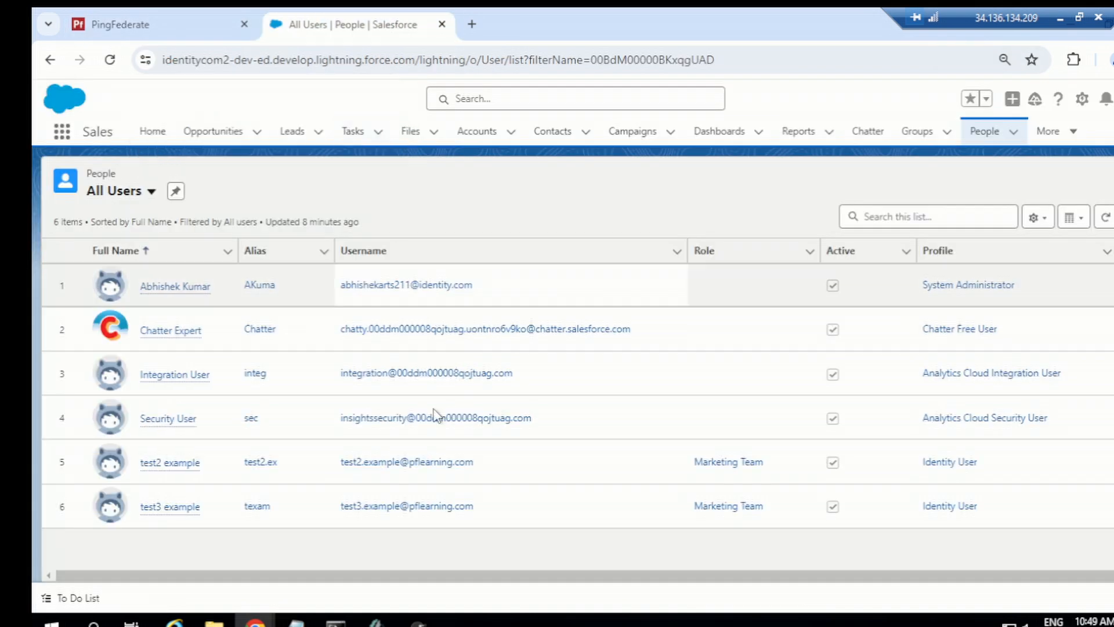
pyautogui.click(172, 511)
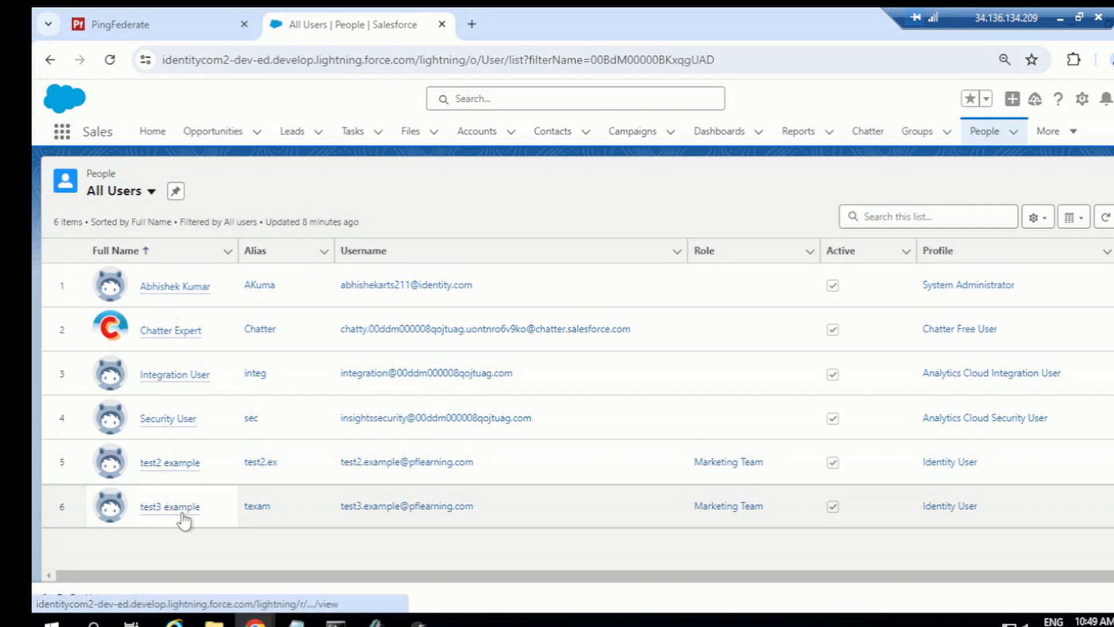
pyautogui.moveTo(172, 511)
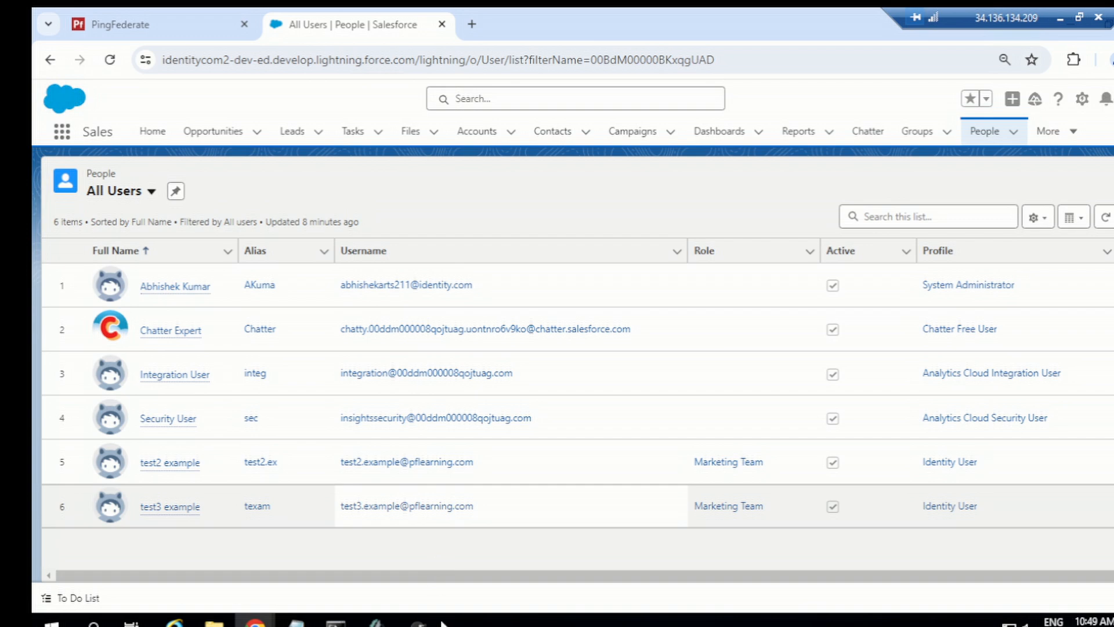
# Step: Compare that username with the Subject in SAML-tracer and return to the incognito Single Sign-On Error page
pyautogui.click(418, 619)
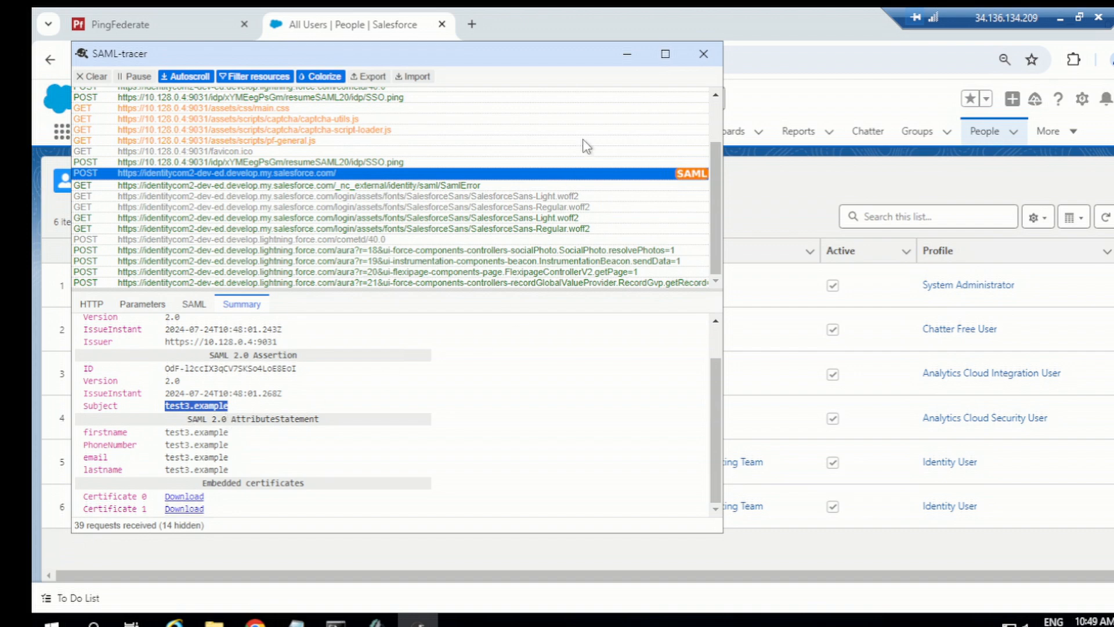
pyautogui.click(620, 56)
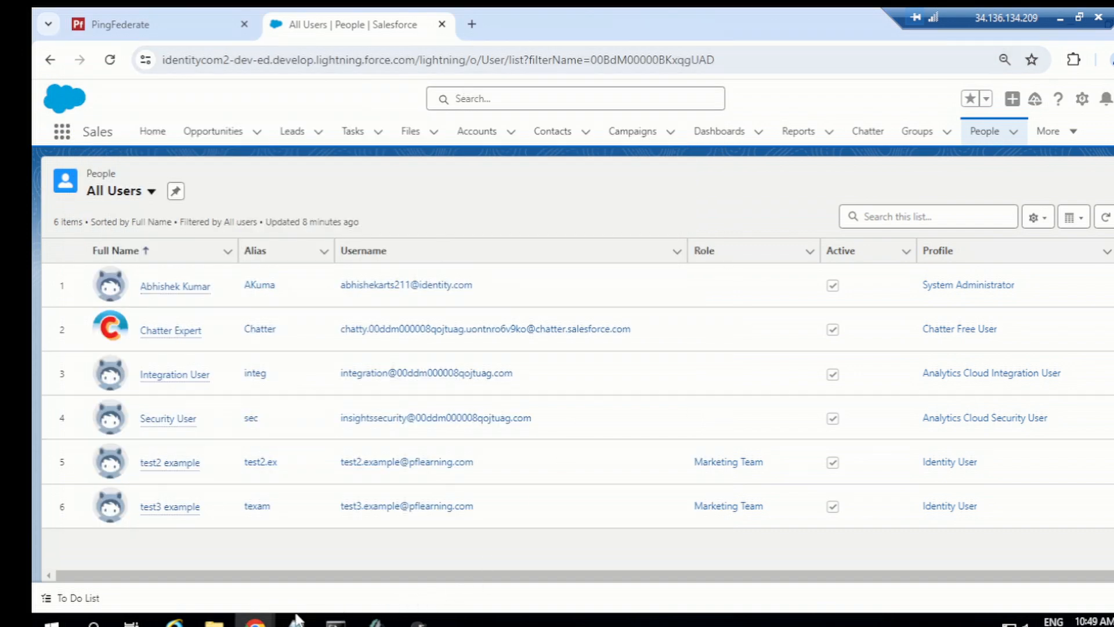
pyautogui.moveTo(255, 620)
pyautogui.click(406, 534)
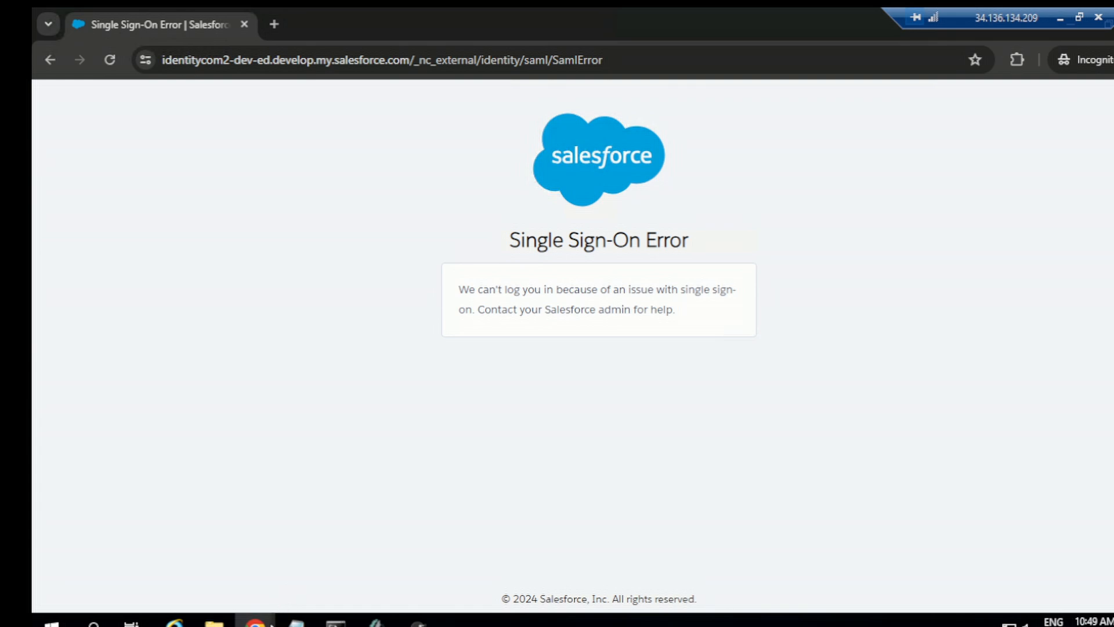
# Step: Switch to the SalesforcePingSSO settings page in Salesforce Setup and check the SAML Identity Type and SAML Identity Location
pyautogui.moveTo(255, 619)
pyautogui.click(164, 552)
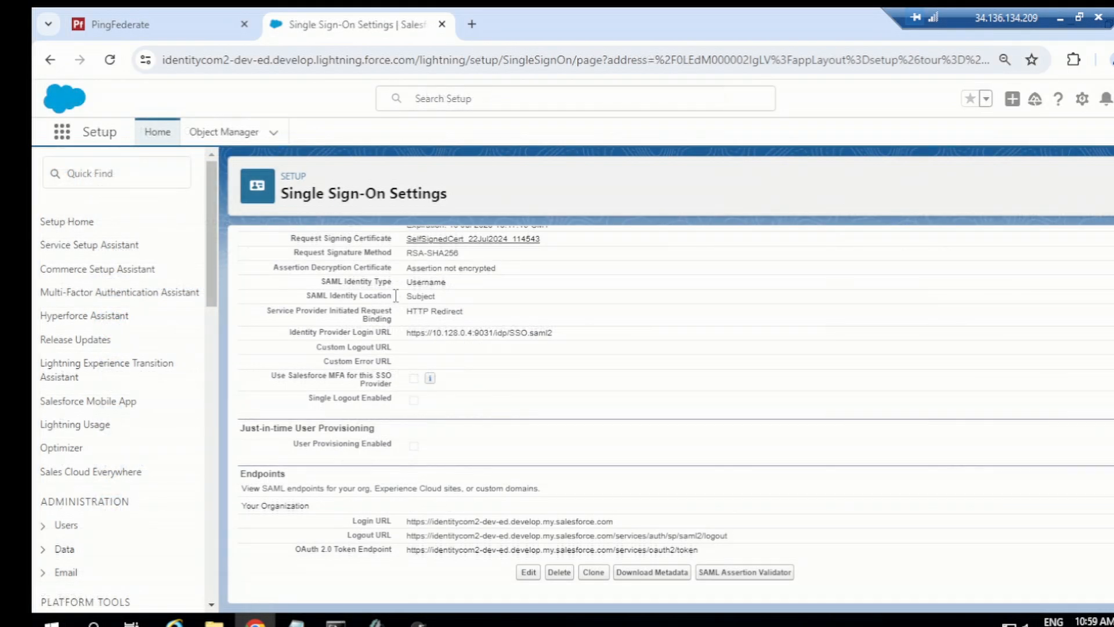
pyautogui.moveTo(406, 283); pyautogui.dragTo(464, 284)
pyautogui.click(491, 419)
pyautogui.doubleClick(411, 297)
pyautogui.scroll(3, 614, 510)
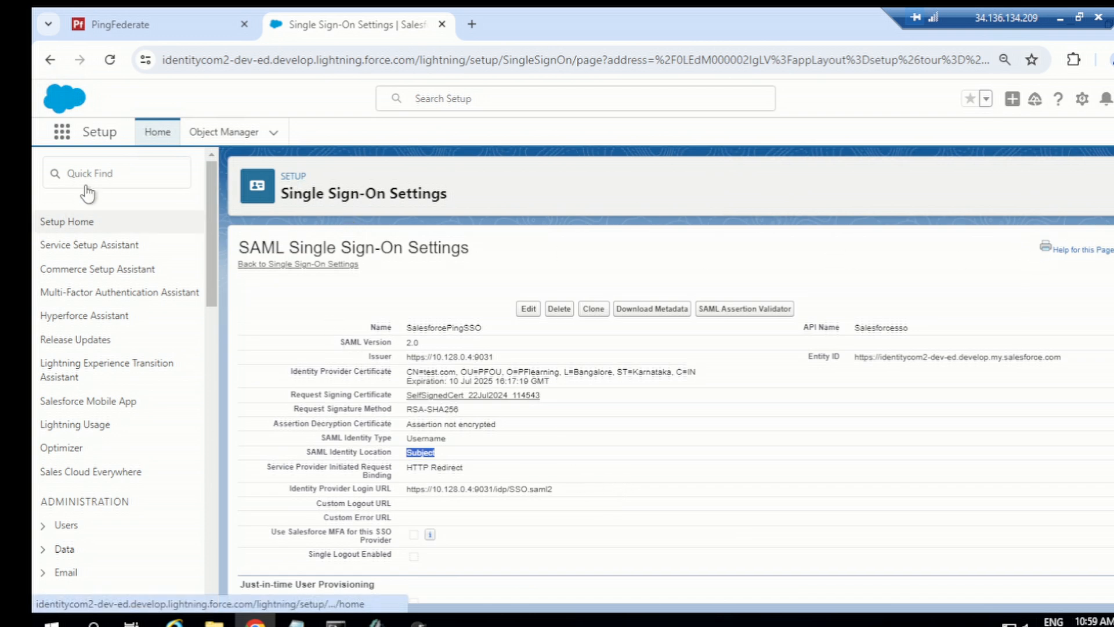
# Step: Search Setup for "Single", open the general Single Sign-On Settings for editing, review the options and cancel without saving
pyautogui.click(102, 174)
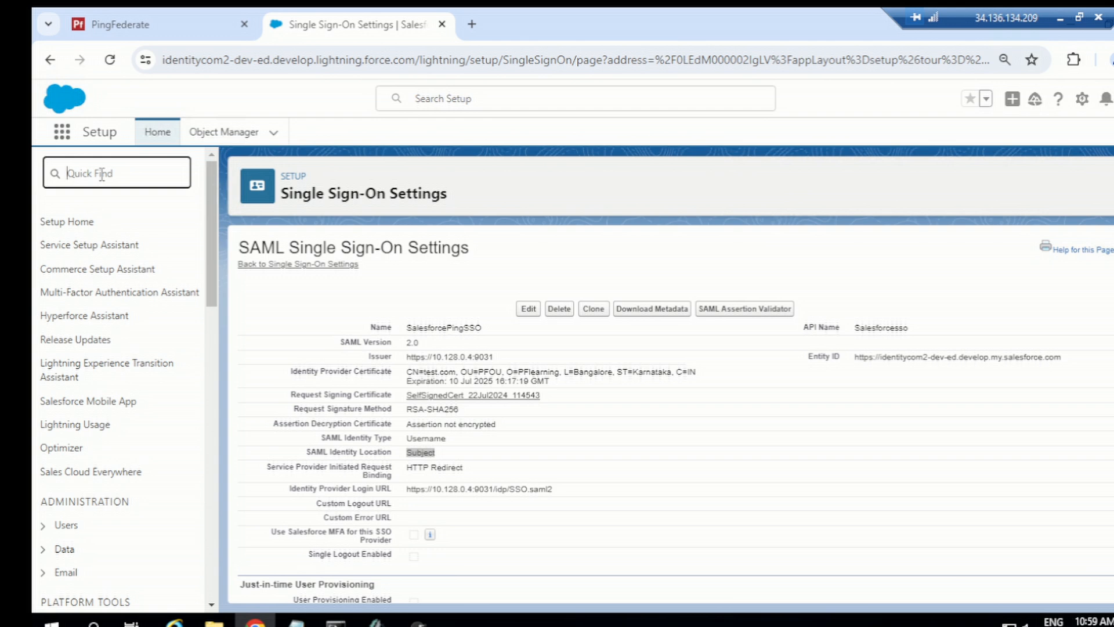
pyautogui.write('Single')
pyautogui.click(101, 253)
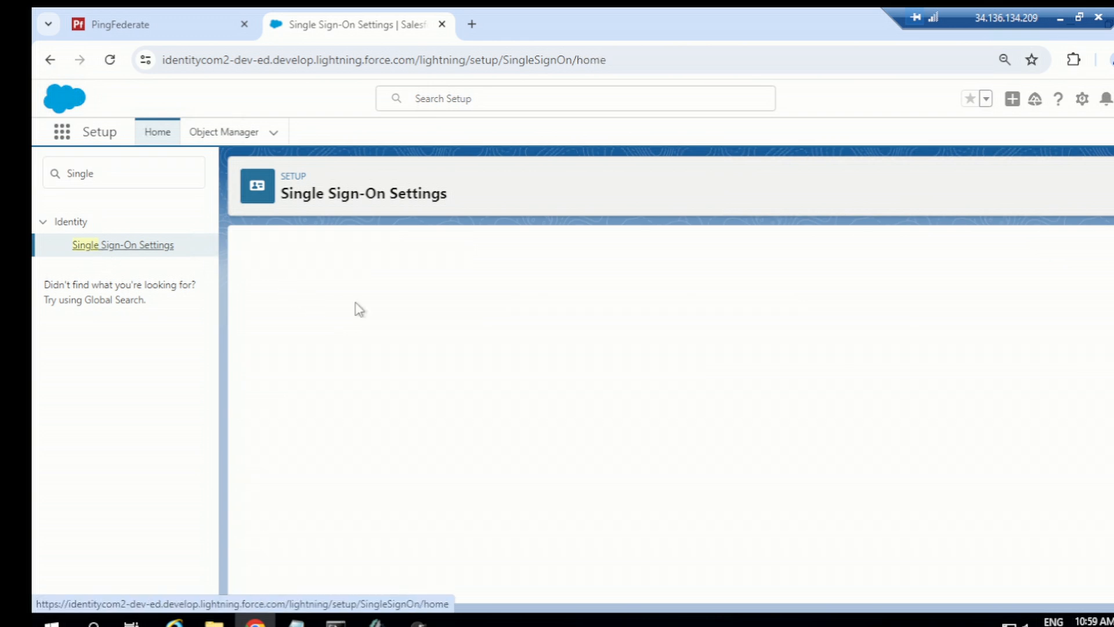
pyautogui.click(529, 330)
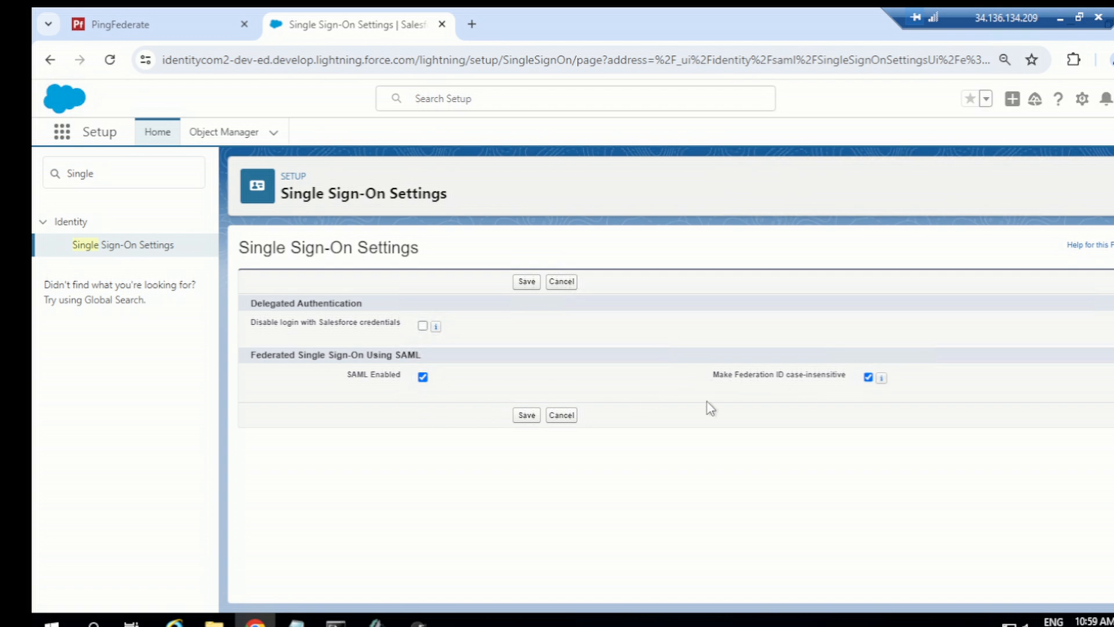
pyautogui.click(567, 417)
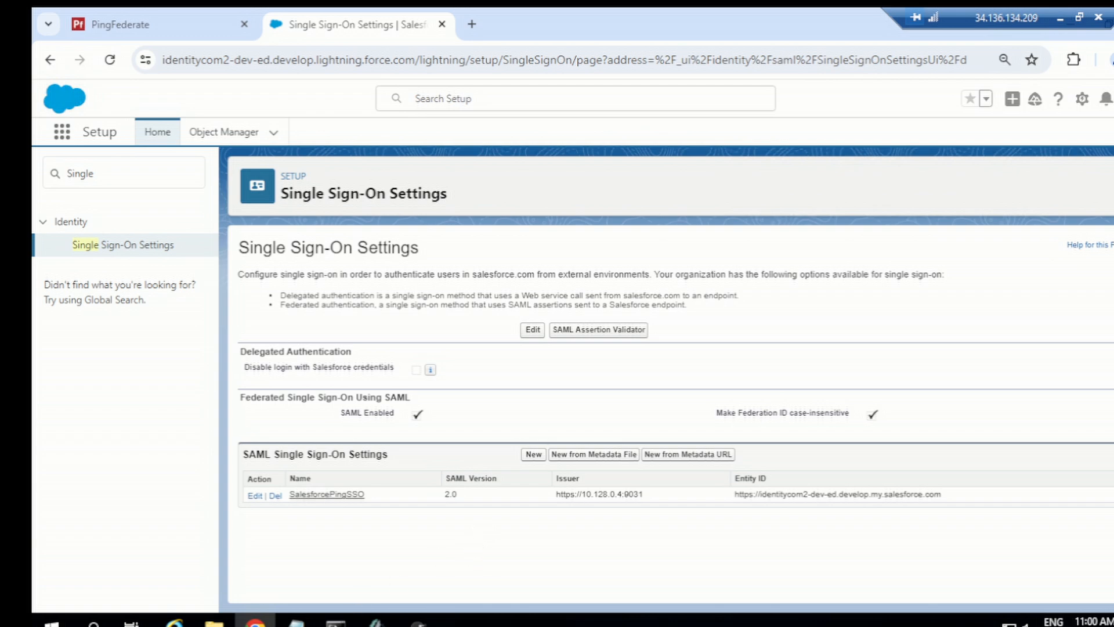
# Step: Switch to the Notepad file 3 and review the Test3 and Test4 policies, adapters and SSO URLs
pyautogui.moveTo(296, 620)
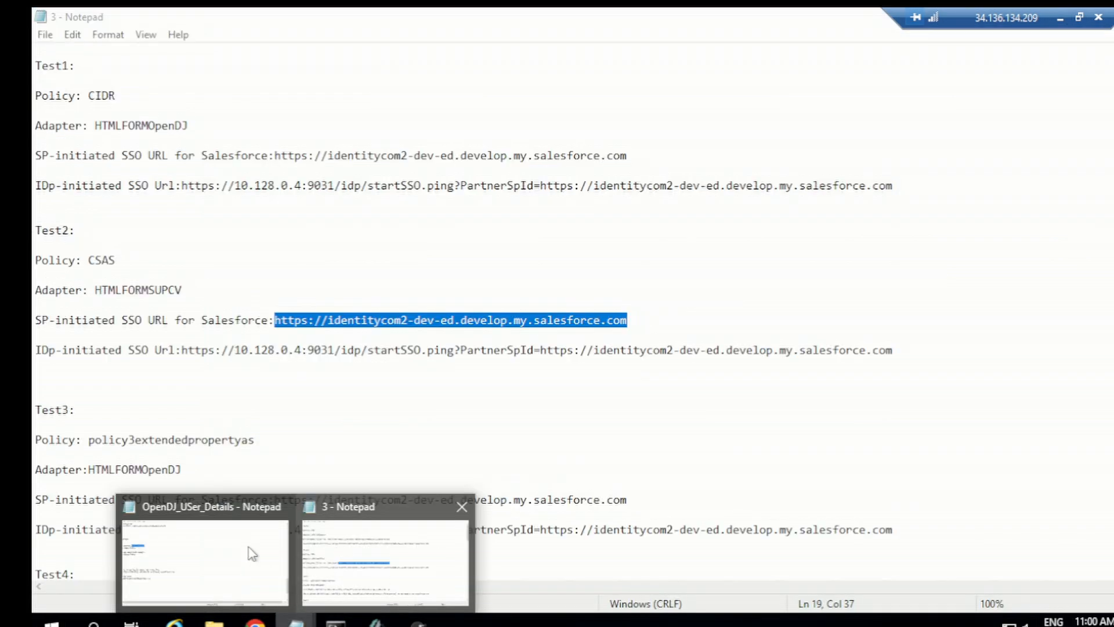
pyautogui.moveTo(216, 554)
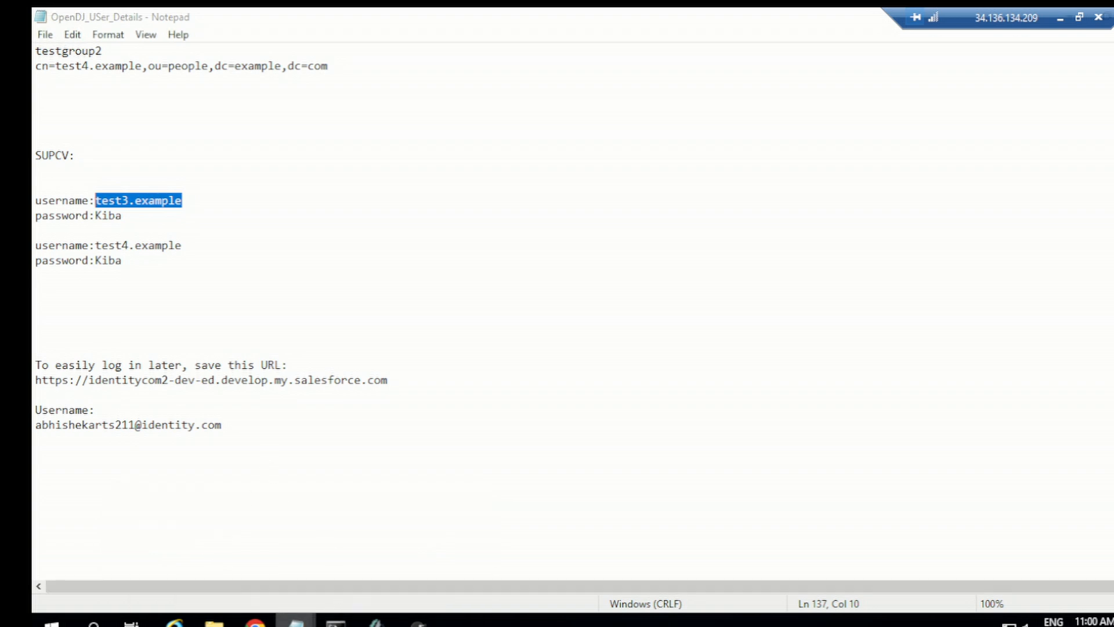
pyautogui.click(370, 576)
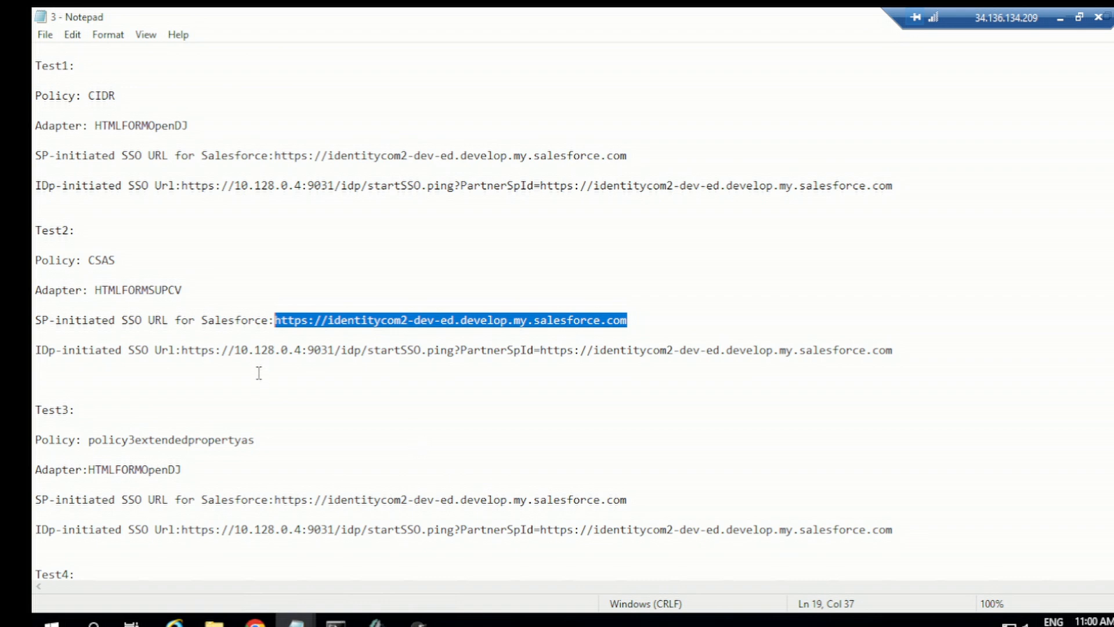
pyautogui.scroll(-1, 267, 377)
pyautogui.scroll(-1, 198, 401)
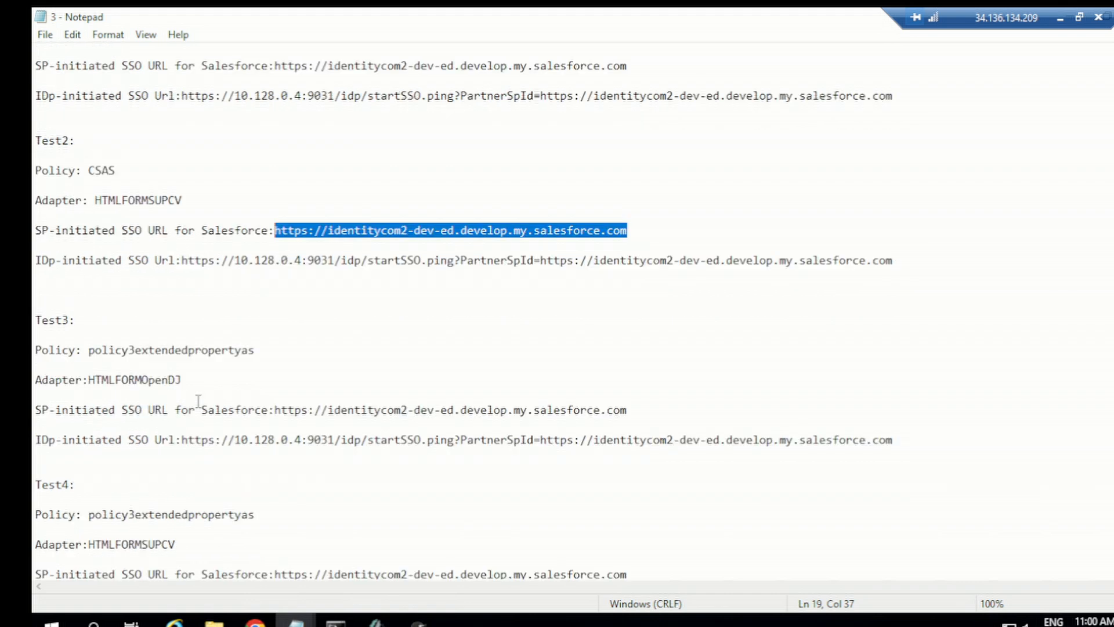
pyautogui.scroll(-1, 197, 402)
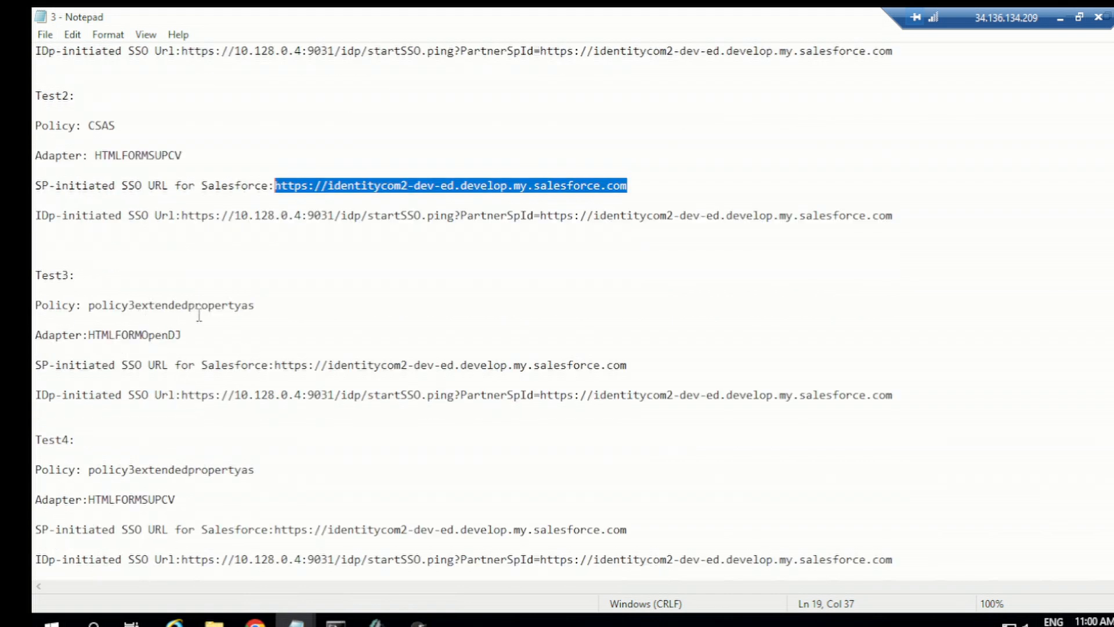